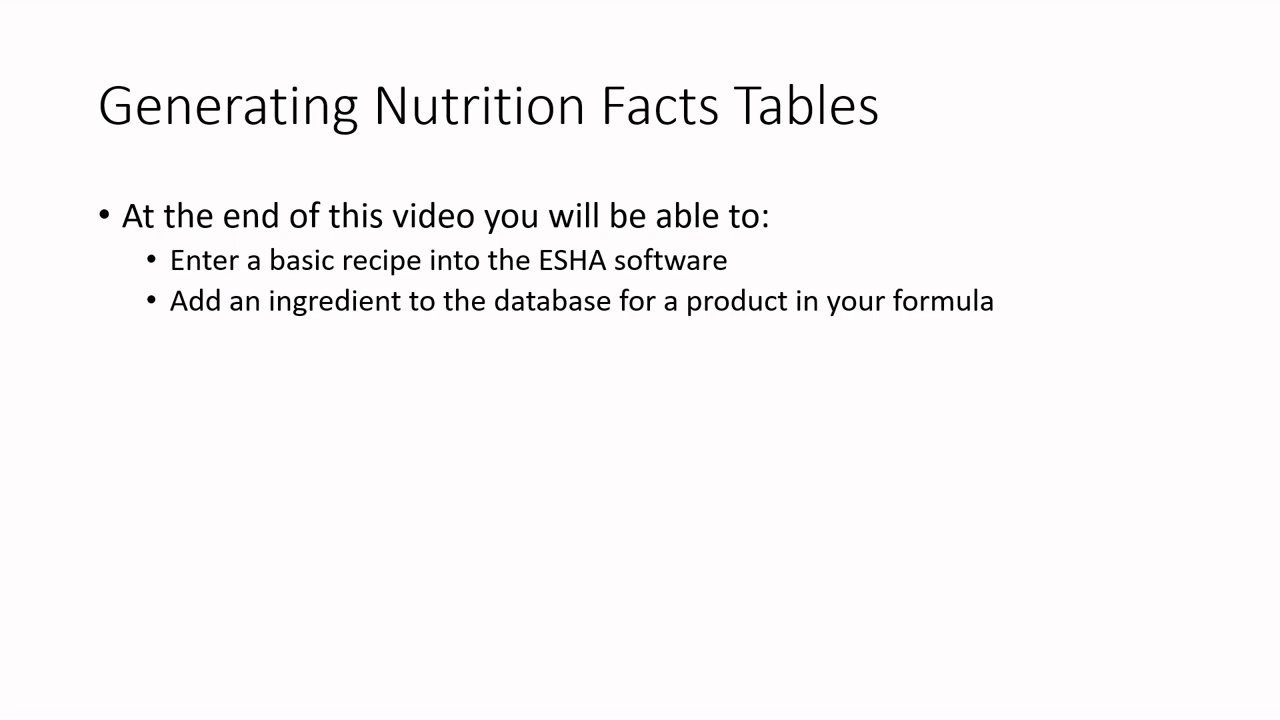
pyautogui.press('Right')
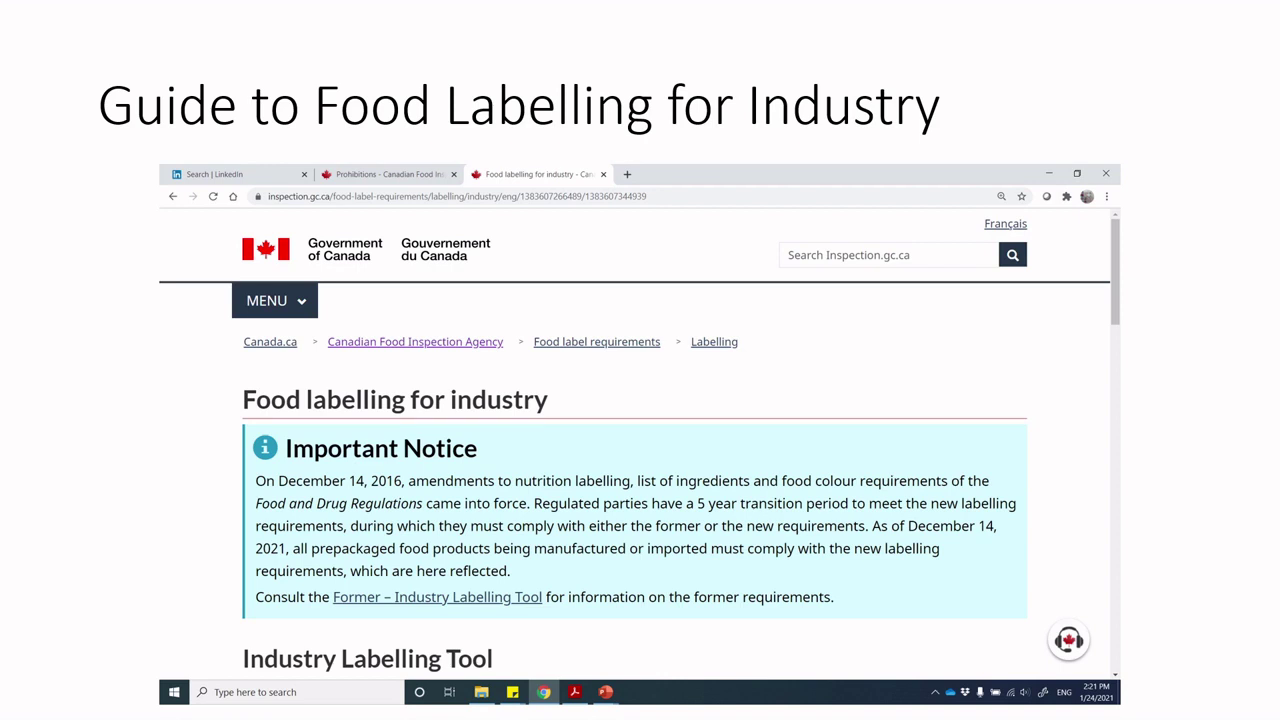
pyautogui.press('Right')
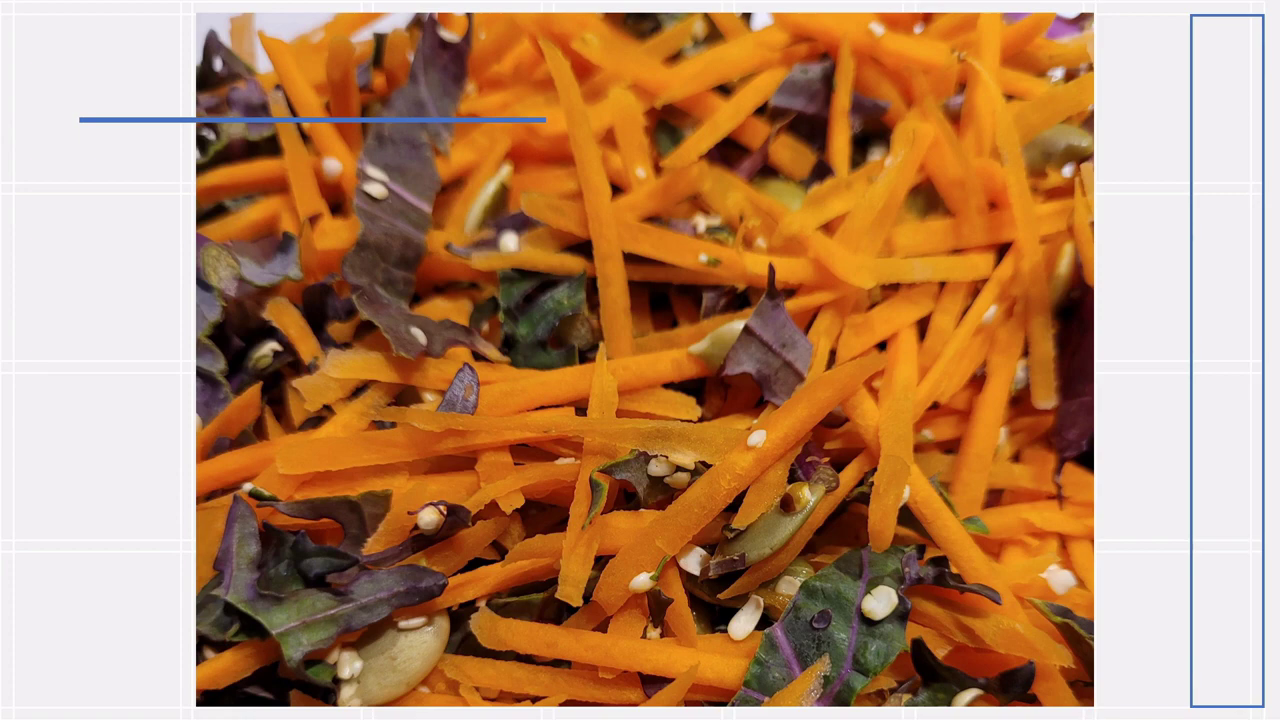
pyautogui.press('Right')
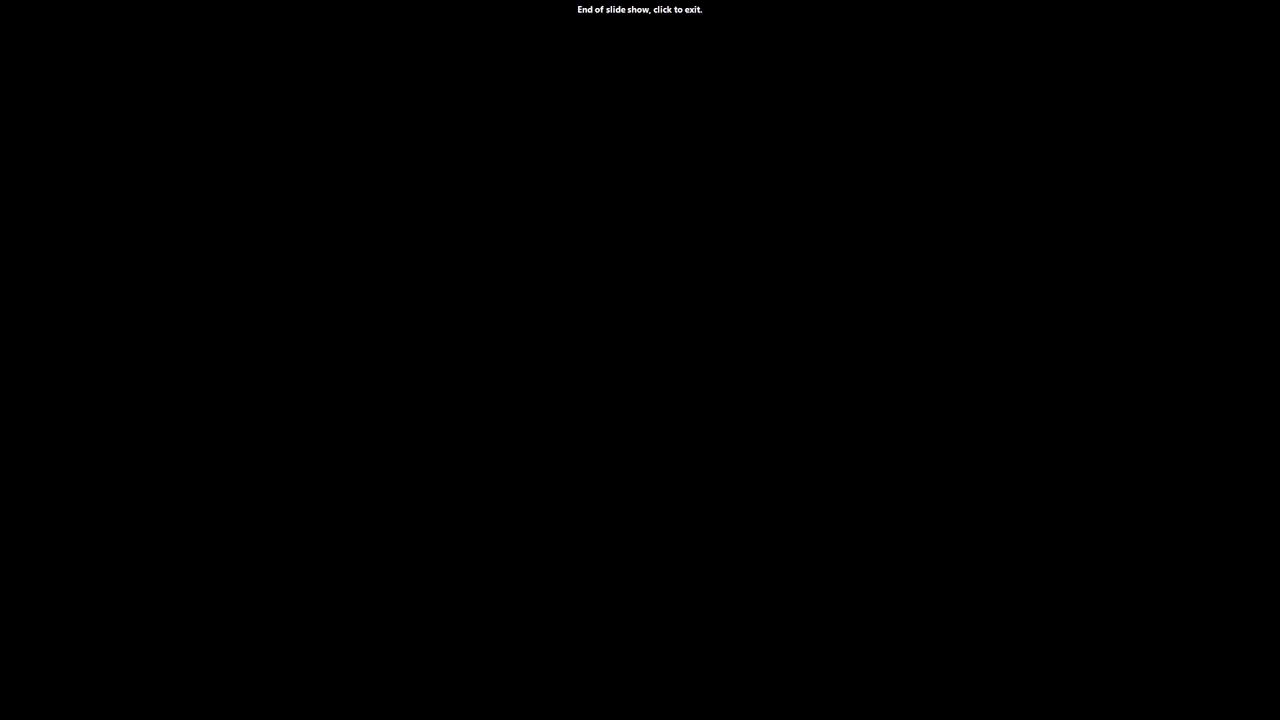
# End the slide show, switch to the NLLRC19C1377 remote computer, and maximize the Genesis R&D window.
pyautogui.press('Escape')
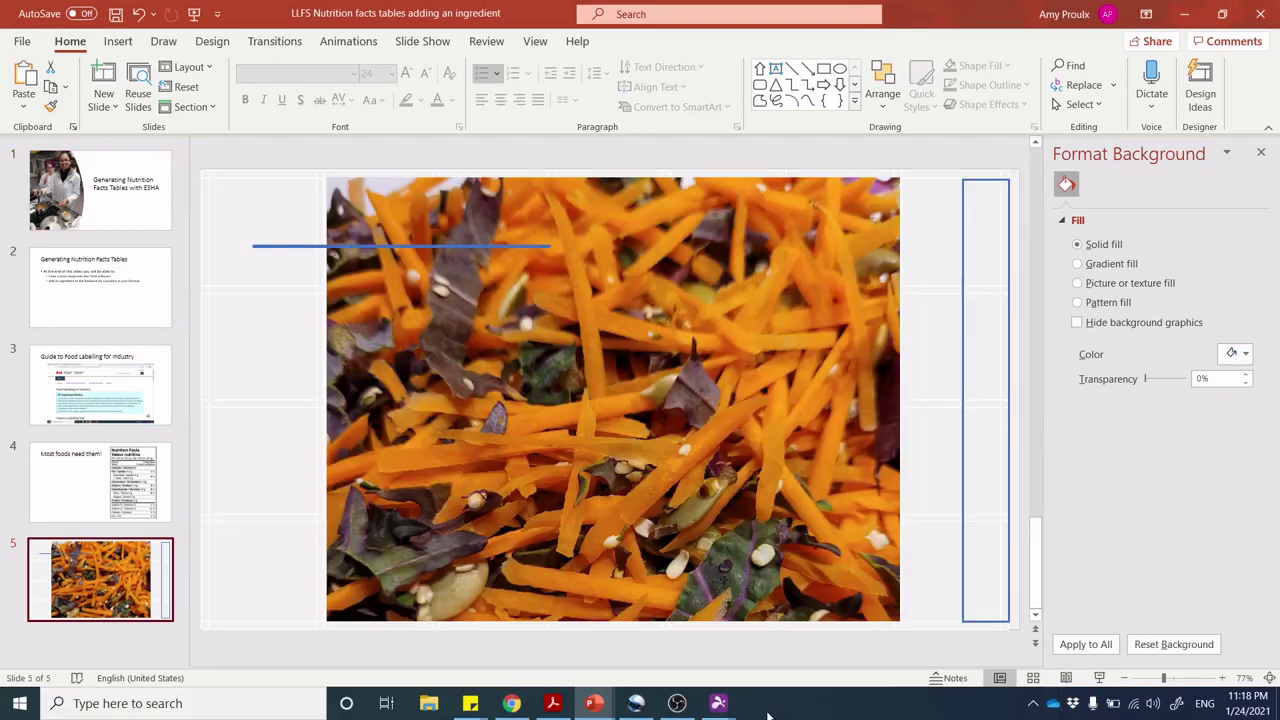
pyautogui.moveTo(740, 703)
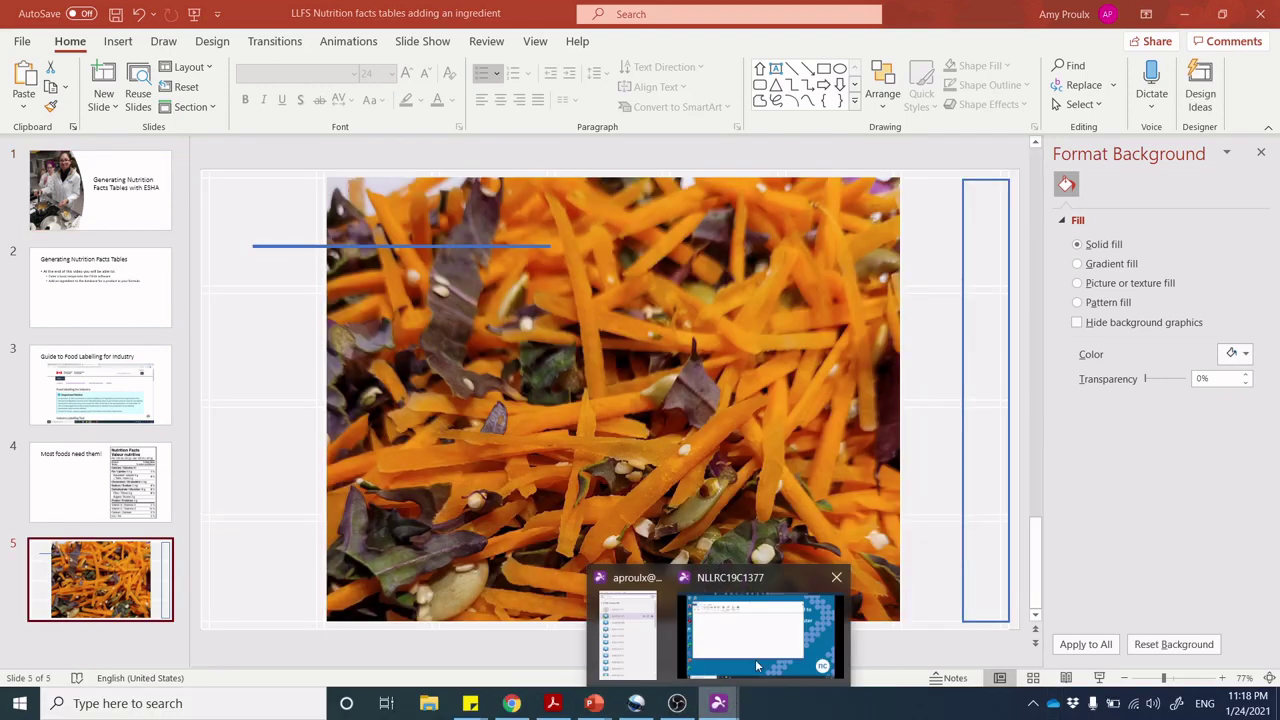
pyautogui.click(757, 665)
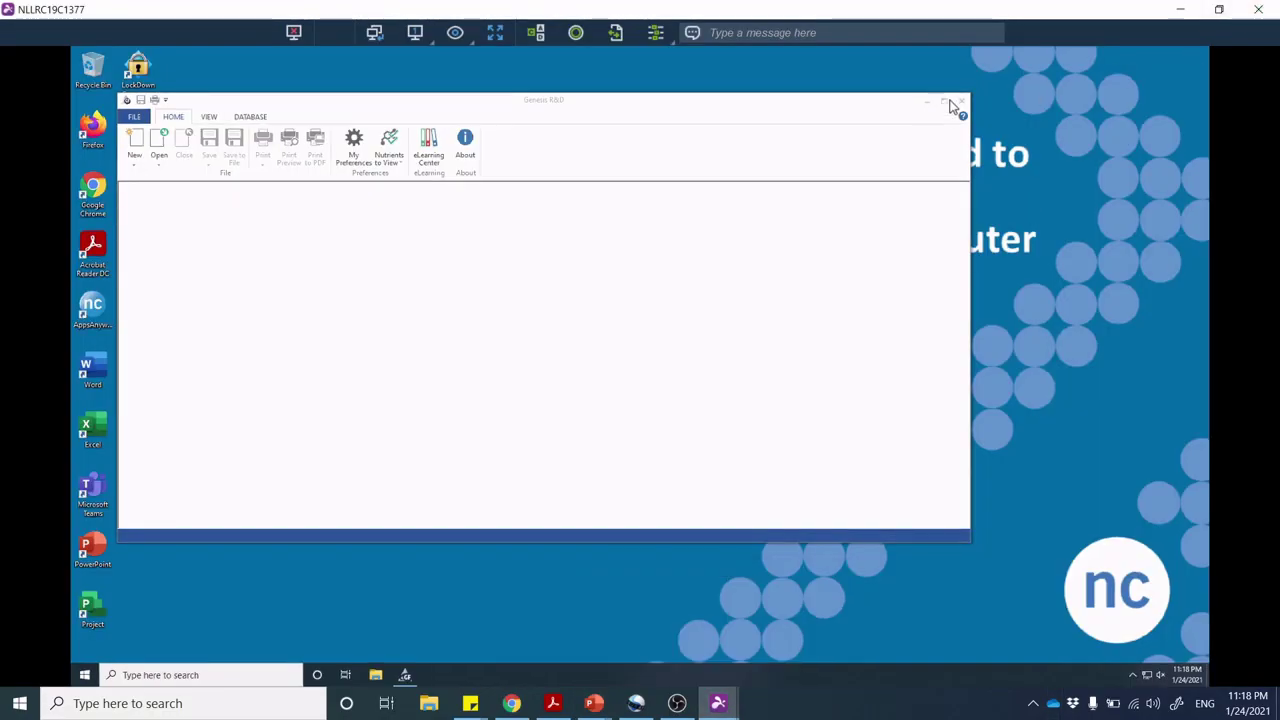
pyautogui.click(865, 216)
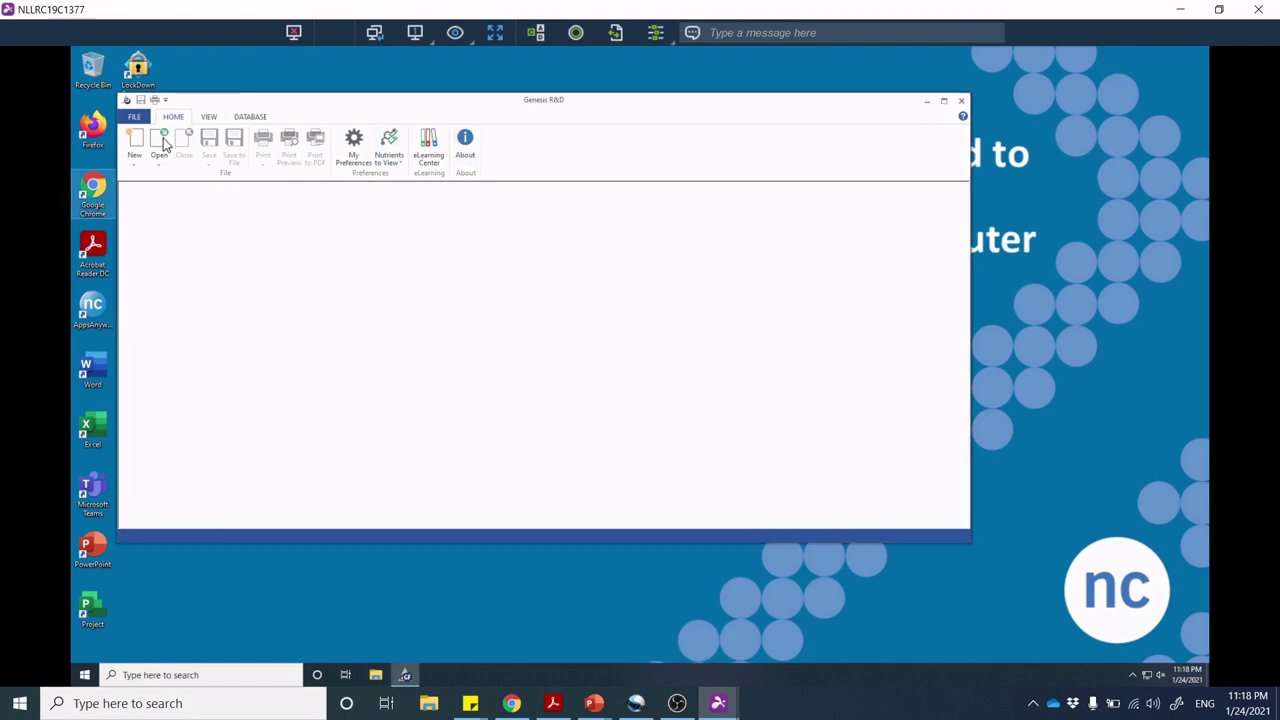
pyautogui.click(943, 101)
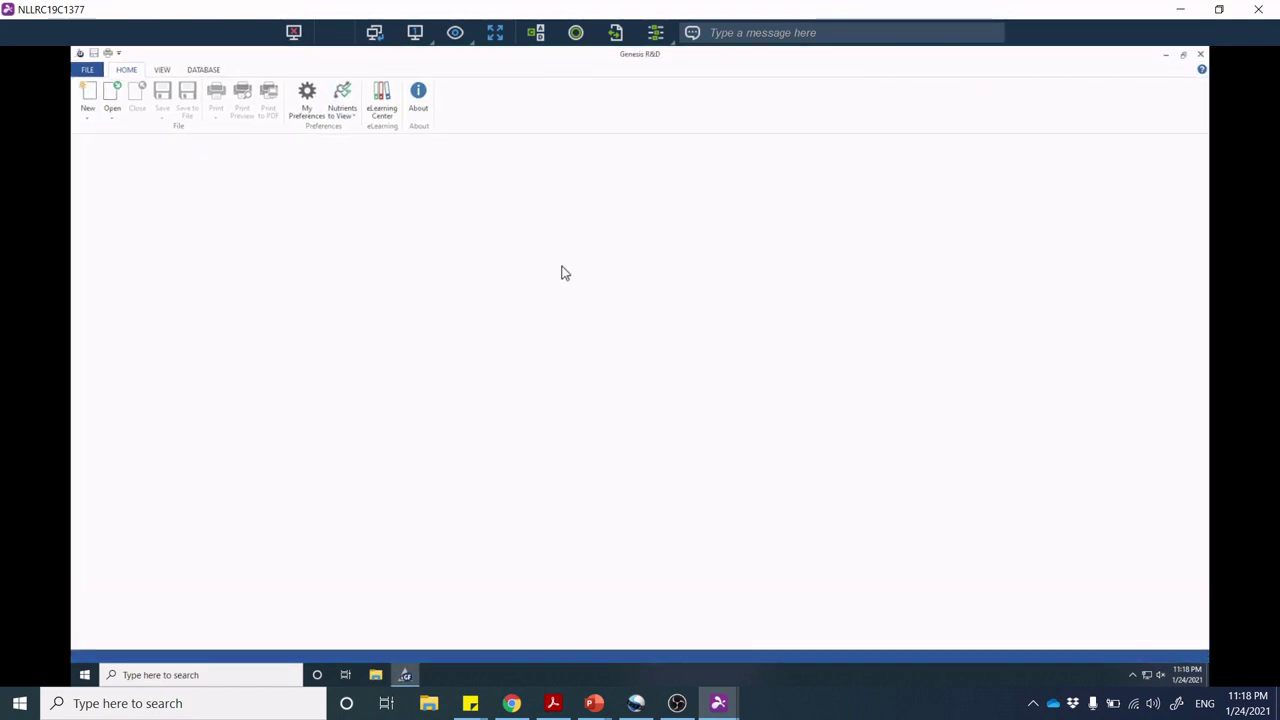
# Create a recipe named "Carrot coleslaw" and add carrots, fresh, large, 7 1/4" to 8 1/2" at 100 grams.
pyautogui.click(88, 97)
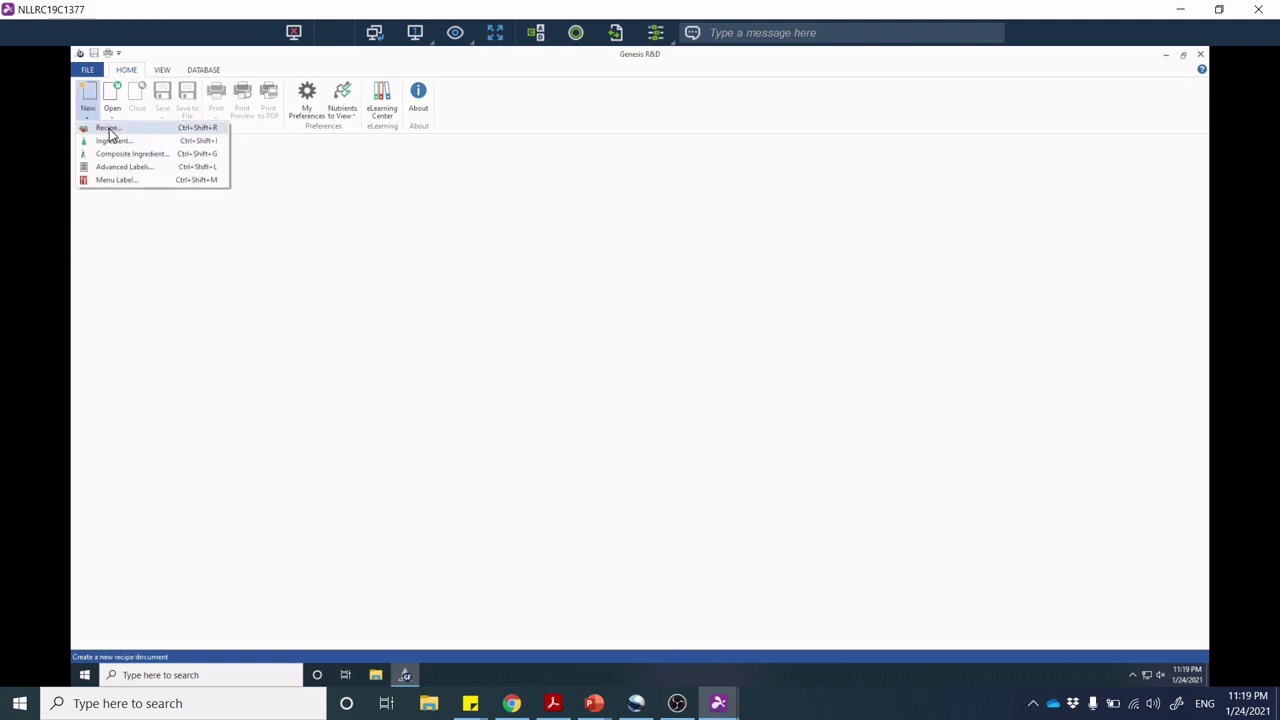
pyautogui.click(108, 129)
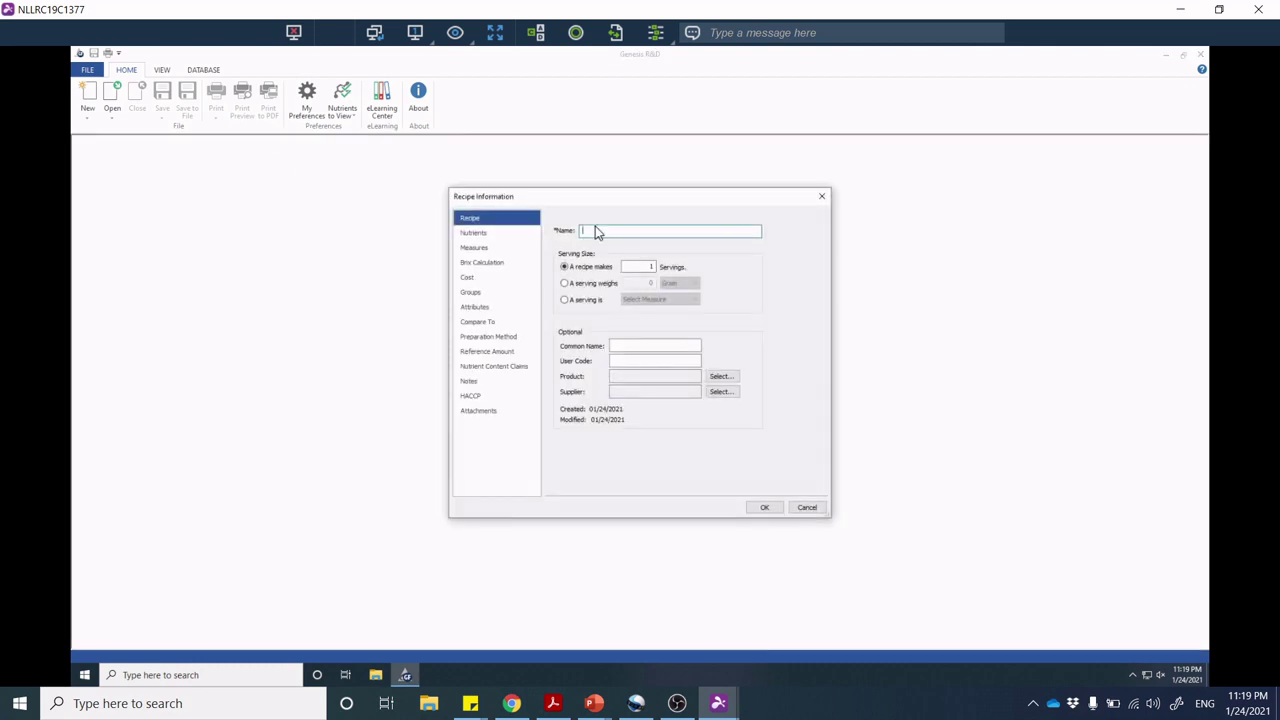
pyautogui.write('Carrot coleslaw')
pyautogui.click(768, 511)
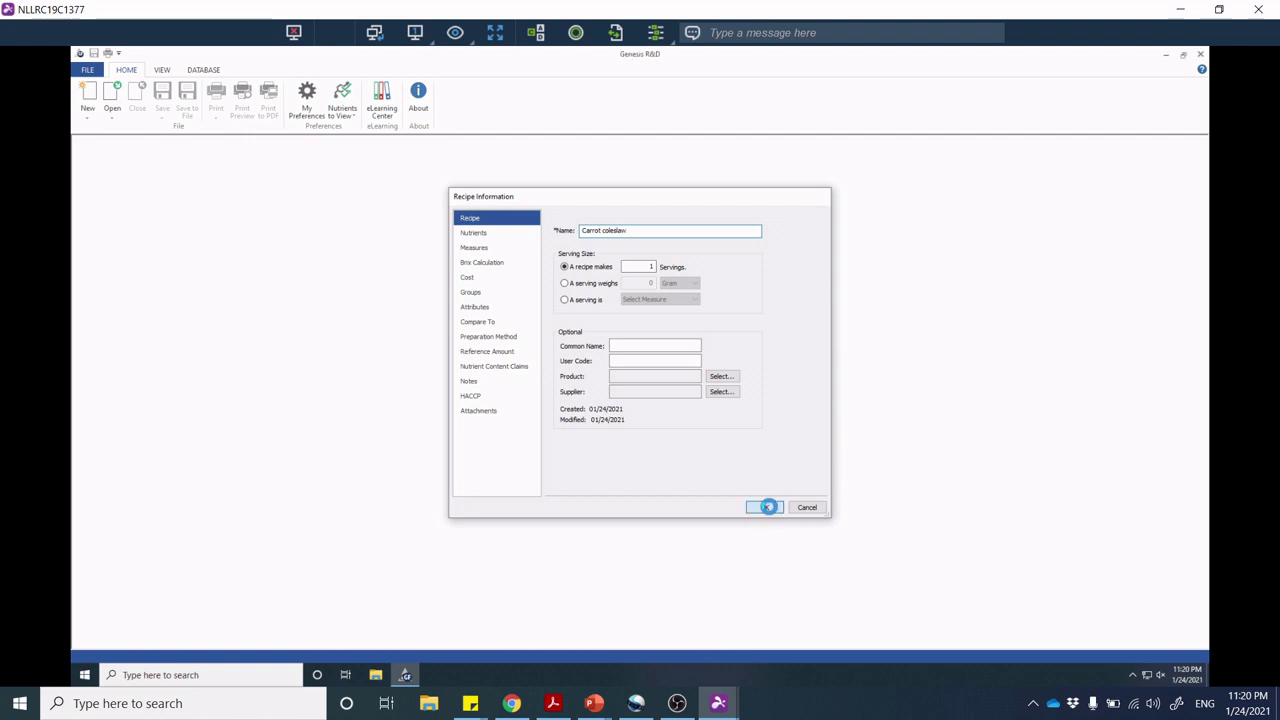
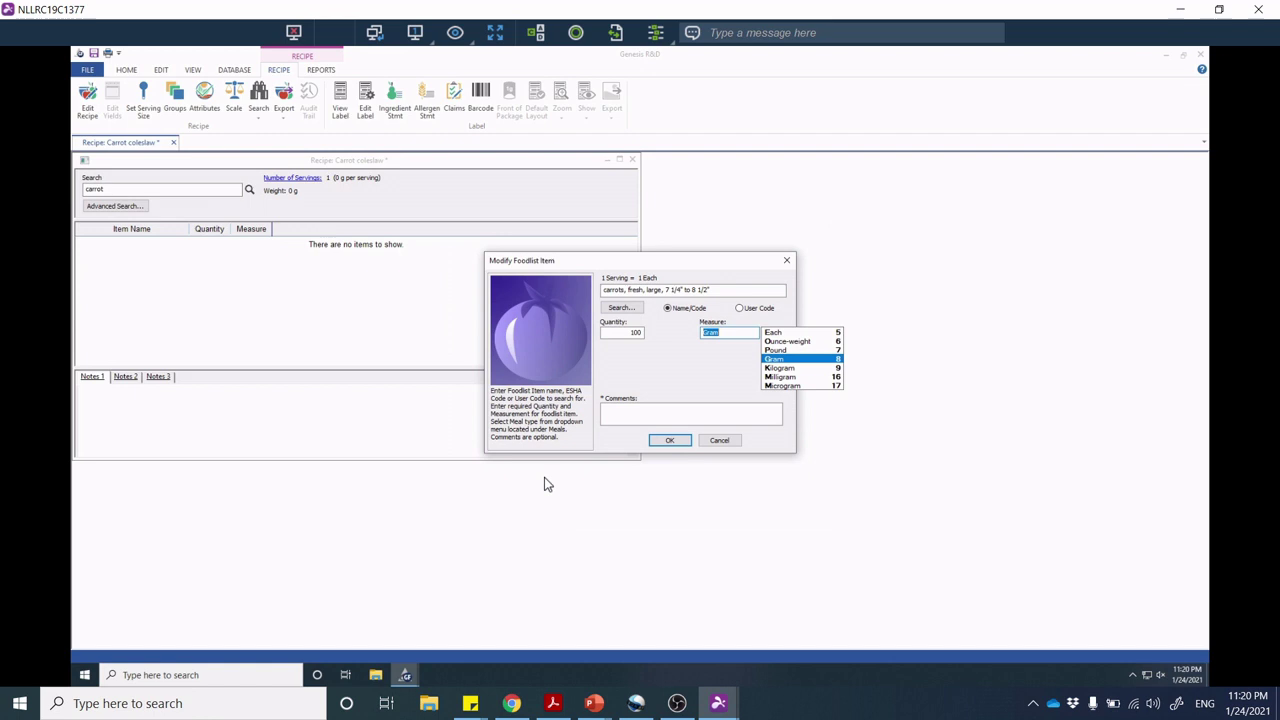
pyautogui.press('Return')
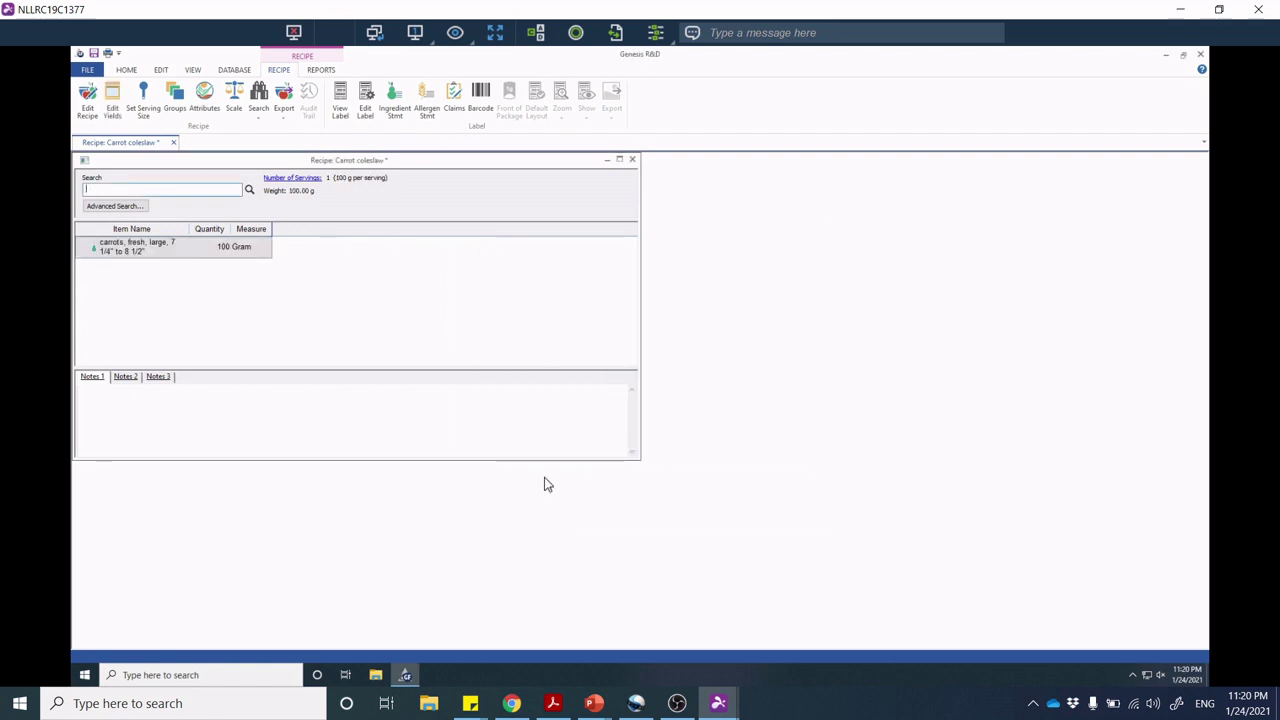
# Search the ingredient database for kale and sort the matches by supplier.
pyautogui.write('kale')
pyautogui.press('Return')
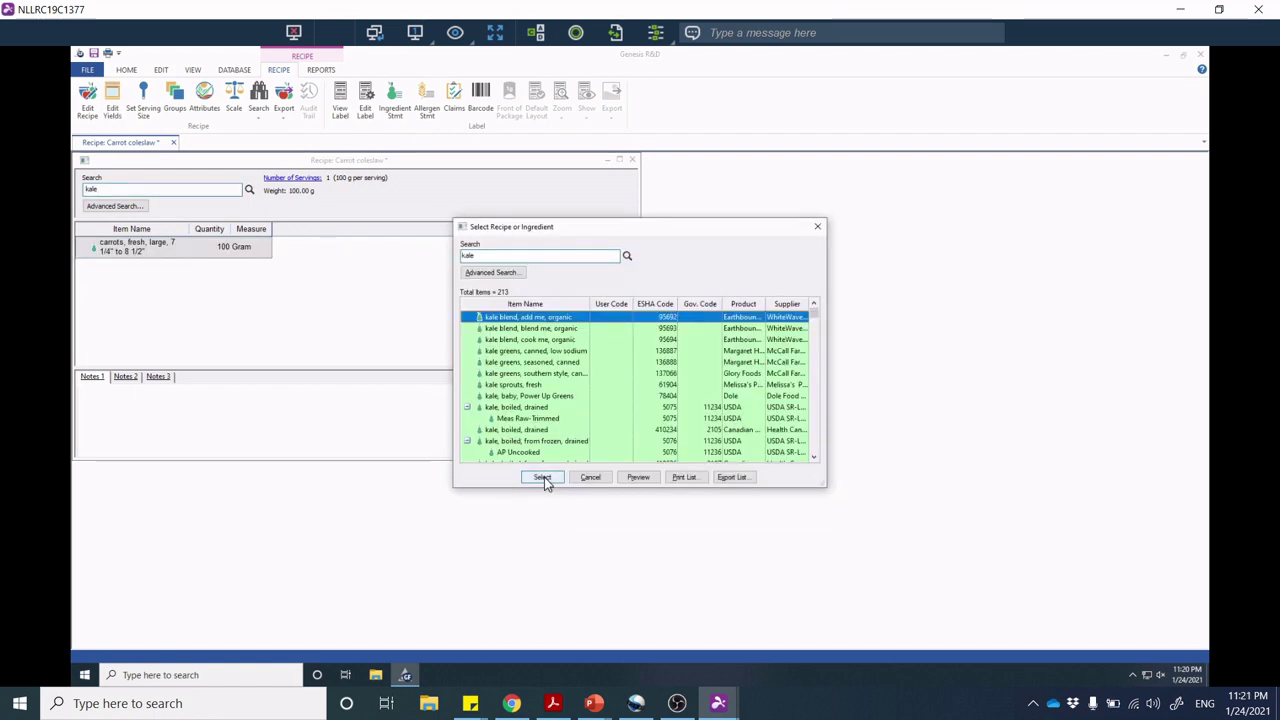
pyautogui.click(786, 305)
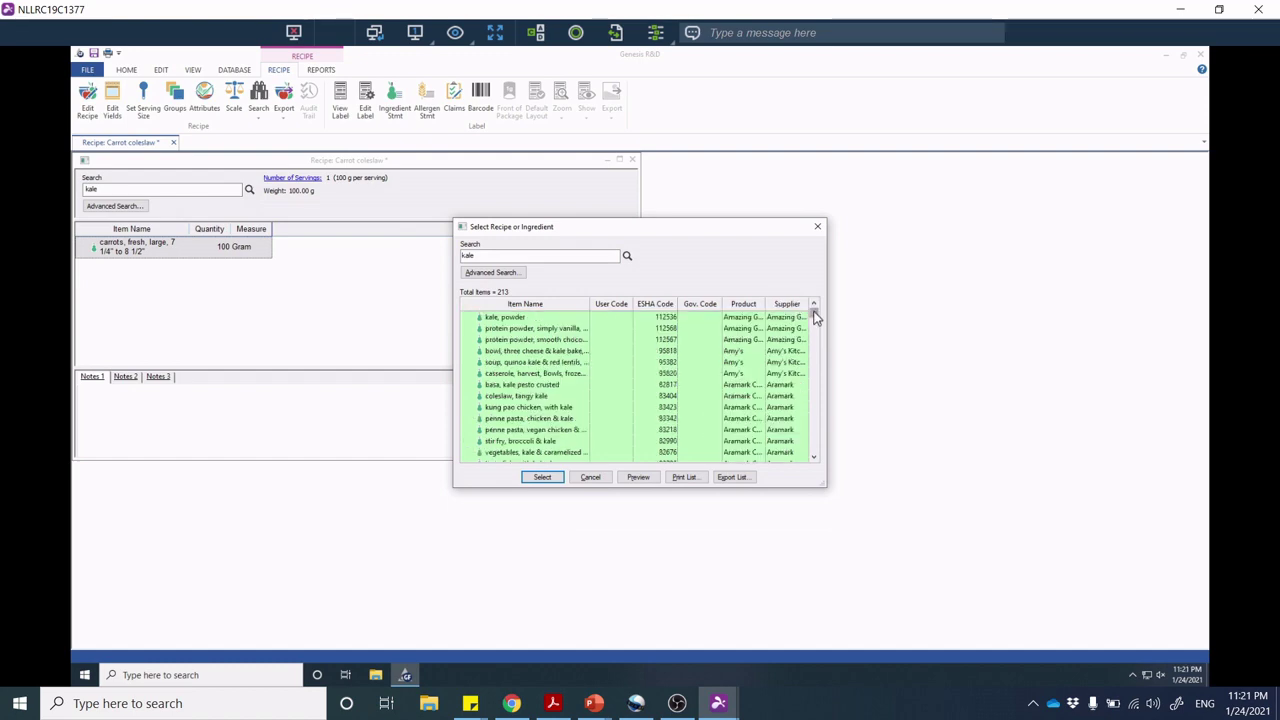
# Add the USDA item "kale, curly, fresh" to the recipe with a quantity of 25 grams.
pyautogui.moveTo(816, 316); pyautogui.dragTo(816, 433)
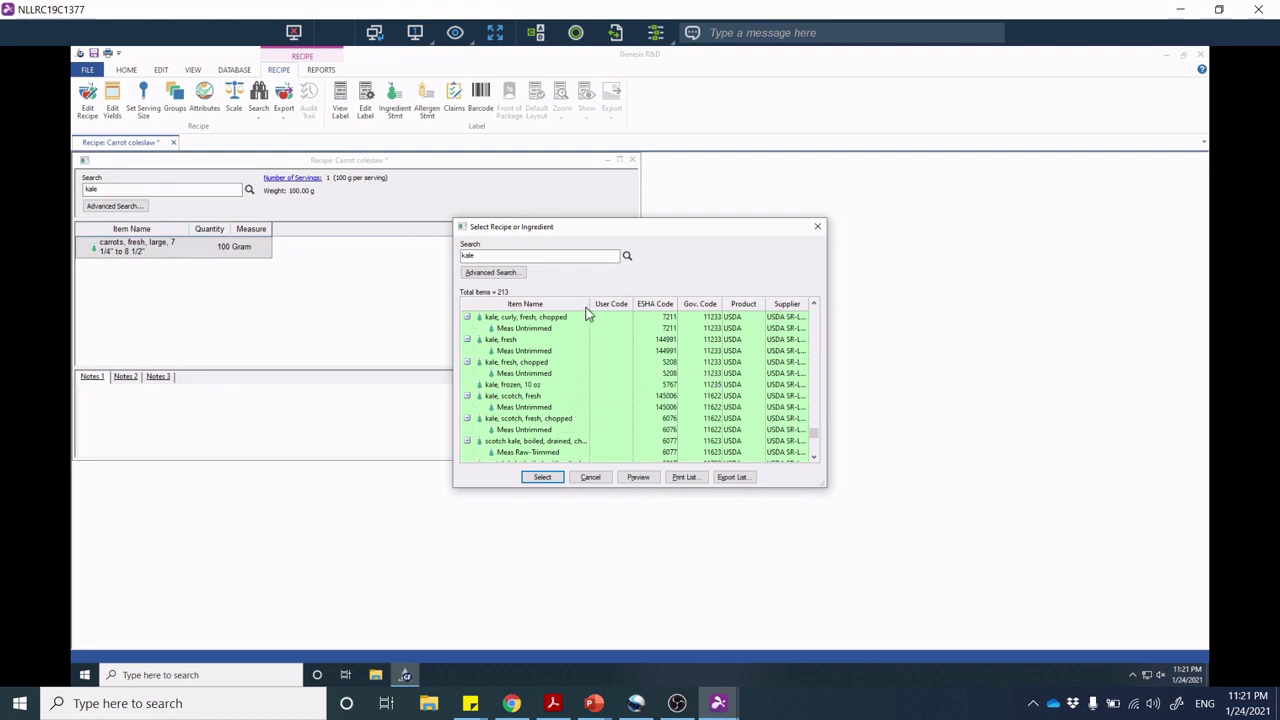
pyautogui.click(815, 305)
pyautogui.click(815, 305)
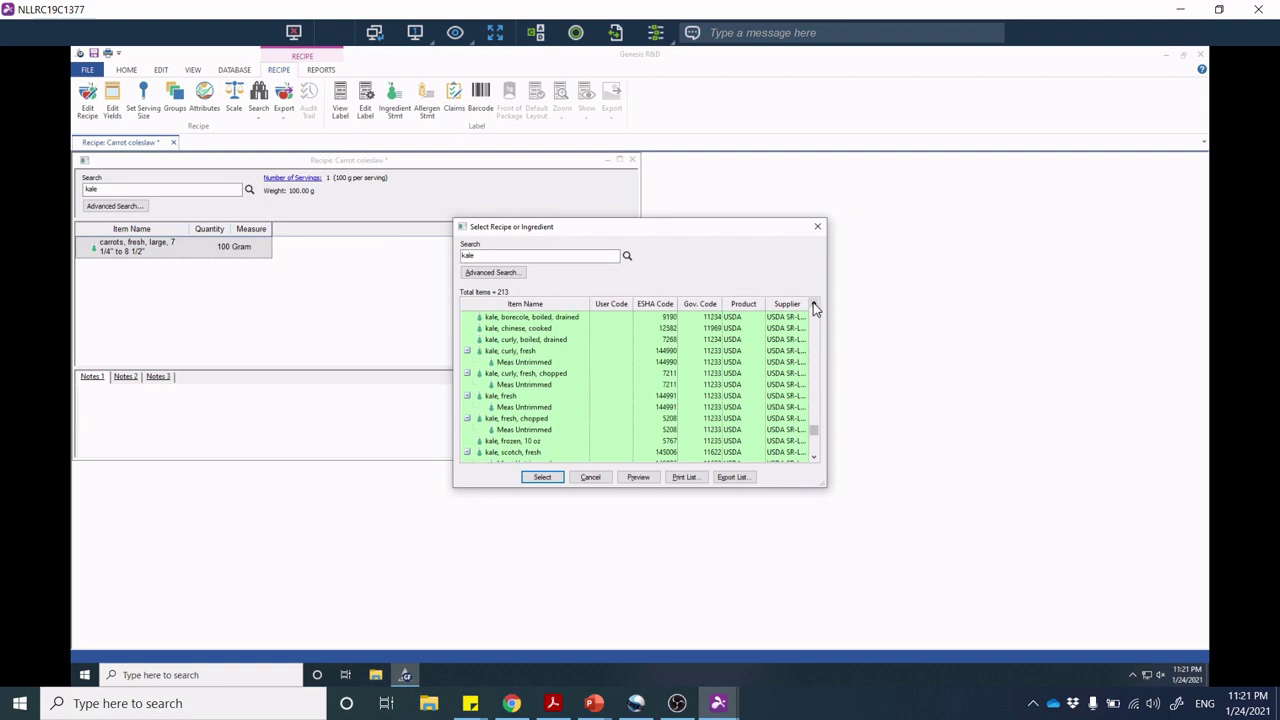
pyautogui.click(815, 306)
pyautogui.click(815, 306)
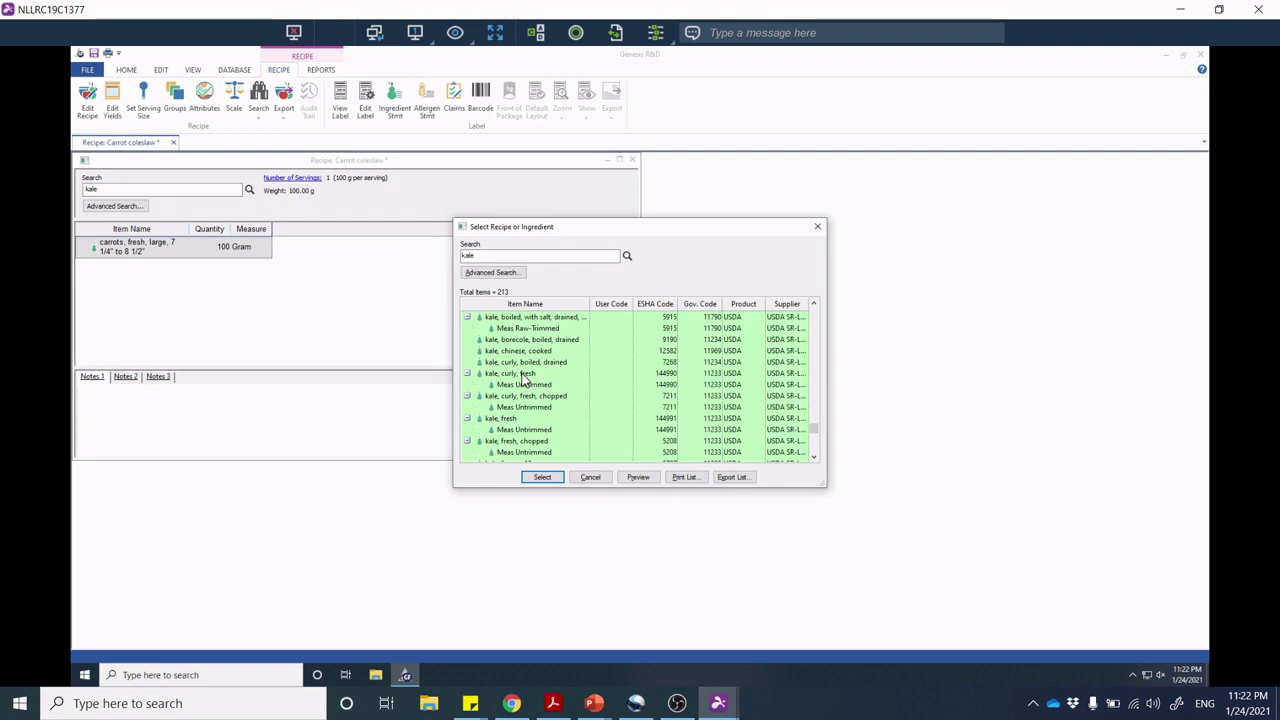
pyautogui.click(522, 374)
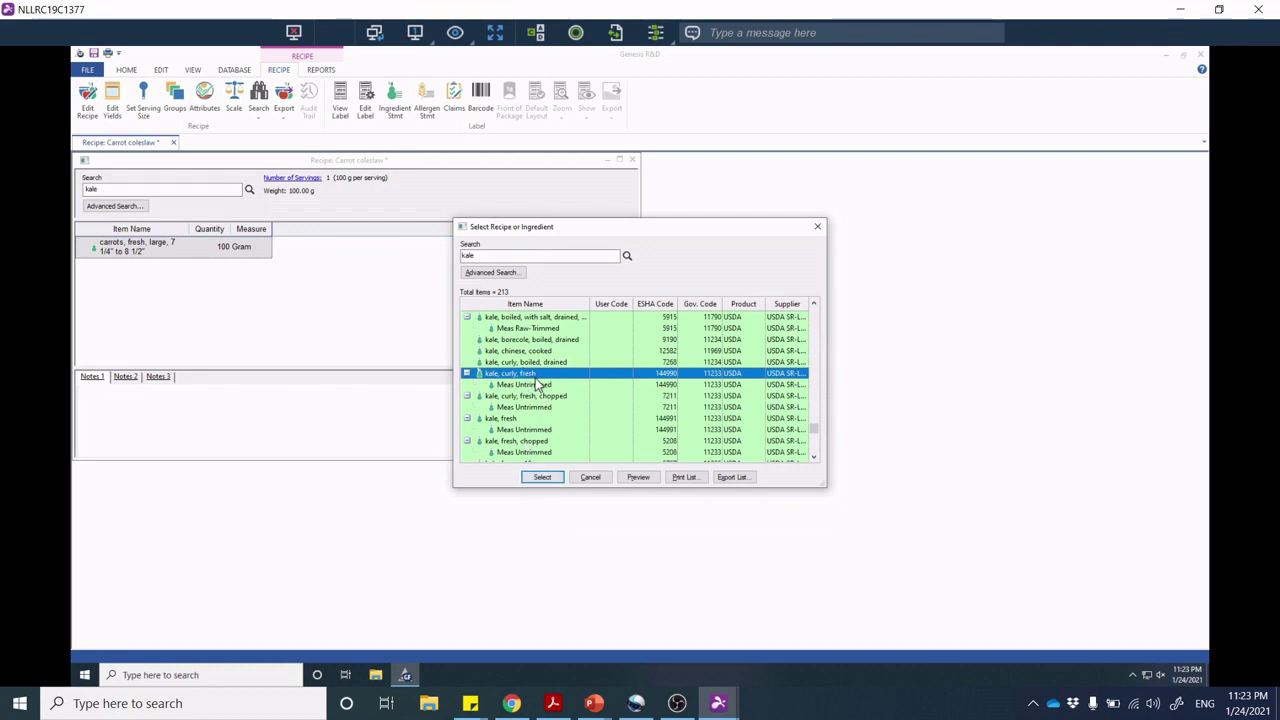
pyautogui.click(547, 479)
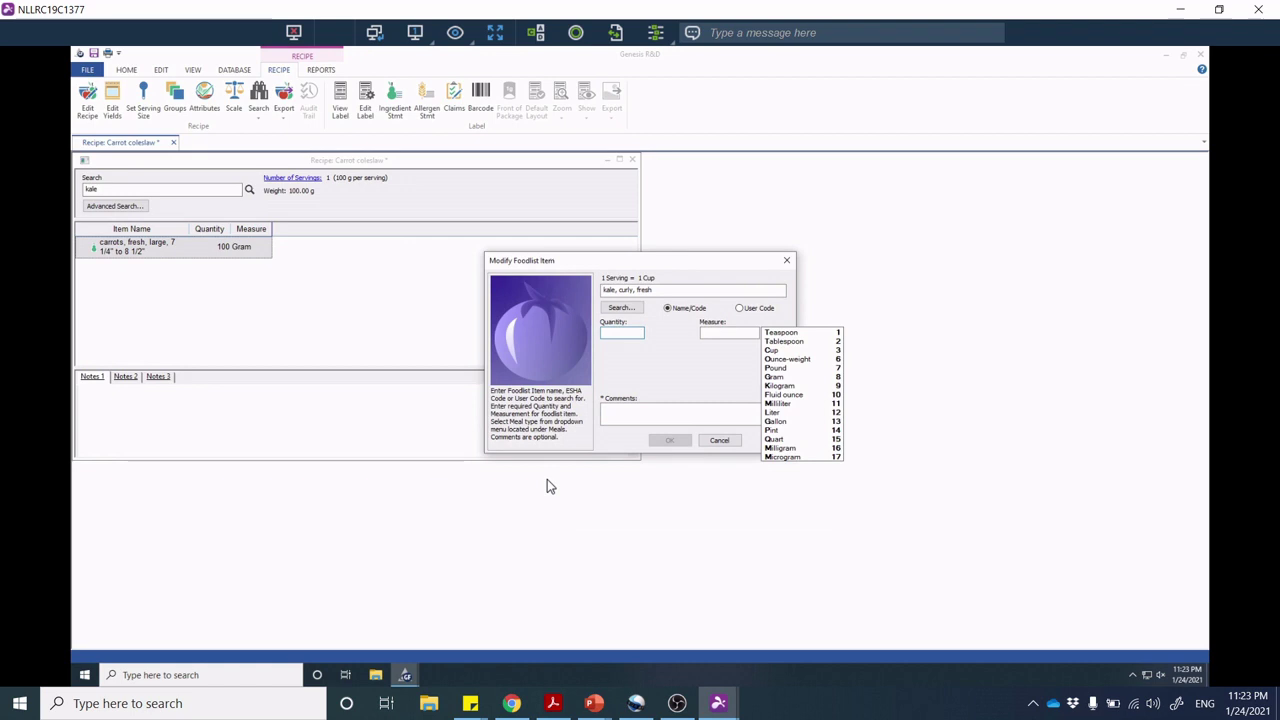
pyautogui.write('25g')
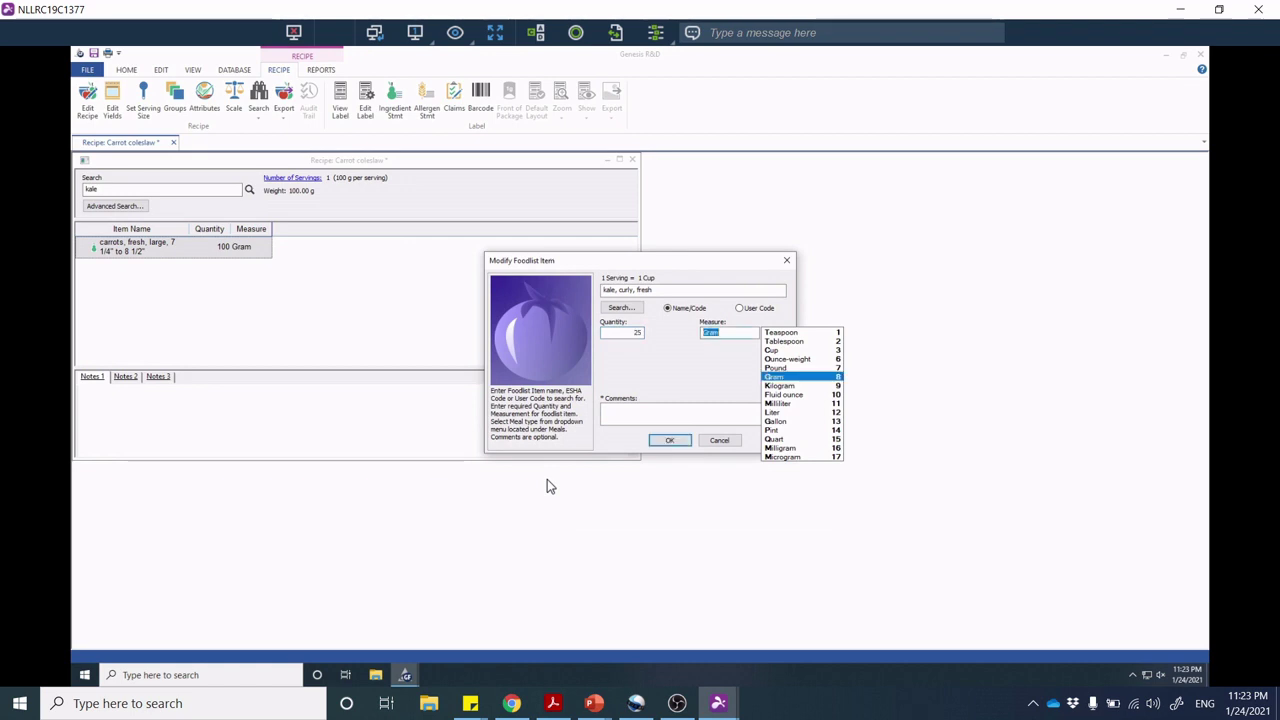
pyautogui.press('Return')
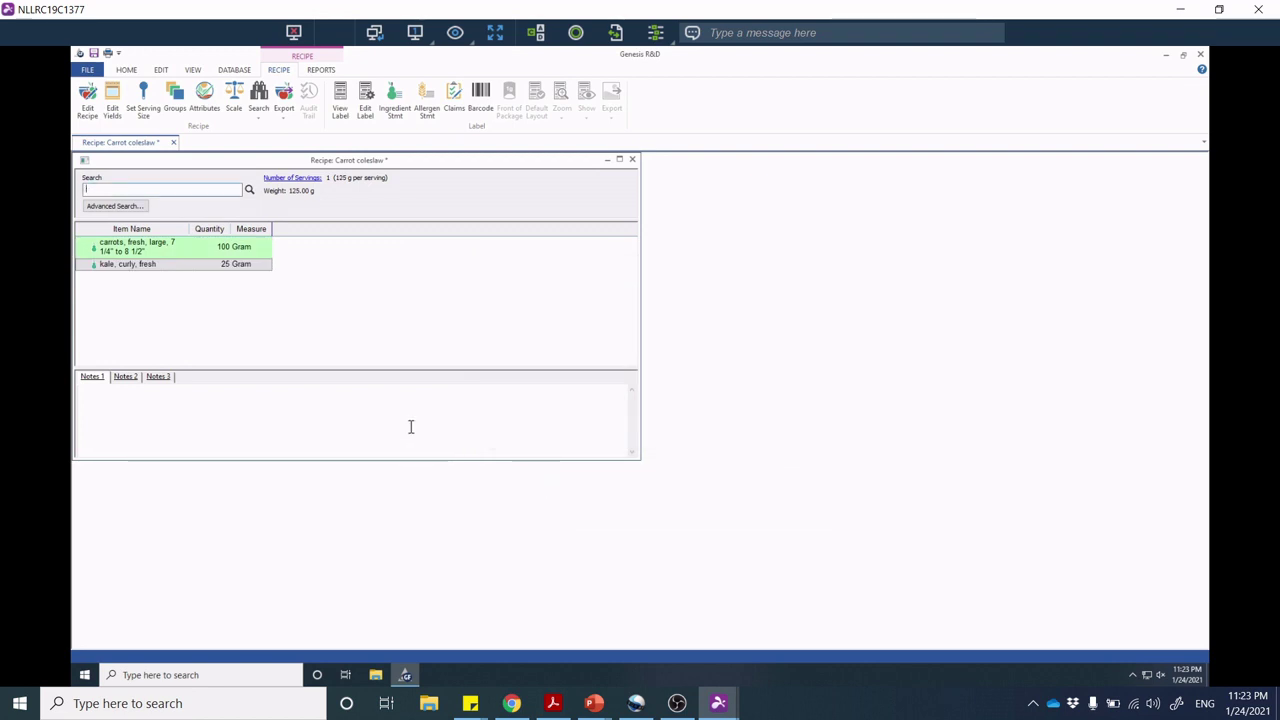
# Search the ingredient database for hemp seeds and sort the matches by supplier.
pyautogui.write('hem')
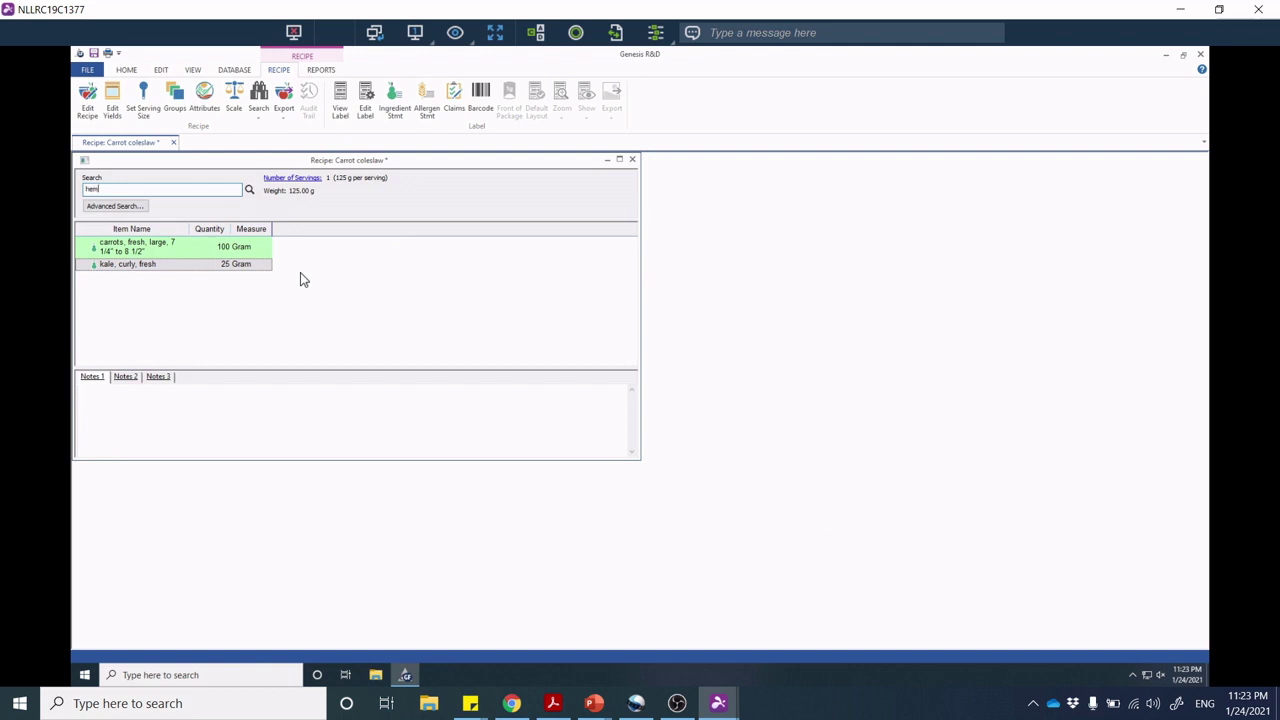
pyautogui.write('p seeds')
pyautogui.press('Return')
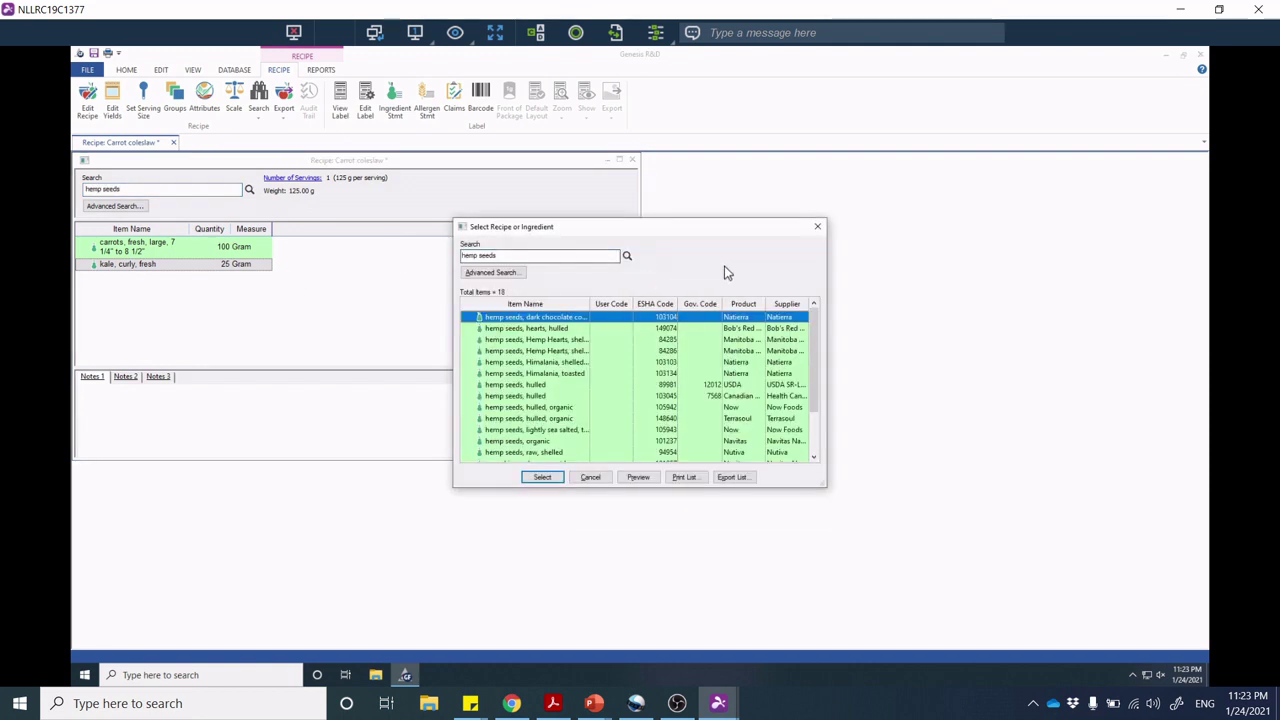
pyautogui.click(785, 304)
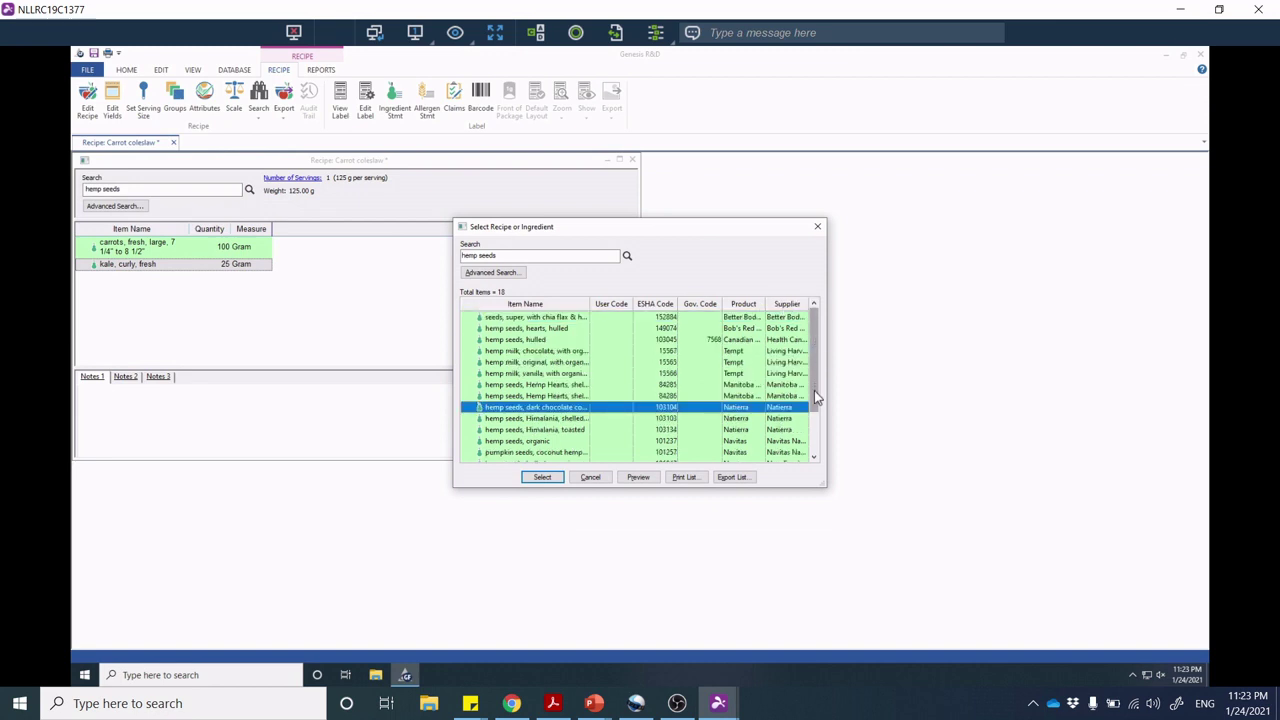
# Add the USDA item "hemp seeds, hulled" to the recipe with a quantity of 20 grams.
pyautogui.moveTo(814, 390); pyautogui.dragTo(814, 436)
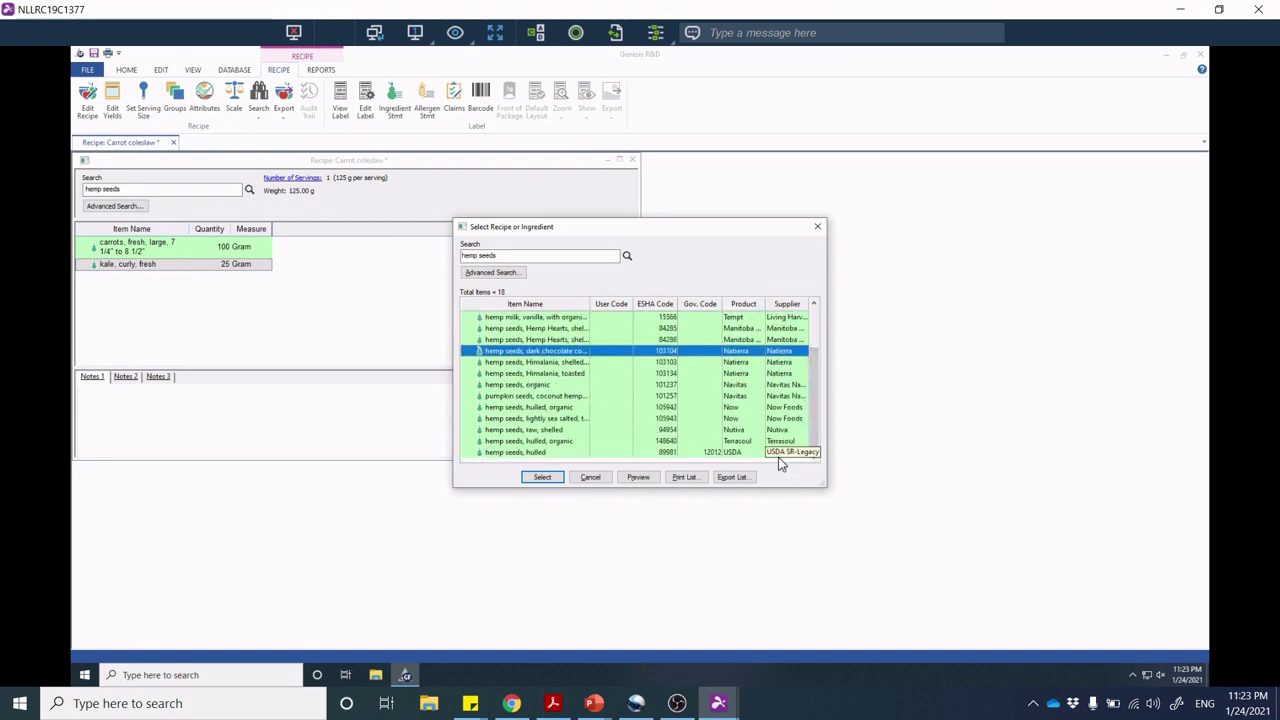
pyautogui.click(779, 454)
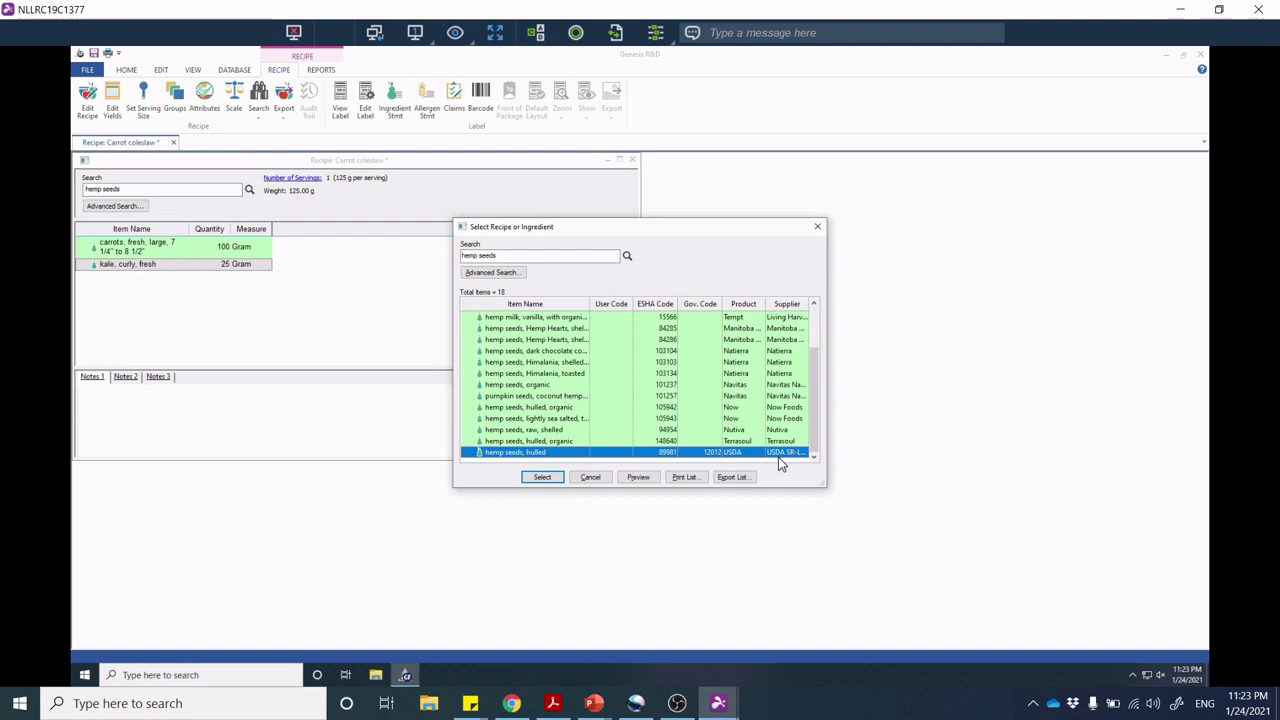
pyautogui.click(542, 479)
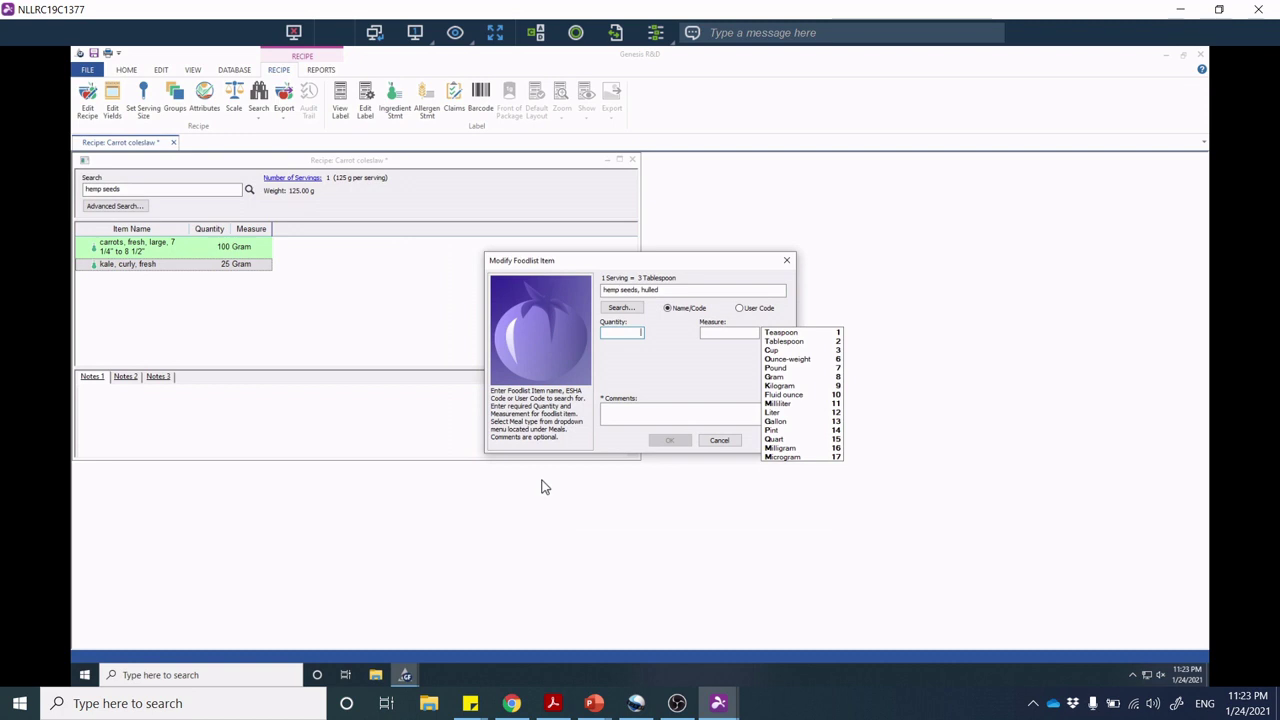
pyautogui.press('Tab')
pyautogui.write('8')
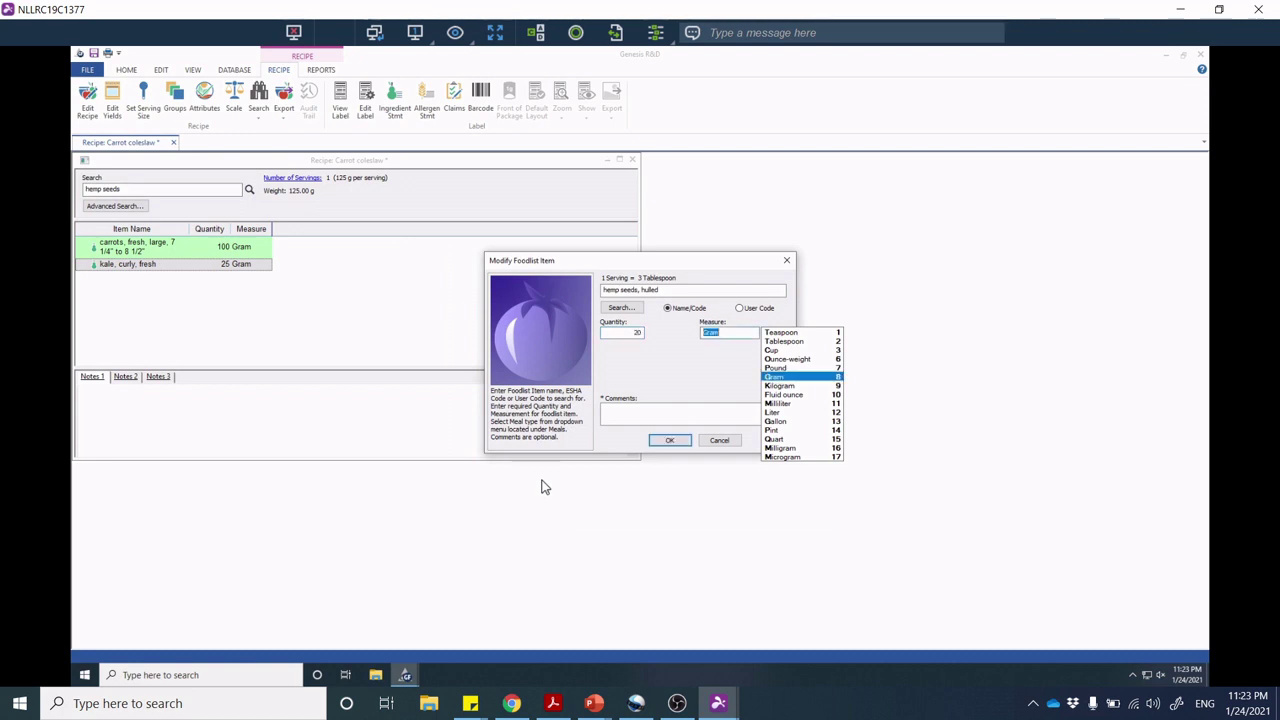
pyautogui.press('Return')
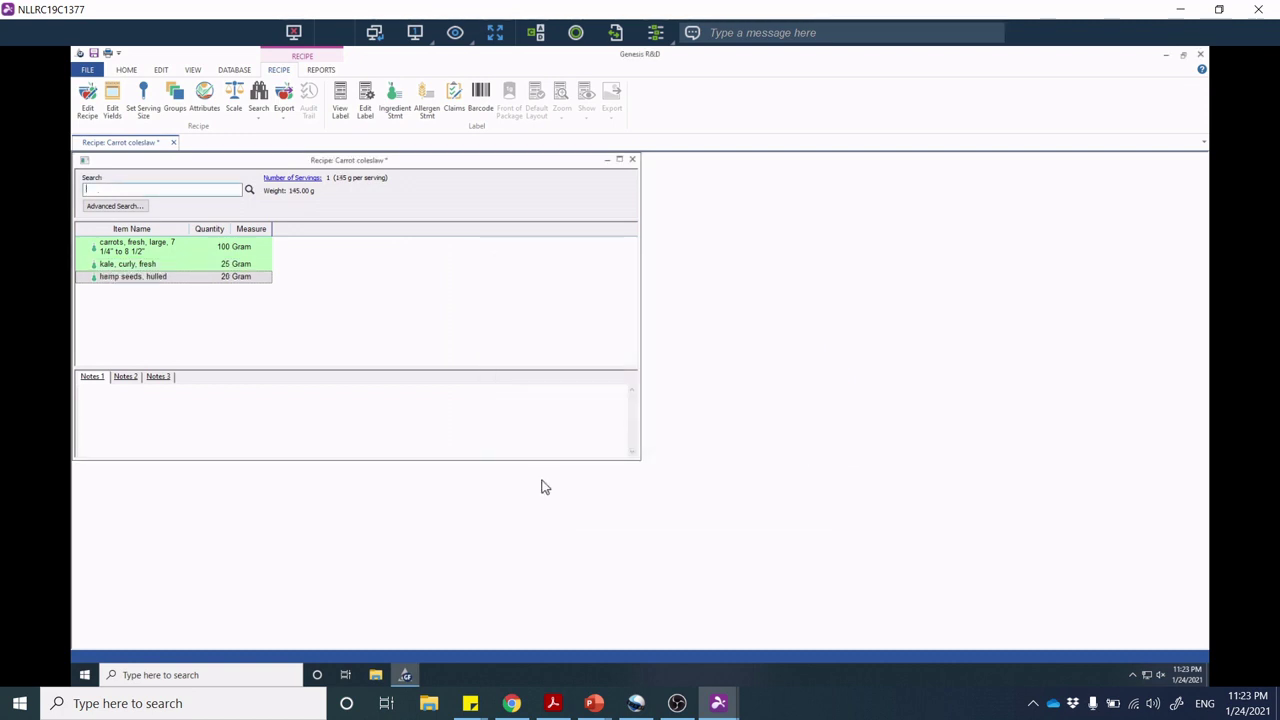
# Search the ingredient database for pumpkin seeds and sort the matches by supplier.
pyautogui.write('pumpkin seeds')
pyautogui.press('Return')
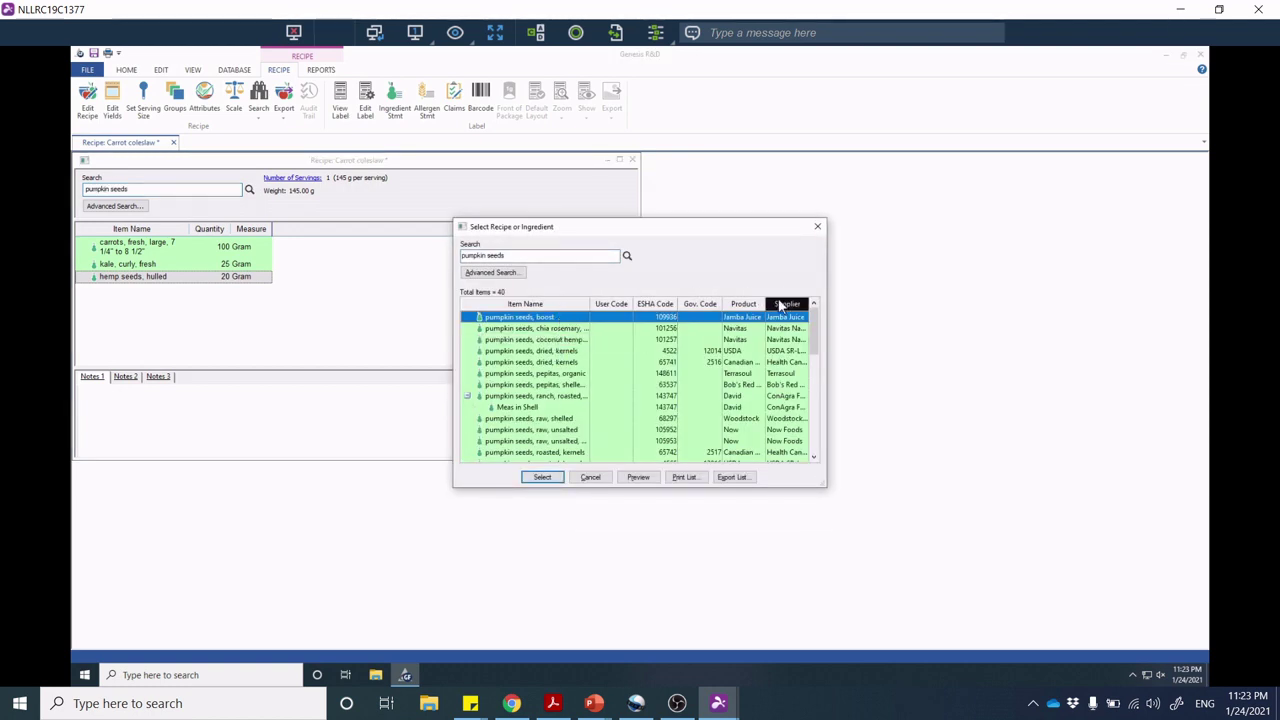
pyautogui.scroll(-2, 808, 318)
# Add the USDA item "pumpkin seeds, roasted, kernels, unsalted" to the recipe with a quantity of 25 grams.
pyautogui.moveTo(813, 319); pyautogui.dragTo(814, 418)
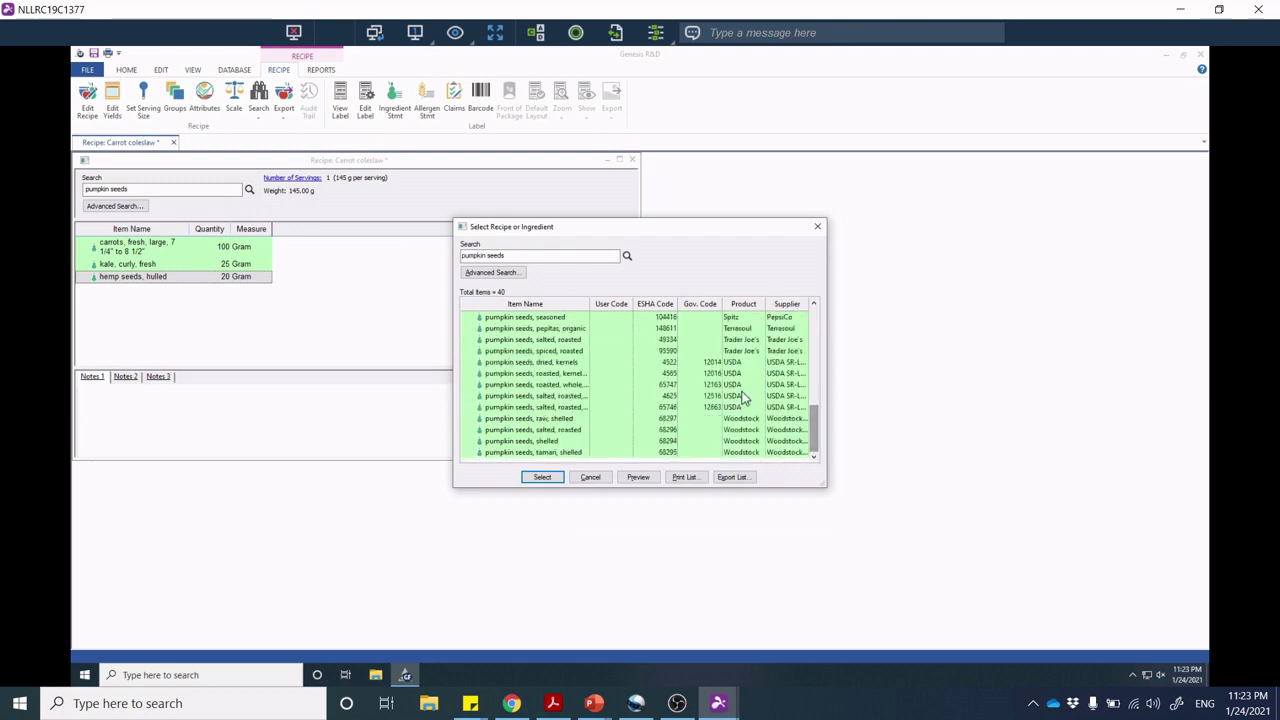
pyautogui.click(564, 363)
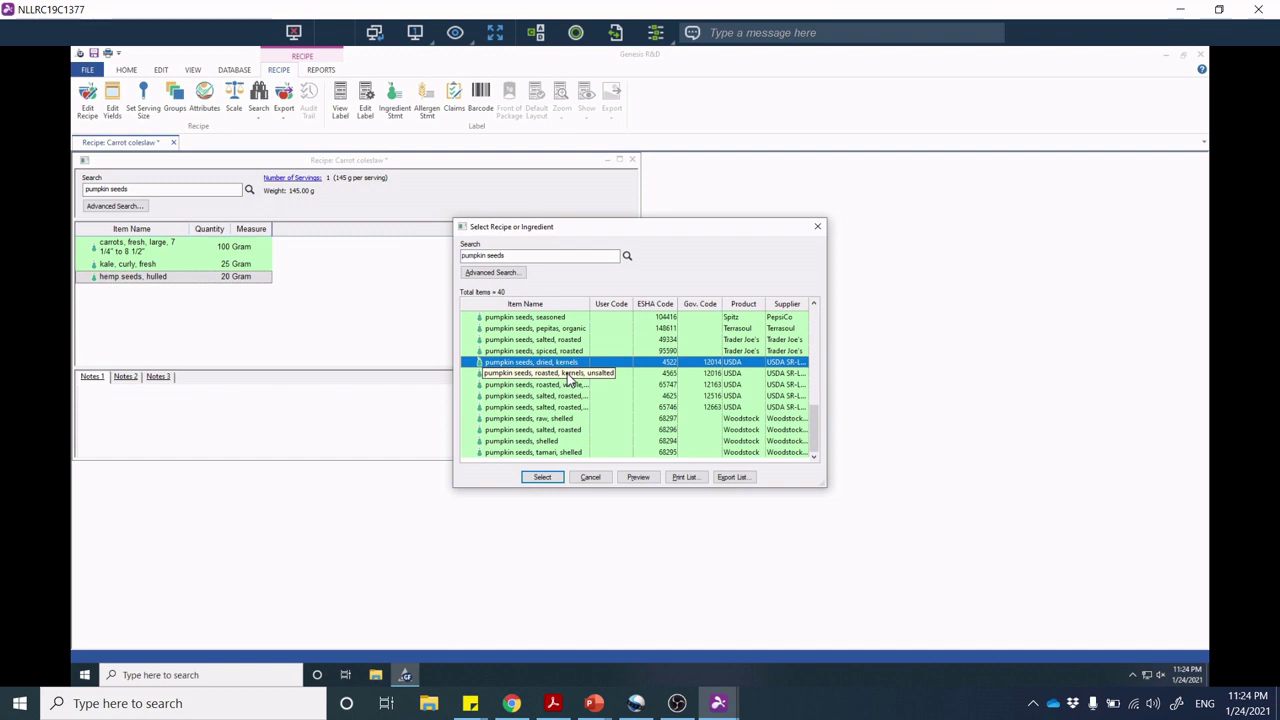
pyautogui.click(568, 375)
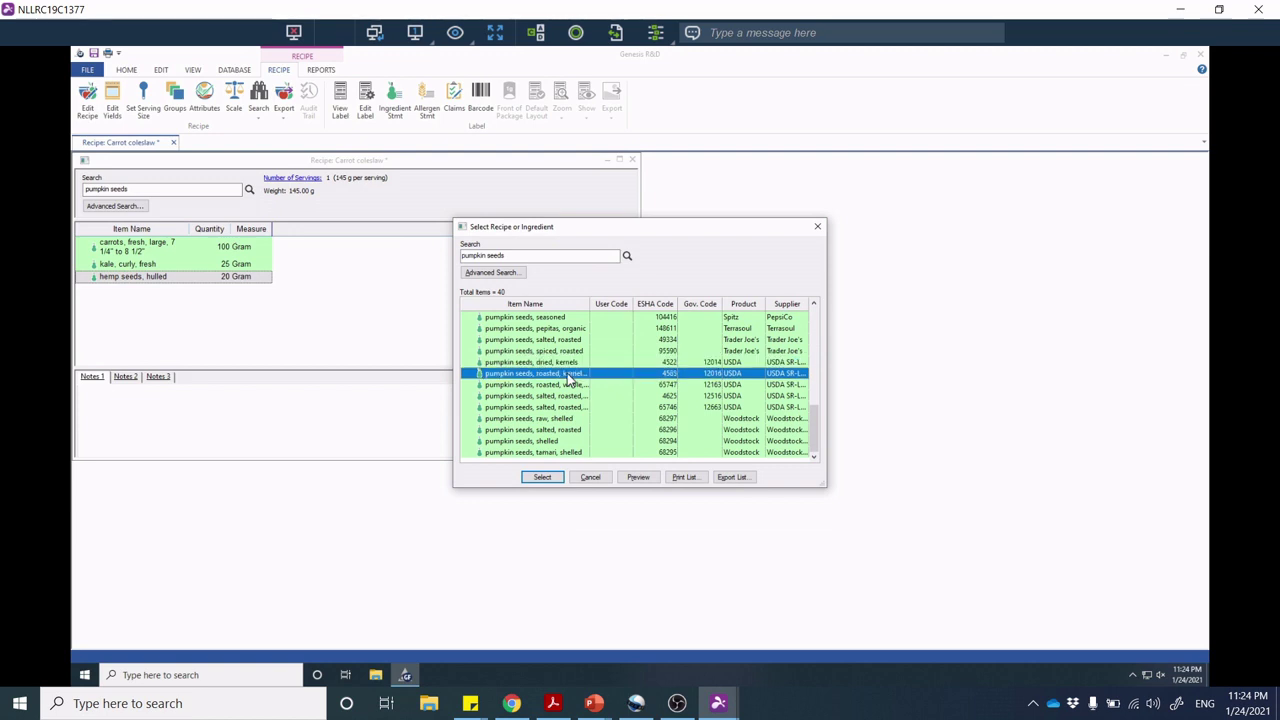
pyautogui.click(541, 478)
pyautogui.write('25')
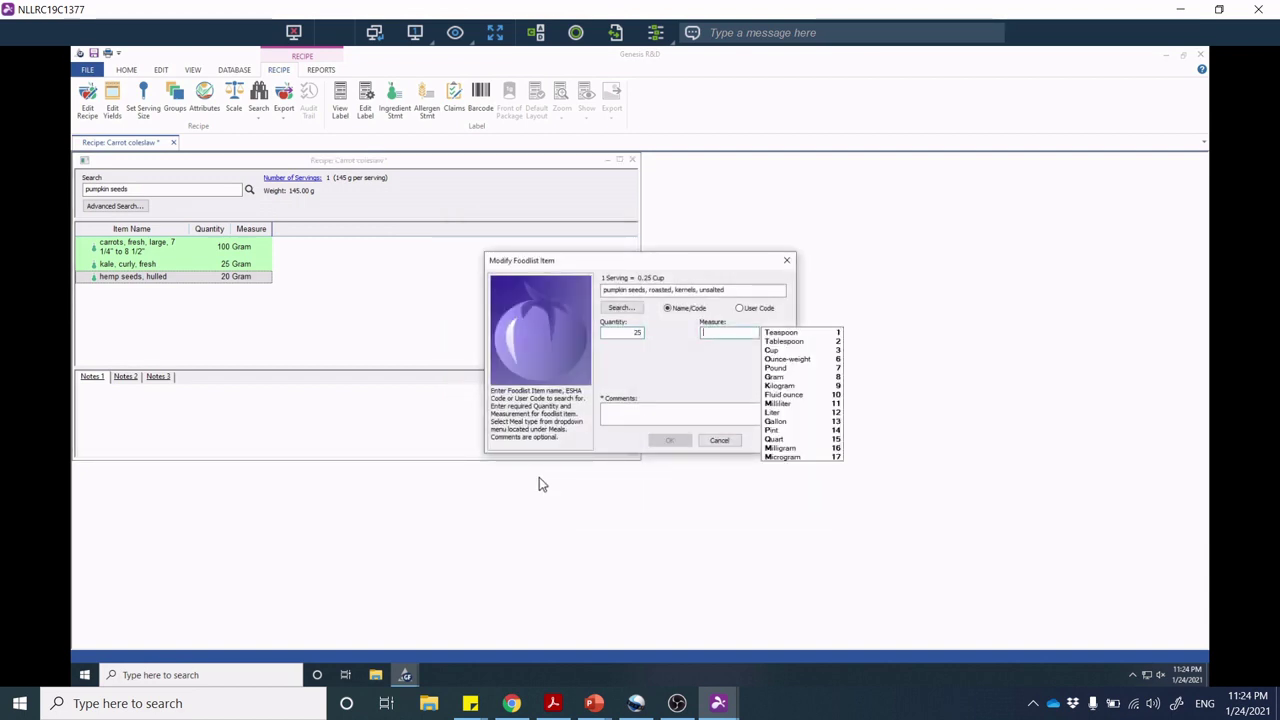
pyautogui.press('Tab')
pyautogui.click(774, 377)
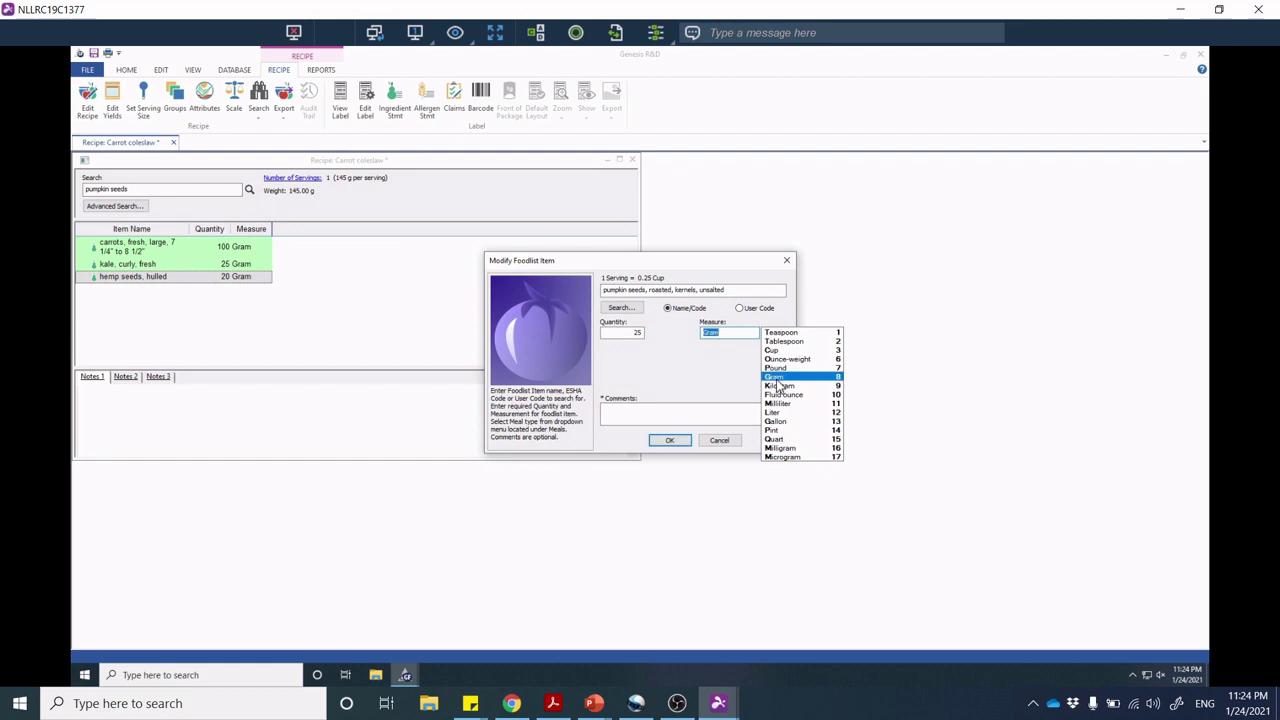
pyautogui.click(681, 443)
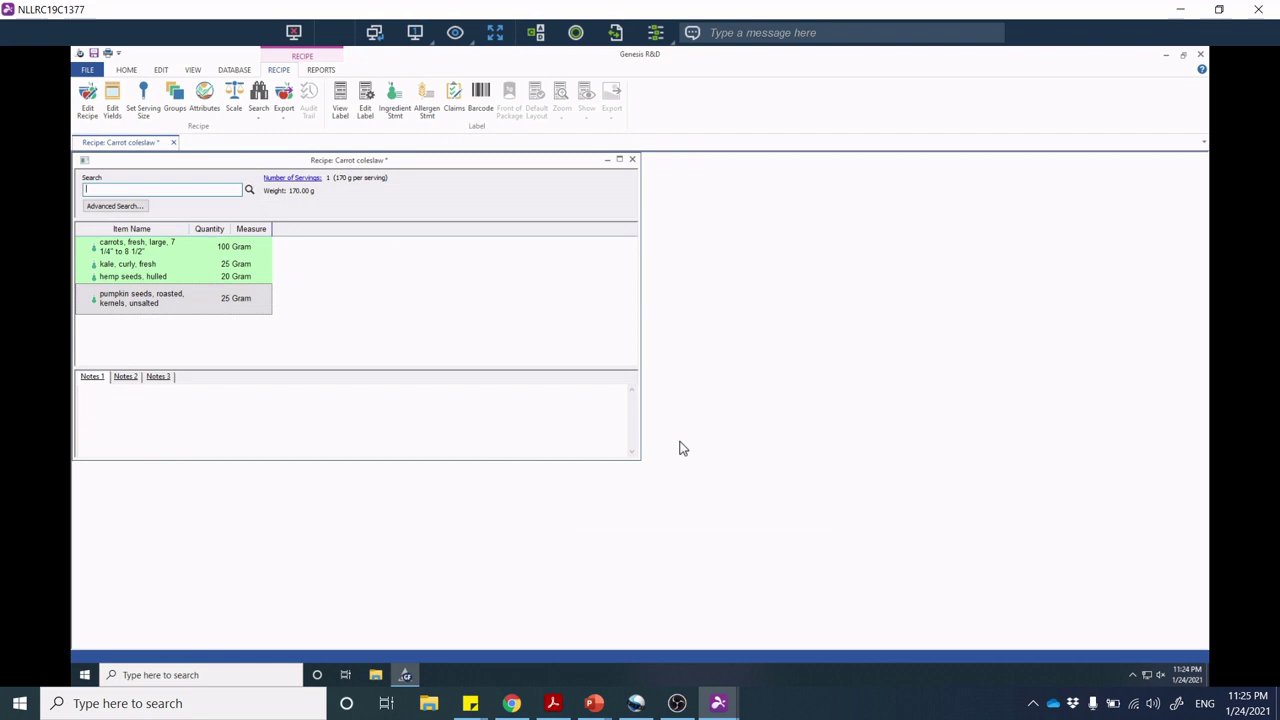
# Check the Renée's Mighty Caesar Salad Dressing product page in Chrome, and return to the carrot coleslaw recipe in Genesis R&D.
pyautogui.click(512, 704)
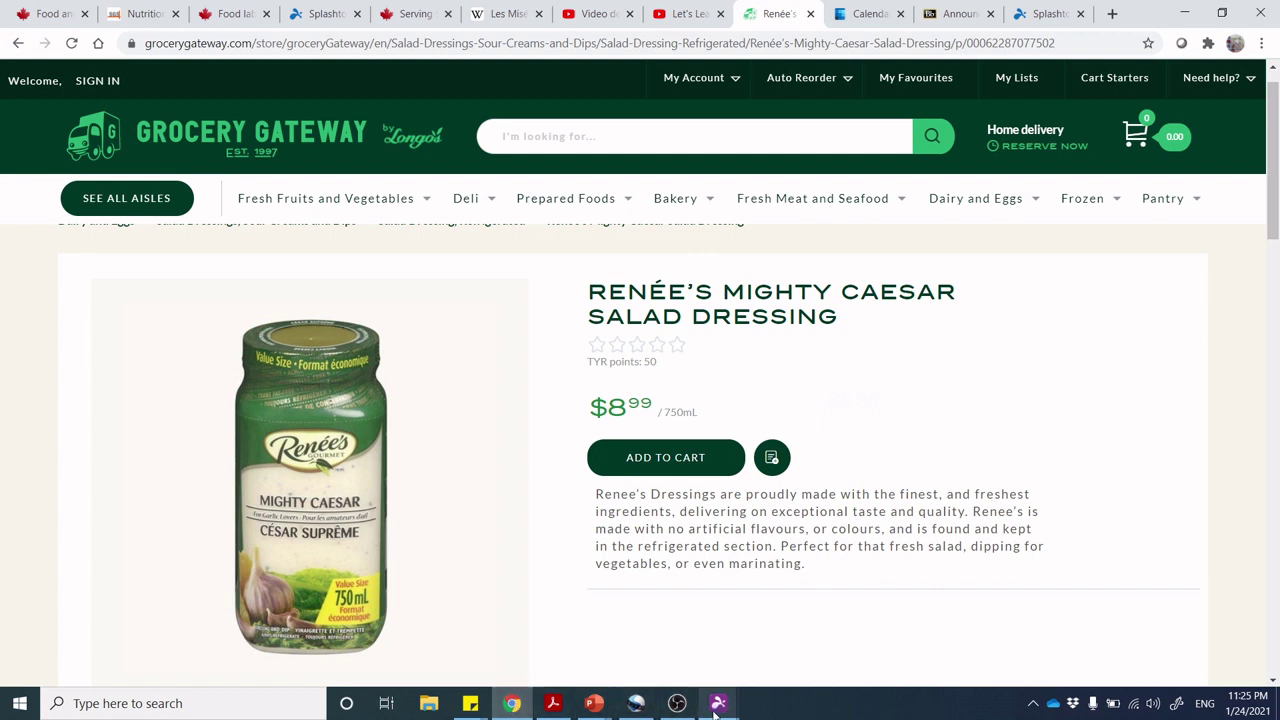
pyautogui.moveTo(715, 706)
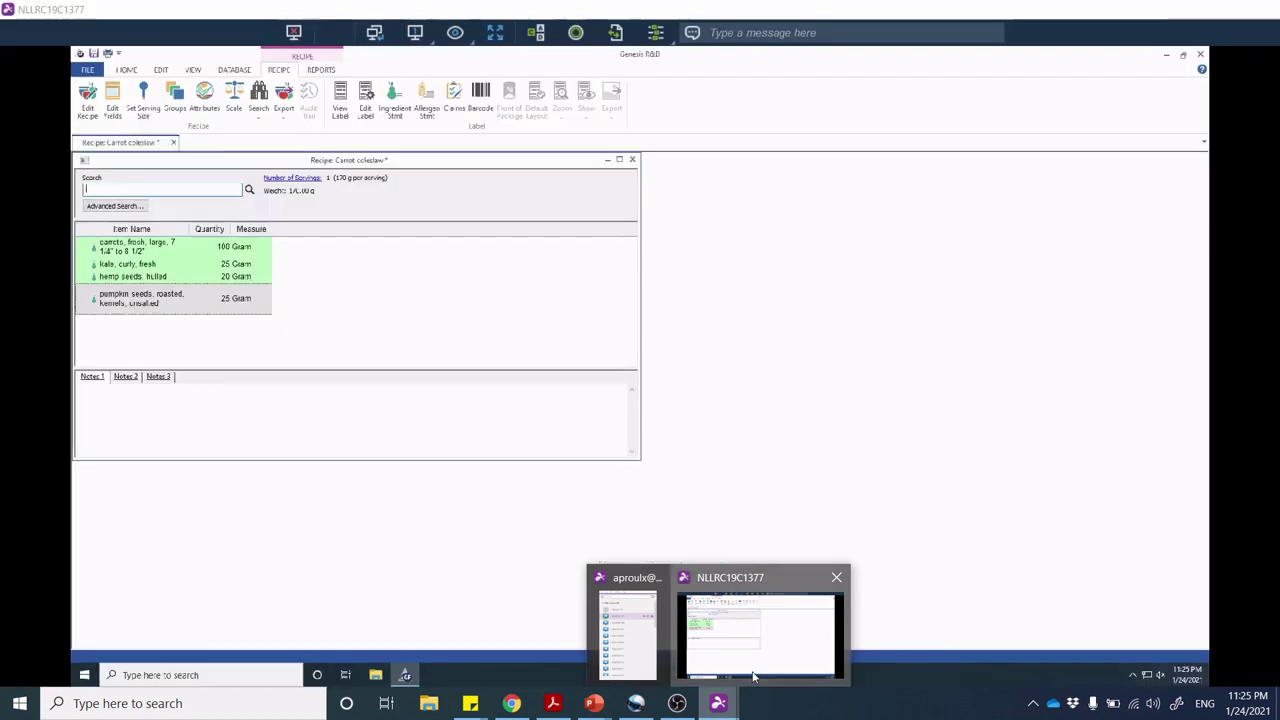
pyautogui.click(752, 671)
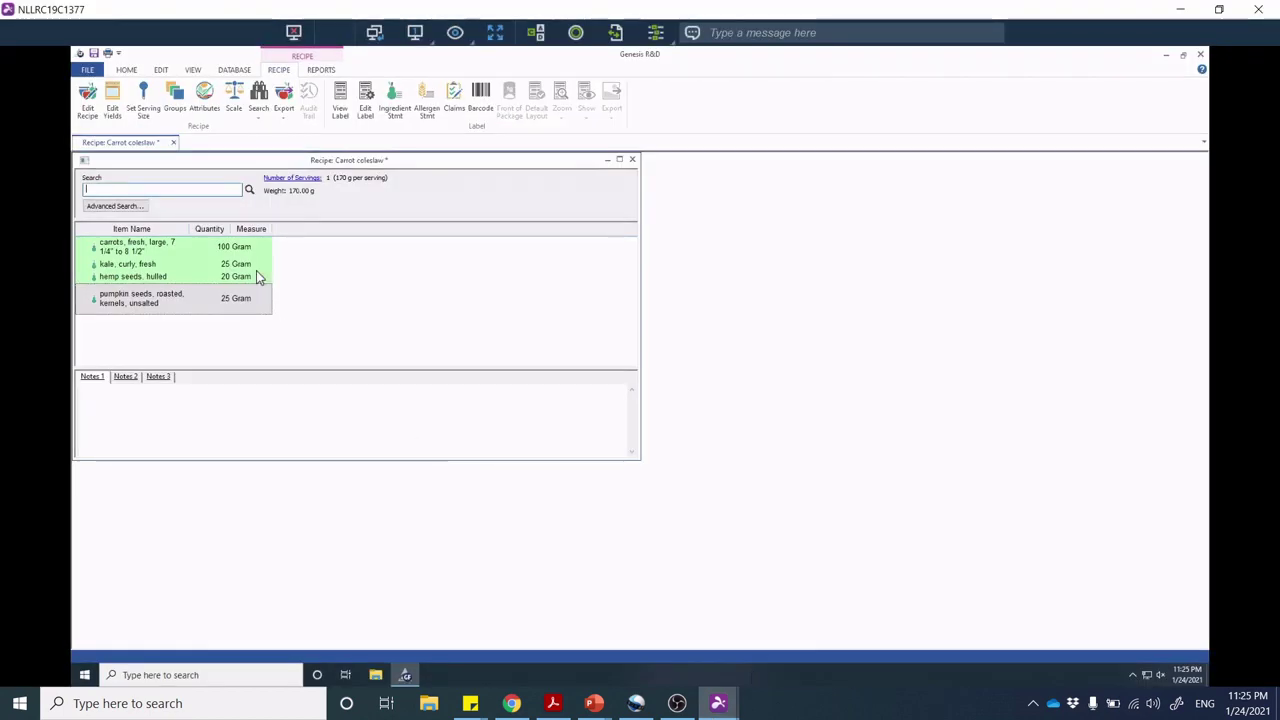
# Search the ingredient database for "renee's" and for "mighty caesar", and leave the search without selecting an item.
pyautogui.write("renee's")
pyautogui.press('Return')
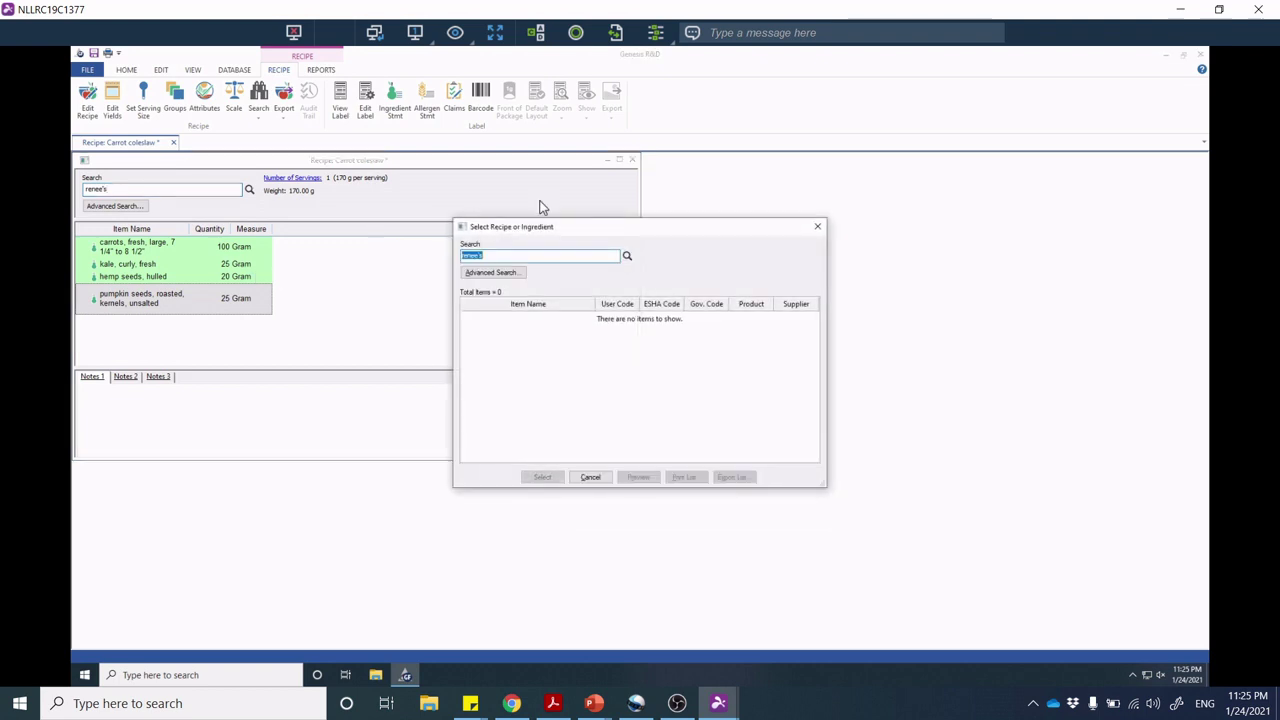
pyautogui.press('BackSpace')
pyautogui.write('mighty caesar')
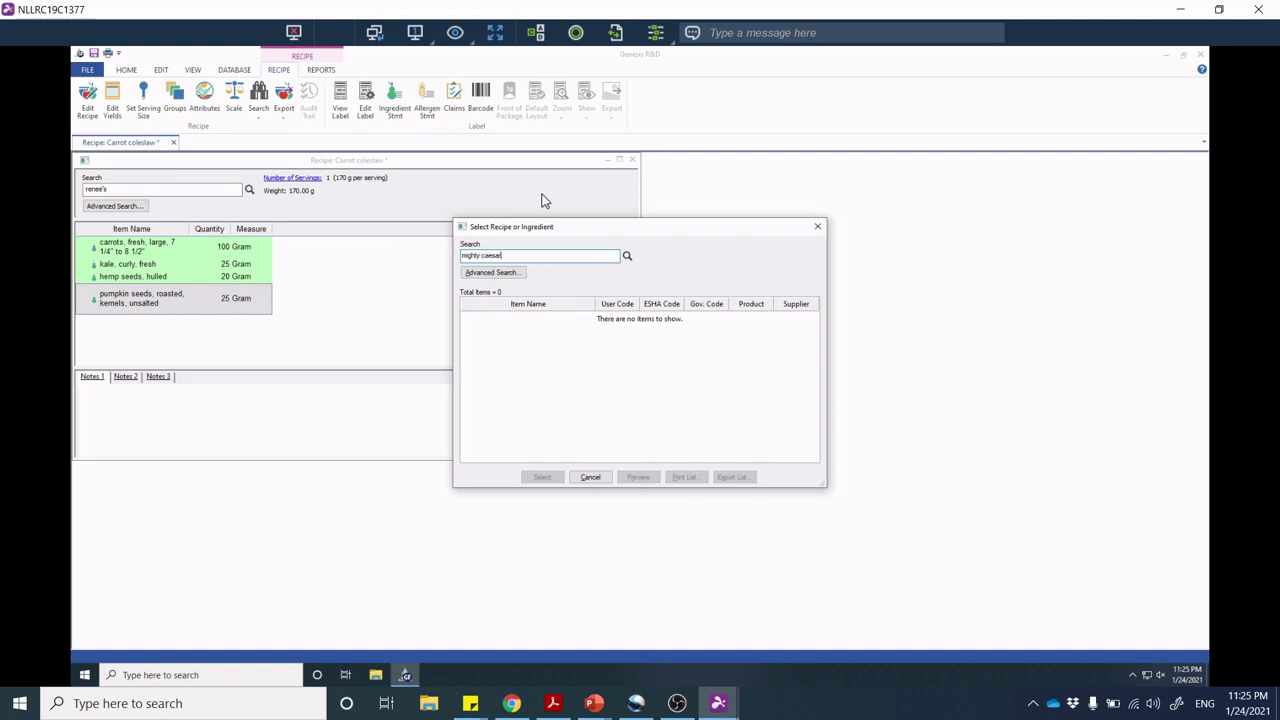
pyautogui.press('Return')
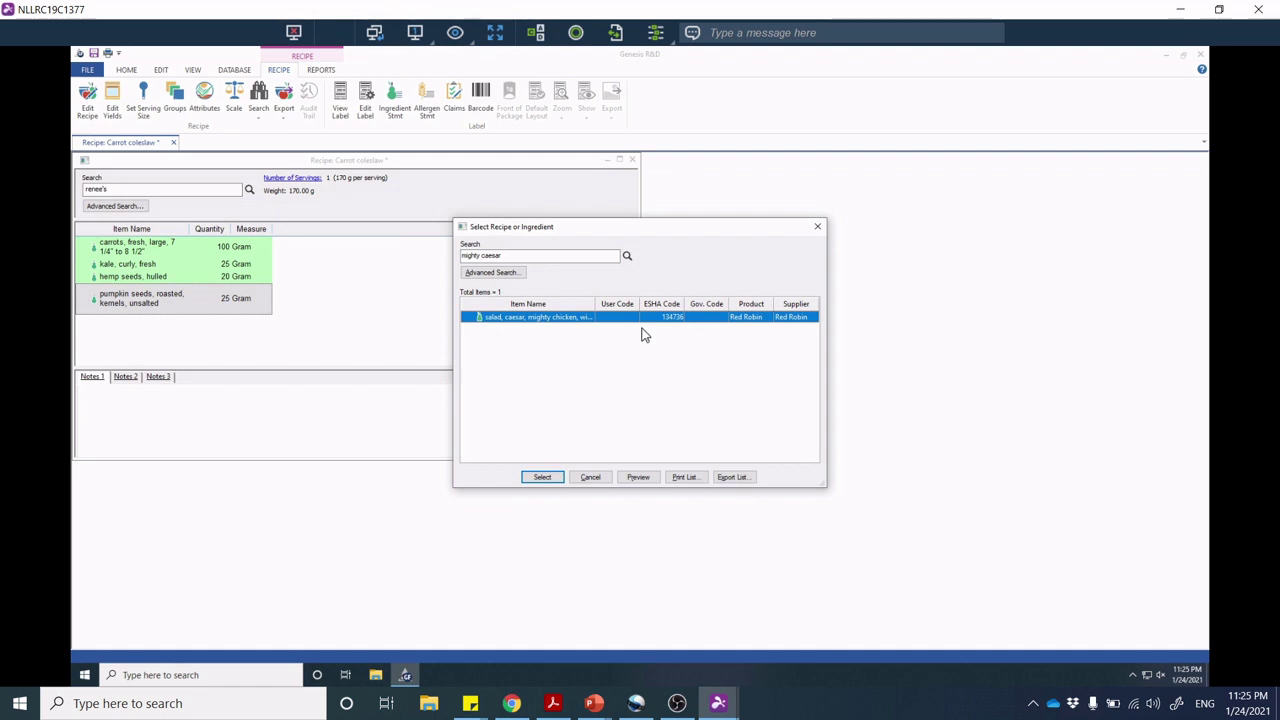
pyautogui.click(590, 478)
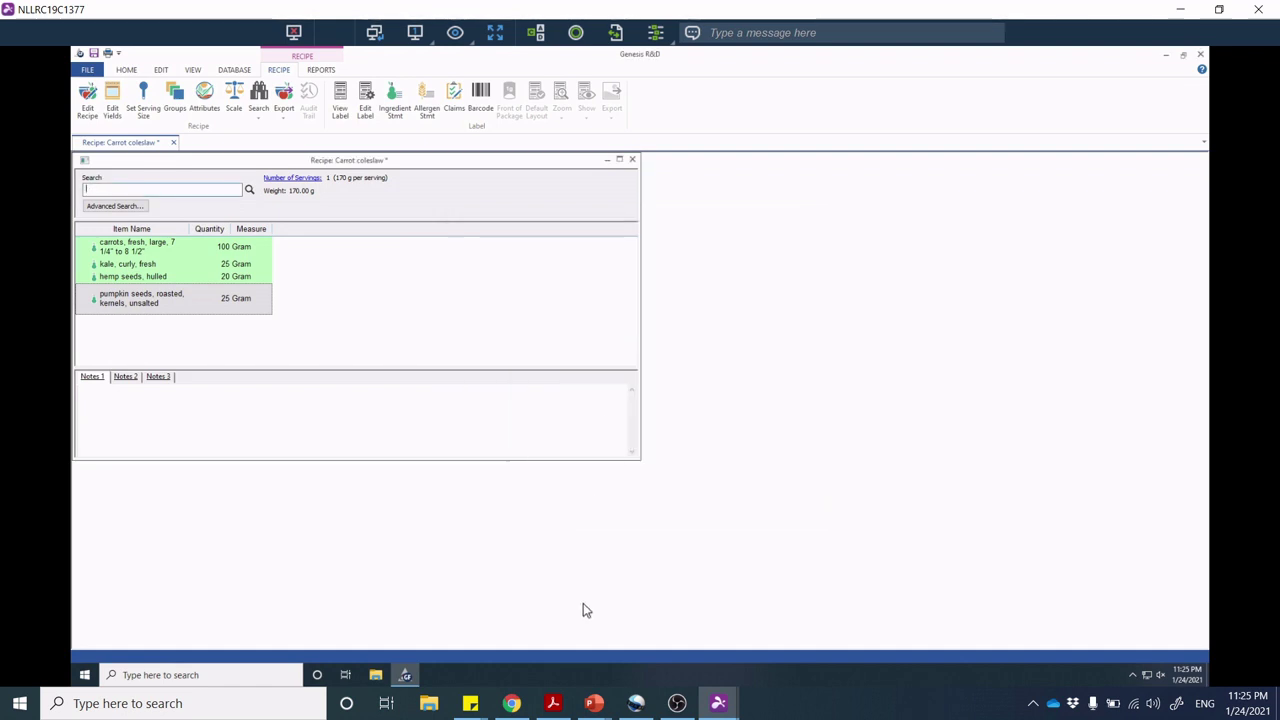
# Switch to Chrome and copy the full ingredient list of Renée's Mighty Caesar Salad Dressing from its product page.
pyautogui.click(511, 703)
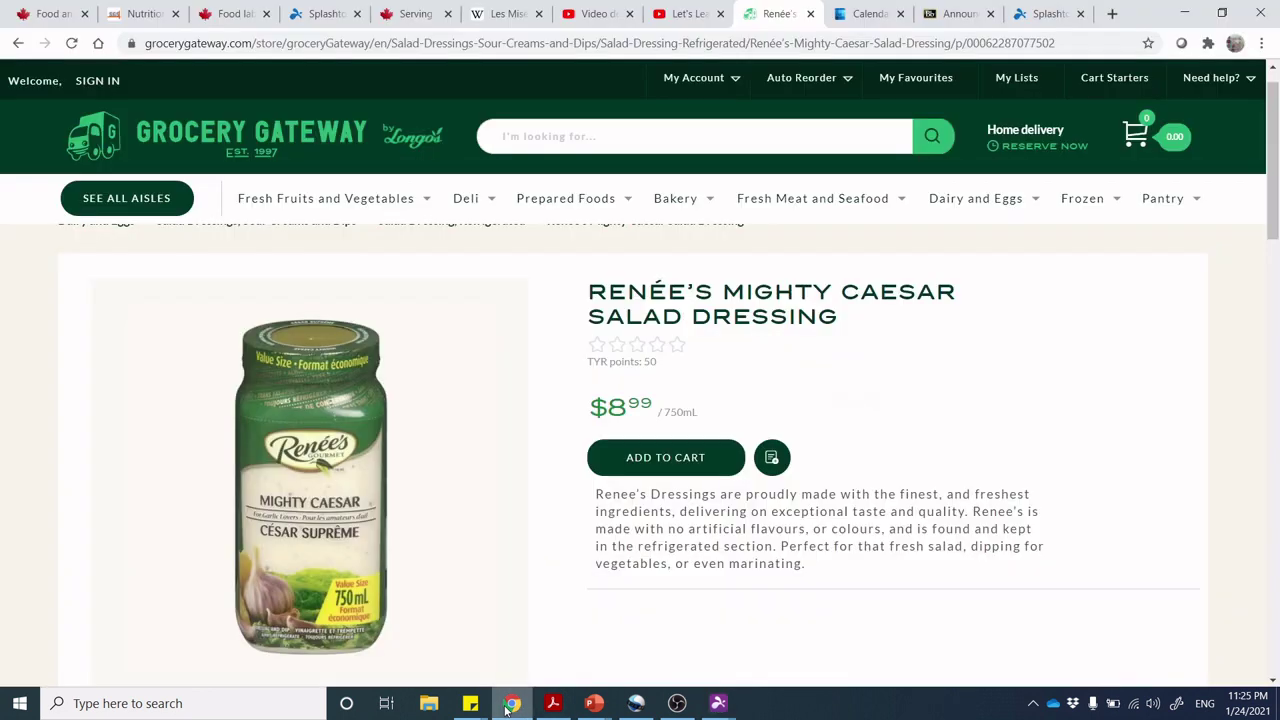
pyautogui.scroll(-2, 1276, 195)
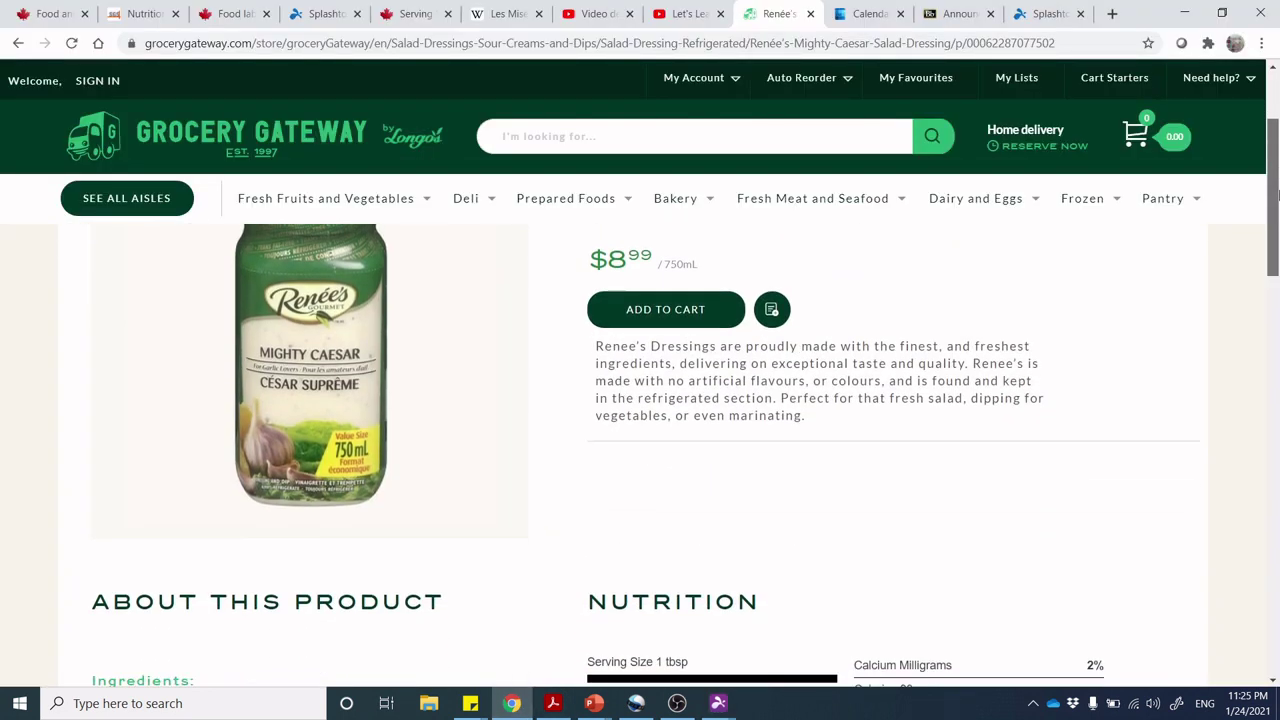
pyautogui.moveTo(1276, 195); pyautogui.dragTo(1276, 218)
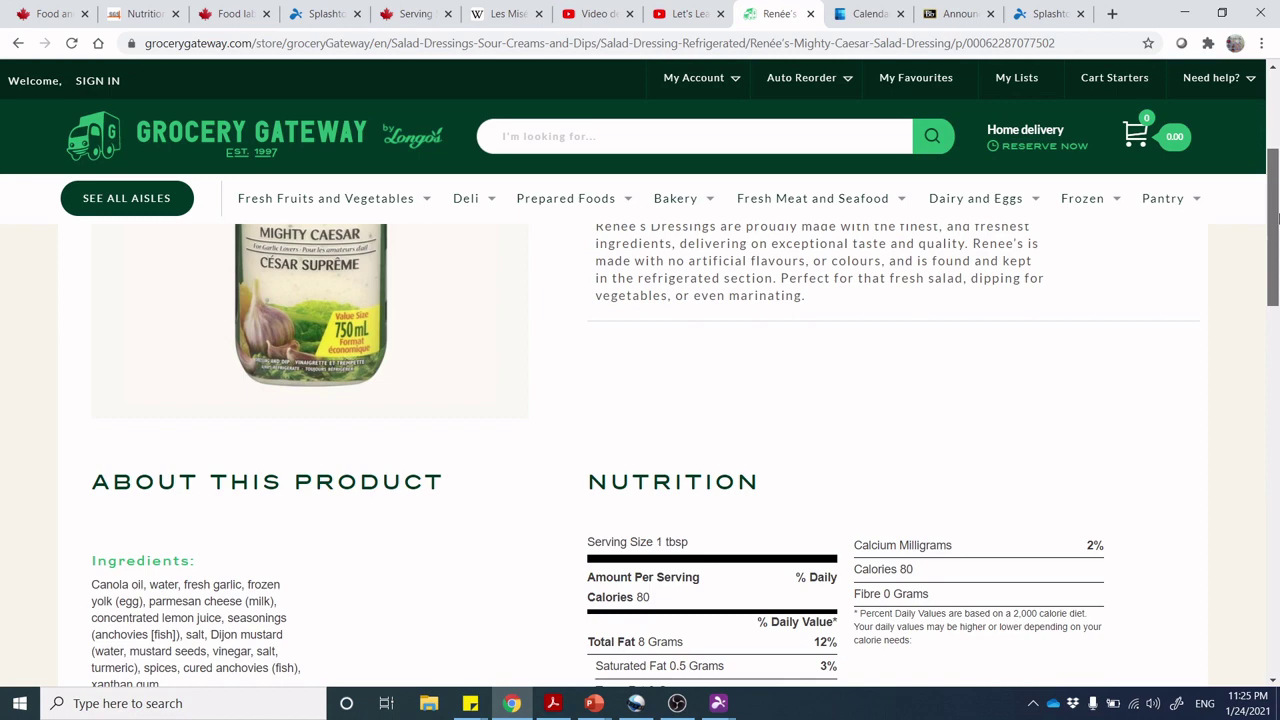
pyautogui.moveTo(1276, 218); pyautogui.dragTo(1276, 272)
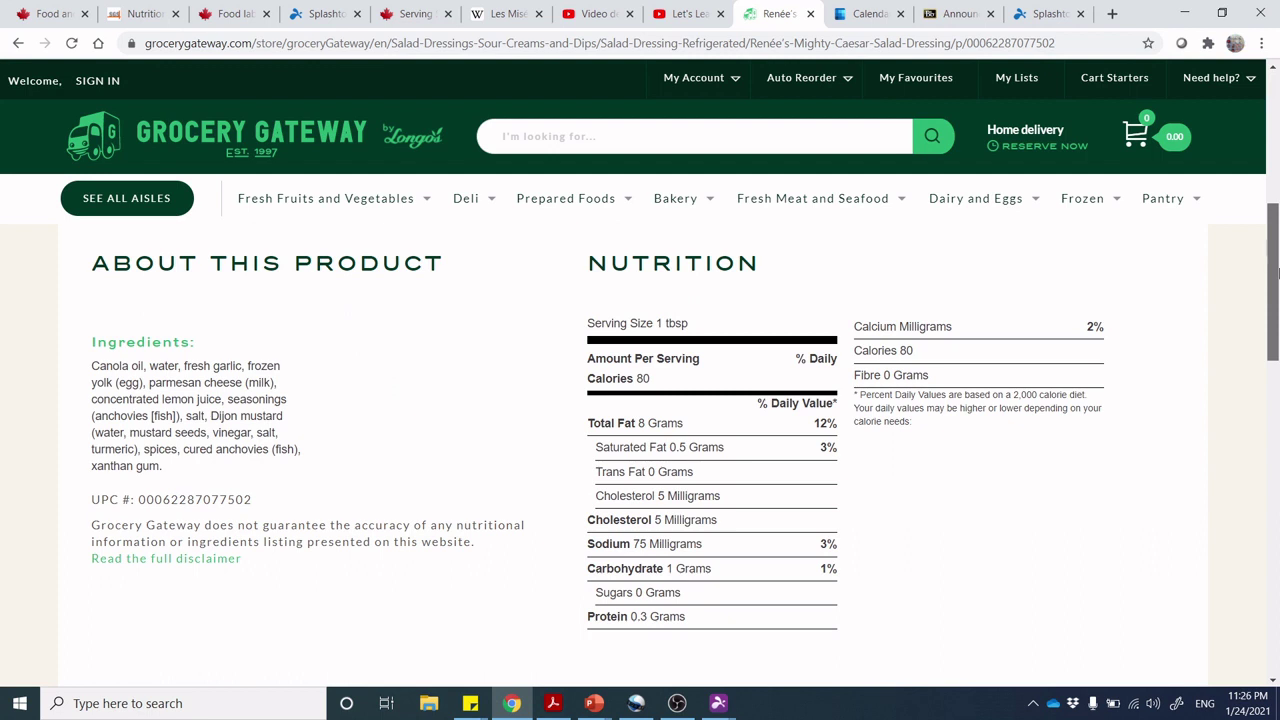
pyautogui.moveTo(1277, 274); pyautogui.dragTo(1277, 278)
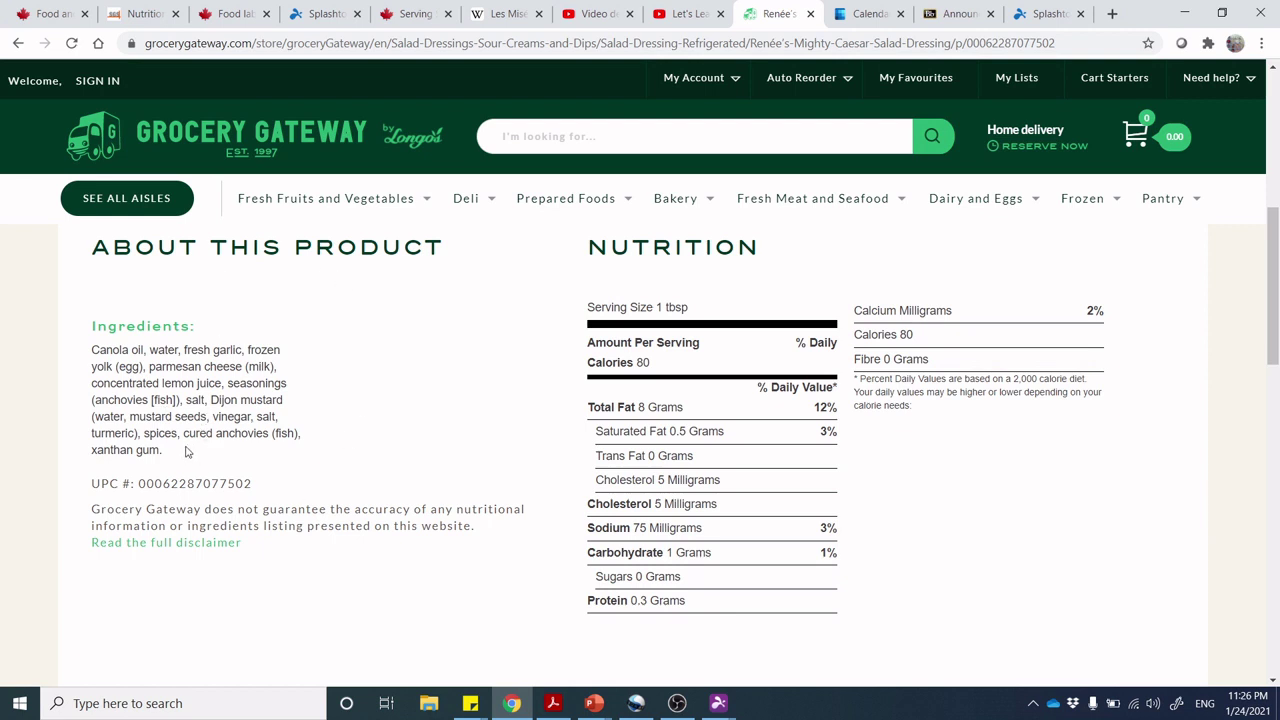
pyautogui.moveTo(163, 451); pyautogui.dragTo(90, 350)
pyautogui.hotkey('ctrl', 'c')
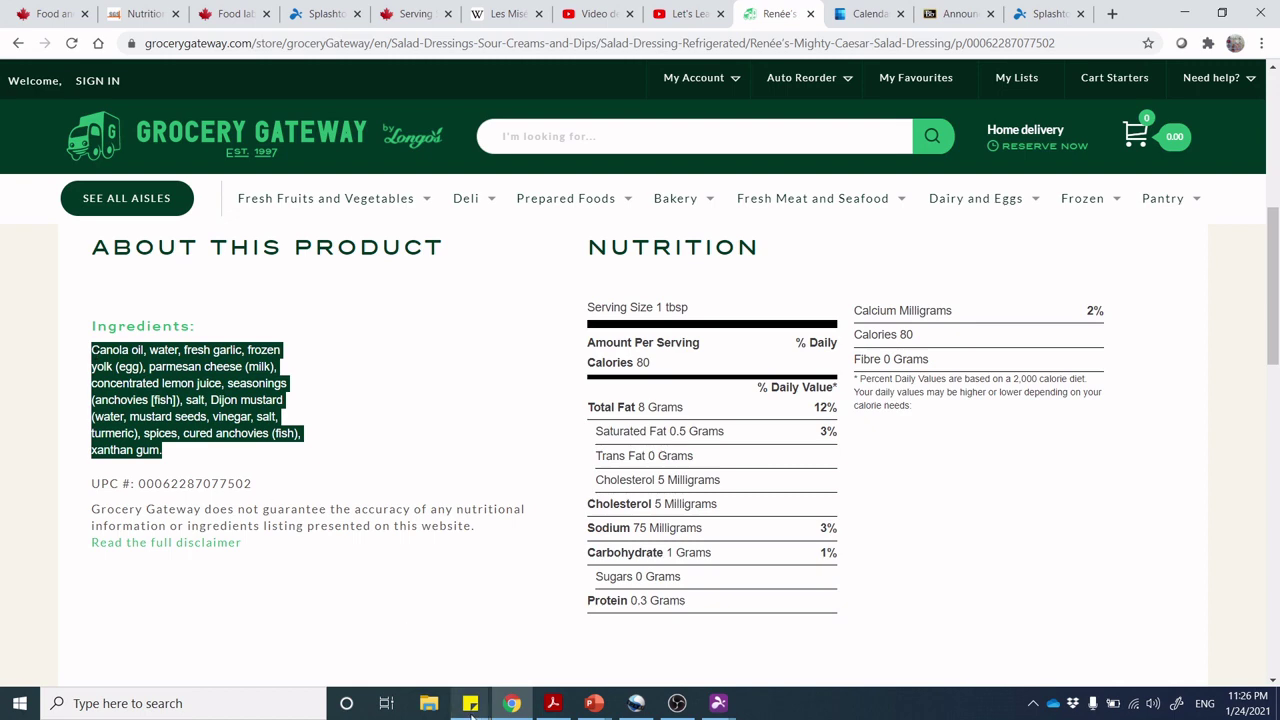
# Paste the dressing's ingredient list into a new sticky note, close the older note and move the new one aside.
pyautogui.moveTo(470, 703)
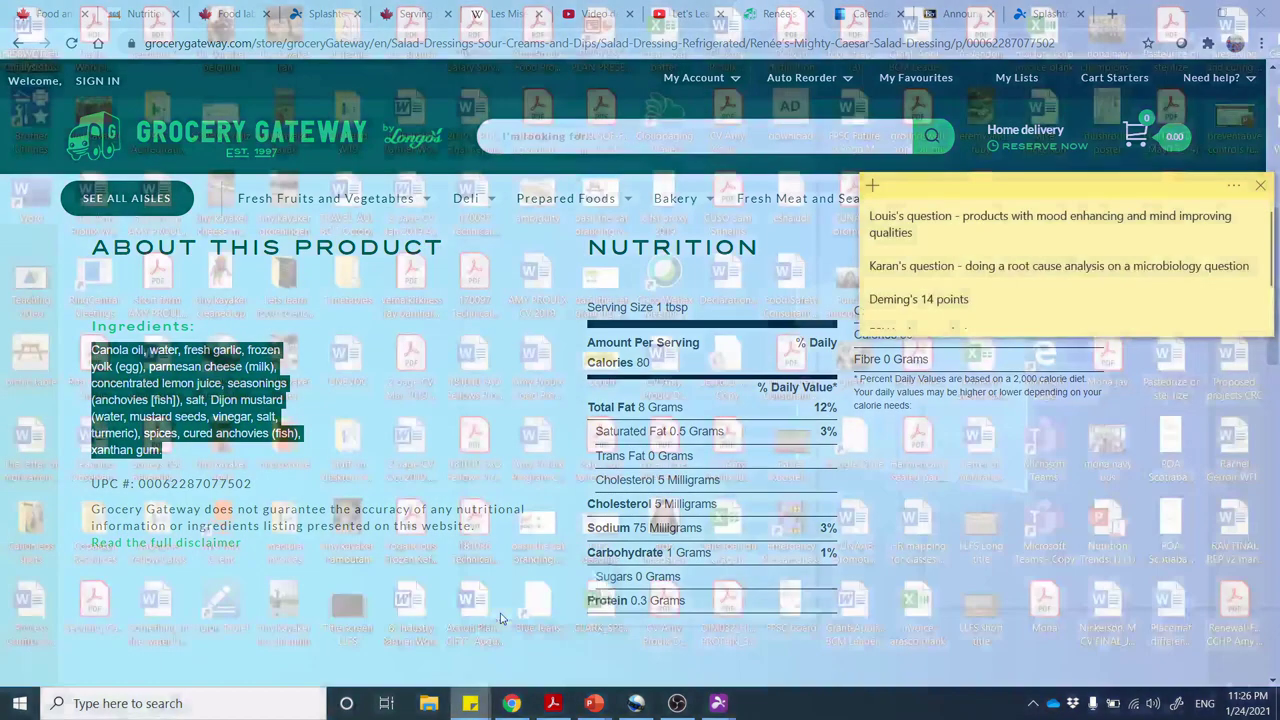
pyautogui.click(491, 619)
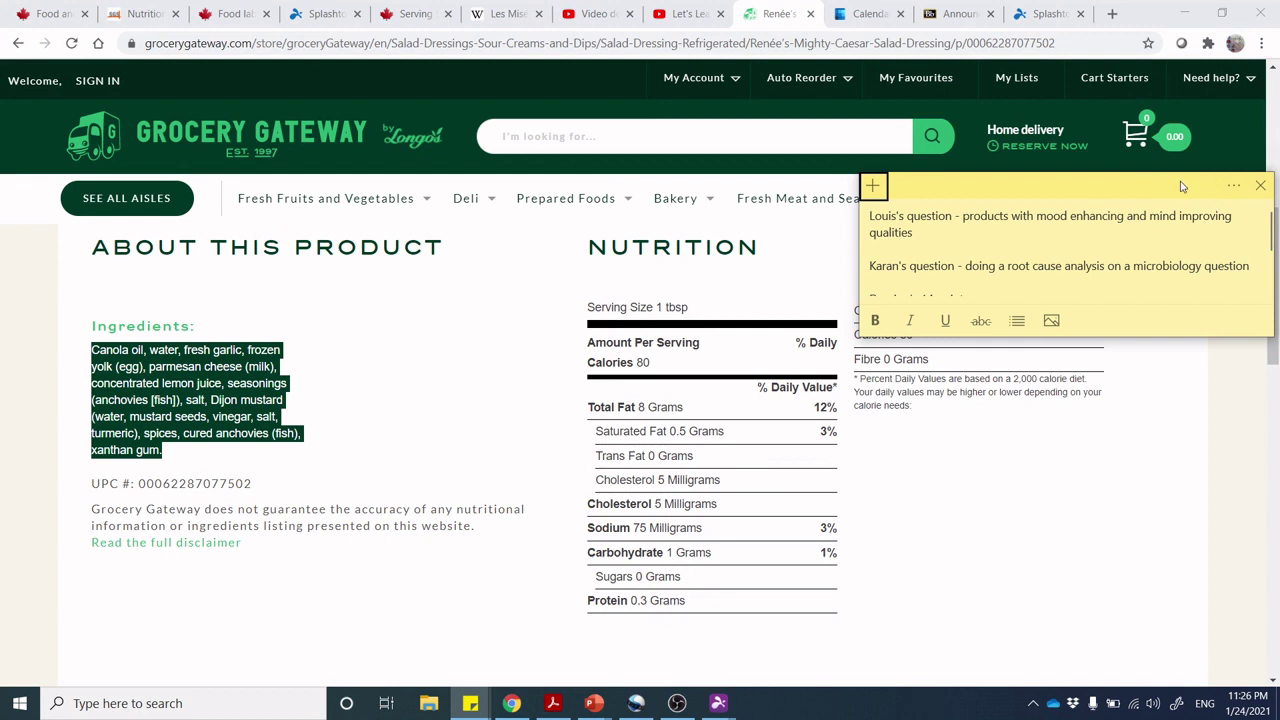
pyautogui.click(875, 187)
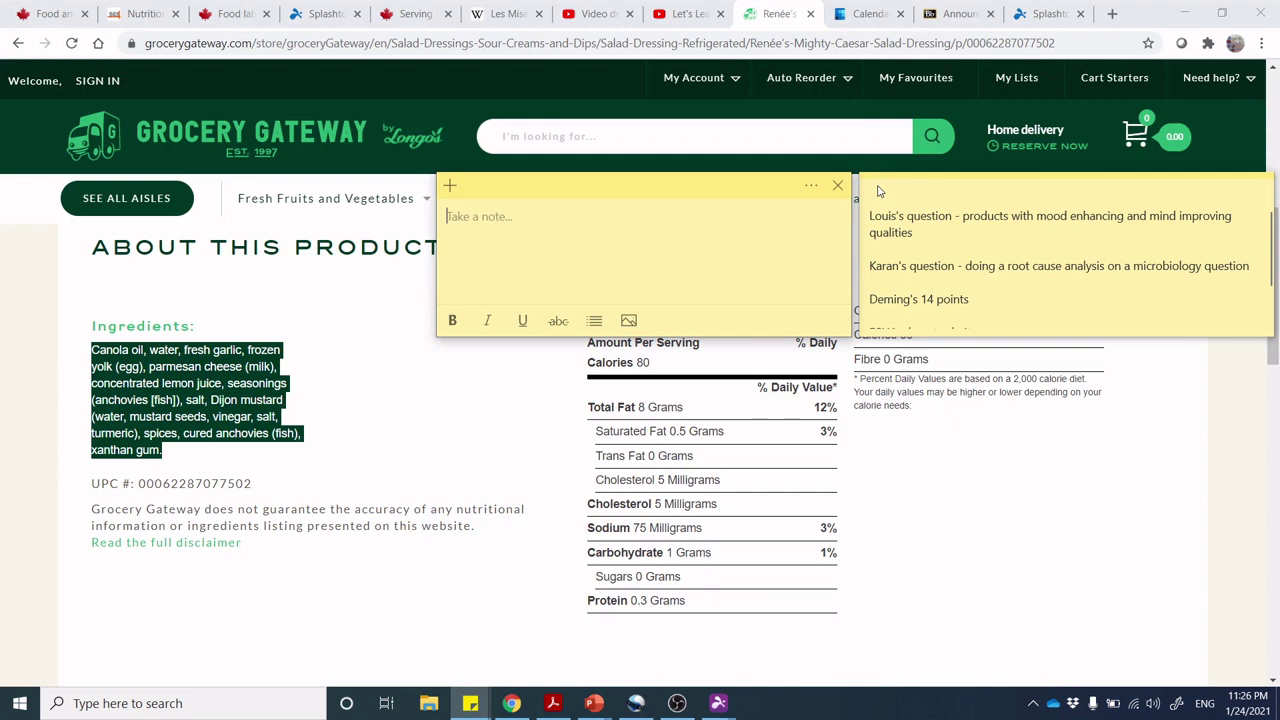
pyautogui.hotkey('ctrl', 'v')
pyautogui.click(1262, 198)
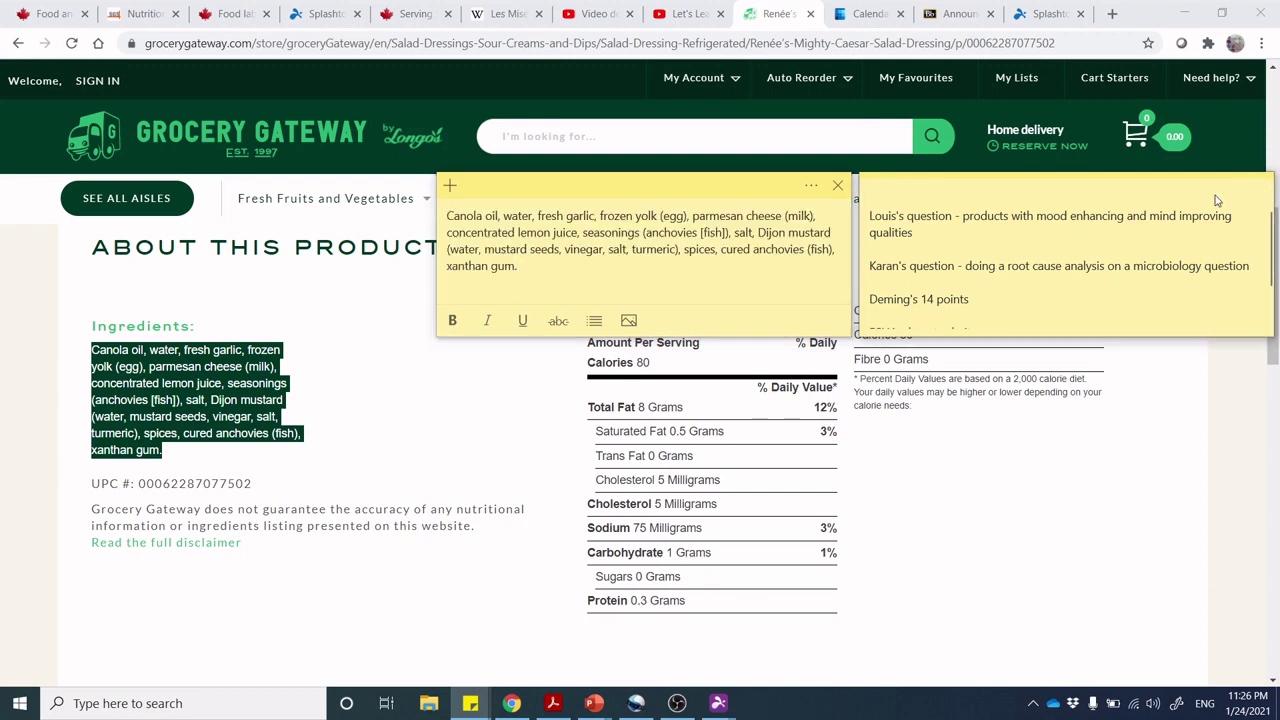
pyautogui.click(1258, 189)
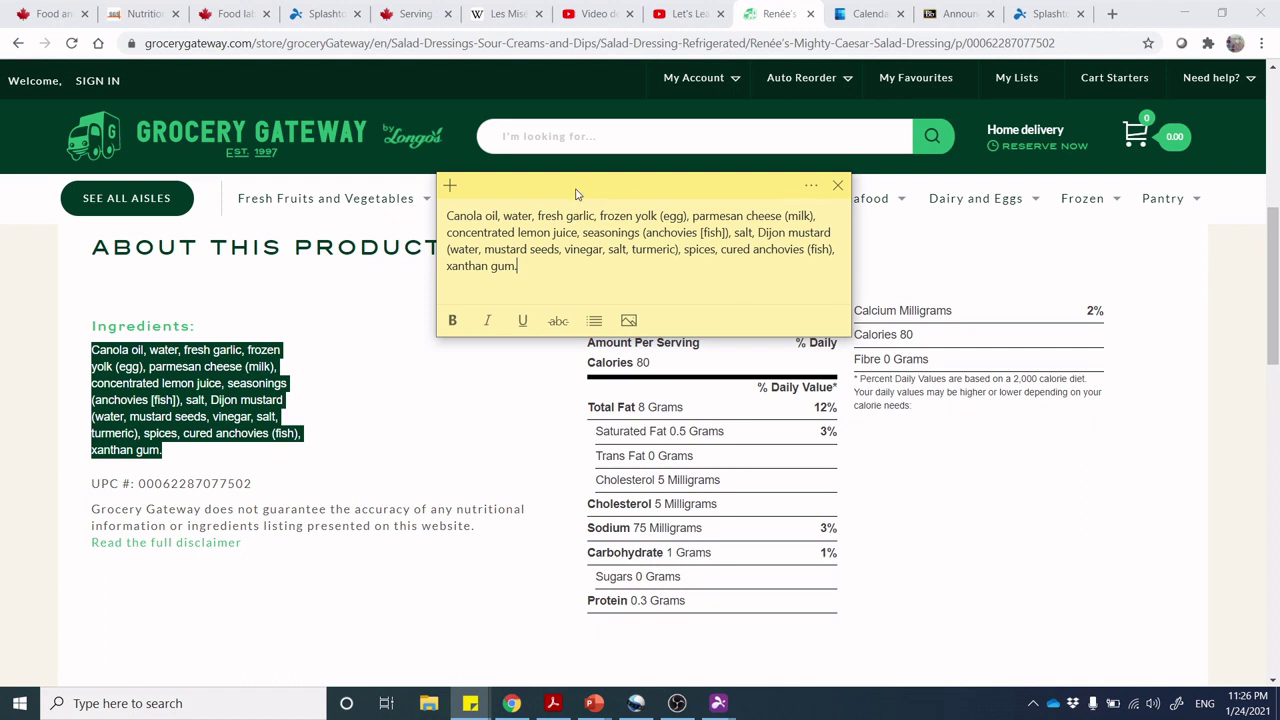
pyautogui.moveTo(576, 193); pyautogui.dragTo(280, 173)
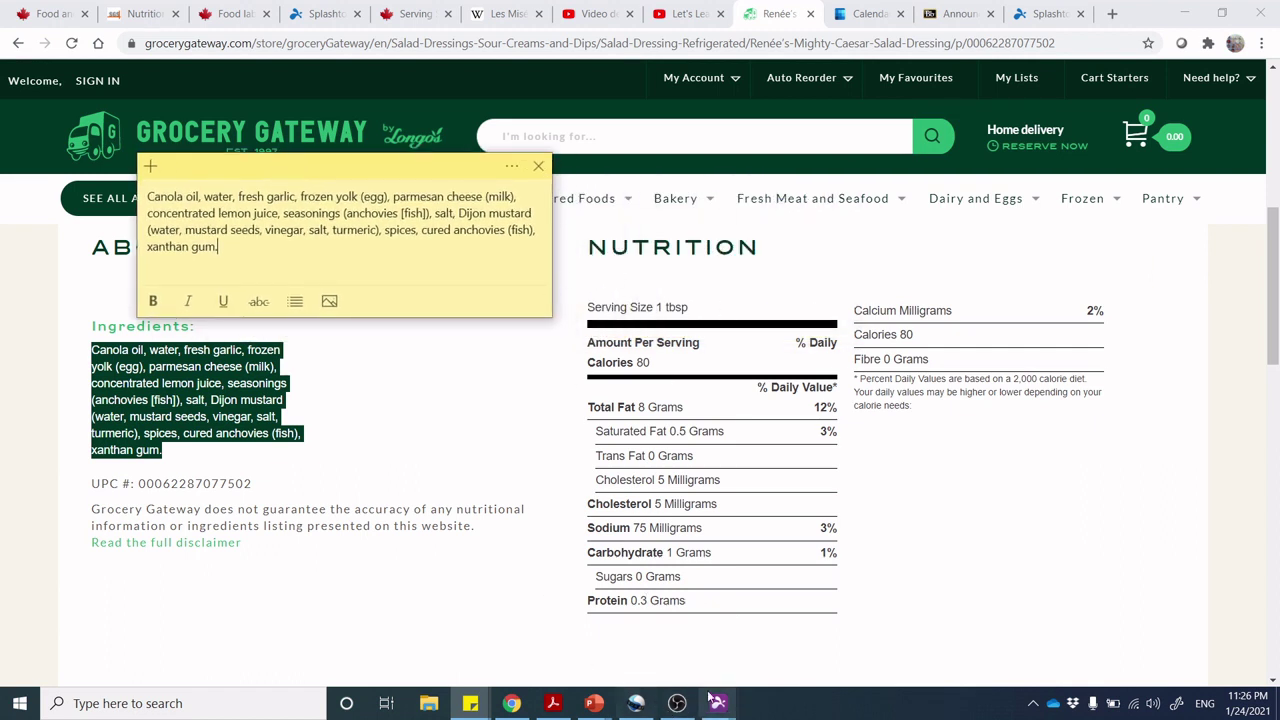
# Switch to Genesis R&D and start a new ingredient named "Renee's Mighty Caesar Dressing".
pyautogui.moveTo(712, 698)
pyautogui.click(765, 636)
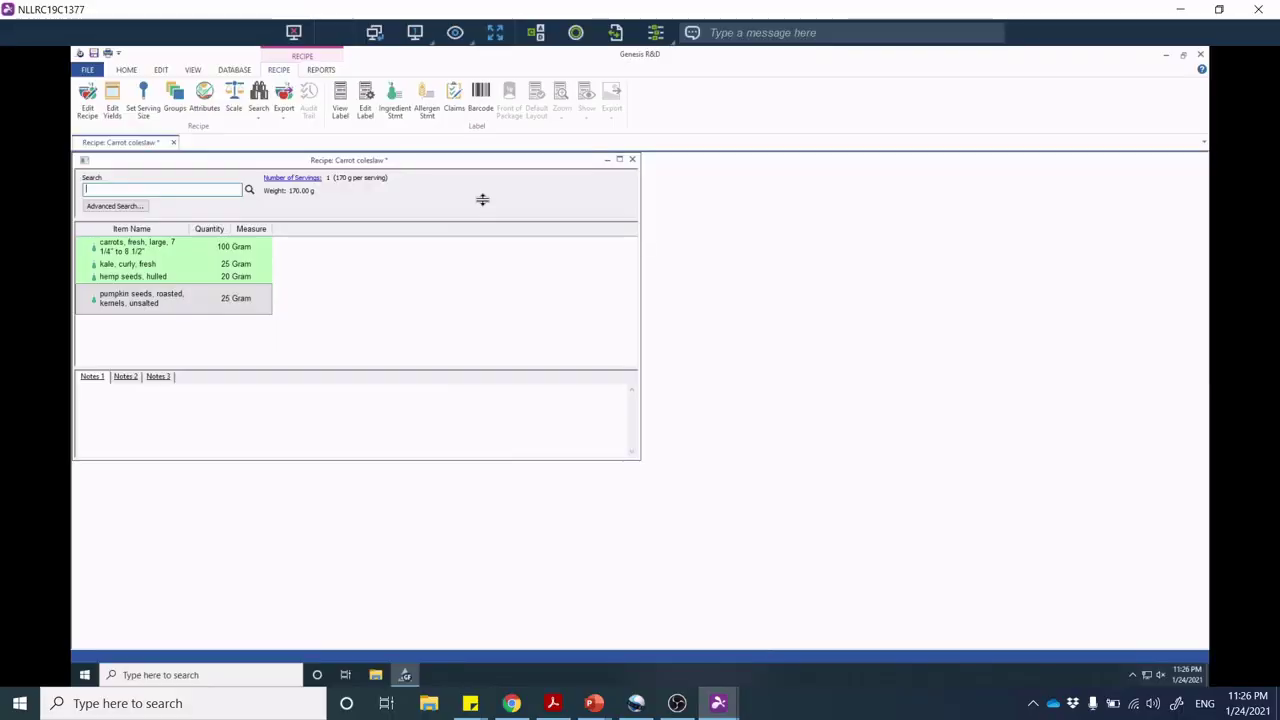
pyautogui.click(88, 71)
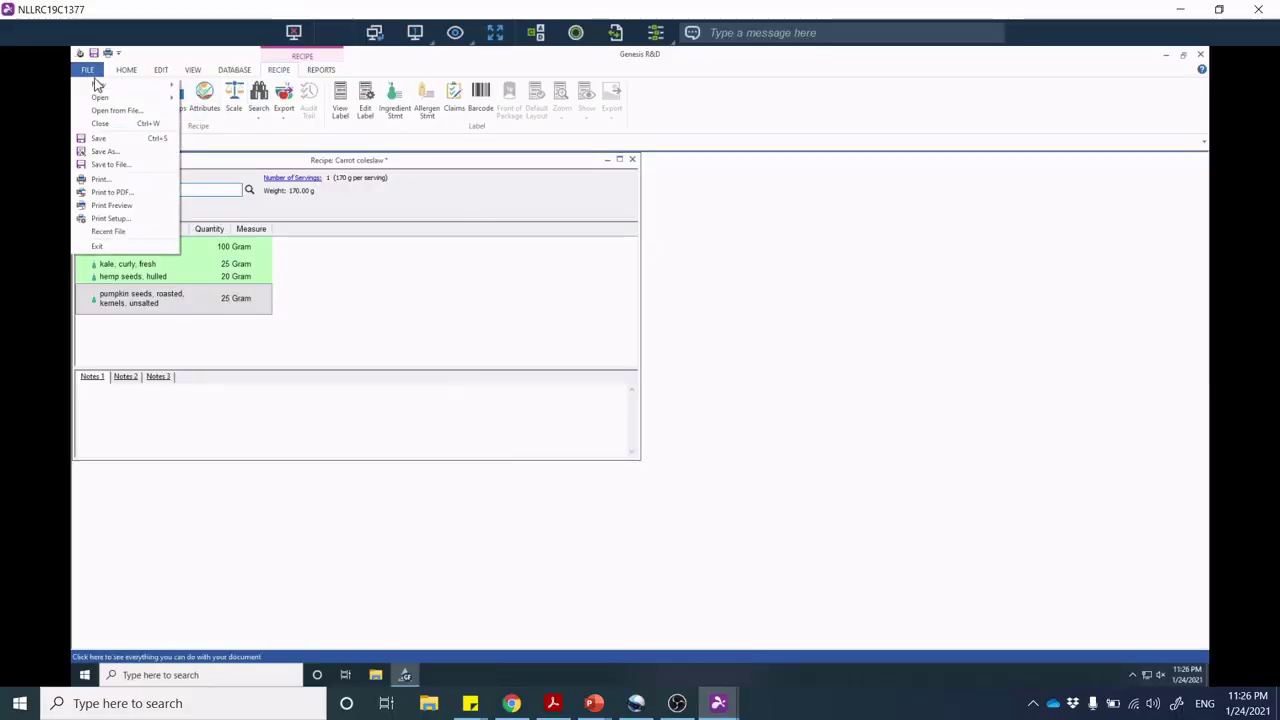
pyautogui.moveTo(100, 85)
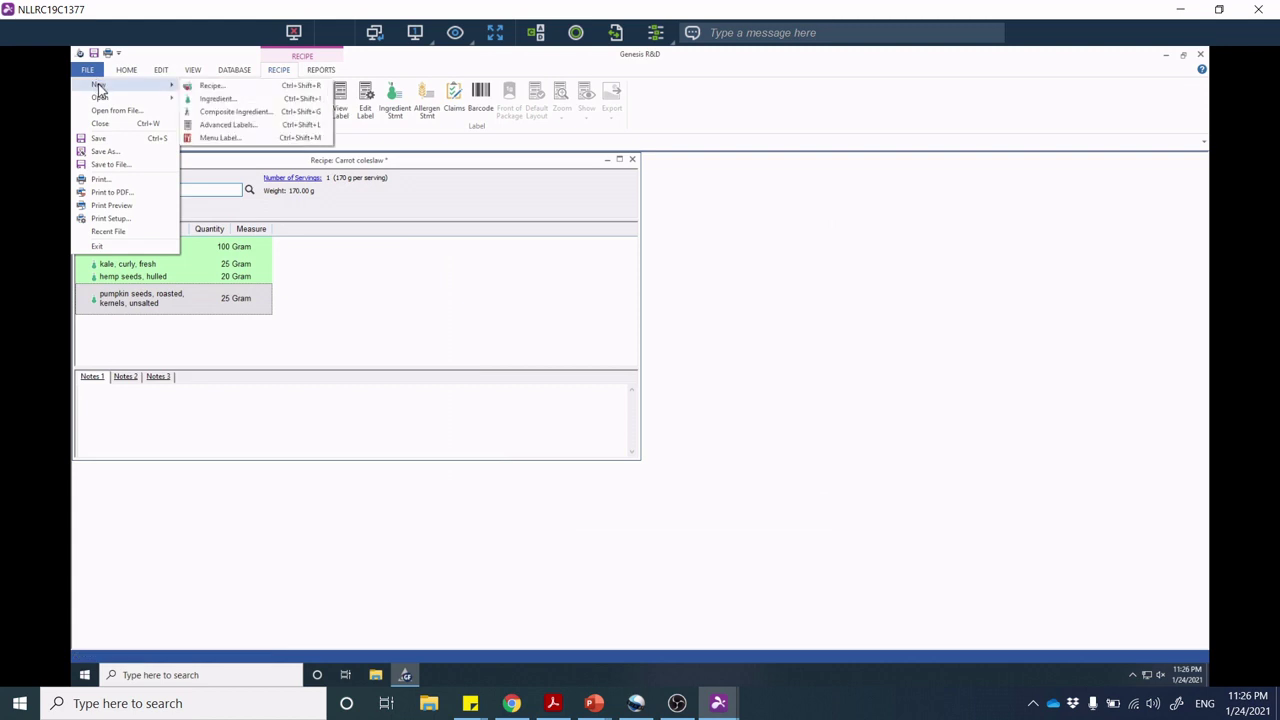
pyautogui.click(218, 99)
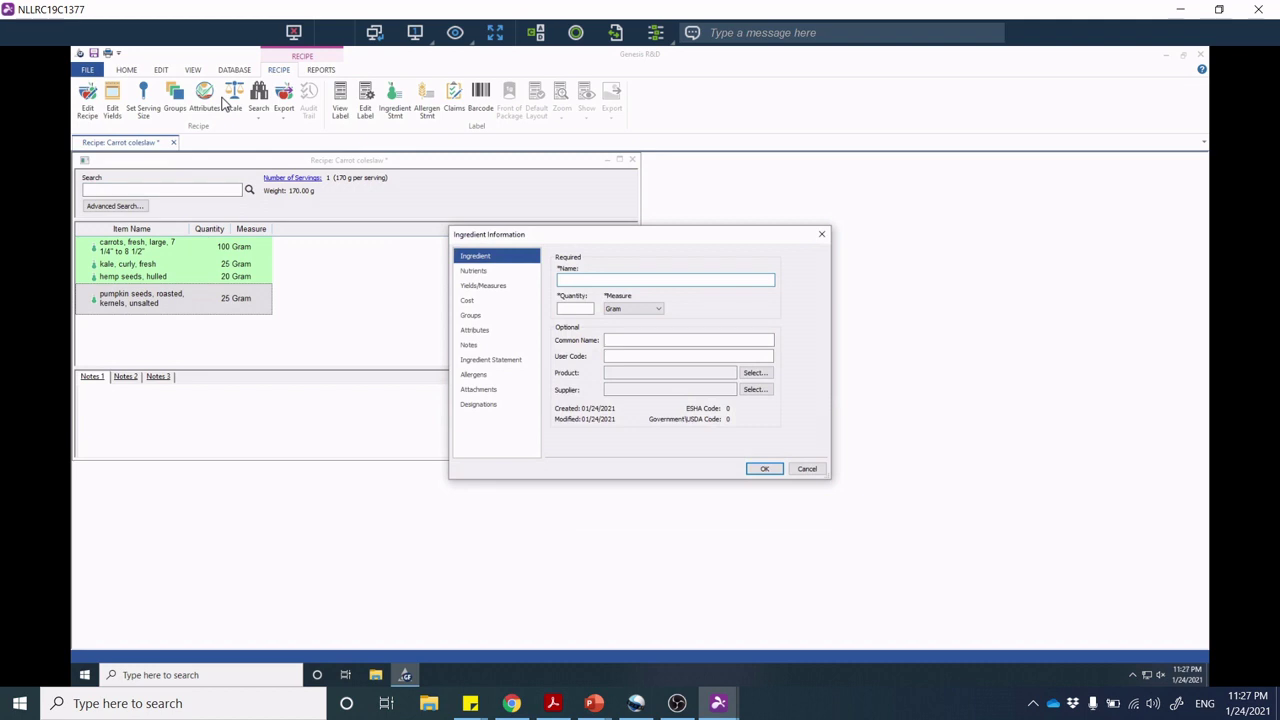
pyautogui.write('Ro')
pyautogui.write('nee')
pyautogui.write("'s Mighty Ca")
pyautogui.write('esar')
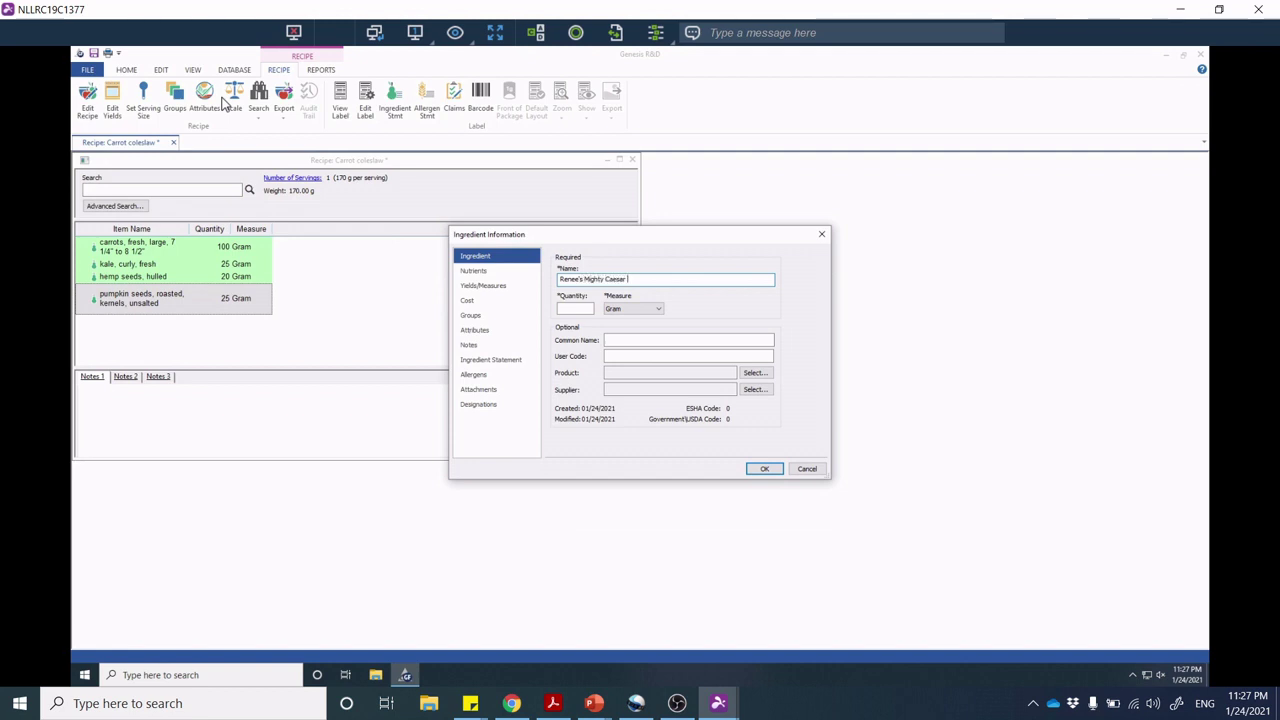
pyautogui.write(' Dressing')
# Switch to Chrome and search Google for "renee's mighty caesar" in a new tab.
pyautogui.click(511, 703)
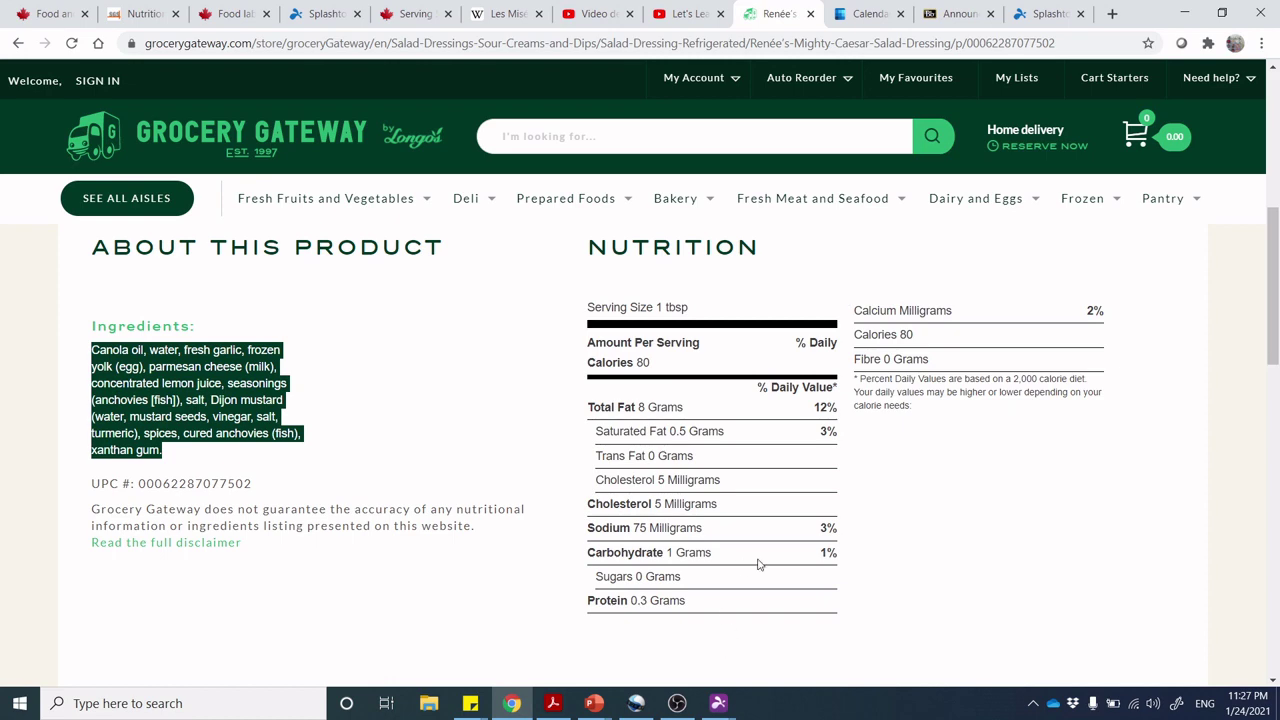
pyautogui.click(1112, 14)
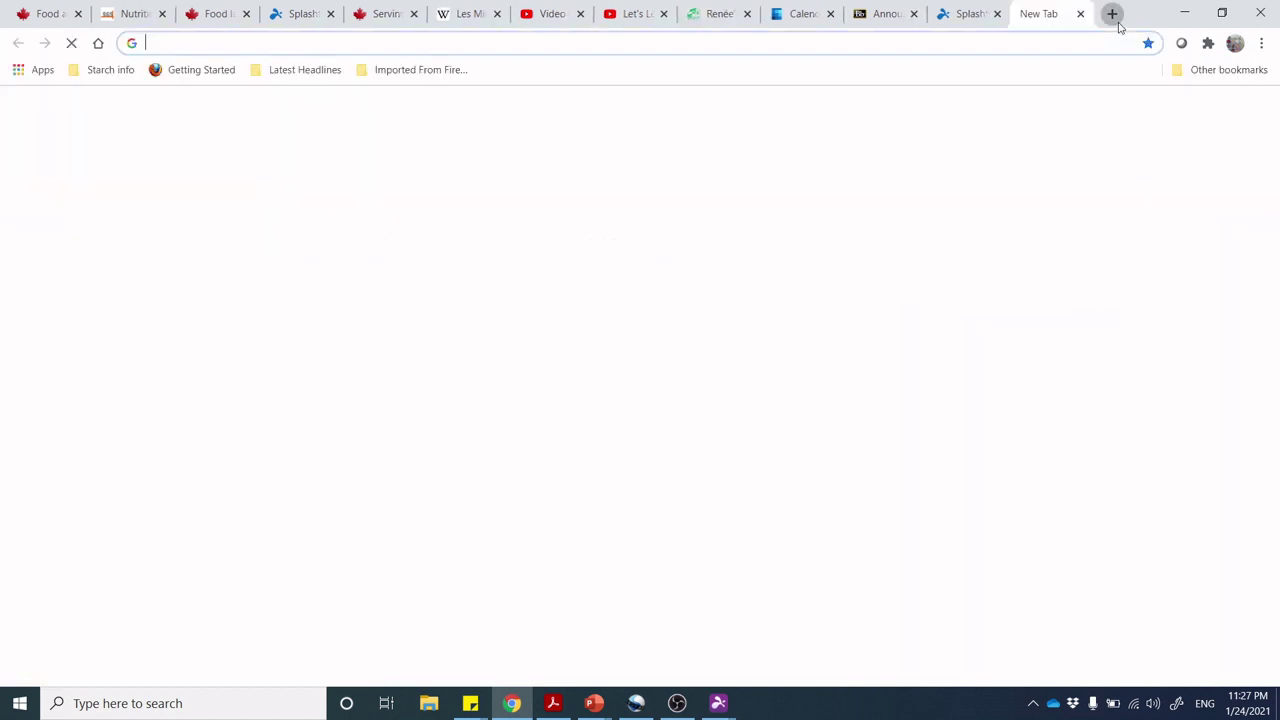
pyautogui.write("renee's mi")
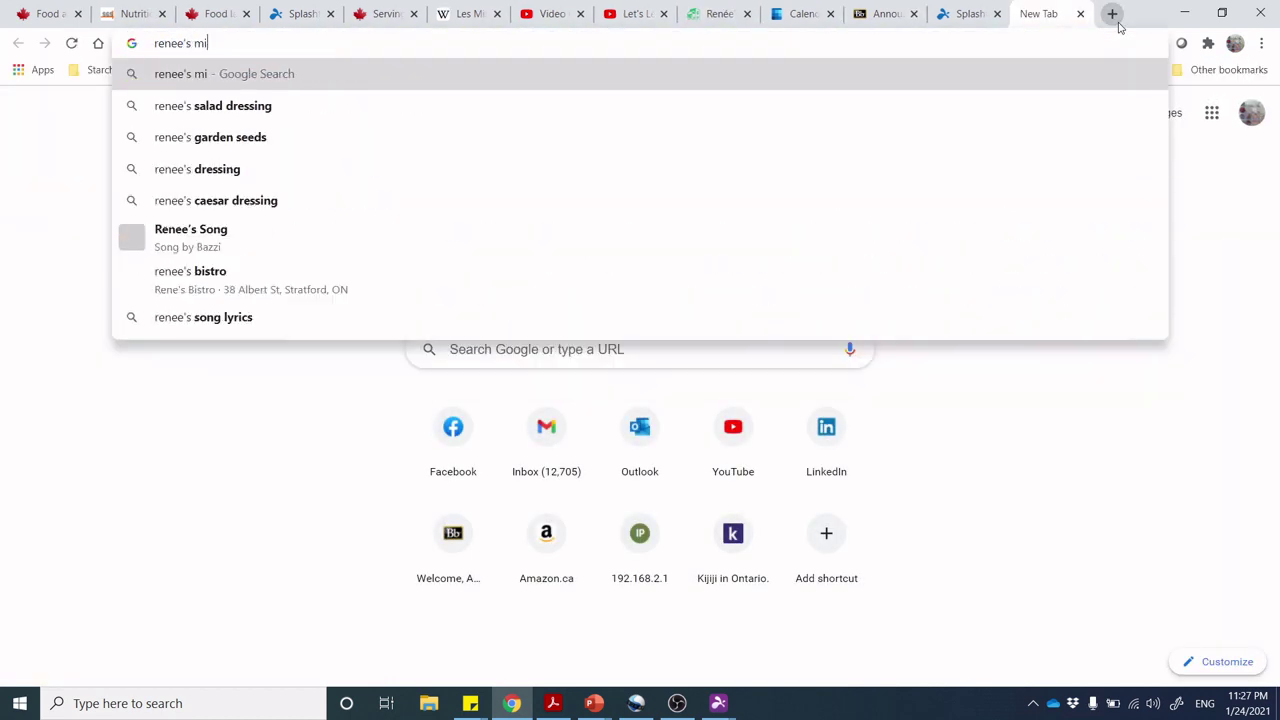
pyautogui.write('ghty c')
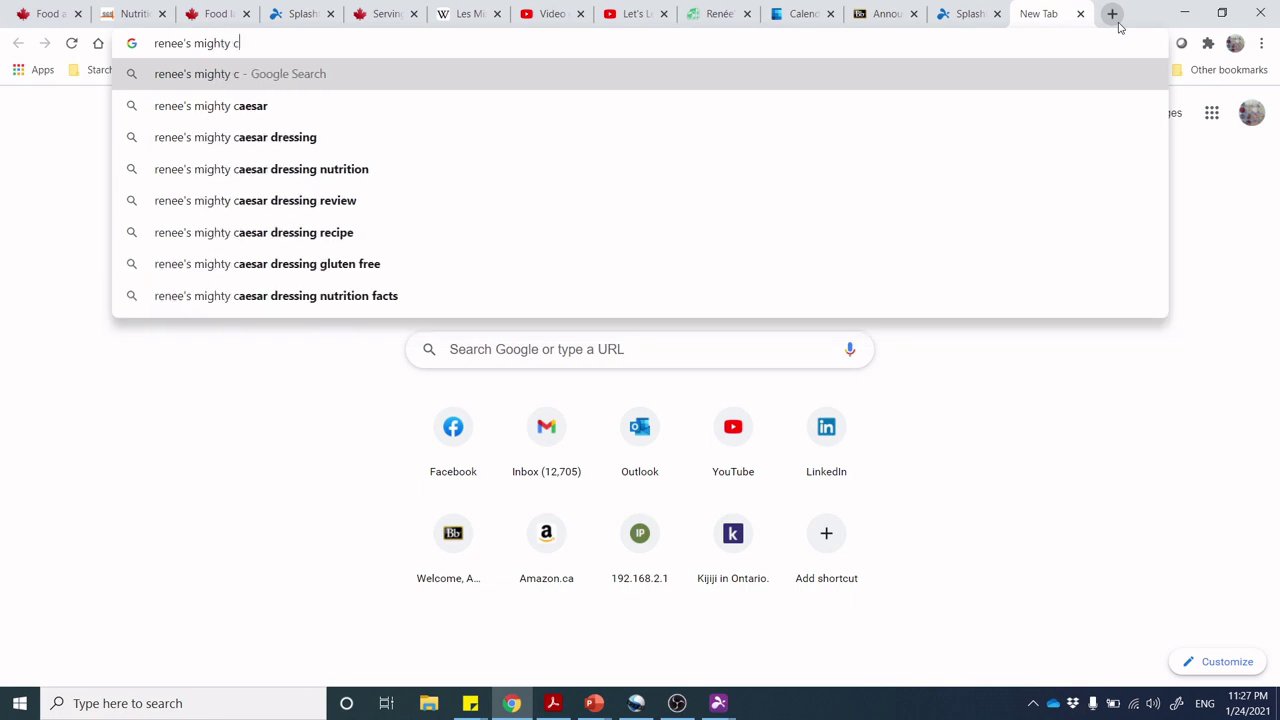
pyautogui.write('aesar')
pyautogui.press('Return')
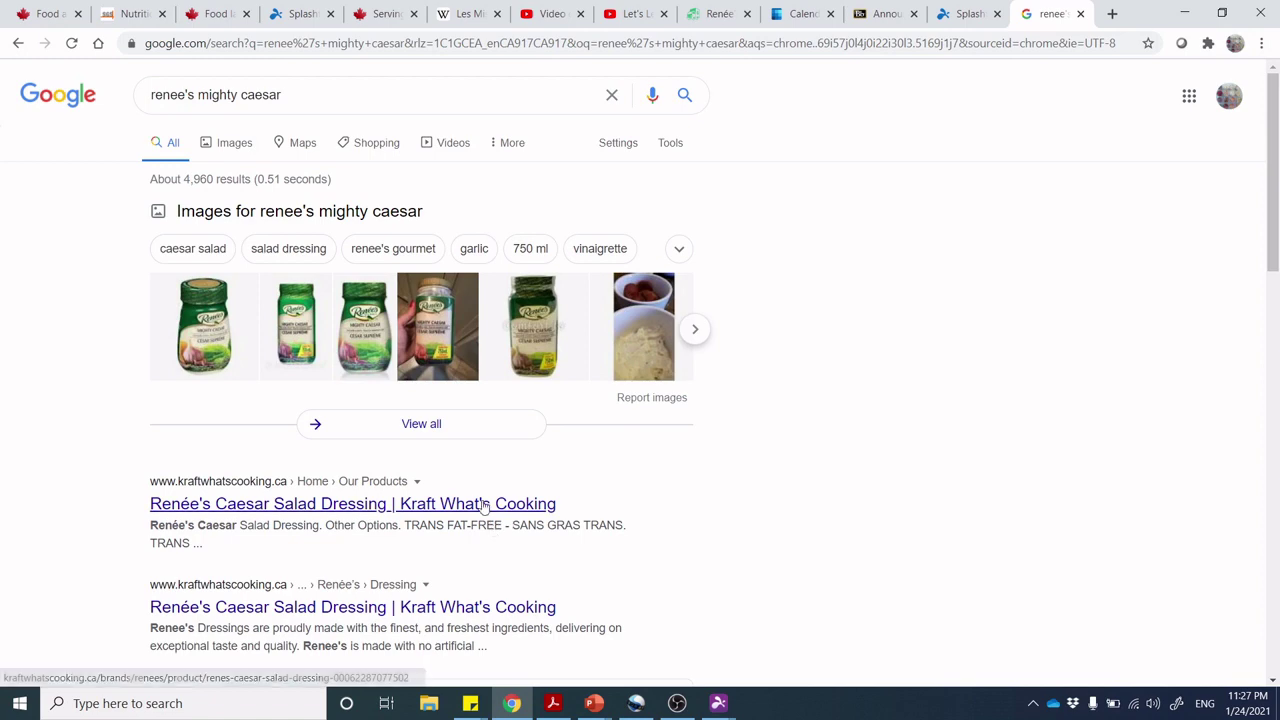
# Search Google for "renee's mighty caesar ingredients" and examine the nutrition and serving details on the Kraft What's Cooking product page.
pyautogui.click(471, 103)
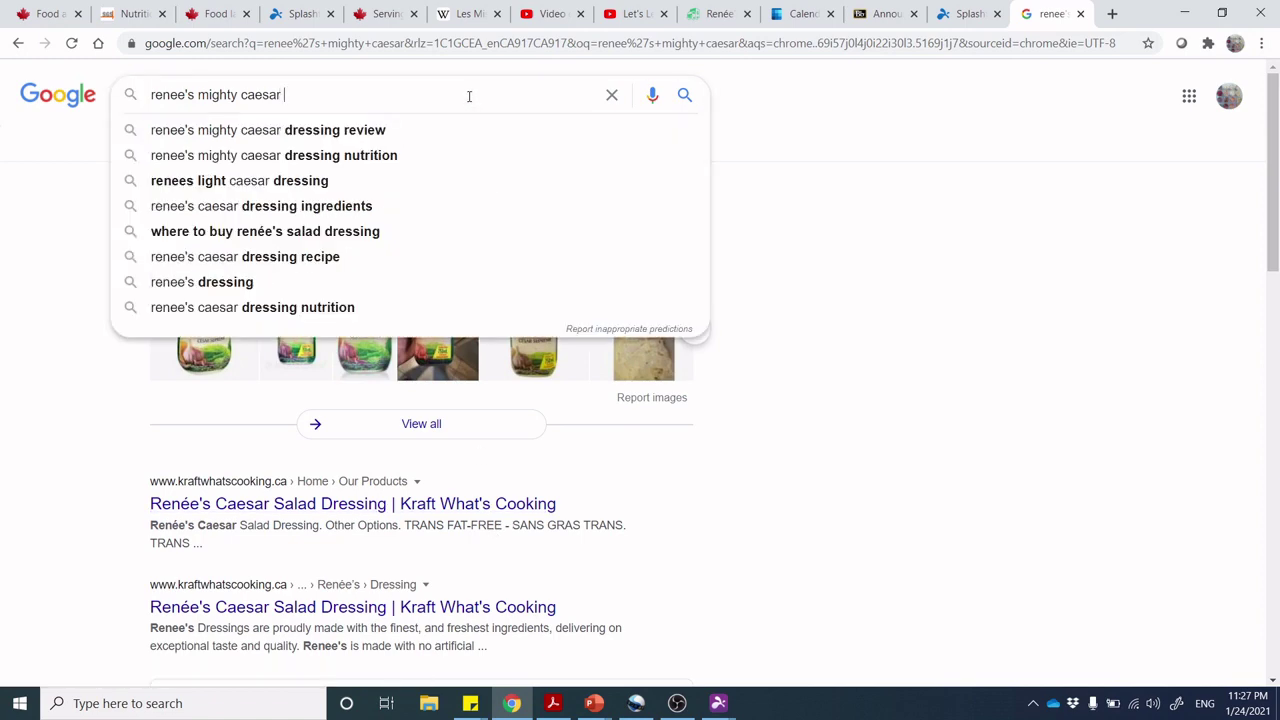
pyautogui.write('ingredients')
pyautogui.press('Return')
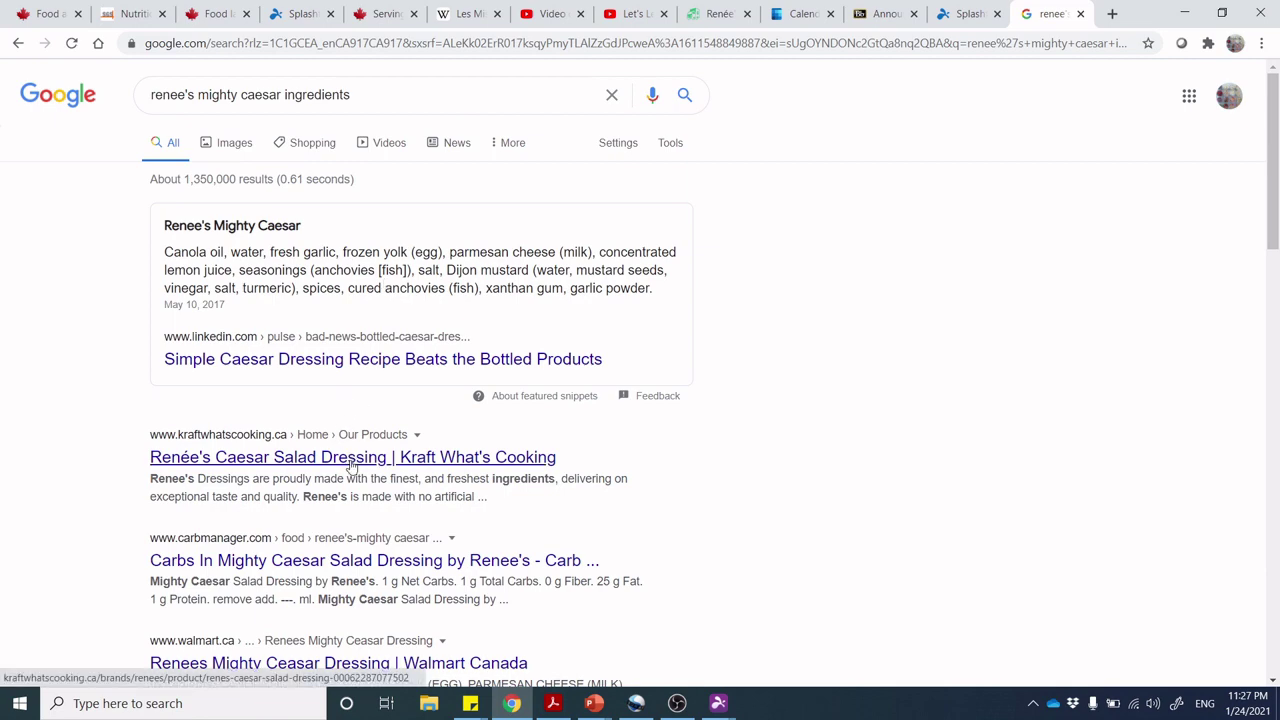
pyautogui.click(352, 466)
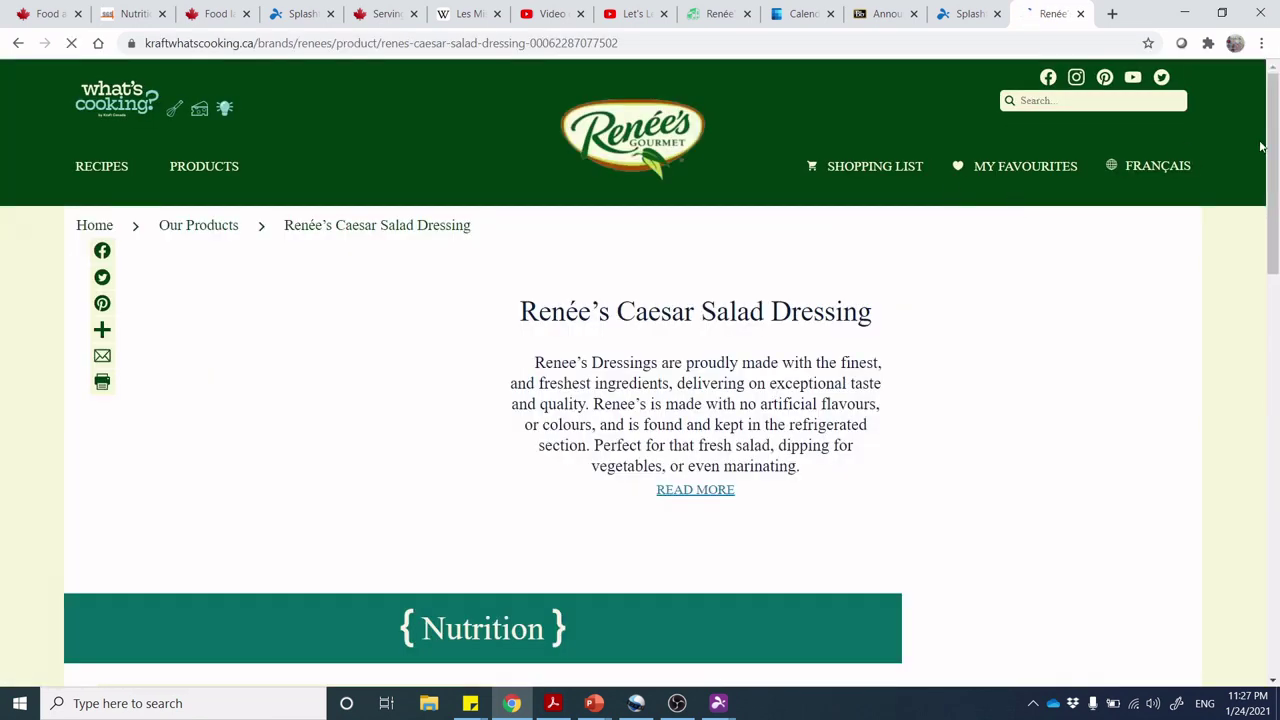
pyautogui.scroll(-1, 1277, 150)
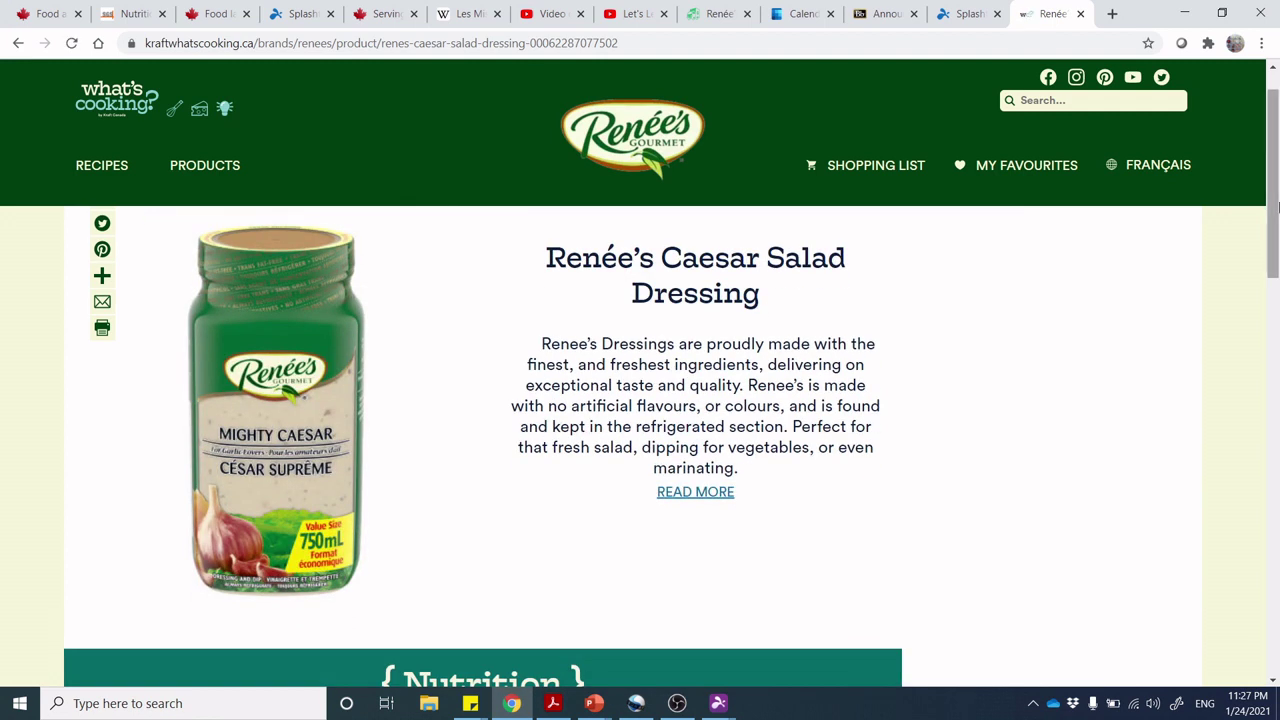
pyautogui.moveTo(1277, 150); pyautogui.dragTo(1277, 290)
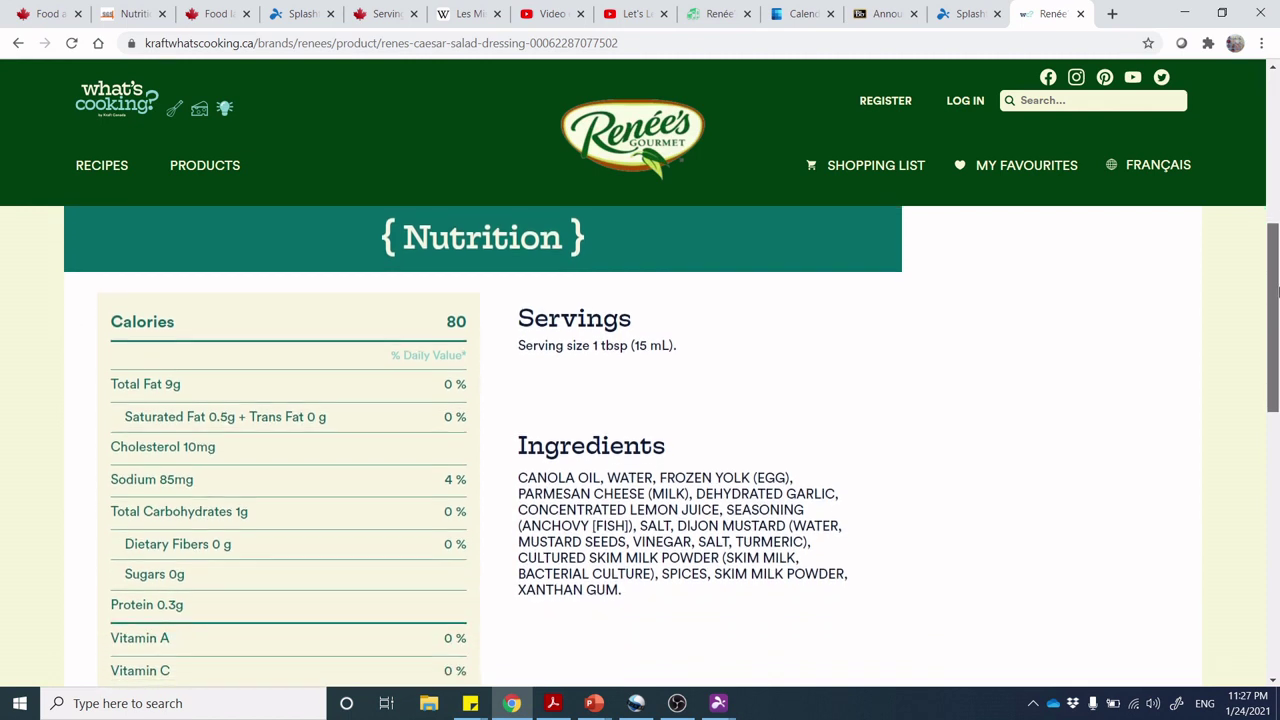
pyautogui.moveTo(1277, 290); pyautogui.dragTo(1277, 293)
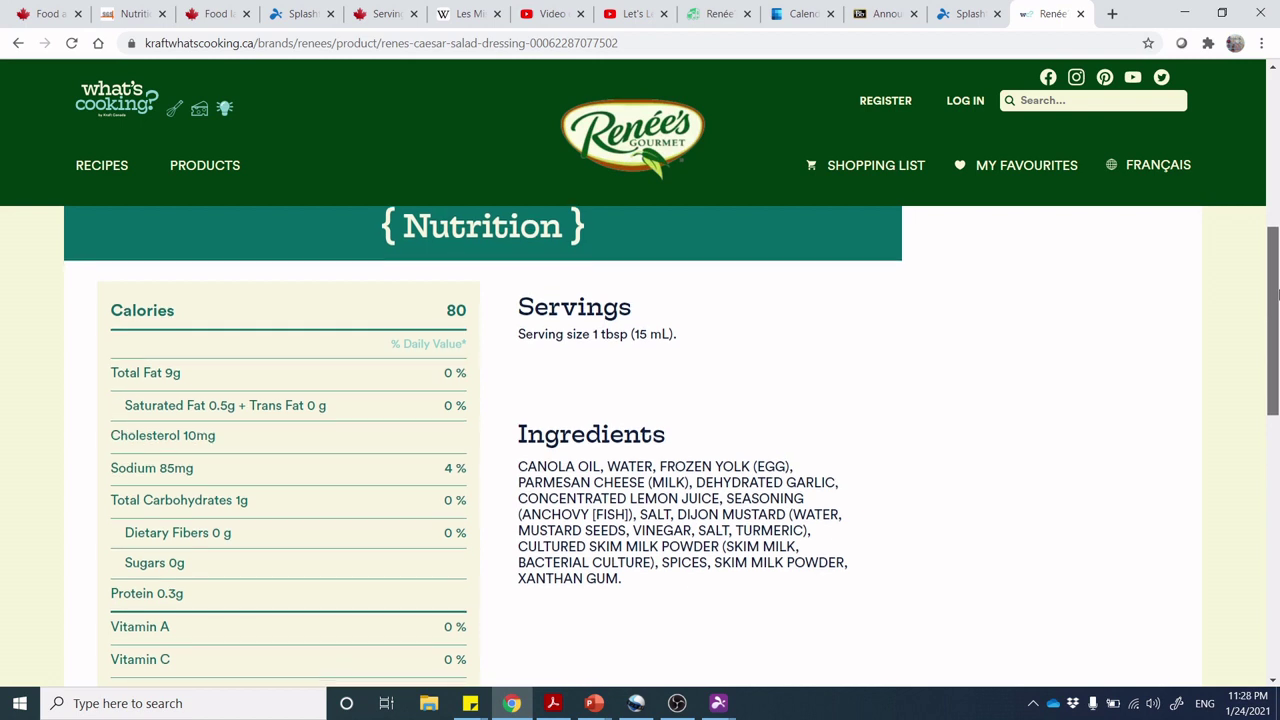
pyautogui.moveTo(1277, 293); pyautogui.dragTo(1277, 296)
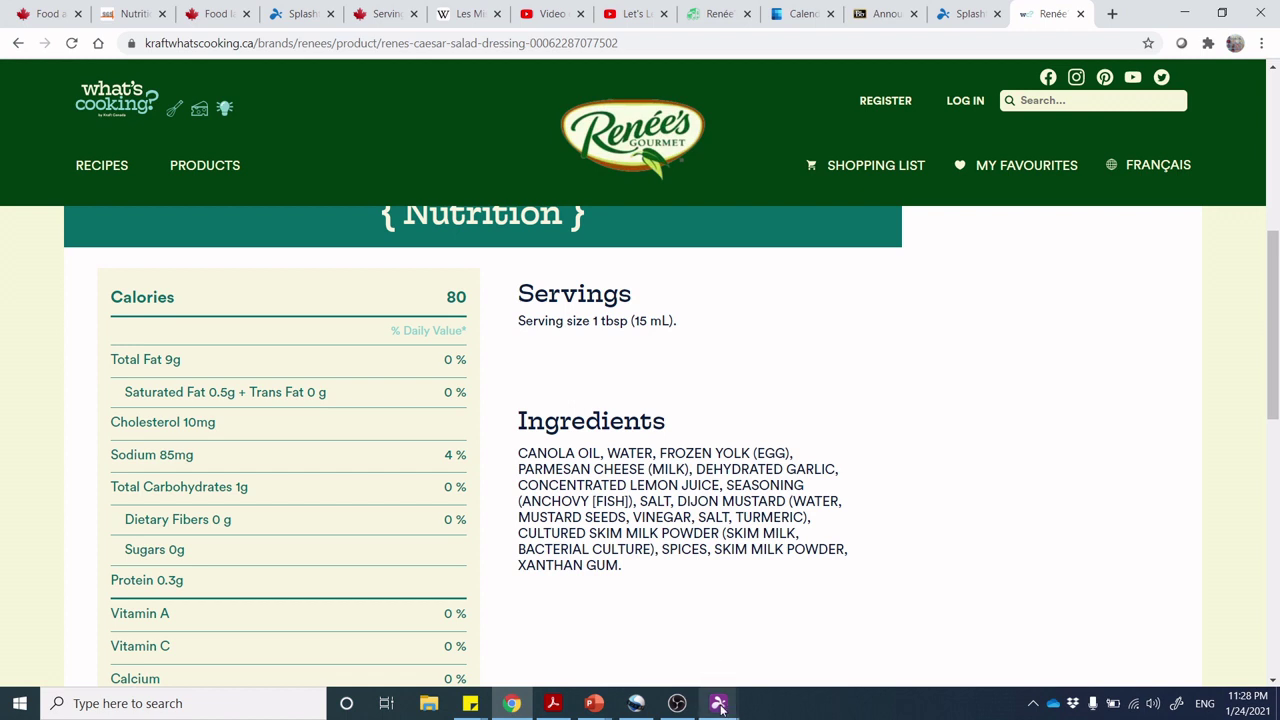
# Switch to Genesis R&D, create the dressing ingredient with a quantity of 15 grams, and display its nutrient table.
pyautogui.moveTo(720, 705)
pyautogui.click(748, 625)
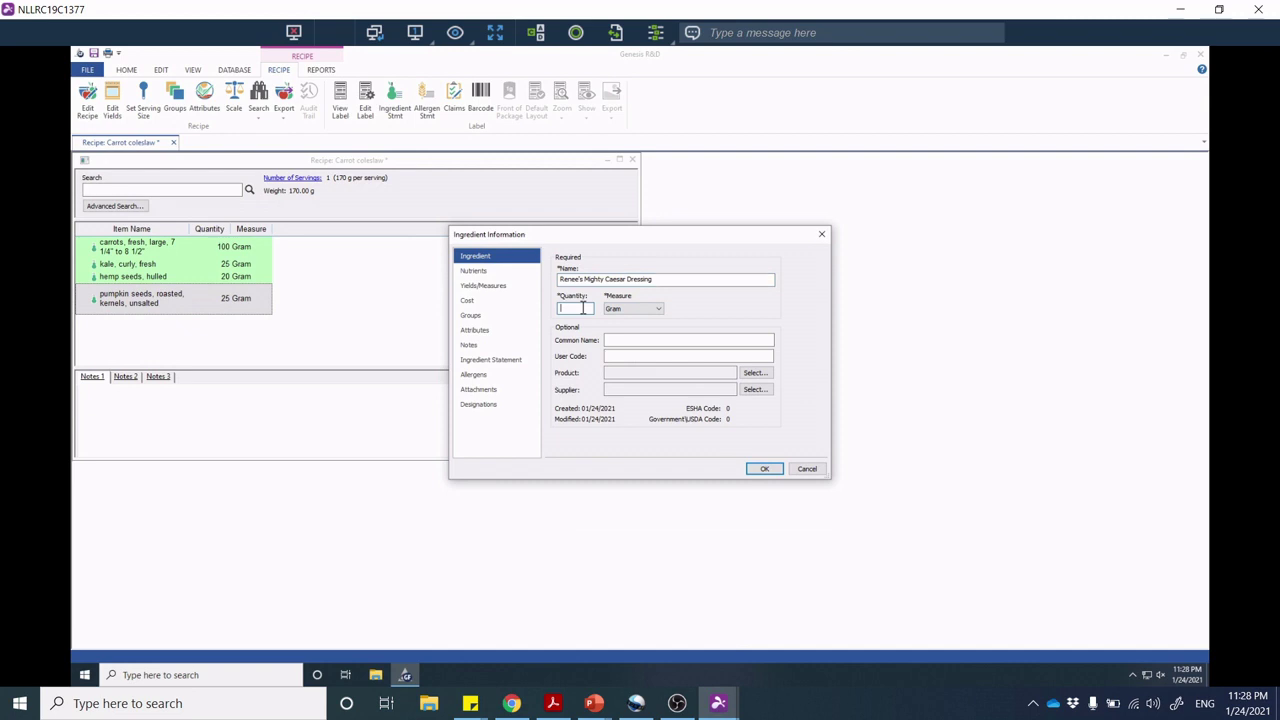
pyautogui.write('15')
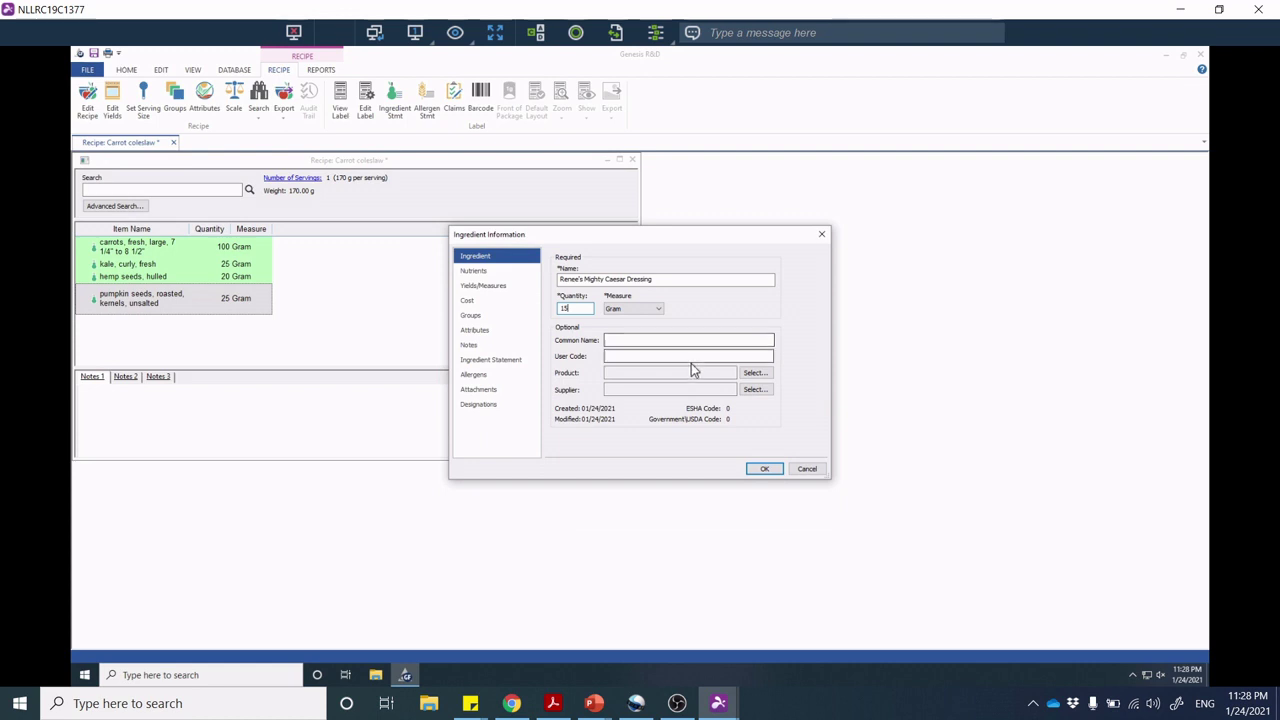
pyautogui.click(765, 470)
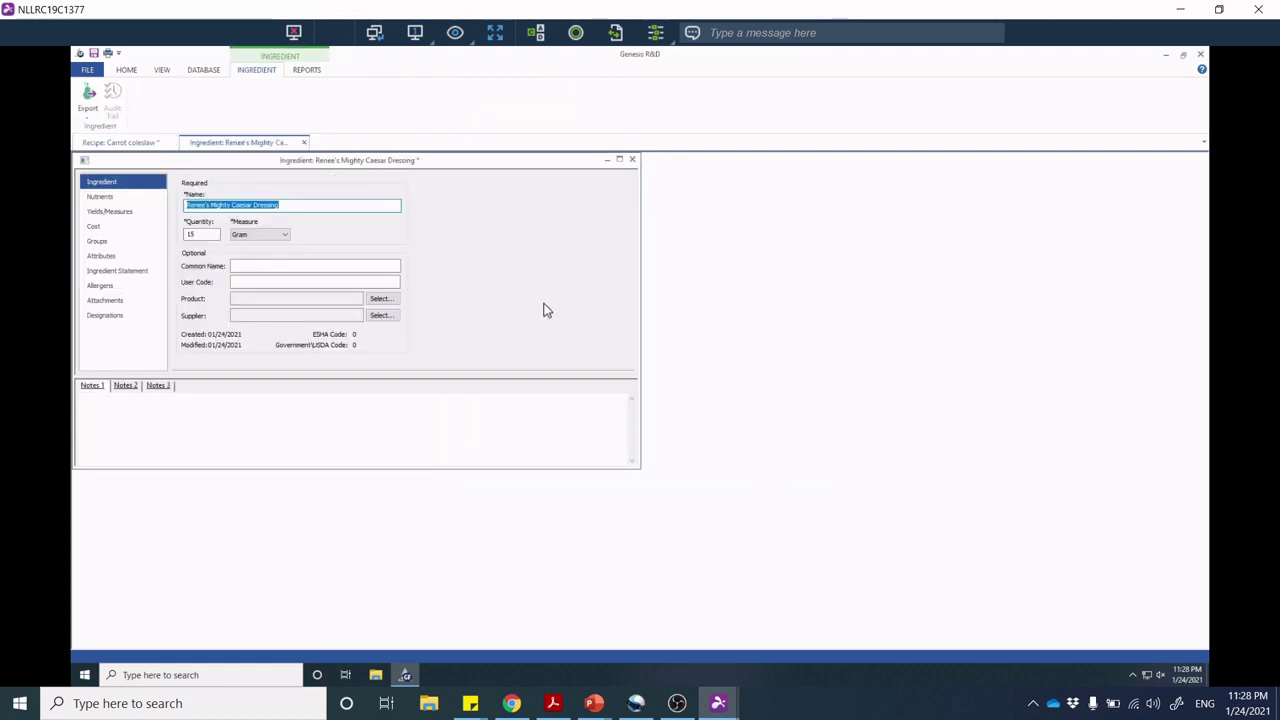
pyautogui.click(97, 203)
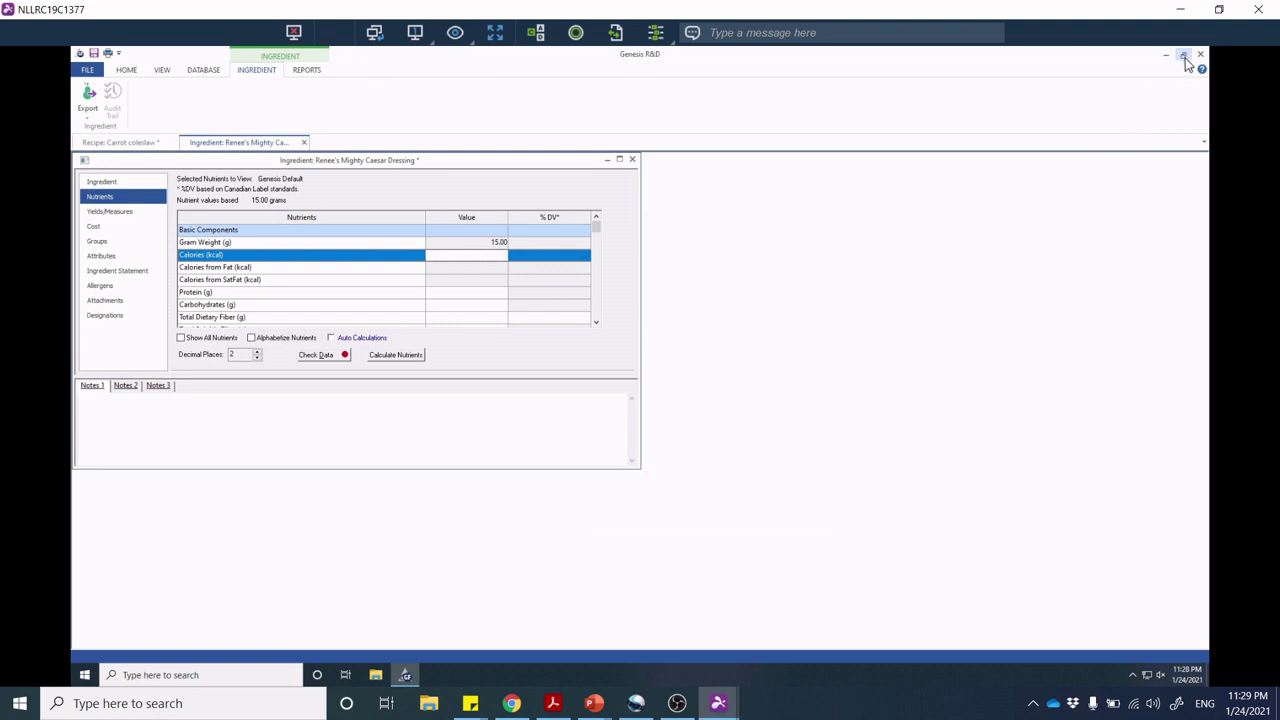
pyautogui.click(1183, 55)
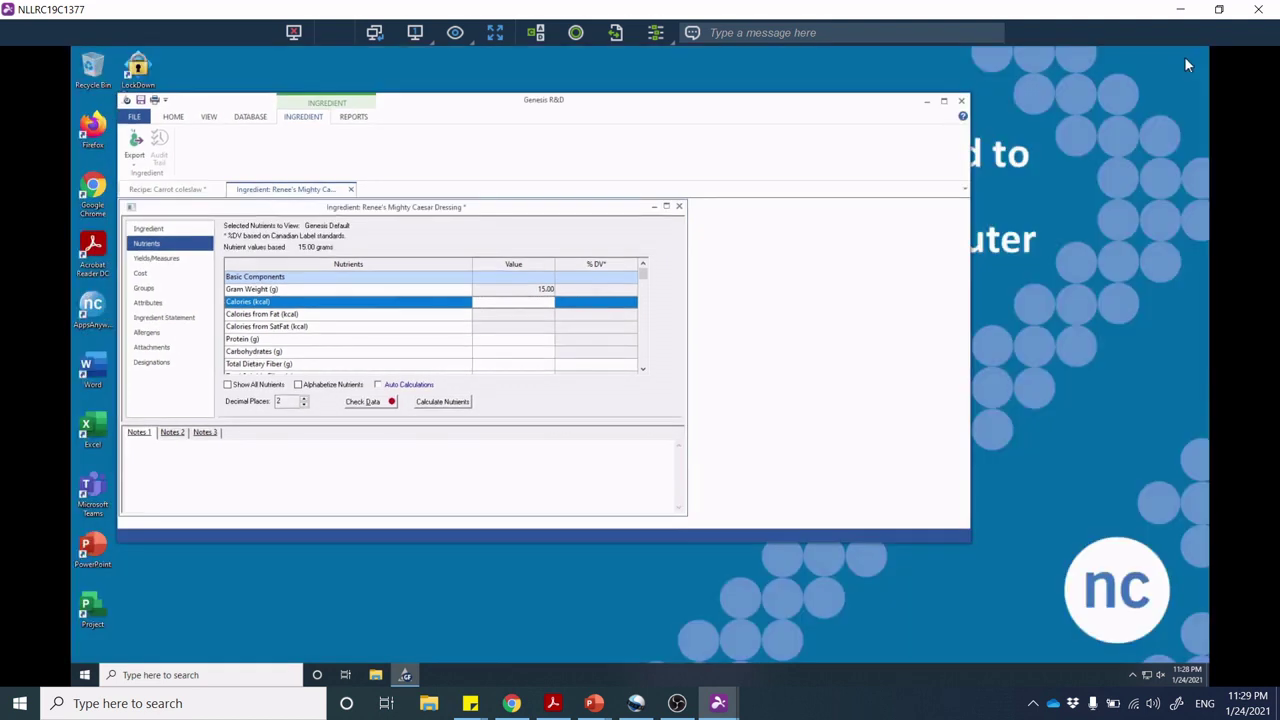
pyautogui.click(944, 100)
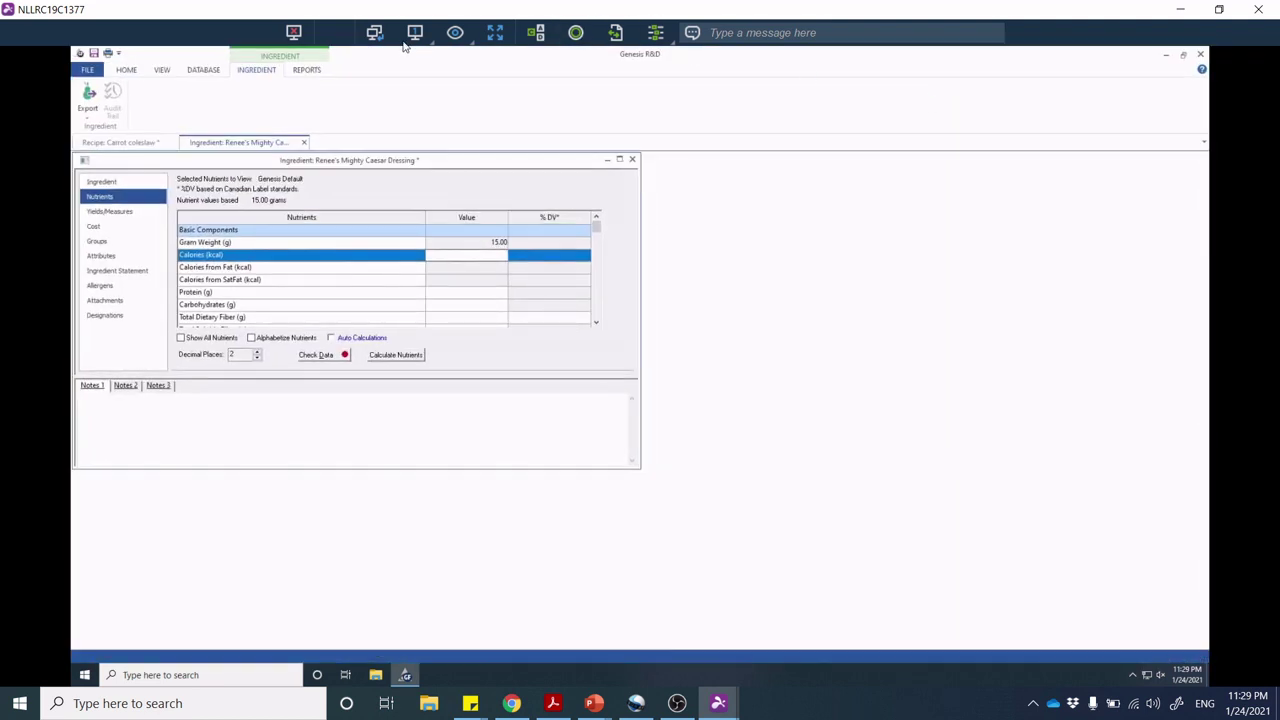
pyautogui.click(494, 33)
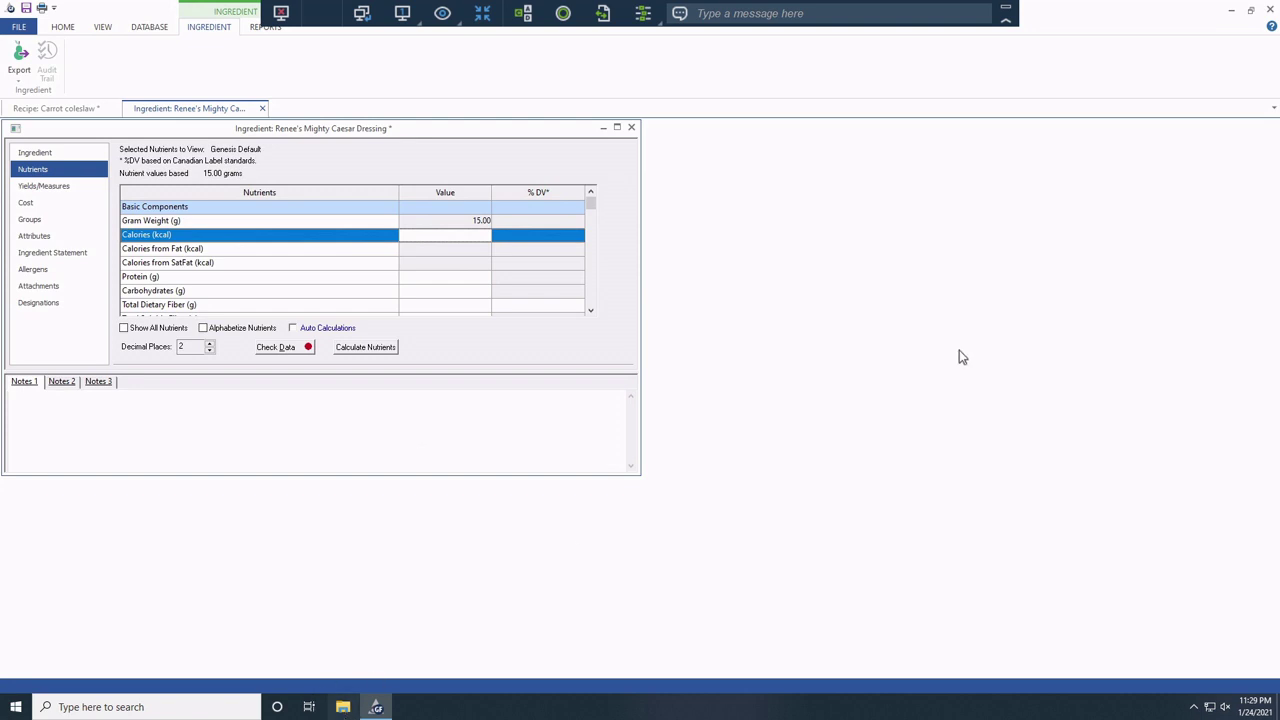
pyautogui.click(1252, 11)
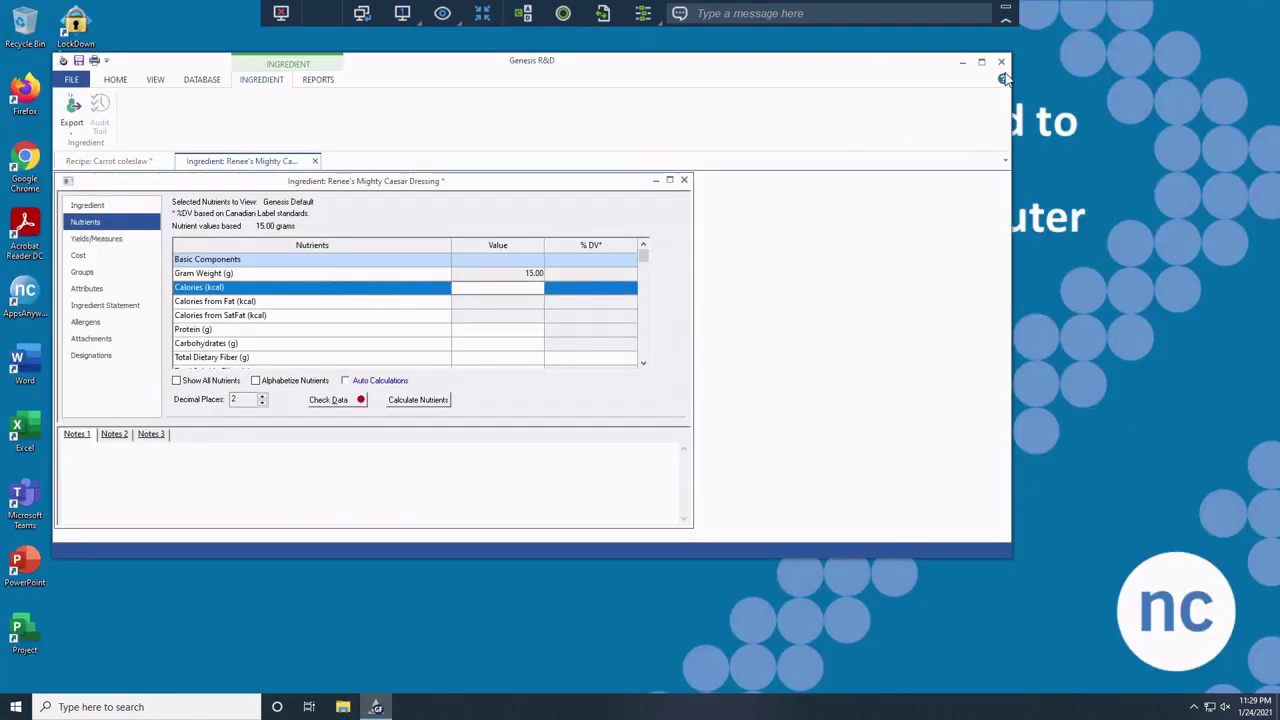
pyautogui.click(481, 16)
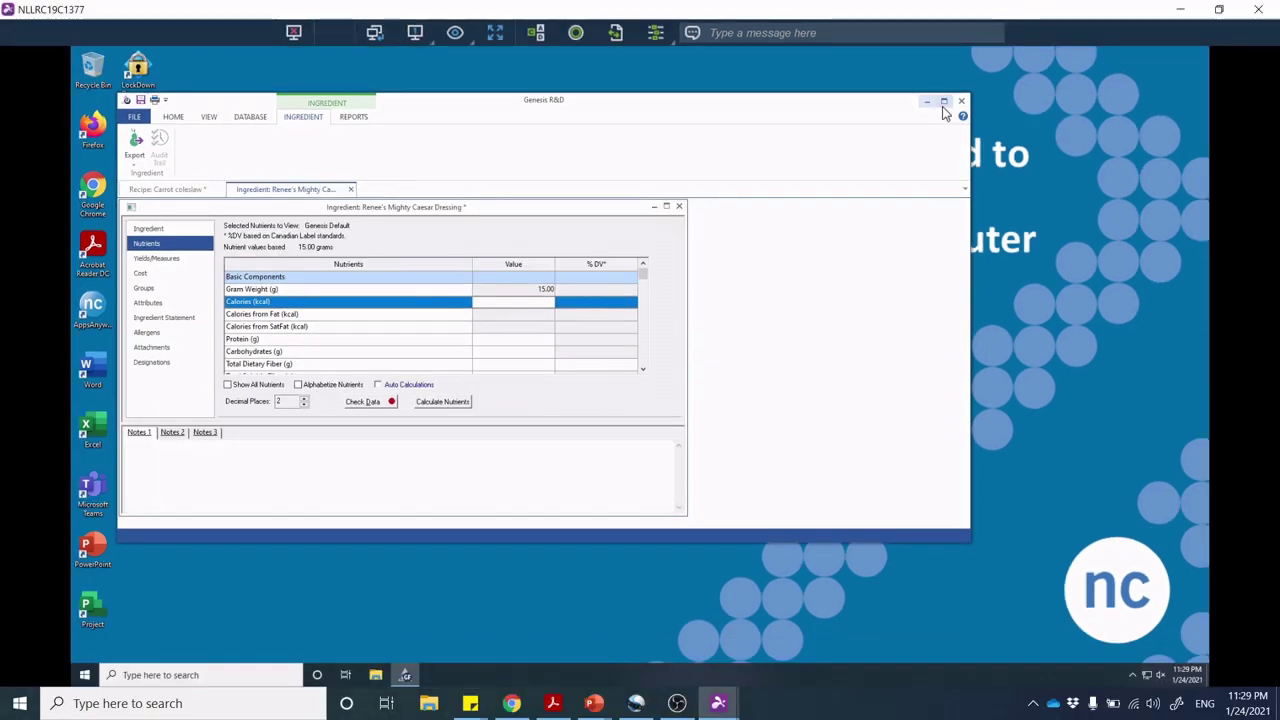
pyautogui.click(944, 103)
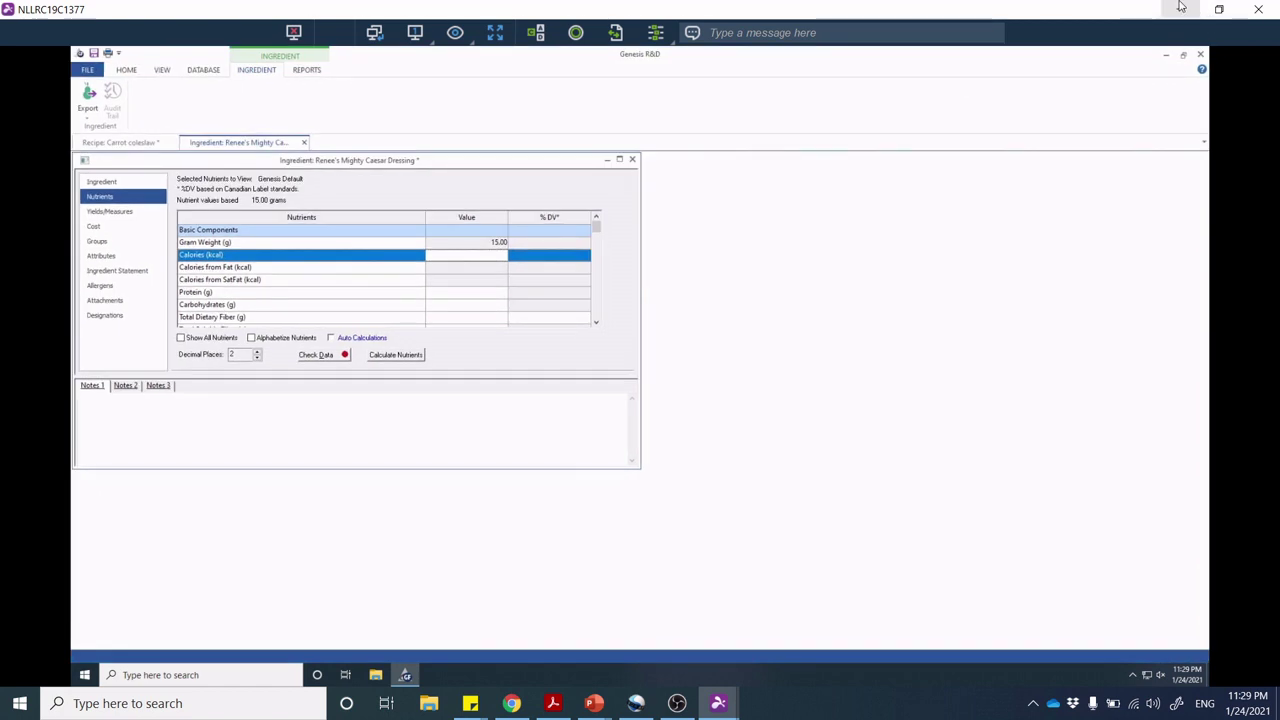
# Shrink the remote session window to fit beside the web page's nutrition facts, and set the dressing's calories to 80 kcal.
pyautogui.click(1219, 9)
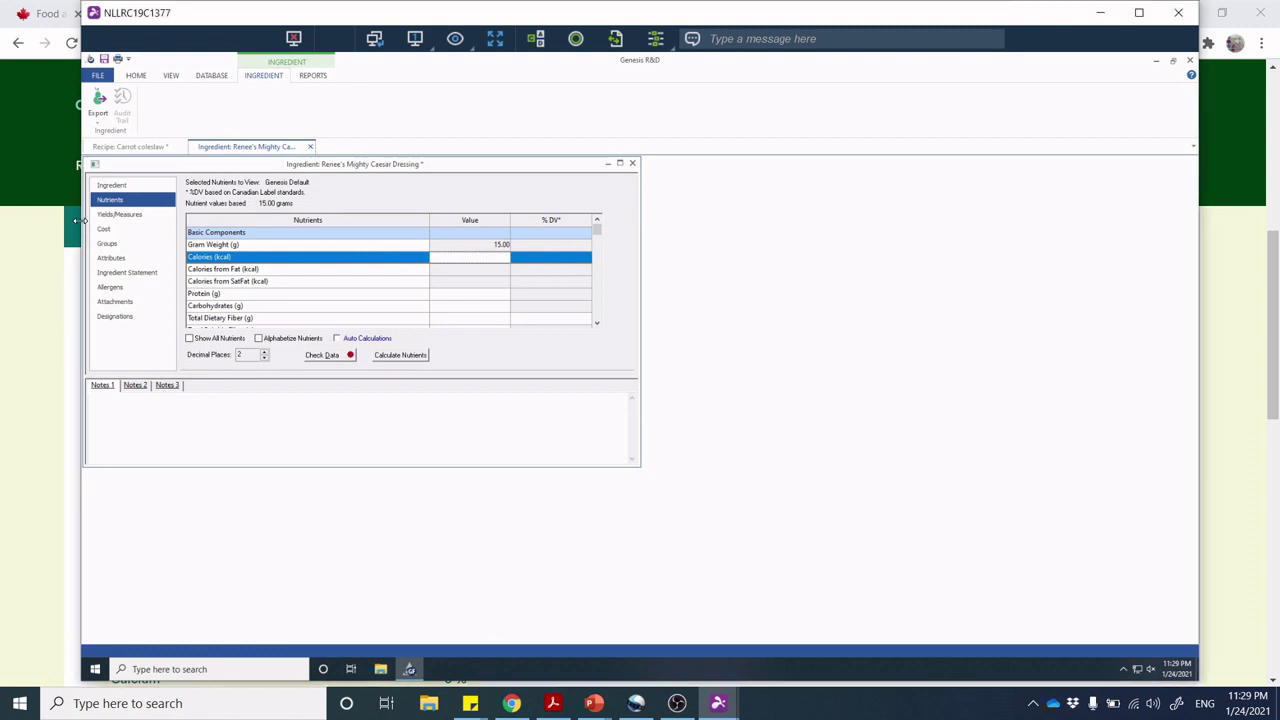
pyautogui.moveTo(77, 220); pyautogui.dragTo(398, 219)
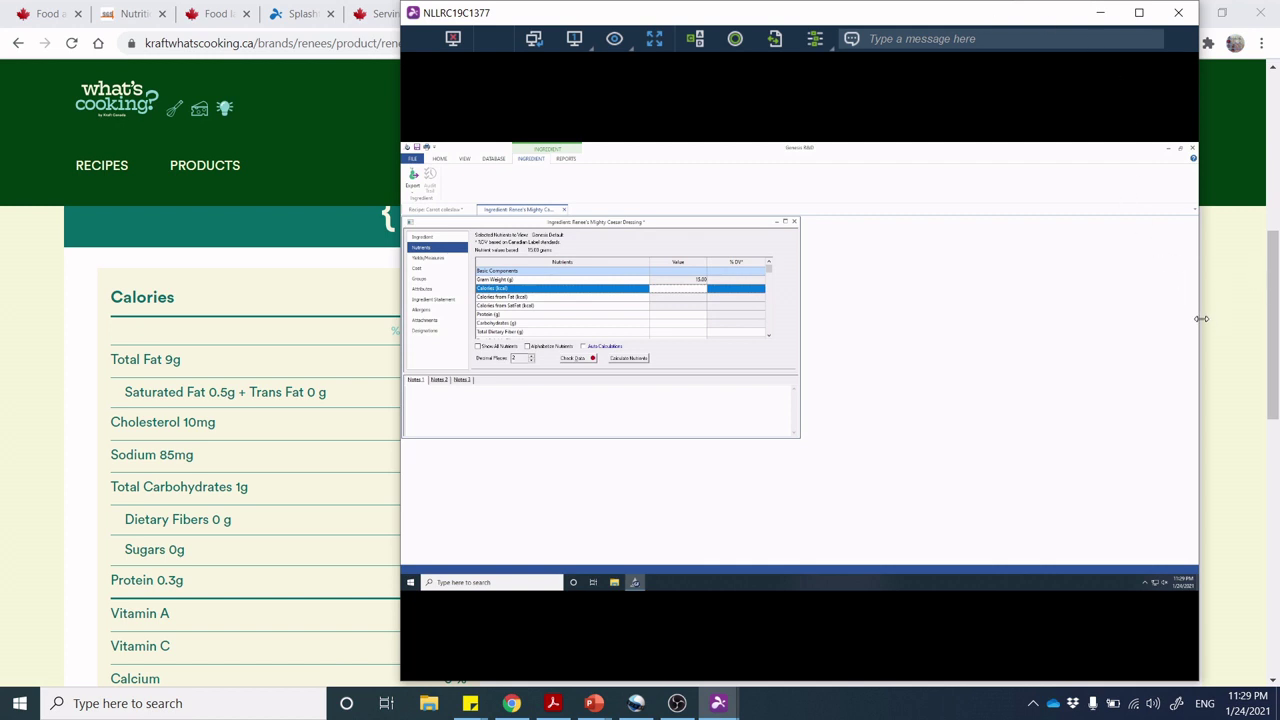
pyautogui.moveTo(1201, 316); pyautogui.dragTo(1275, 313)
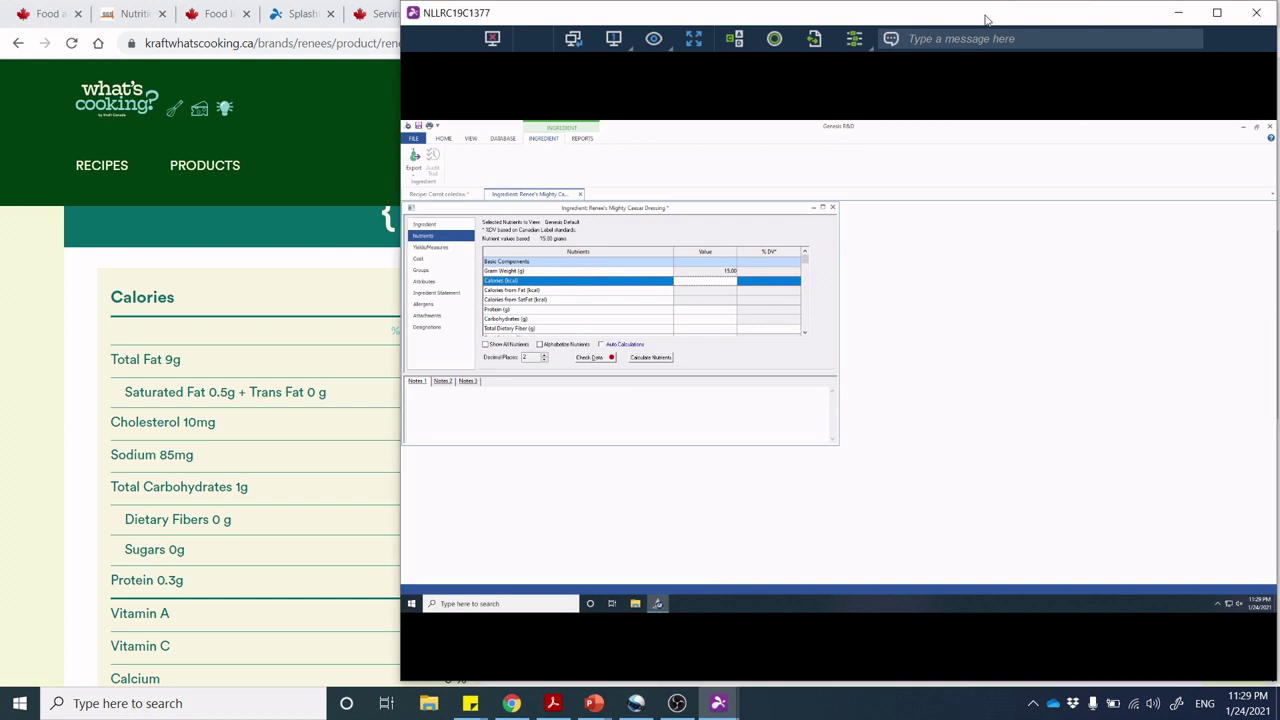
pyautogui.moveTo(985, 20); pyautogui.dragTo(737, 9)
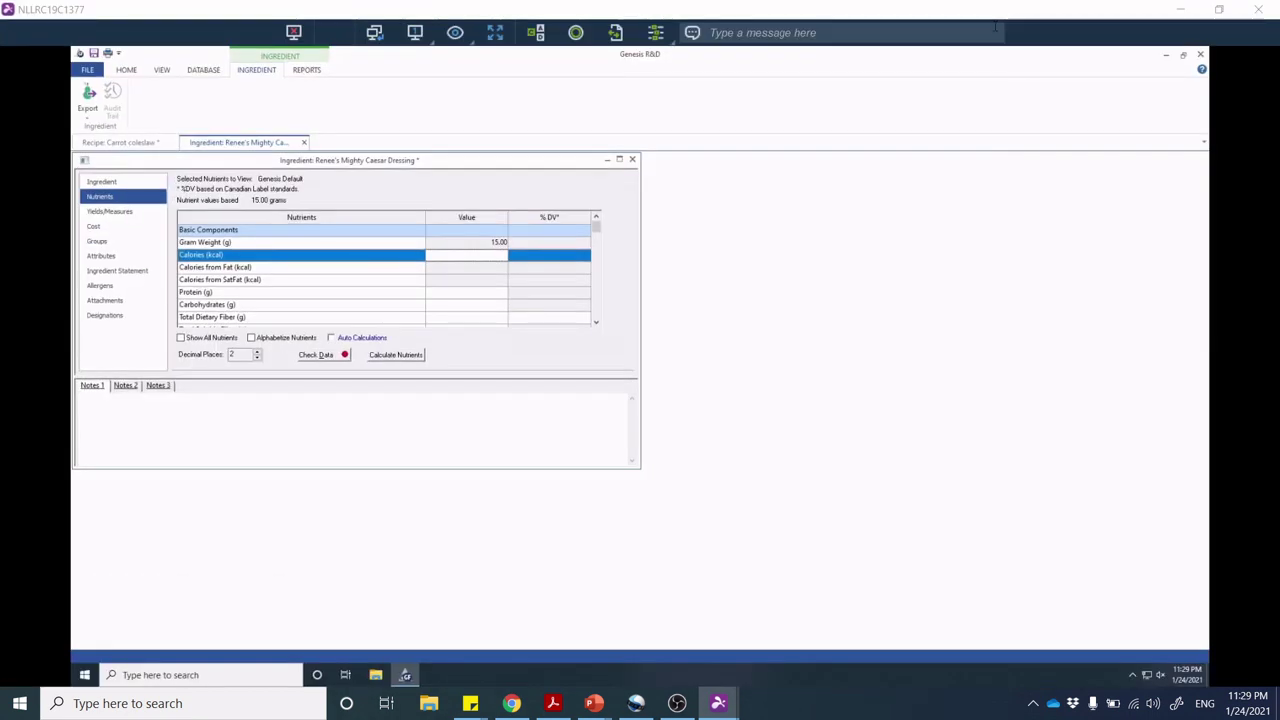
pyautogui.click(1219, 9)
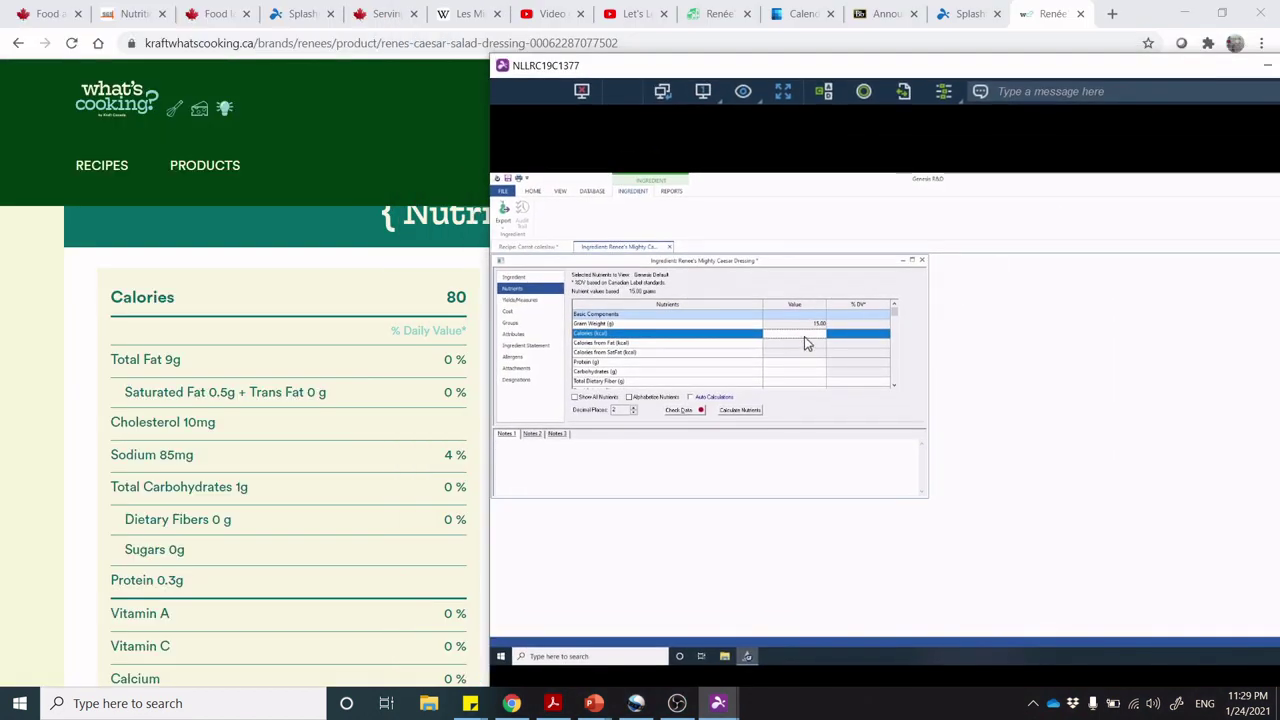
pyautogui.write('80')
pyautogui.press('Return')
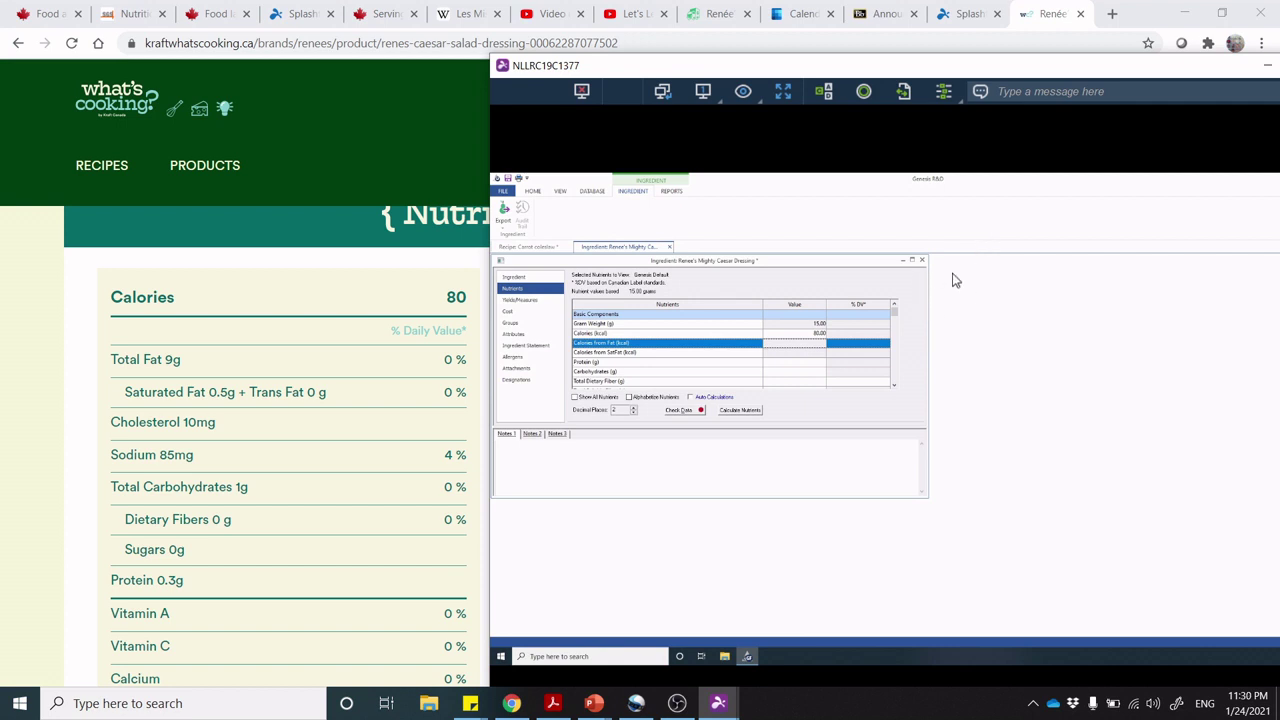
# Resize and reposition the remote session window so its enlarged nutrient table sits beside the web page's full nutrition facts.
pyautogui.doubleClick(1145, 70)
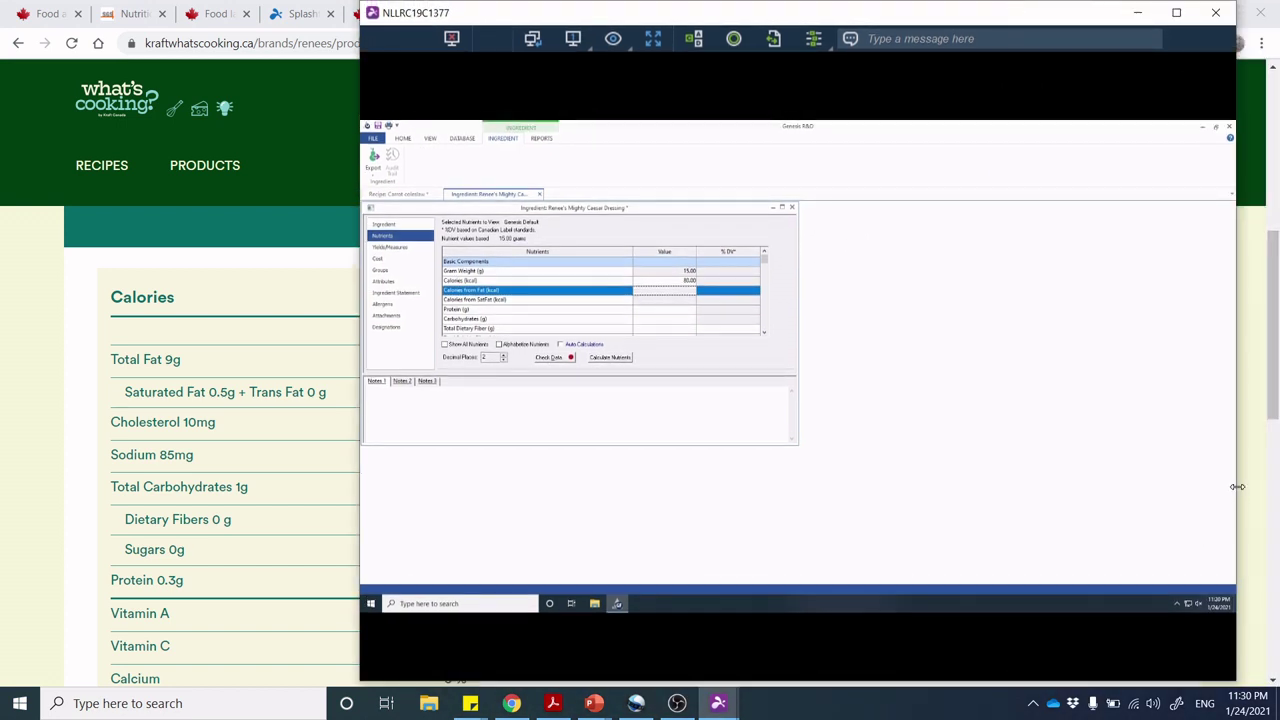
pyautogui.moveTo(1237, 487); pyautogui.dragTo(1274, 481)
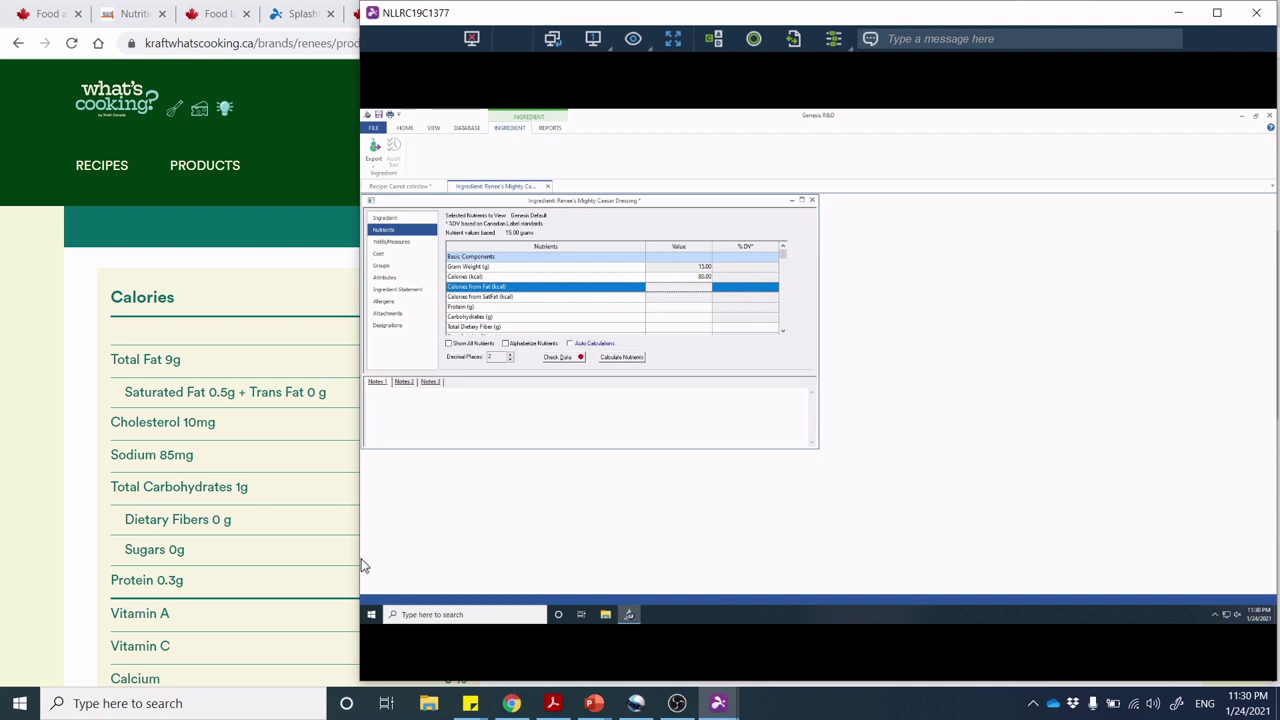
pyautogui.moveTo(359, 558); pyautogui.dragTo(200, 557)
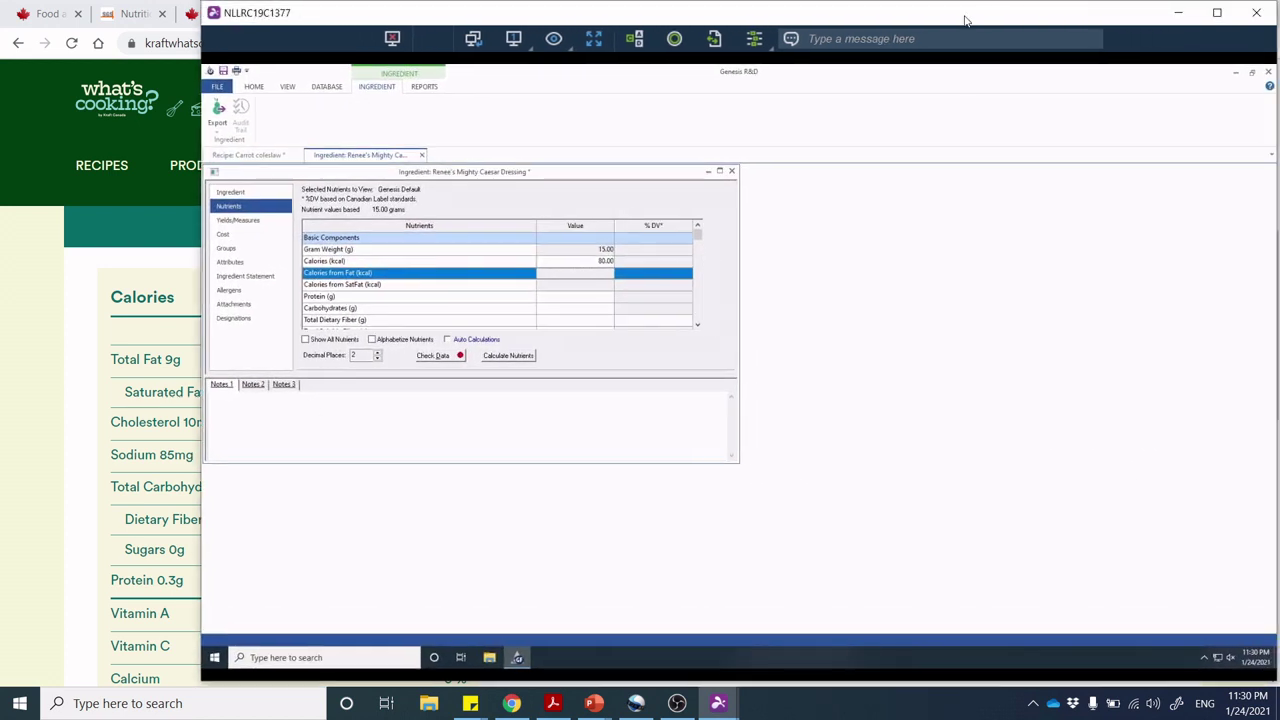
pyautogui.moveTo(965, 20); pyautogui.dragTo(1276, 168)
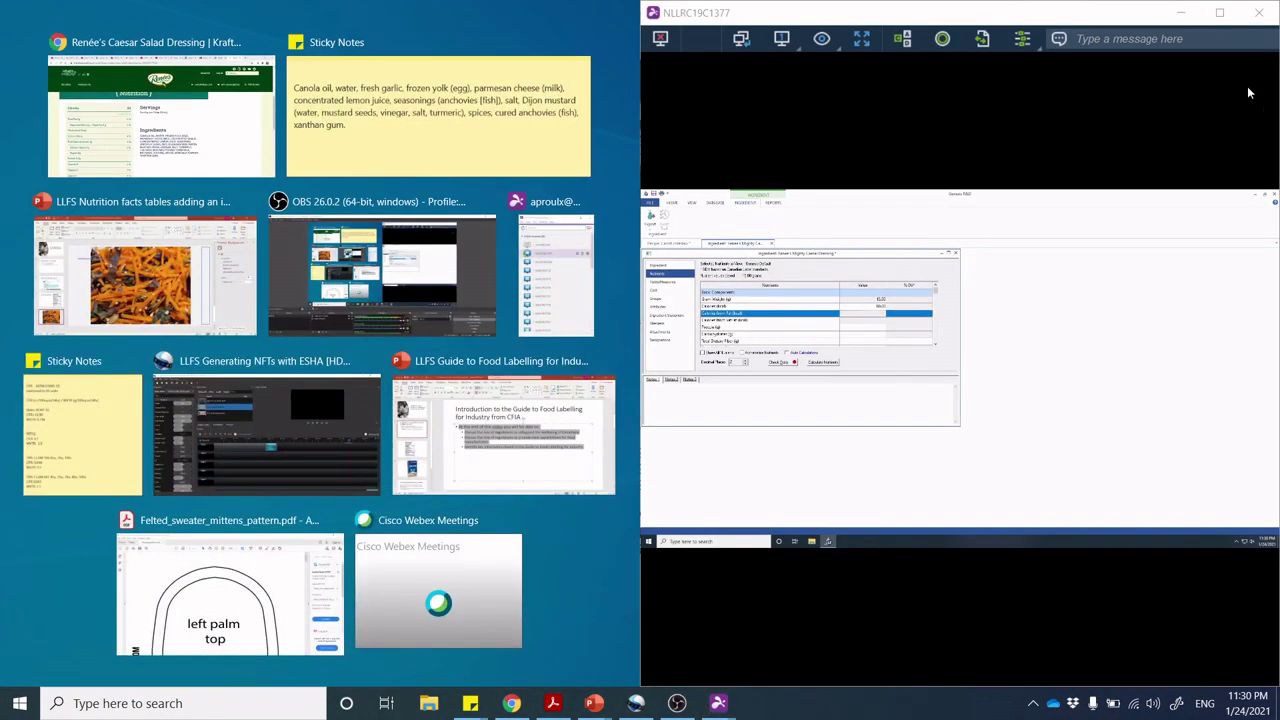
pyautogui.moveTo(1112, 8); pyautogui.dragTo(805, 14)
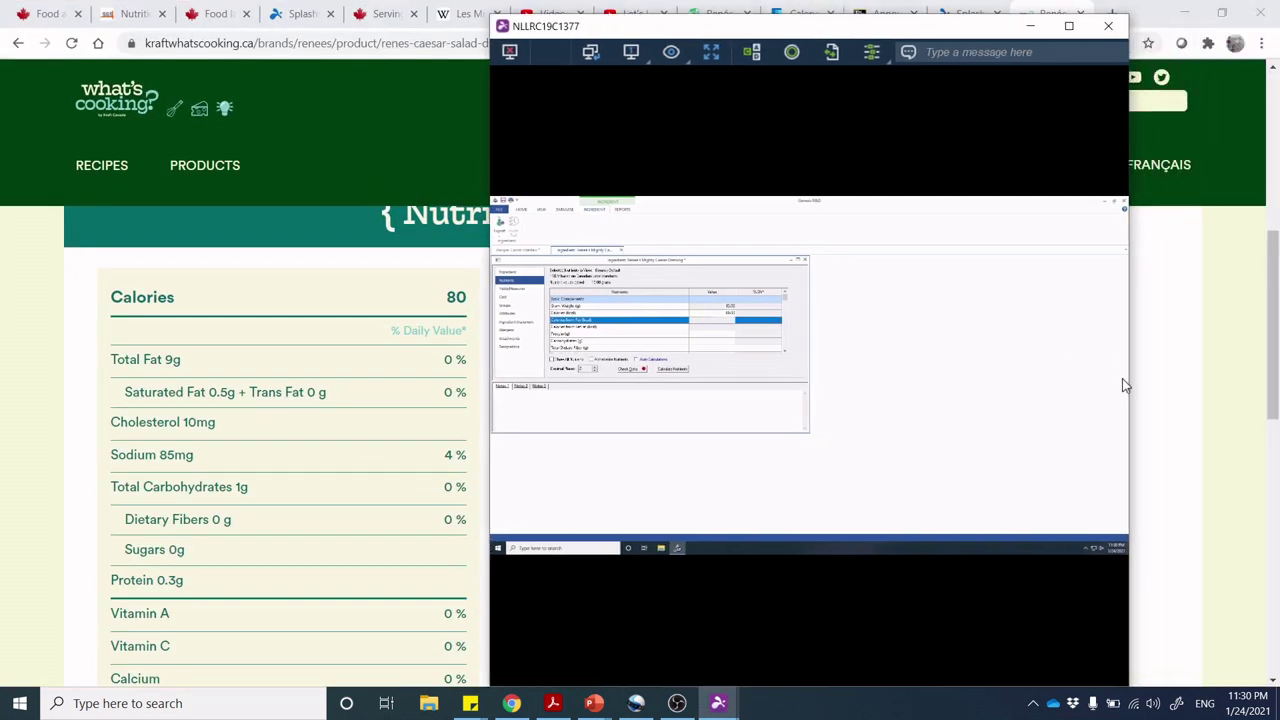
pyautogui.moveTo(1127, 385); pyautogui.dragTo(1259, 383)
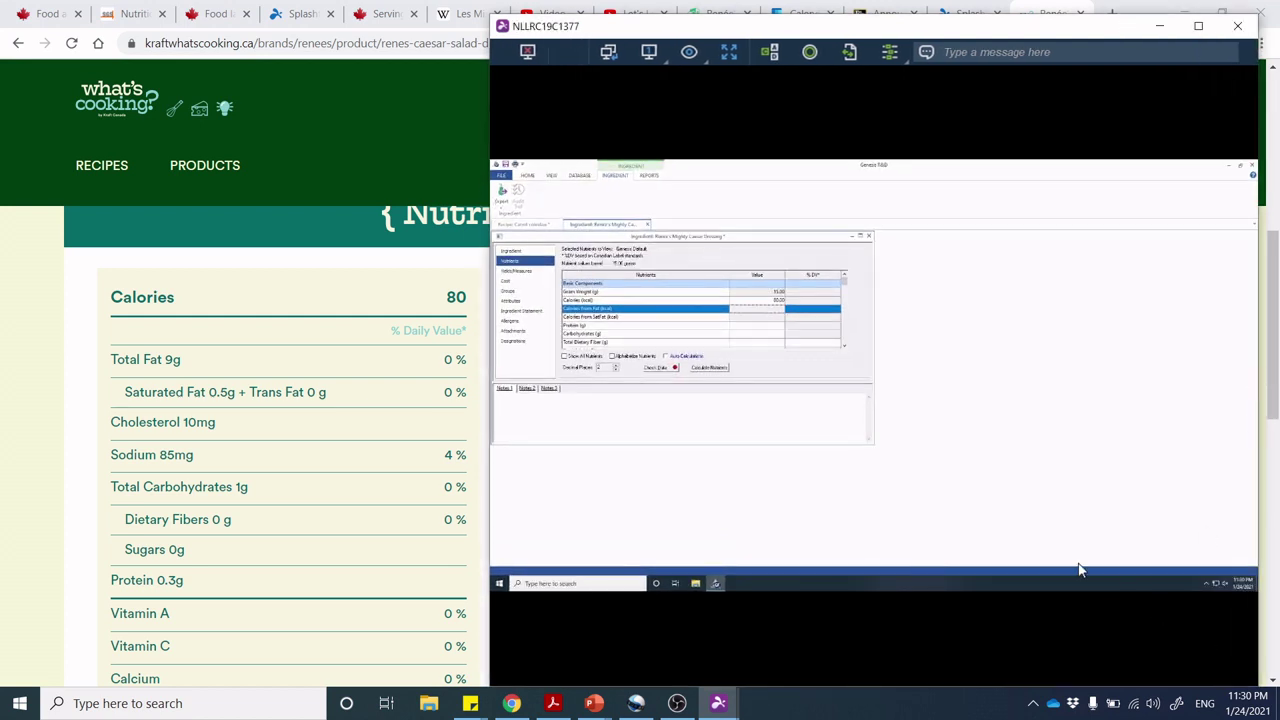
pyautogui.moveTo(1086, 36); pyautogui.dragTo(863, 23)
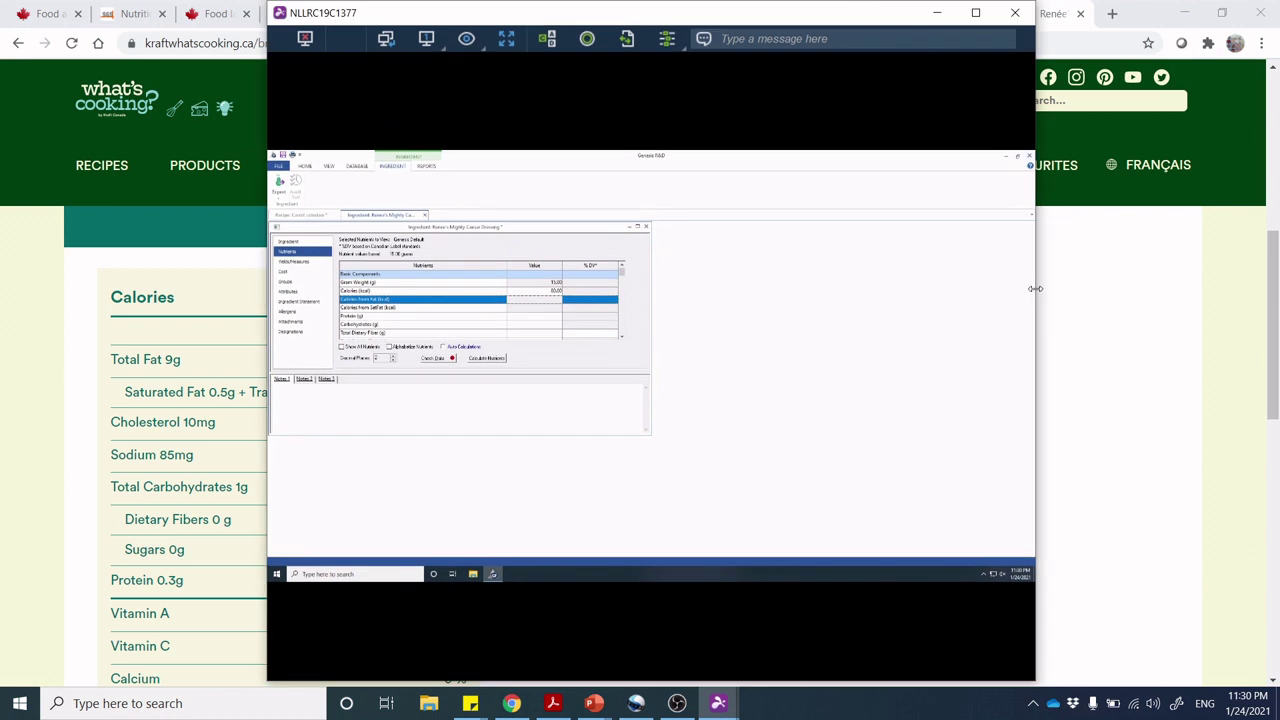
pyautogui.moveTo(1036, 289); pyautogui.dragTo(1238, 300)
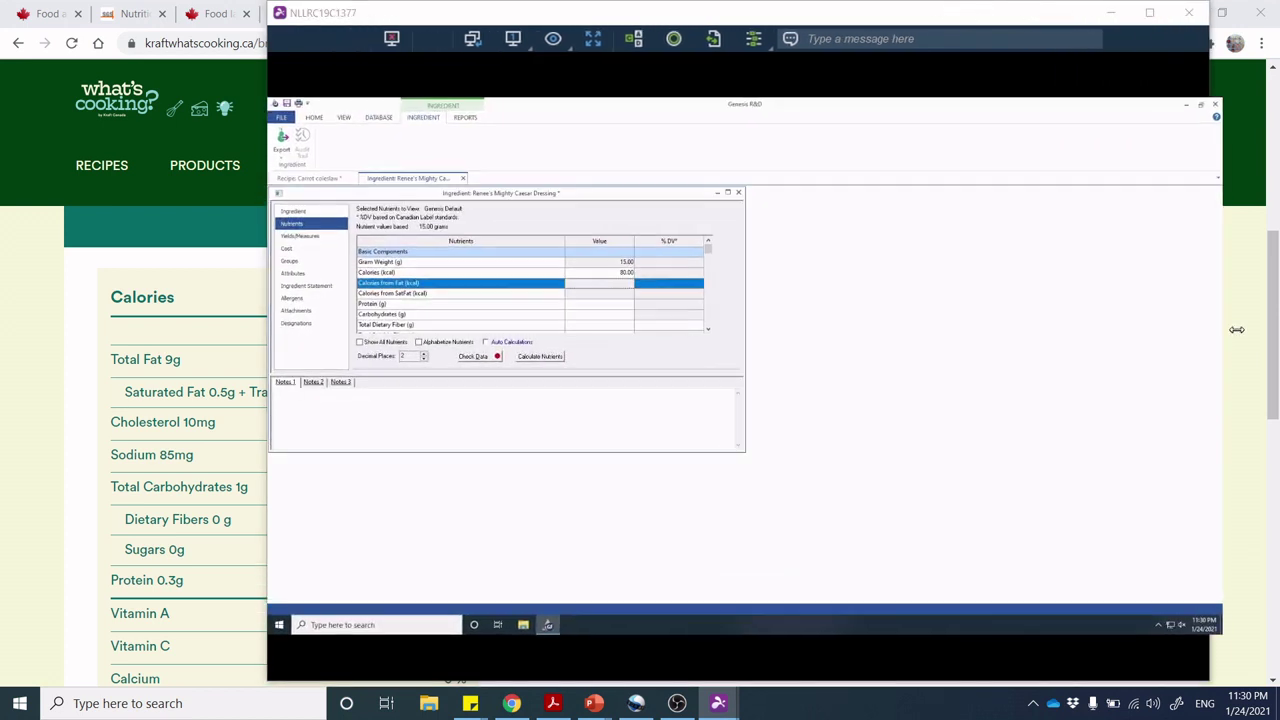
pyautogui.moveTo(966, 17); pyautogui.dragTo(1147, 101)
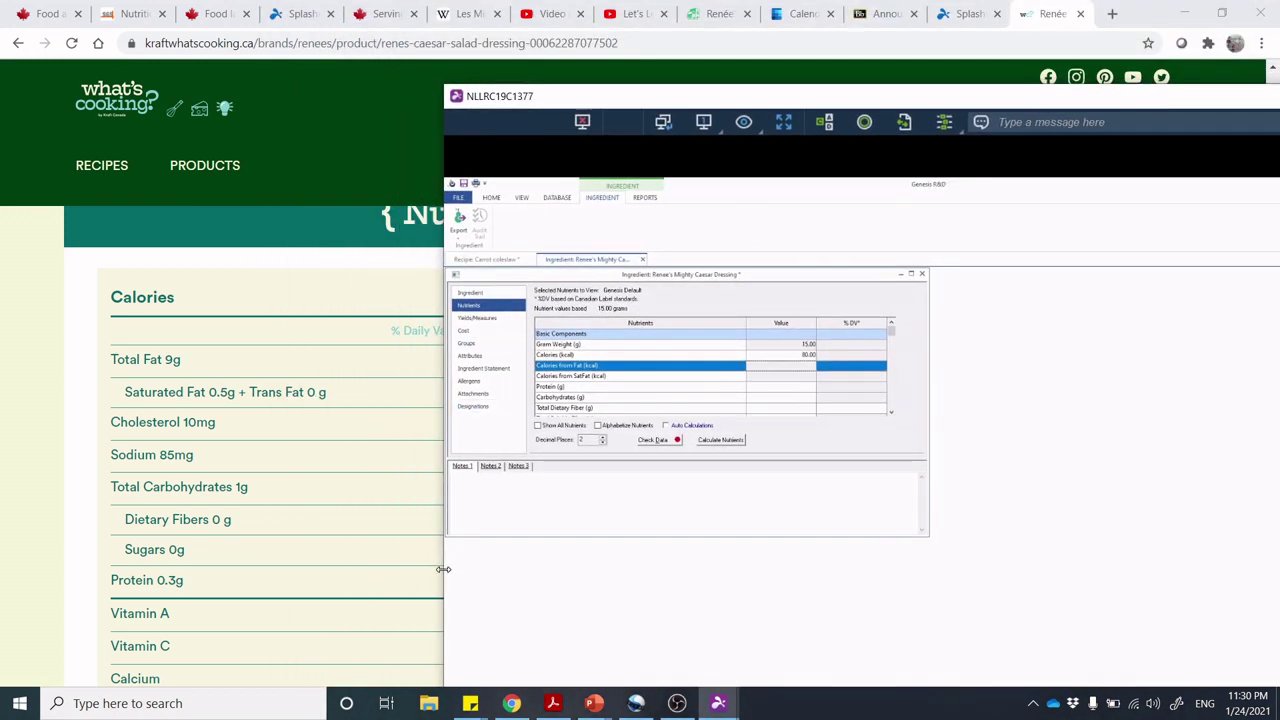
pyautogui.moveTo(443, 569); pyautogui.dragTo(352, 569)
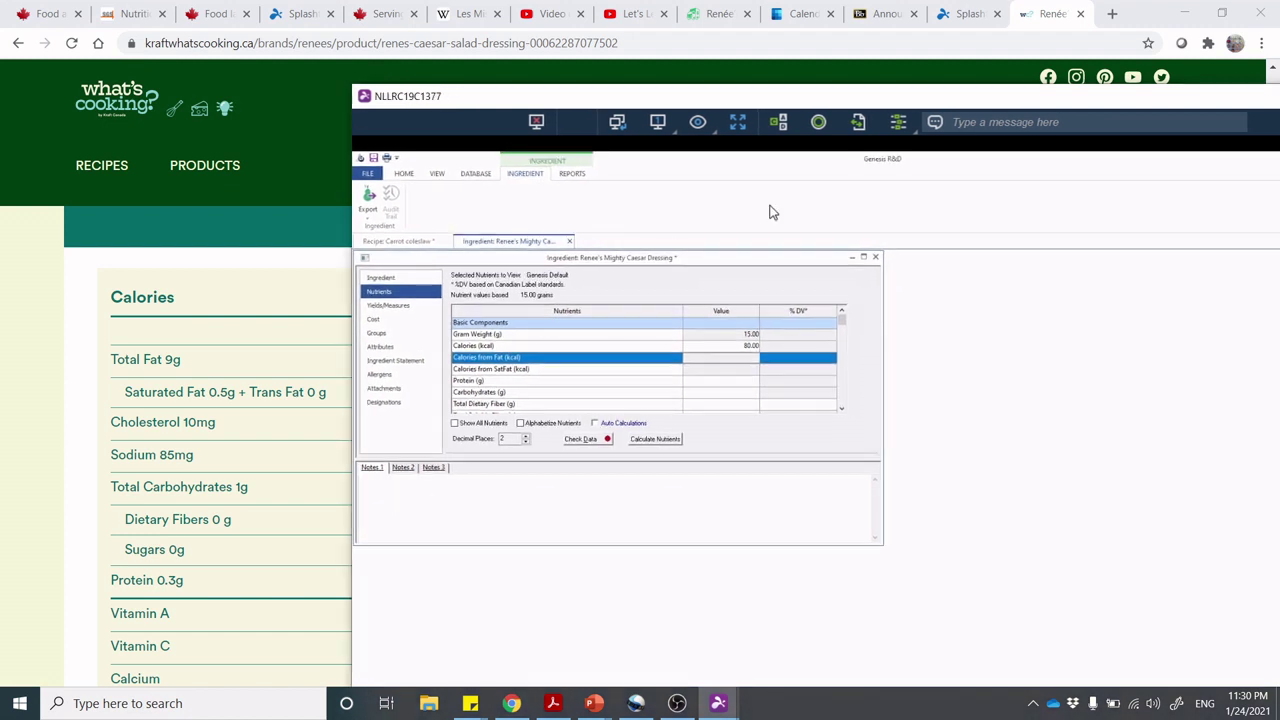
pyautogui.moveTo(841, 97); pyautogui.dragTo(1013, 112)
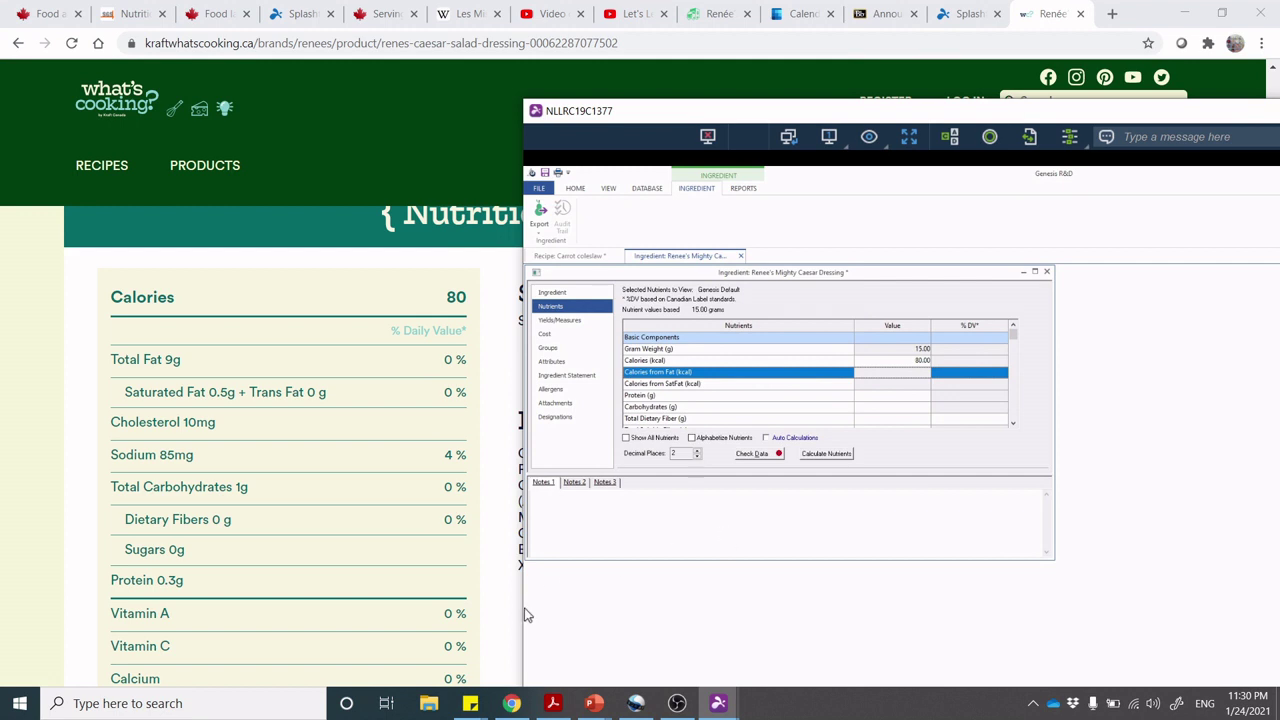
pyautogui.moveTo(523, 615); pyautogui.dragTo(388, 608)
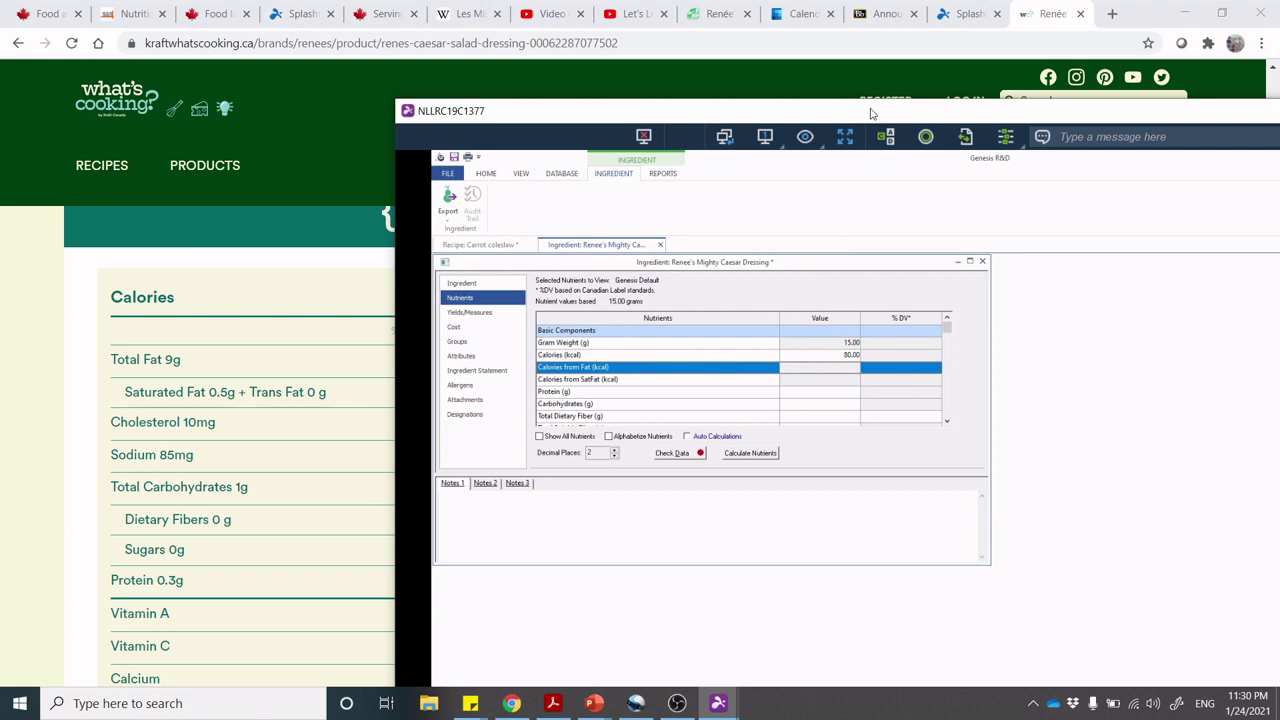
pyautogui.moveTo(871, 114); pyautogui.dragTo(985, 126)
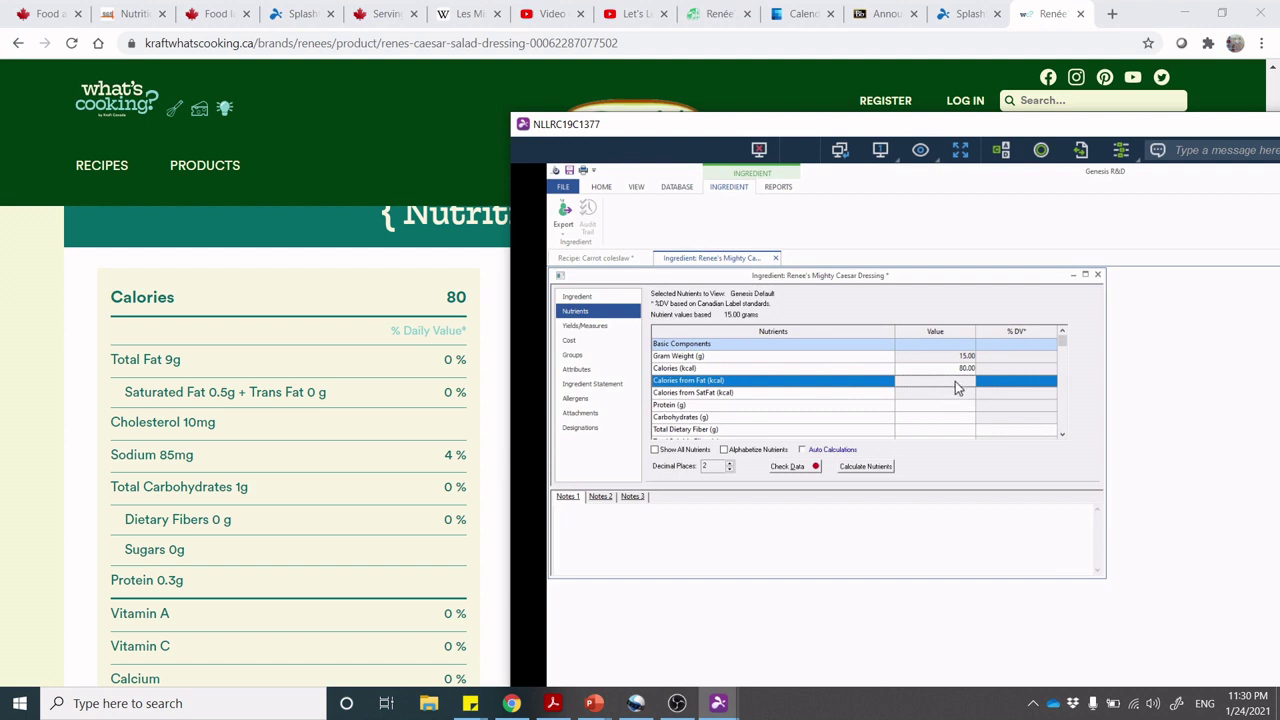
# Set the dressing's protein to 0.3 g and its carbohydrates to 1 g, leaving both calories-from-fat rows blank.
pyautogui.press('Down')
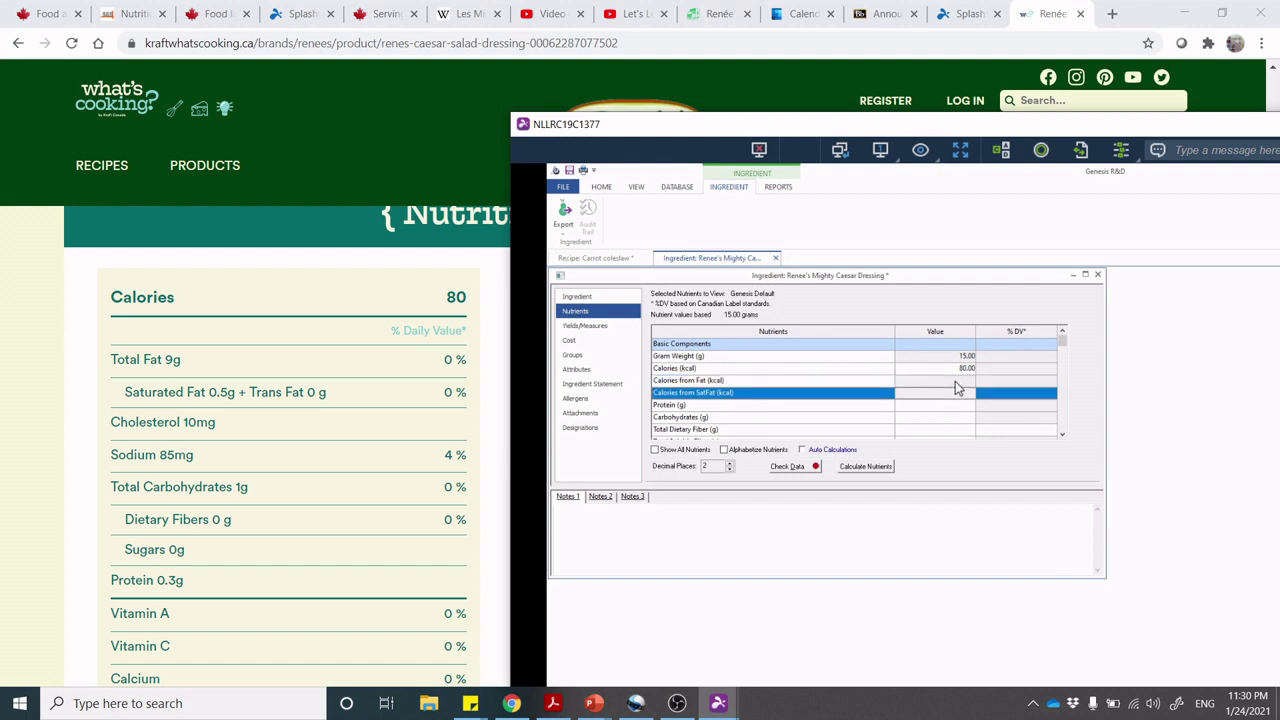
pyautogui.press('Down')
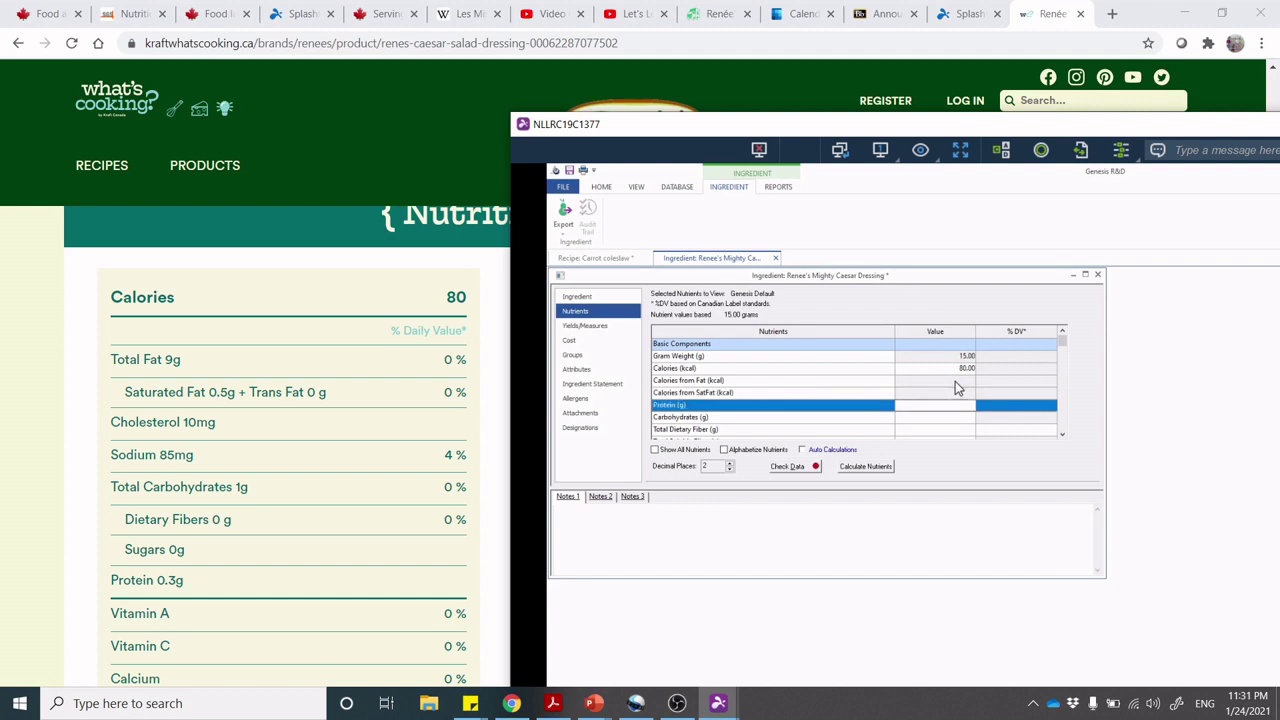
pyautogui.write('0.3')
pyautogui.press('Down')
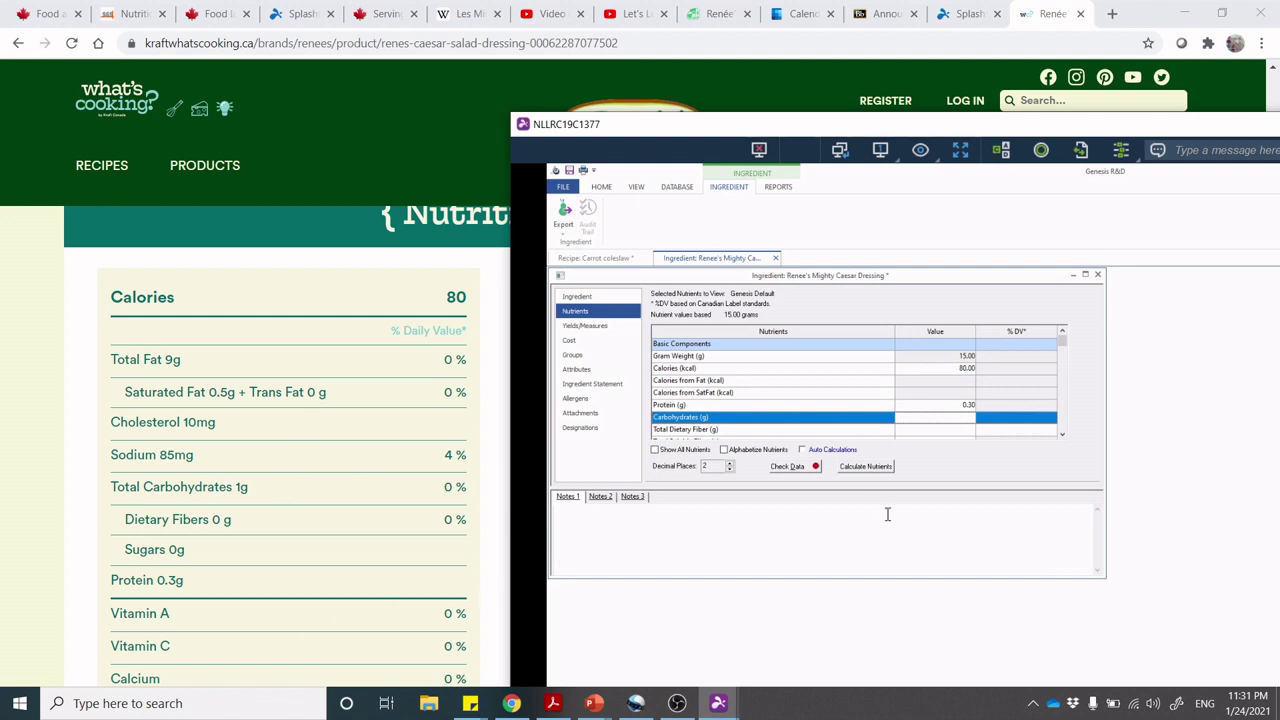
pyautogui.press('Down')
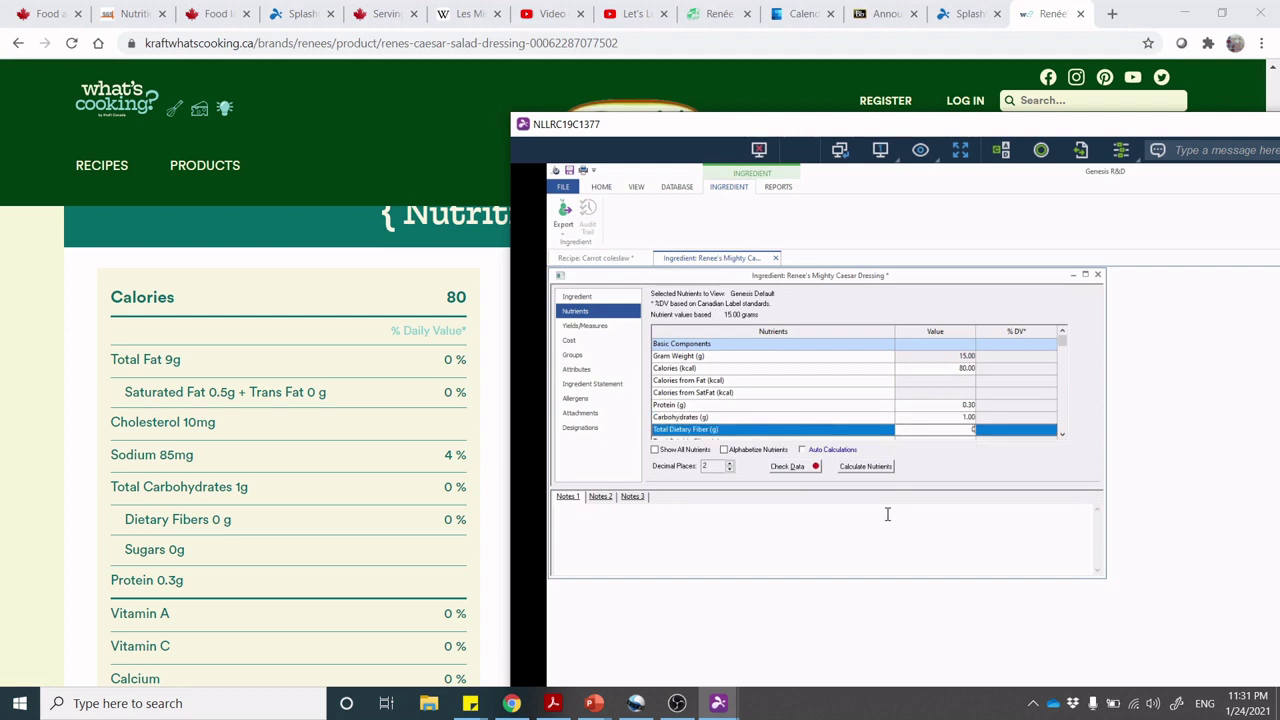
# Enter 0 g for total dietary fiber, total soluble fiber, dietary fiber (2016), soluble fiber (2016) and total sugars.
pyautogui.write('0')
pyautogui.press('Down')
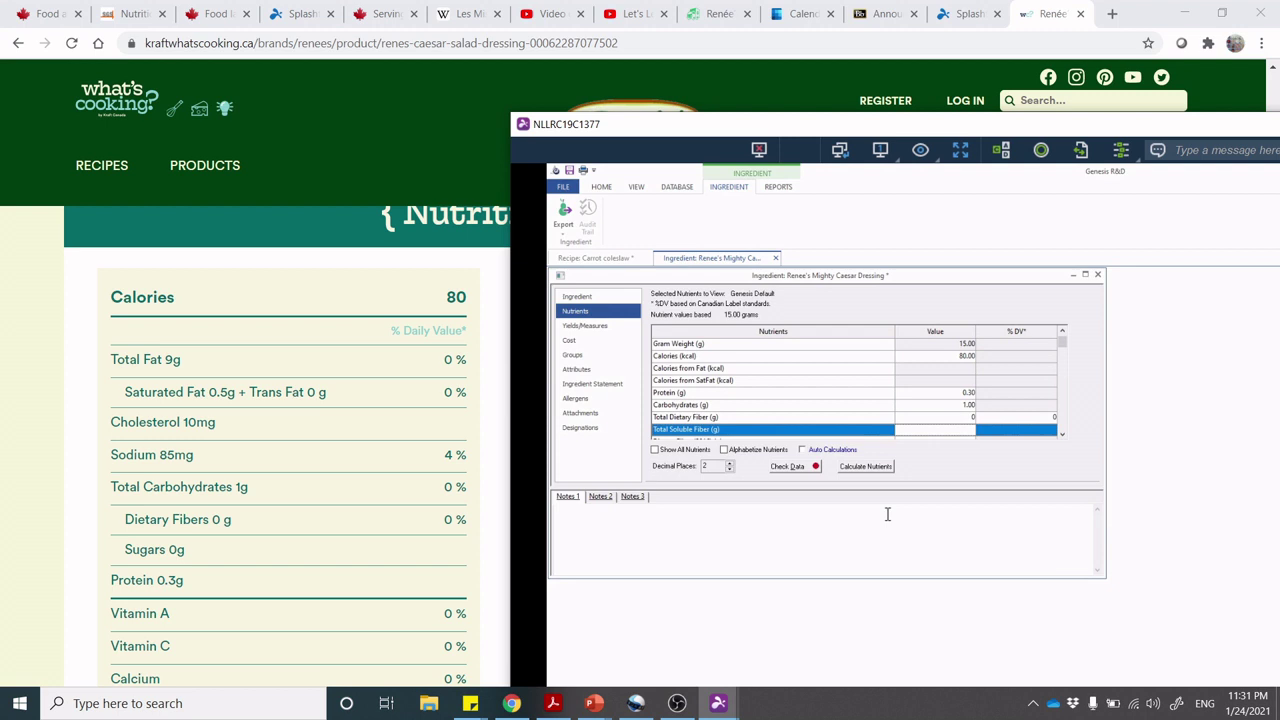
pyautogui.press('Down')
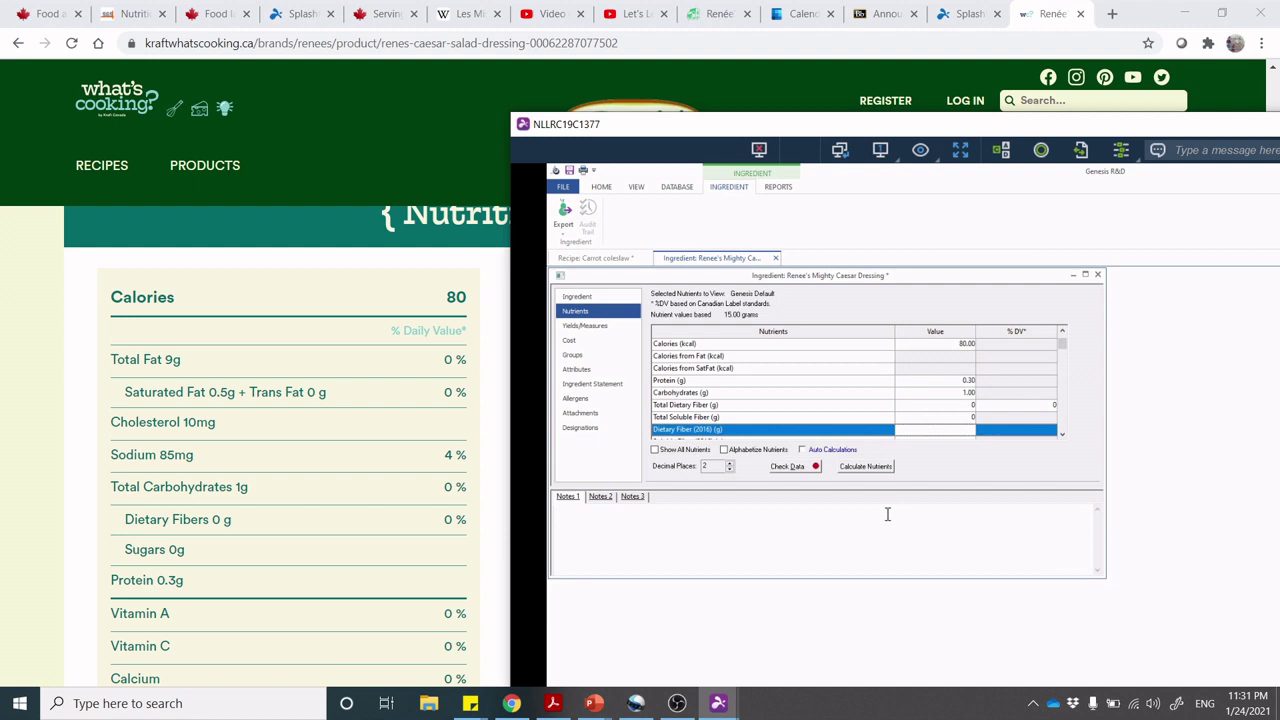
pyautogui.press('Down')
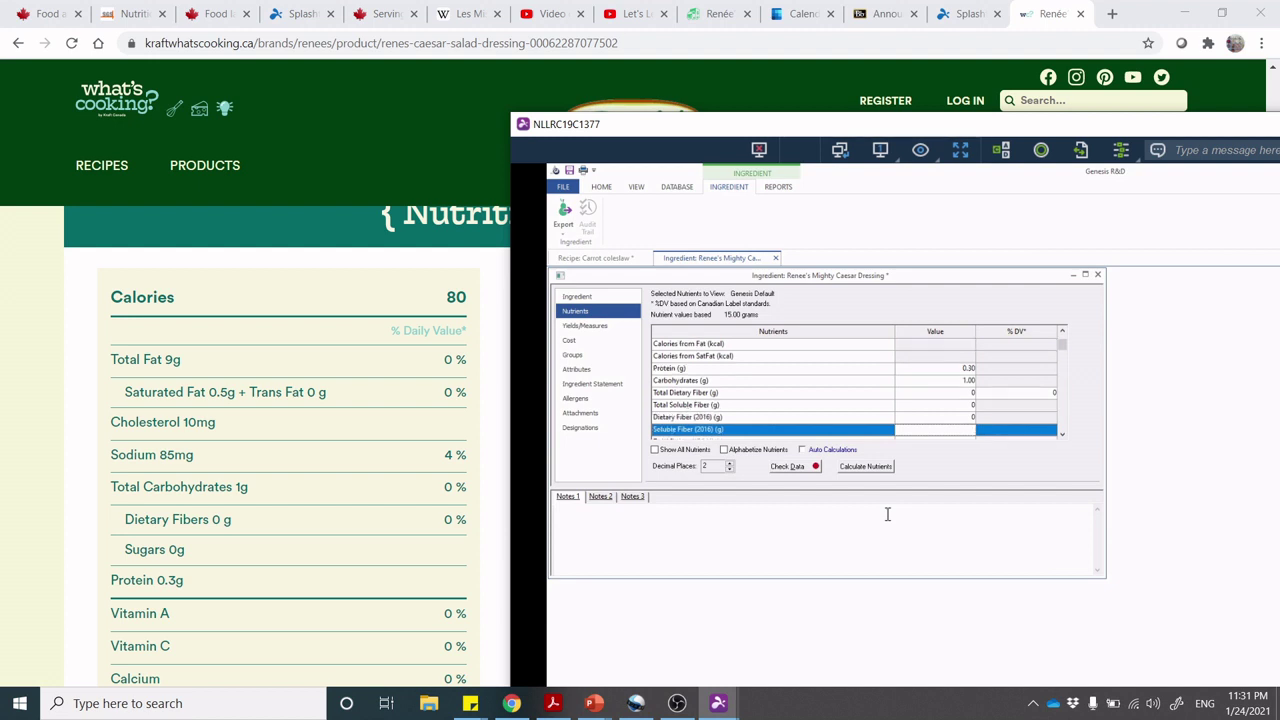
pyautogui.press('Down')
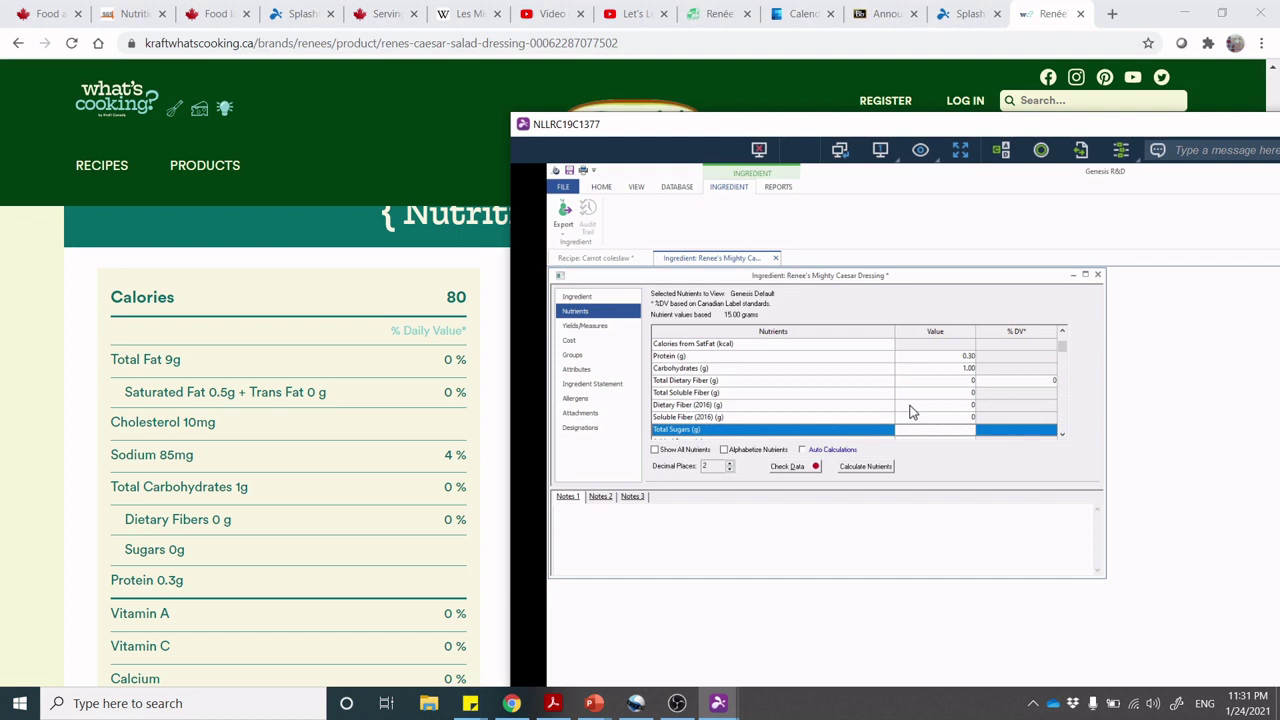
pyautogui.click(958, 430)
pyautogui.click(958, 437)
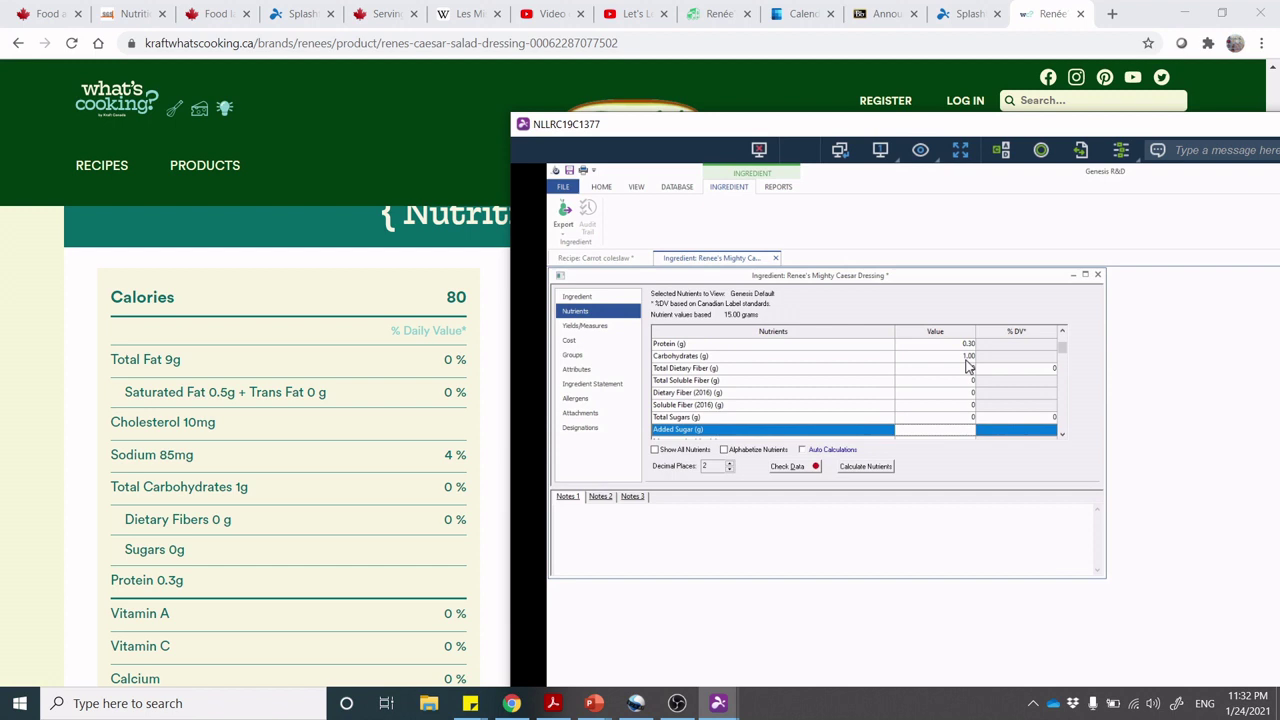
# Enter 0 g for added sugar, monosaccharides and disaccharides, and set other carbs to 1 g.
pyautogui.click(1063, 437)
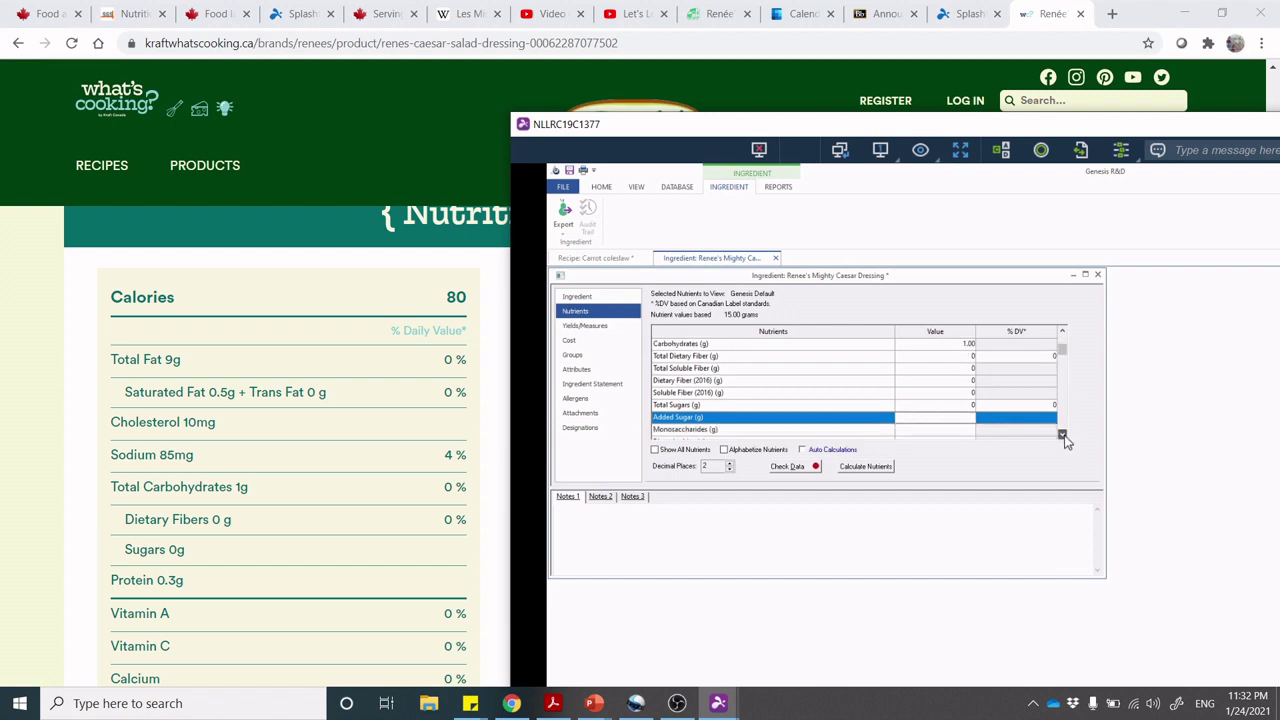
pyautogui.click(1063, 437)
pyautogui.click(1063, 437)
pyautogui.click(1063, 437)
pyautogui.click(1063, 437)
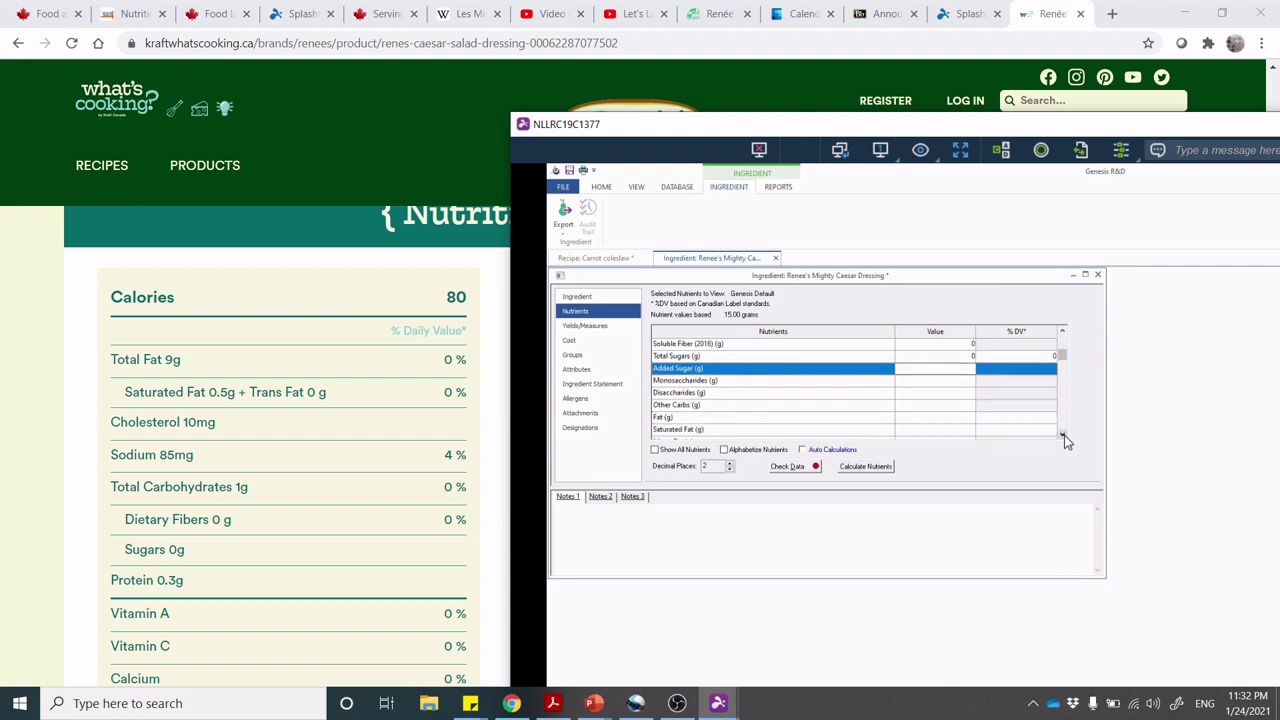
pyautogui.click(1063, 437)
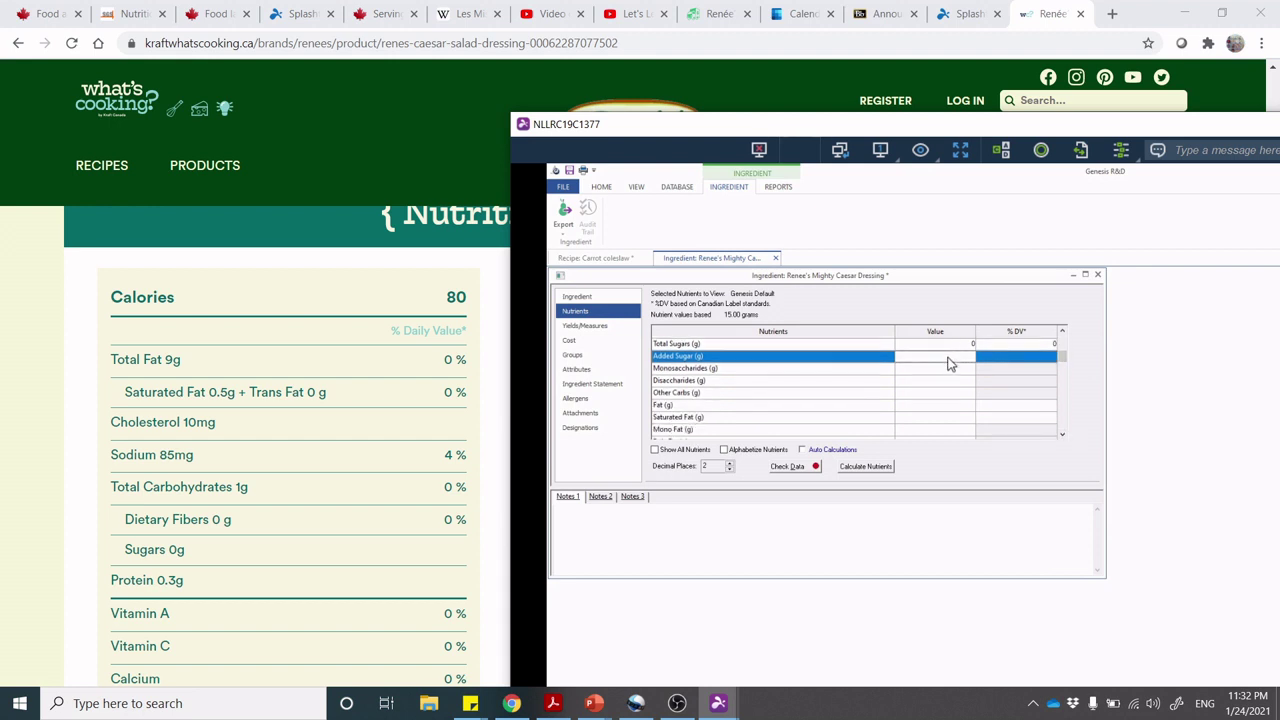
pyautogui.write('0')
pyautogui.press('Return')
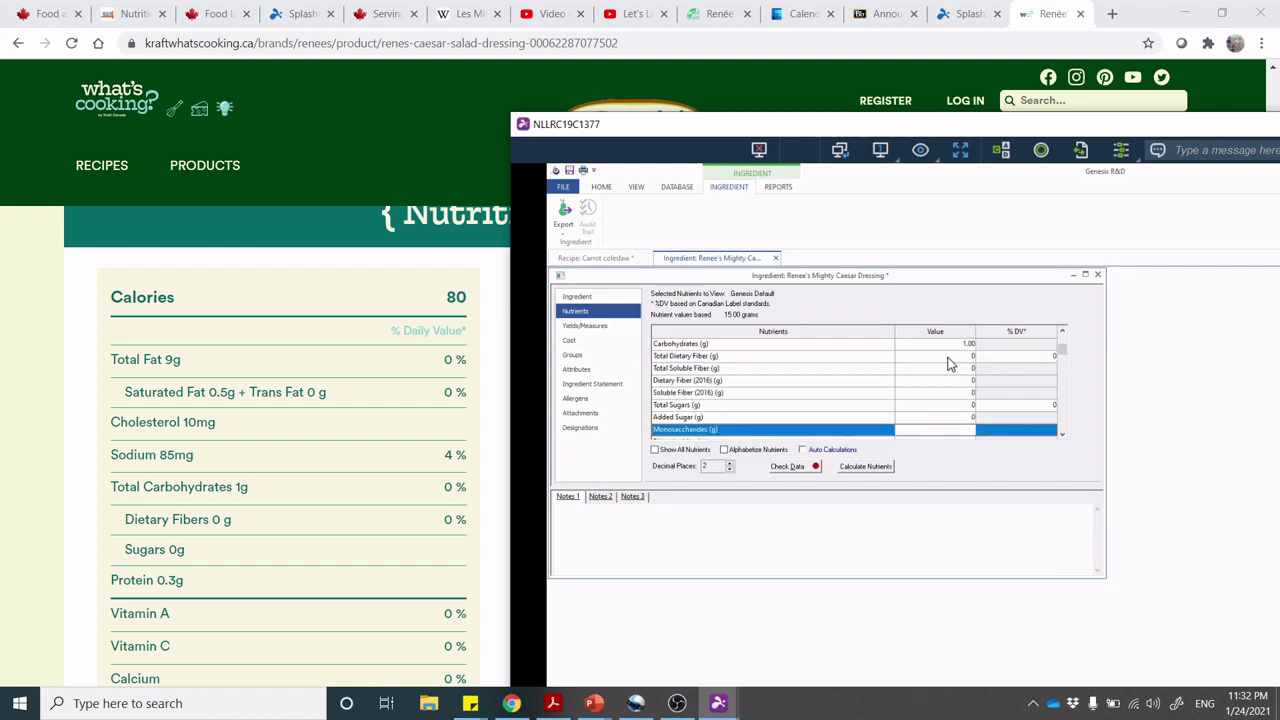
pyautogui.press('Return')
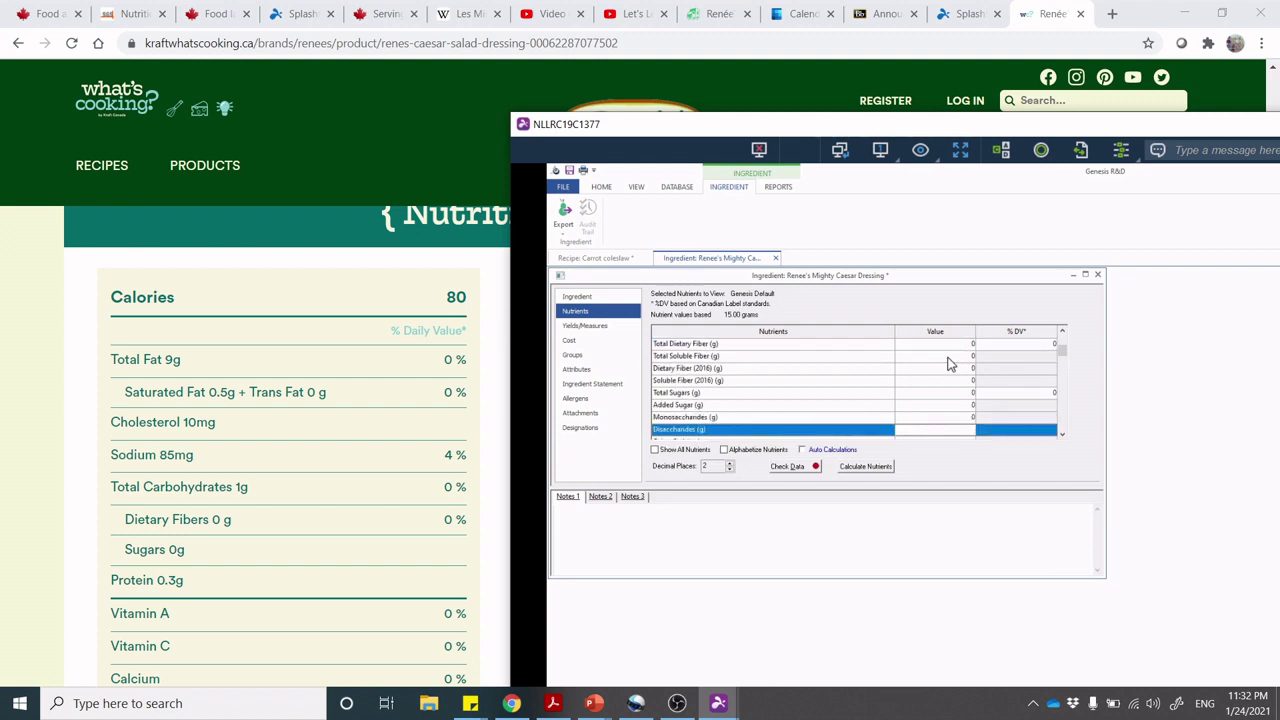
pyautogui.press('Return')
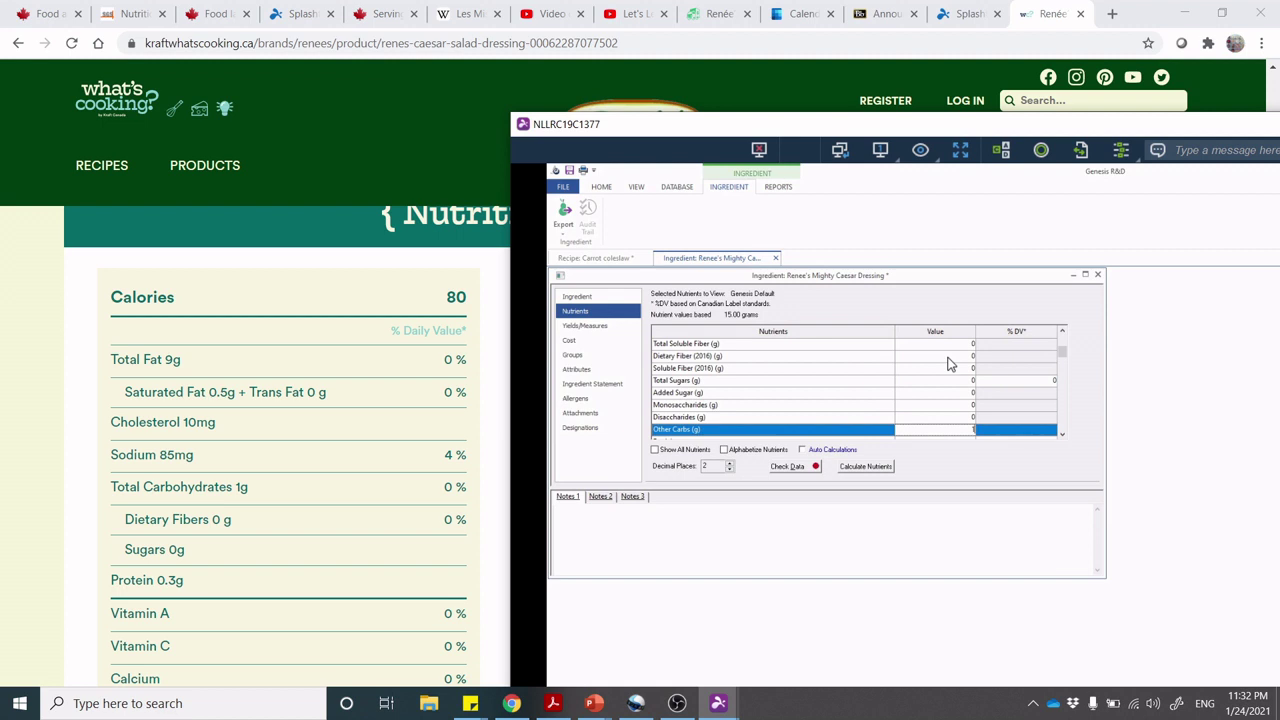
pyautogui.press('Return')
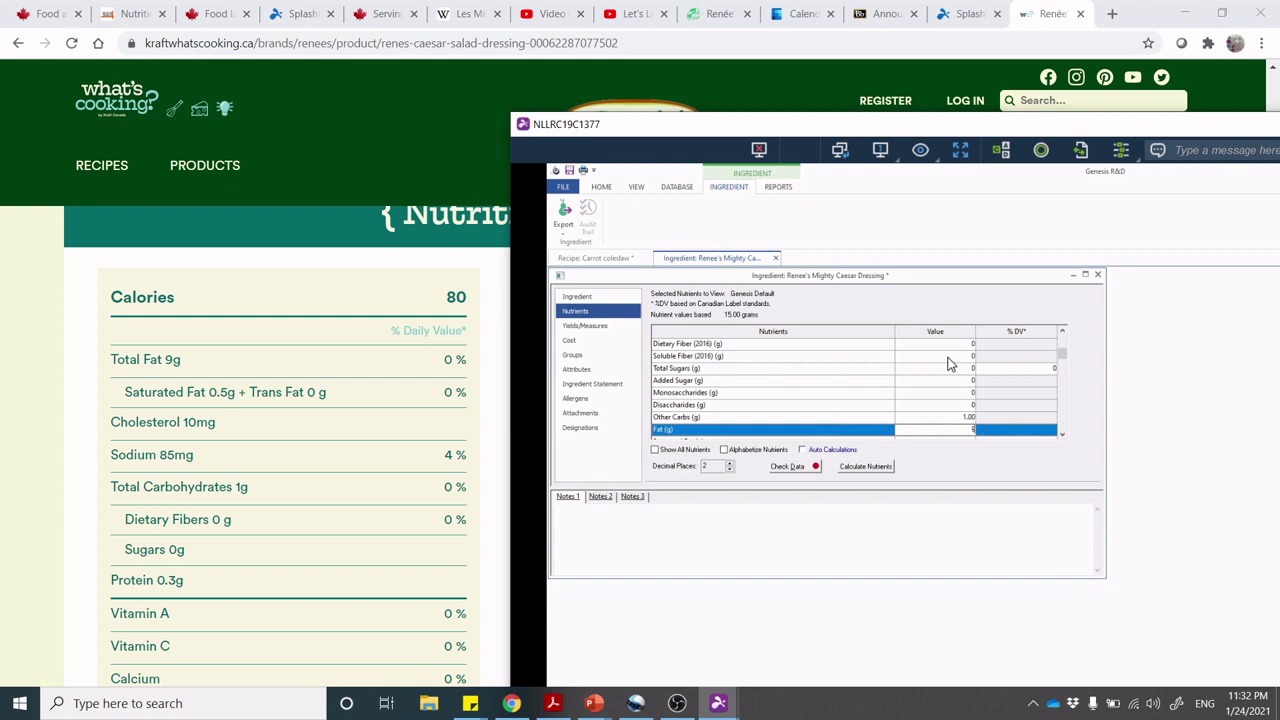
# Set fat to 9 g, saturated fat to 0.5 g, trans fatty acid to 0 g and cholesterol to 10 mg, leaving mono and poly fat blank.
pyautogui.press('Return')
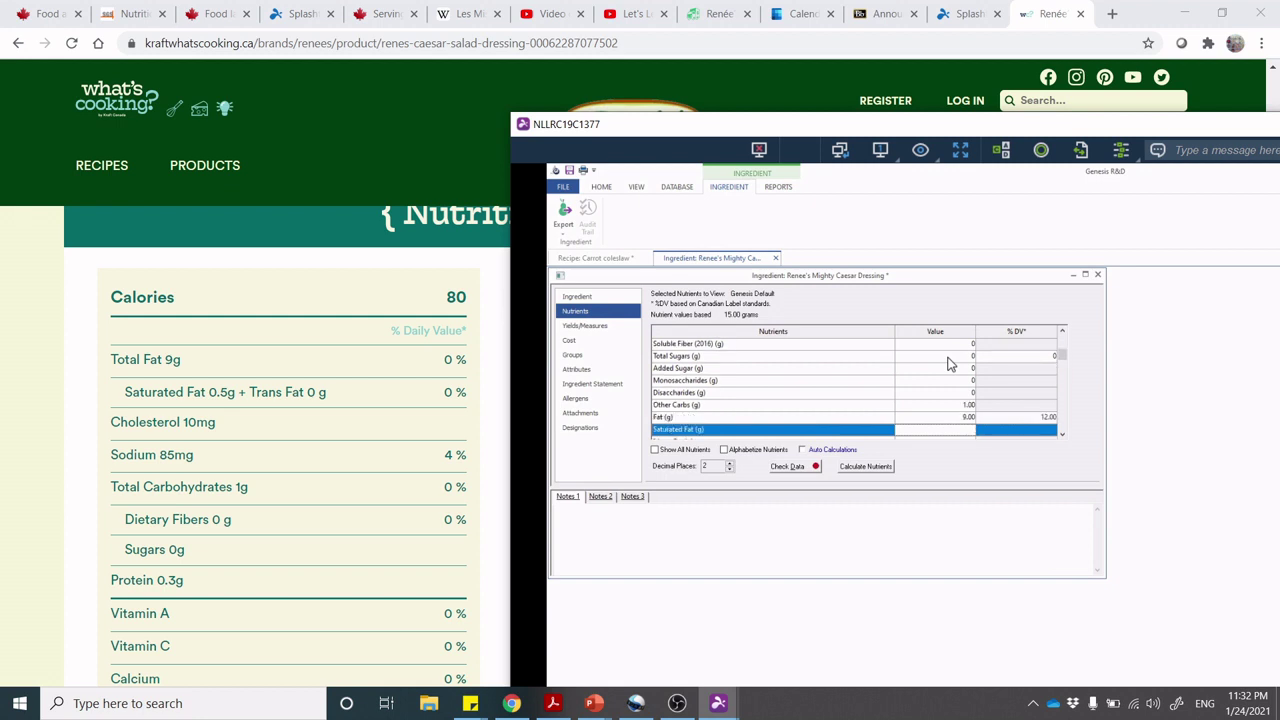
pyautogui.write('0.5')
pyautogui.press('Return')
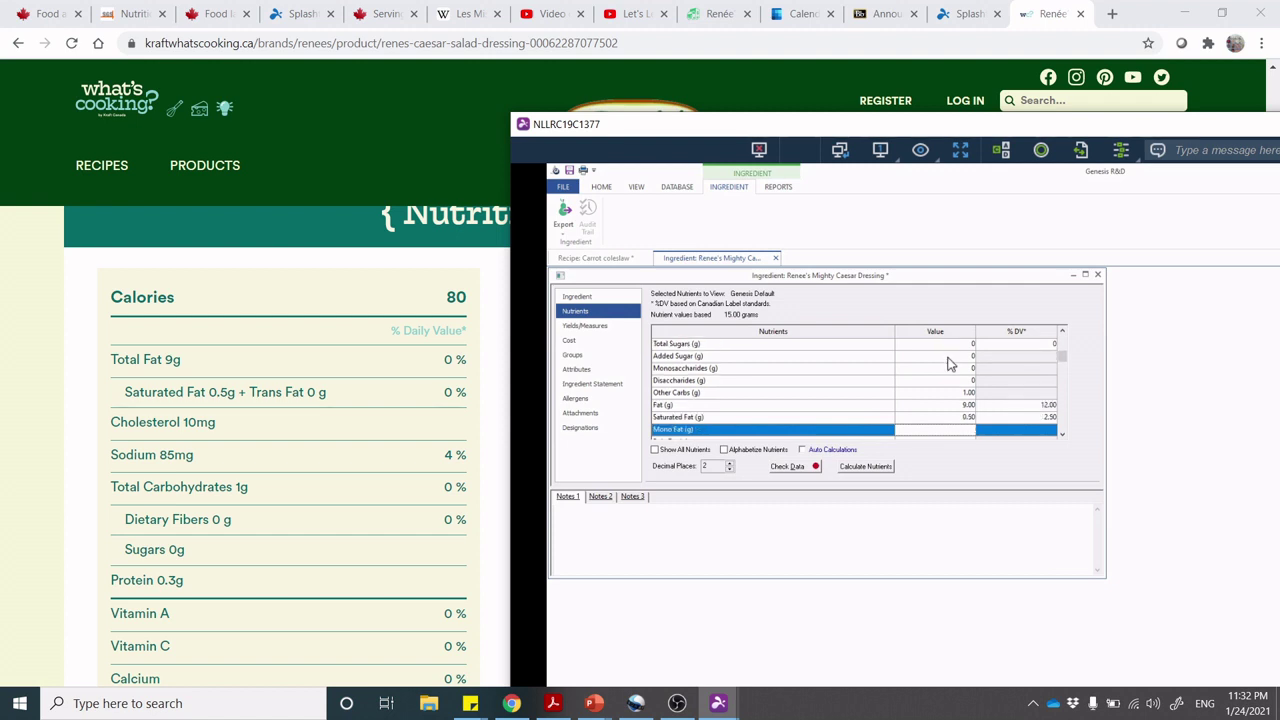
pyautogui.press('Return')
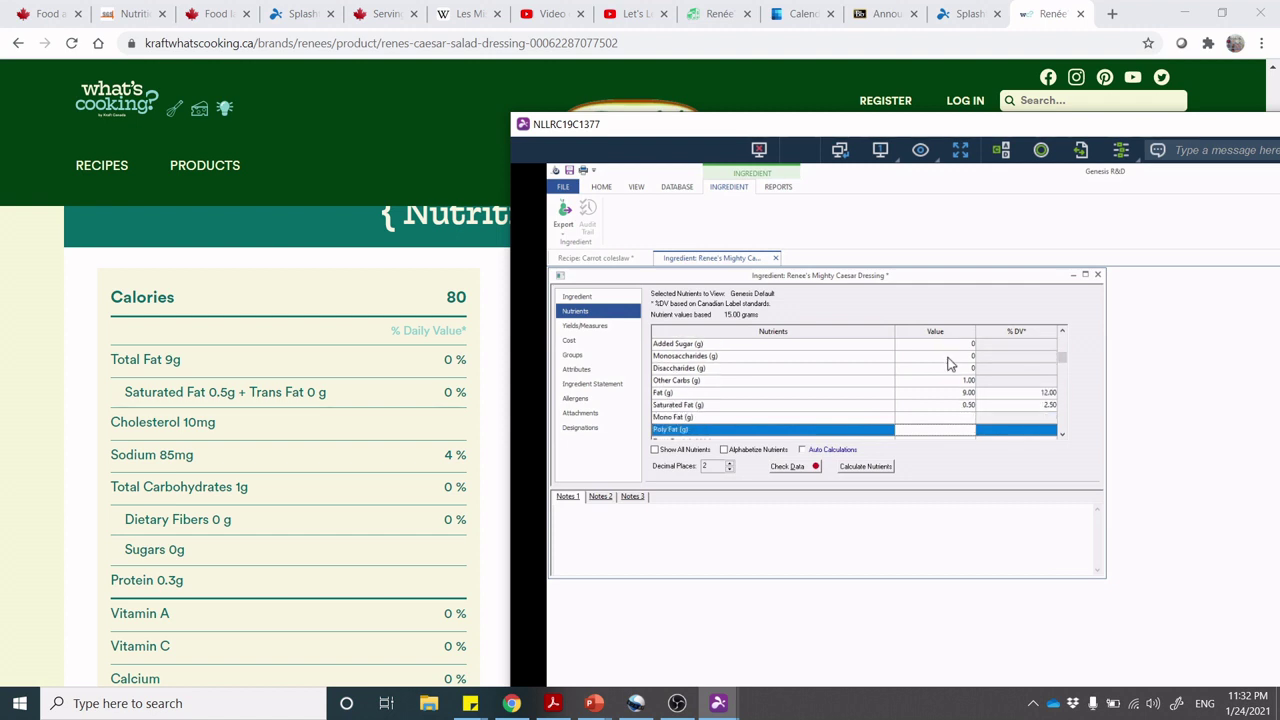
pyautogui.press('Return')
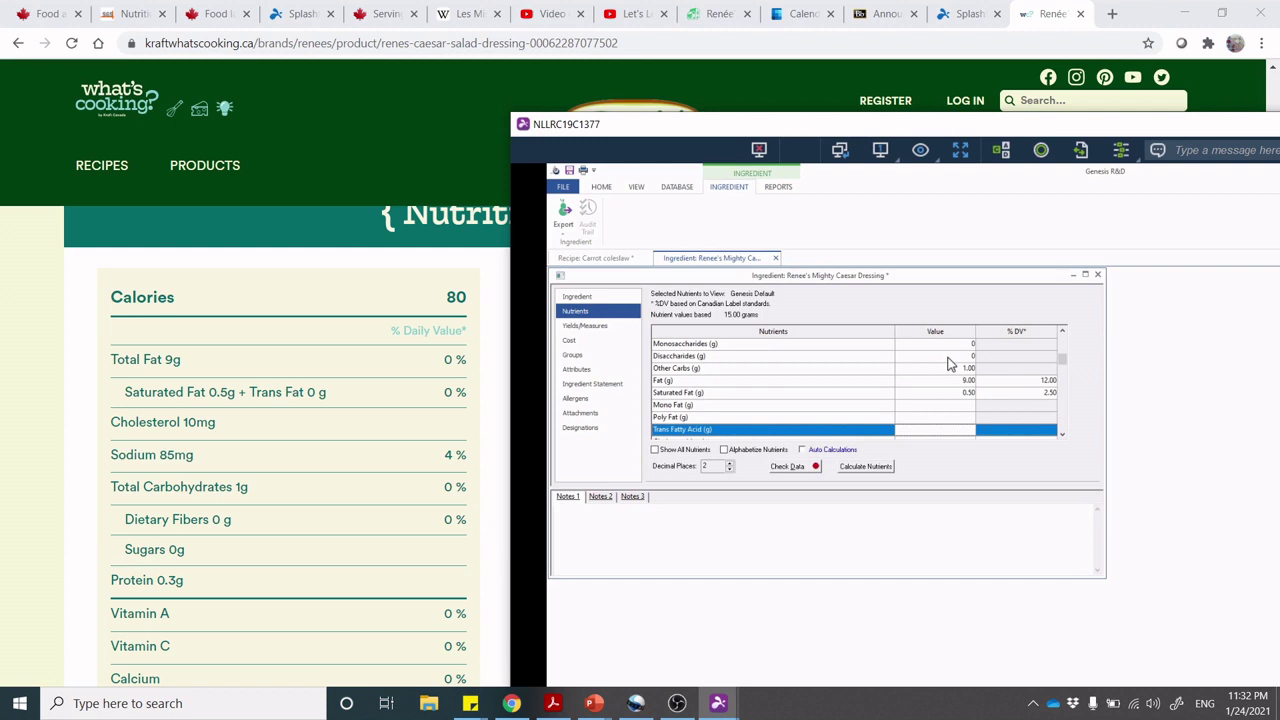
pyautogui.press('Return')
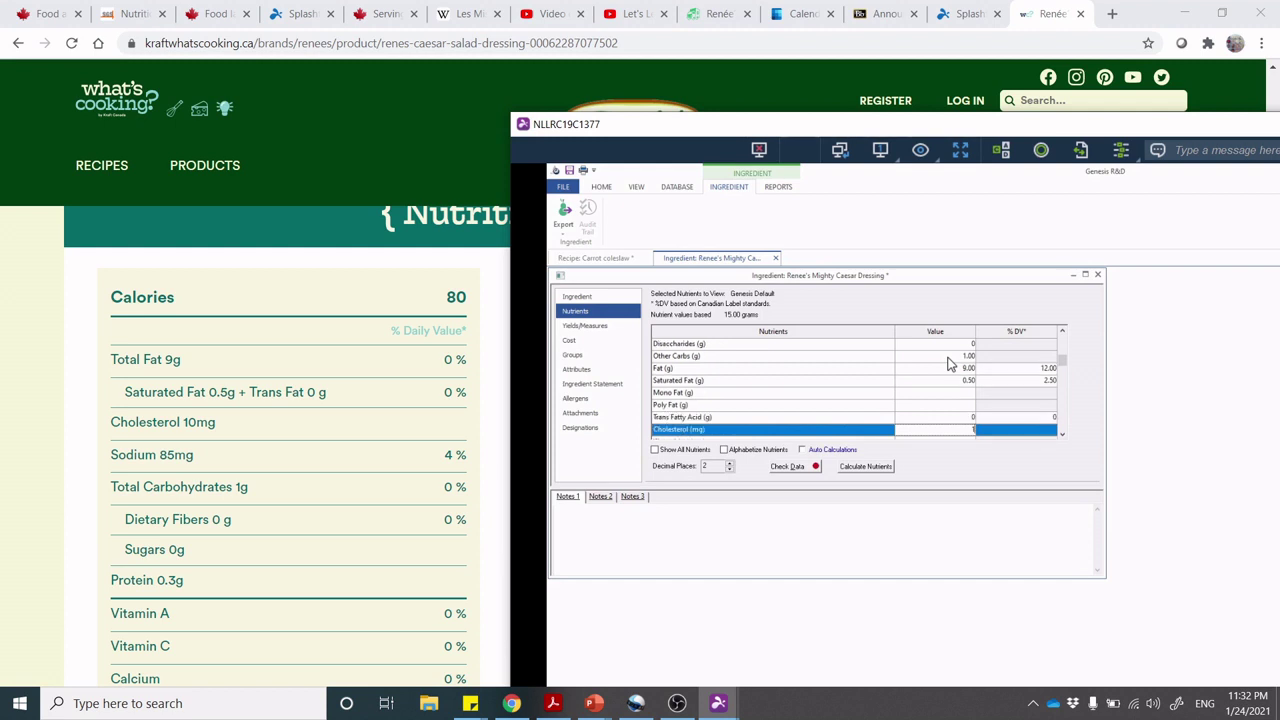
pyautogui.press('Return')
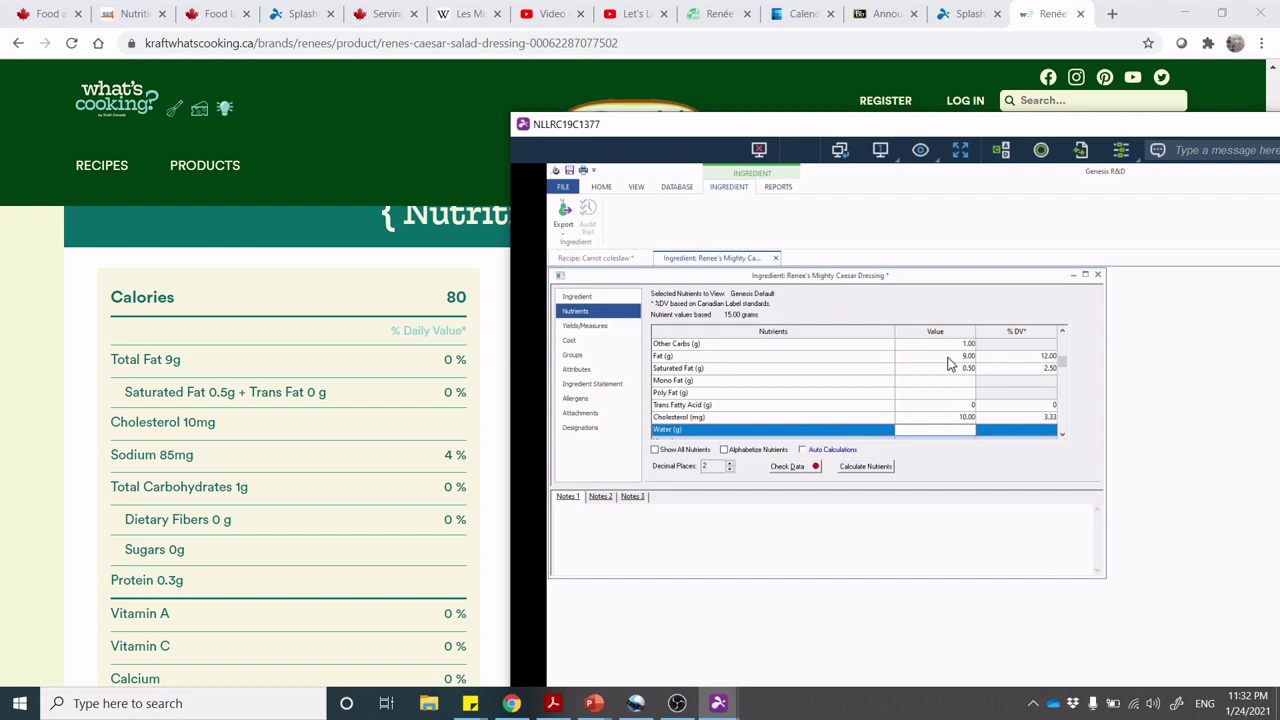
# Leave the dressing's water value blank and set Vitamin A - IU to 0.
pyautogui.press('Return')
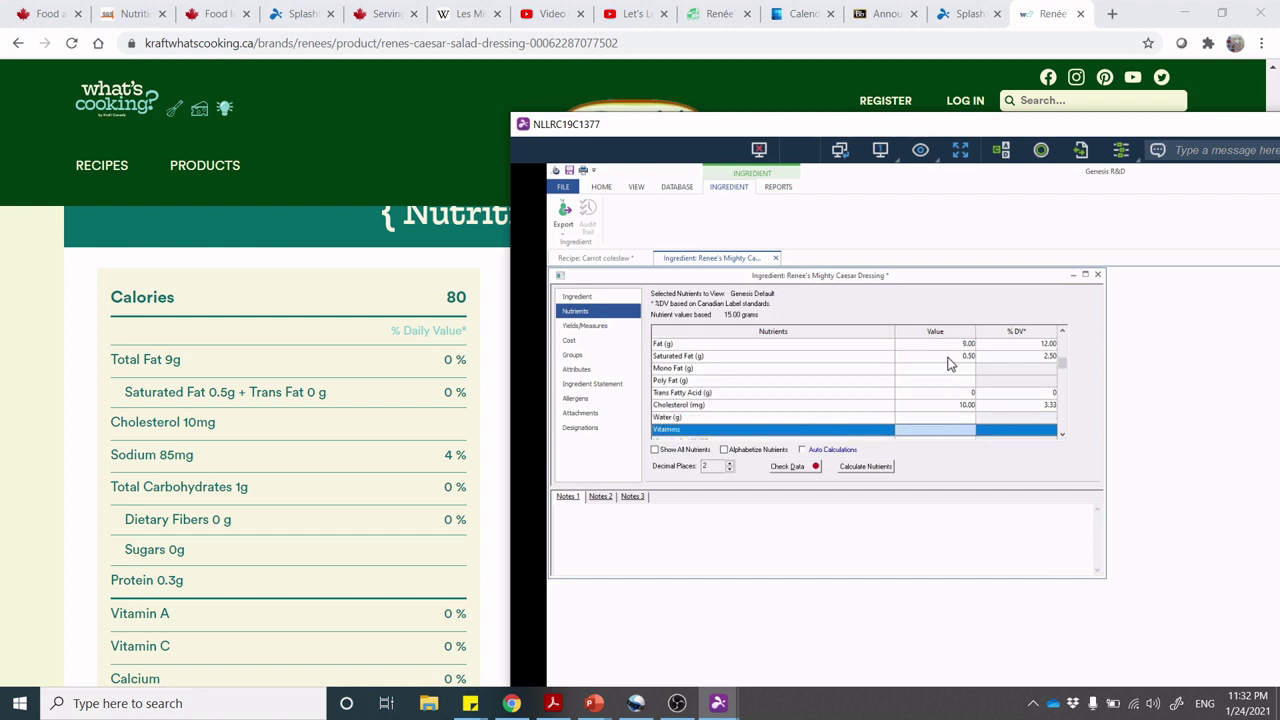
pyautogui.press('Return')
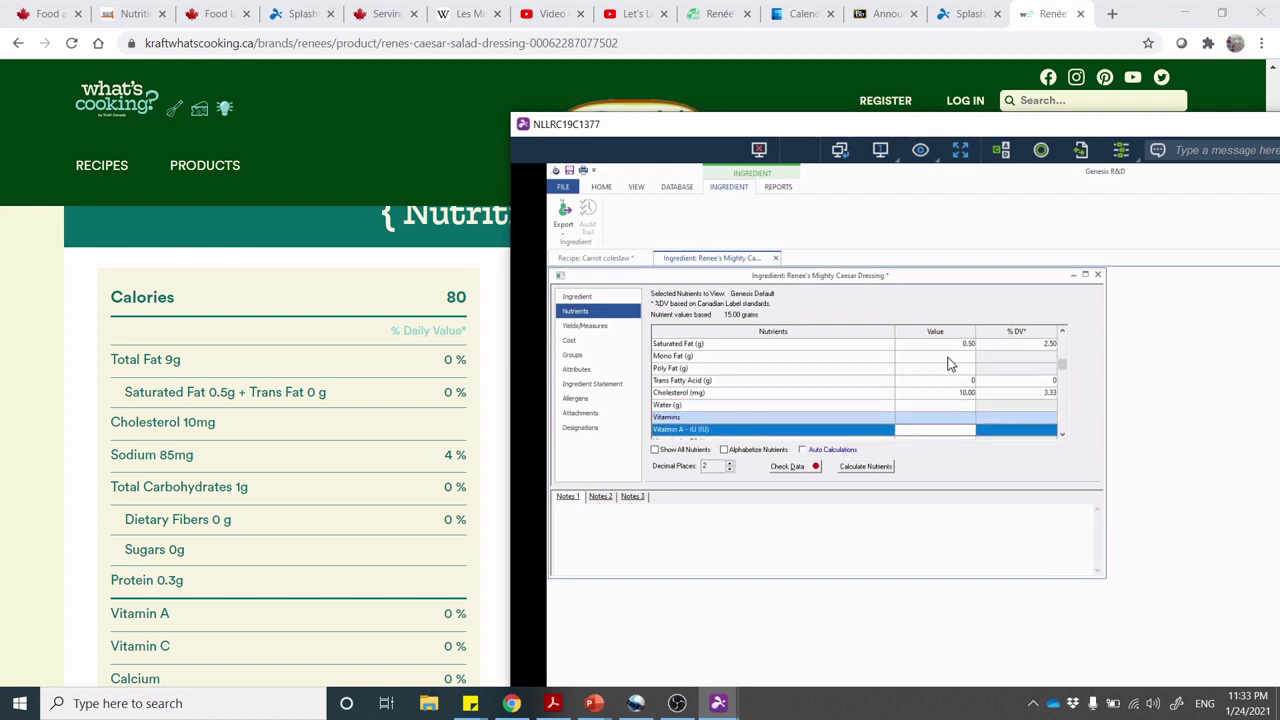
pyautogui.write('0')
pyautogui.press('Return')
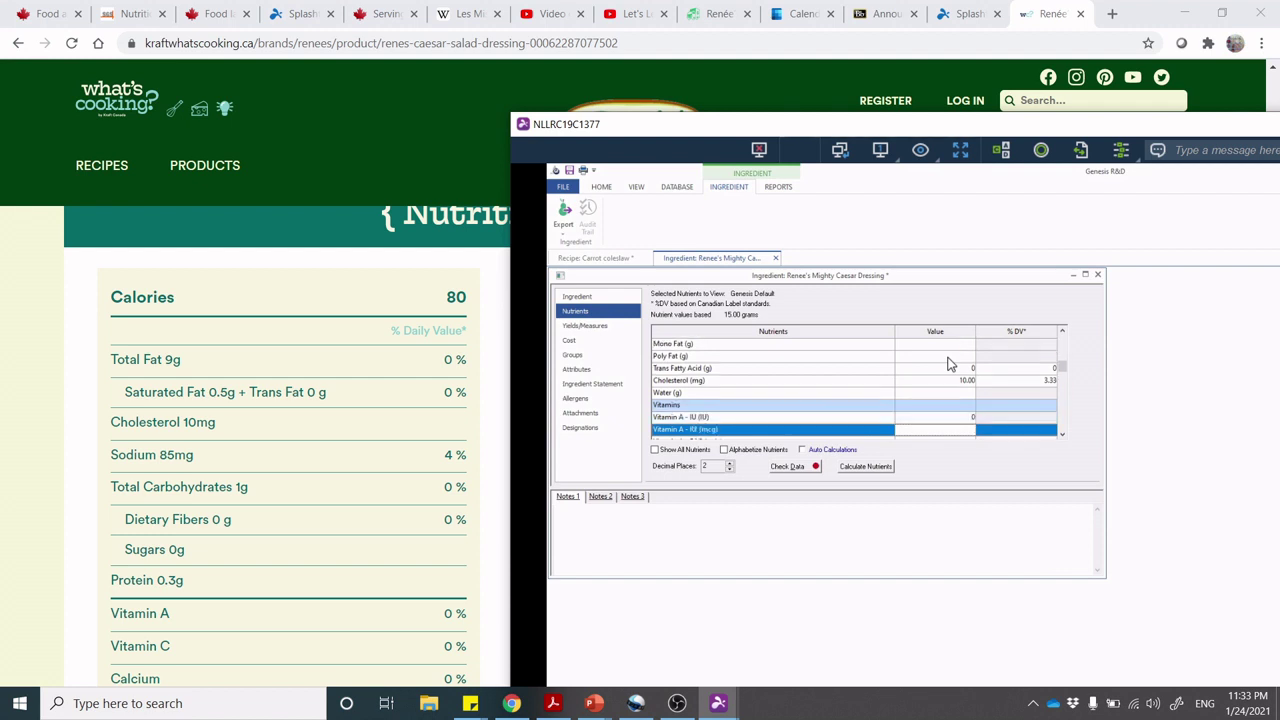
# Check the vitamin and mineral values on the Renée's dressing web page, then switch back to Genesis R&D.
pyautogui.click(464, 131)
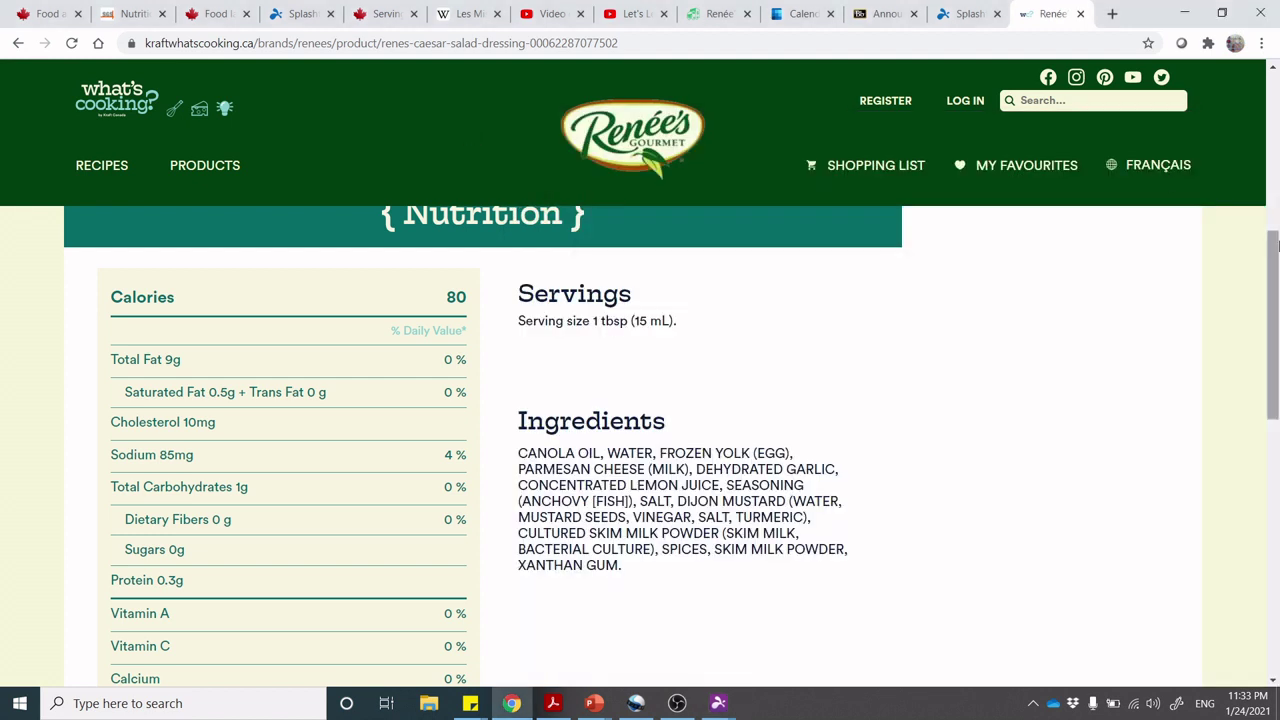
pyautogui.scroll(-1, 1275, 295)
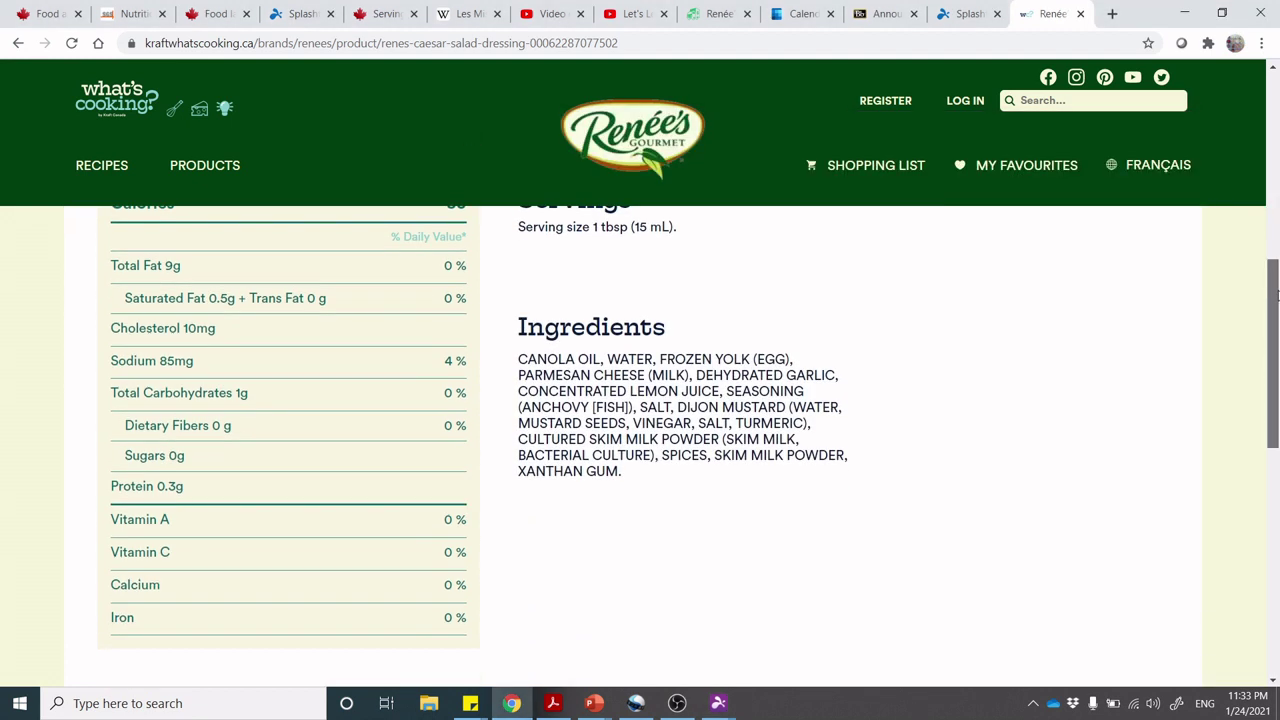
pyautogui.click(720, 703)
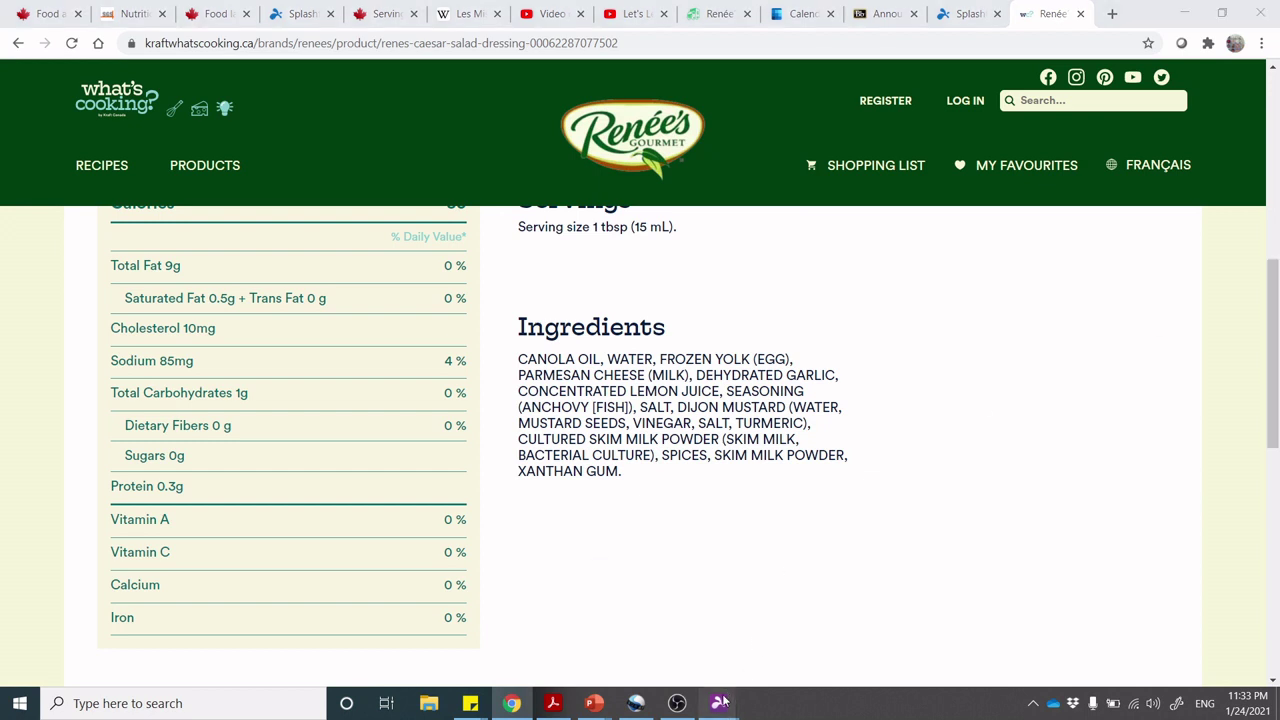
pyautogui.click(763, 632)
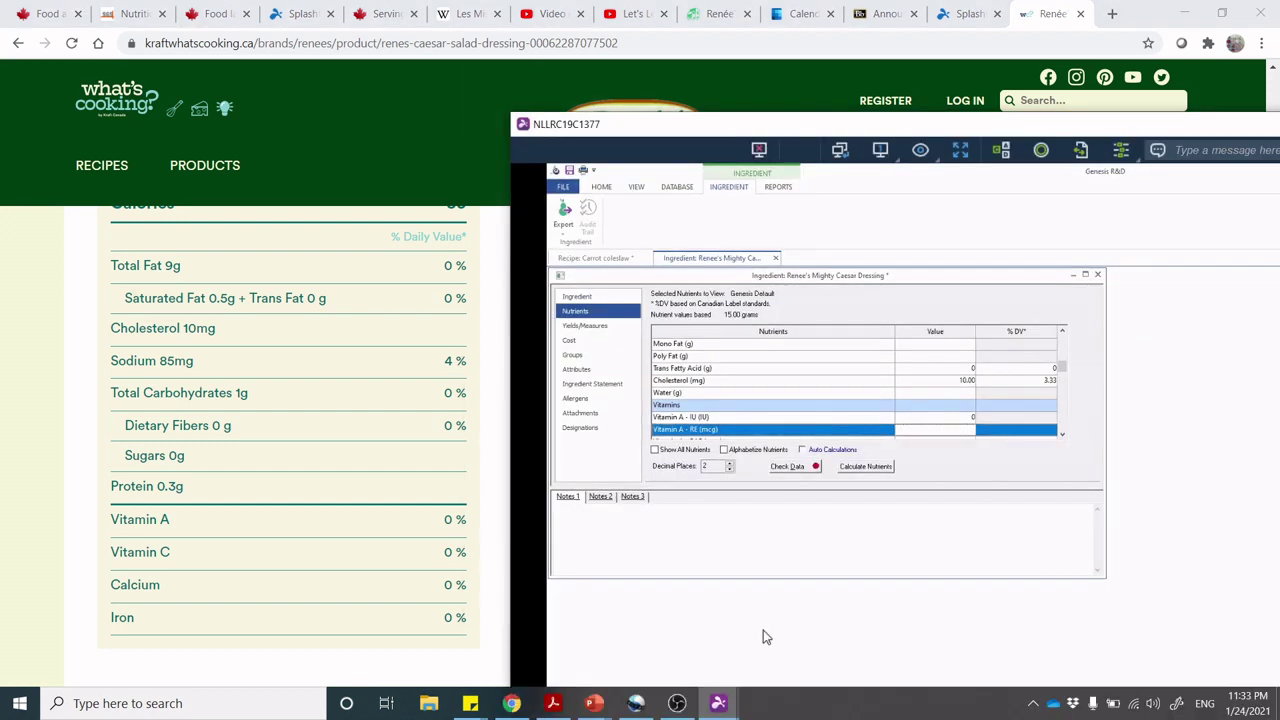
# Enter 0 for Vitamin A - RE and RAE, carotenoid RE, retinol RE, beta-carotene, thiamin, riboflavin and niacin.
pyautogui.press('Down')
pyautogui.press('Down')
pyautogui.press('Down')
pyautogui.press('Down')
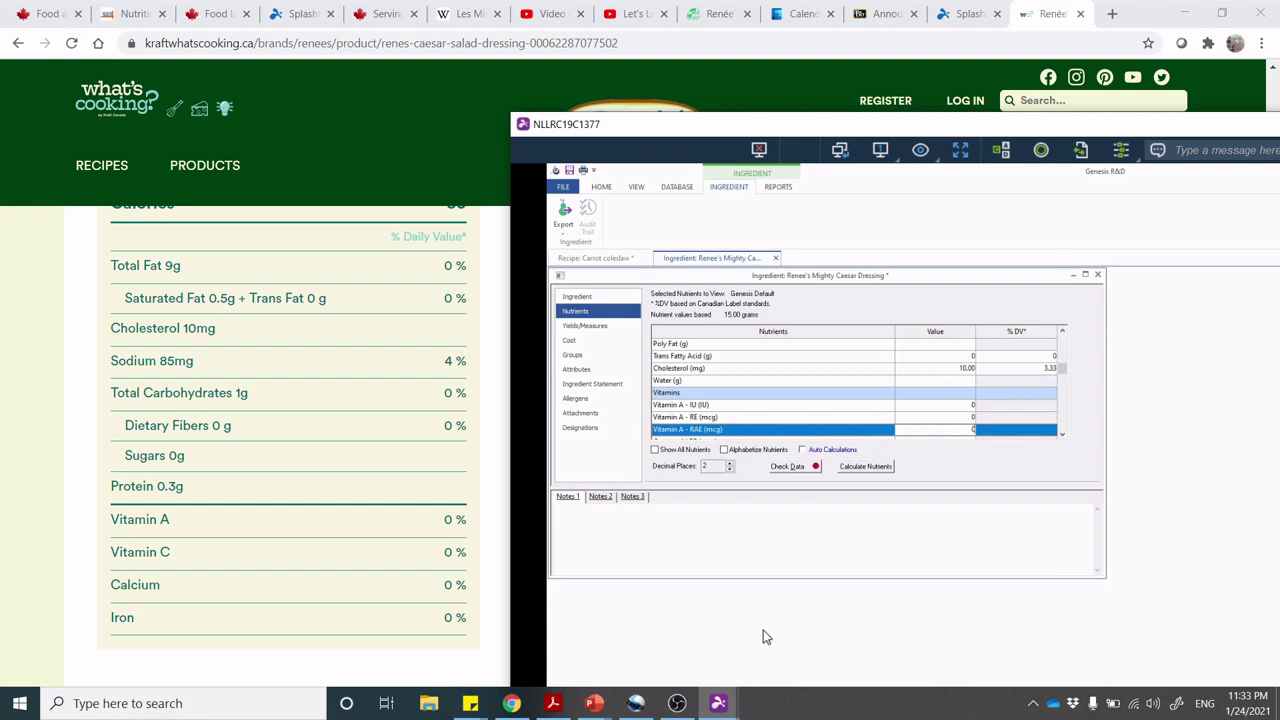
pyautogui.press('Down')
pyautogui.press('Down')
pyautogui.press('Down')
pyautogui.press('Down')
pyautogui.press('Down')
pyautogui.press('Down')
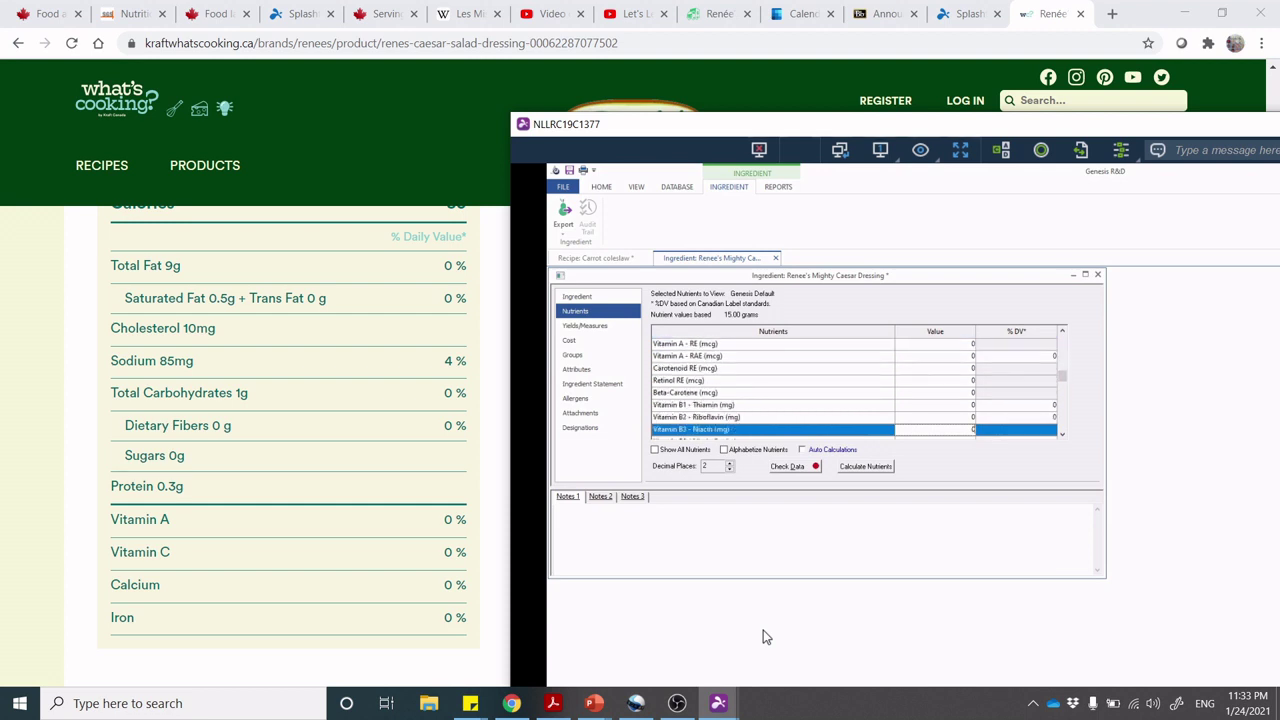
# Enter 0 for the remaining vitamins, from niacin equivalents and B6 through vitamin K and pantothenic acid.
pyautogui.press('Down')
pyautogui.press('Down')
pyautogui.press('Down')
pyautogui.press('Down')
pyautogui.press('Down')
pyautogui.press('Down')
pyautogui.press('Down')
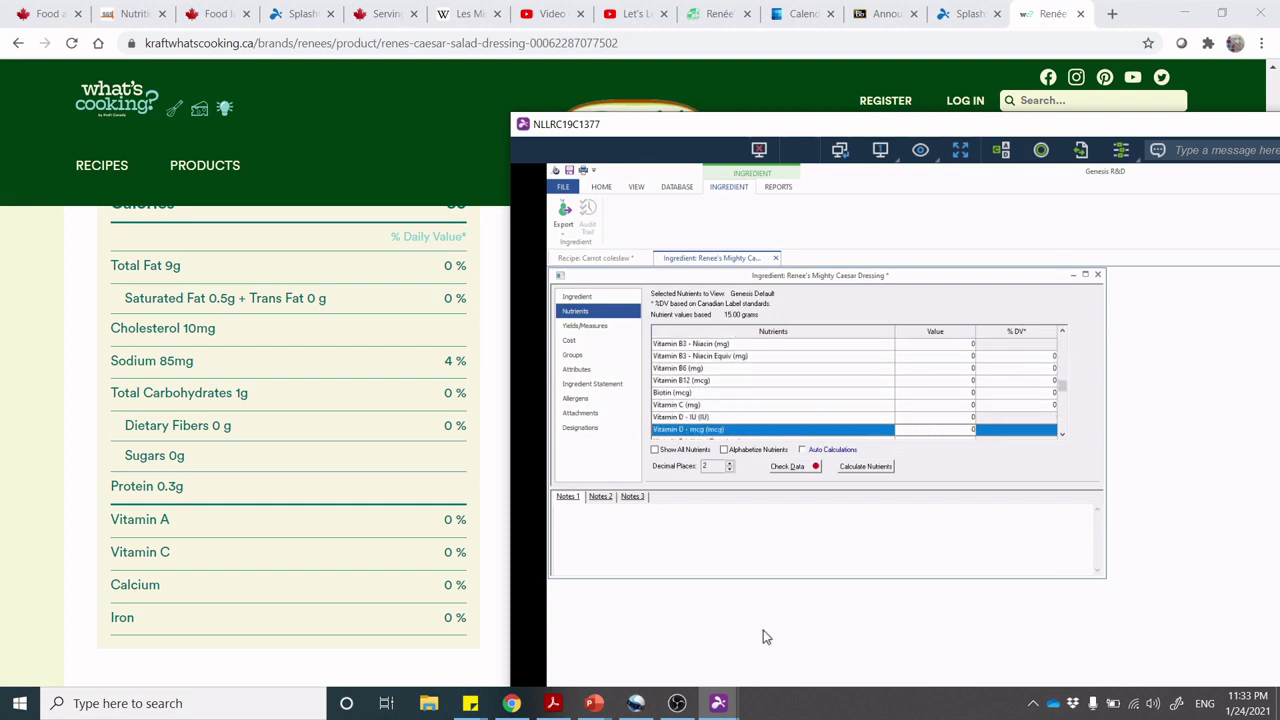
pyautogui.press('Down')
pyautogui.press('Down')
pyautogui.press('Down')
pyautogui.press('Down')
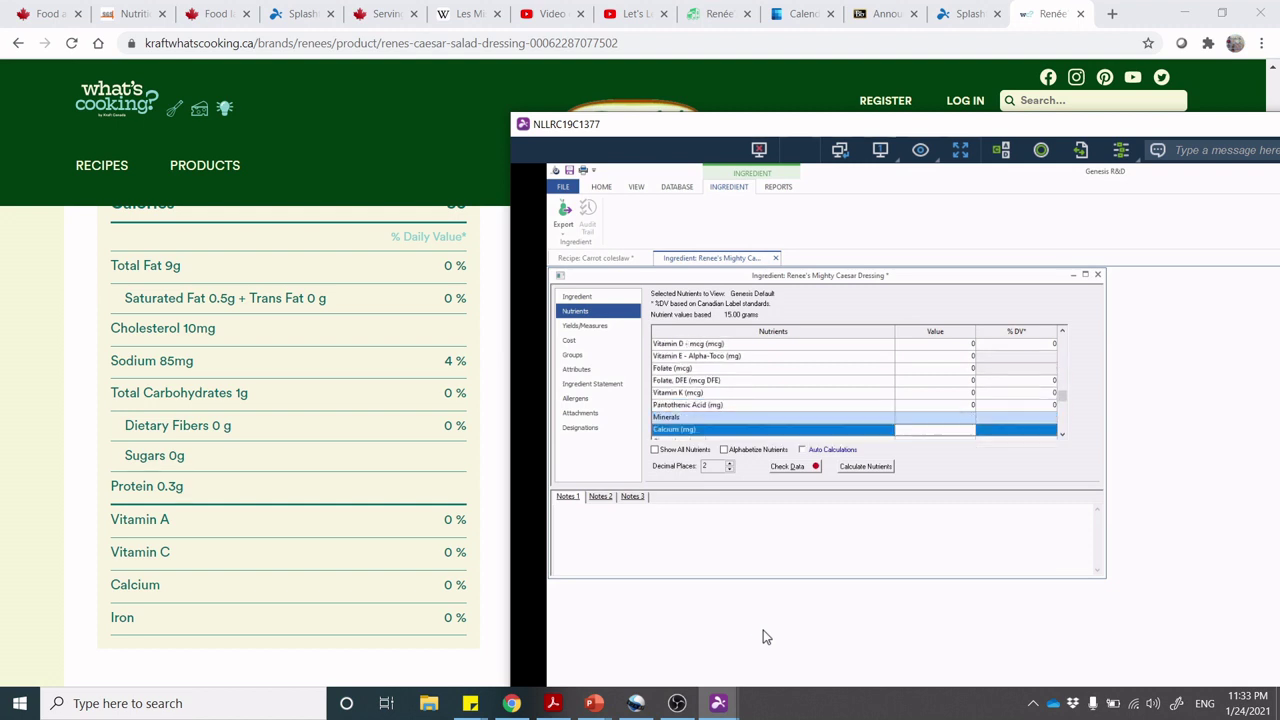
# Enter 0 for every mineral from calcium through zinc, including sodium.
pyautogui.press('Down')
pyautogui.press('Down')
pyautogui.press('Down')
pyautogui.press('Down')
pyautogui.press('Down')
pyautogui.press('Down')
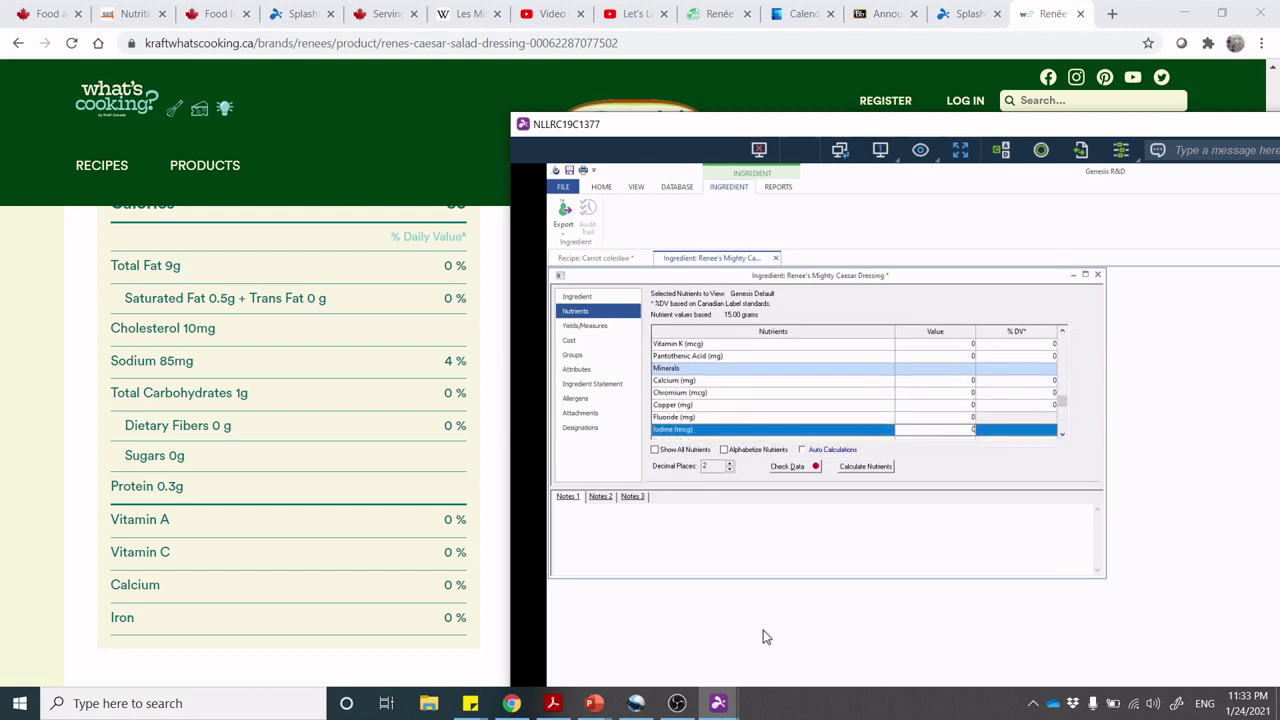
pyautogui.press('Down')
pyautogui.press('Down')
pyautogui.press('Down')
pyautogui.press('Down')
pyautogui.press('Down')
pyautogui.press('Down')
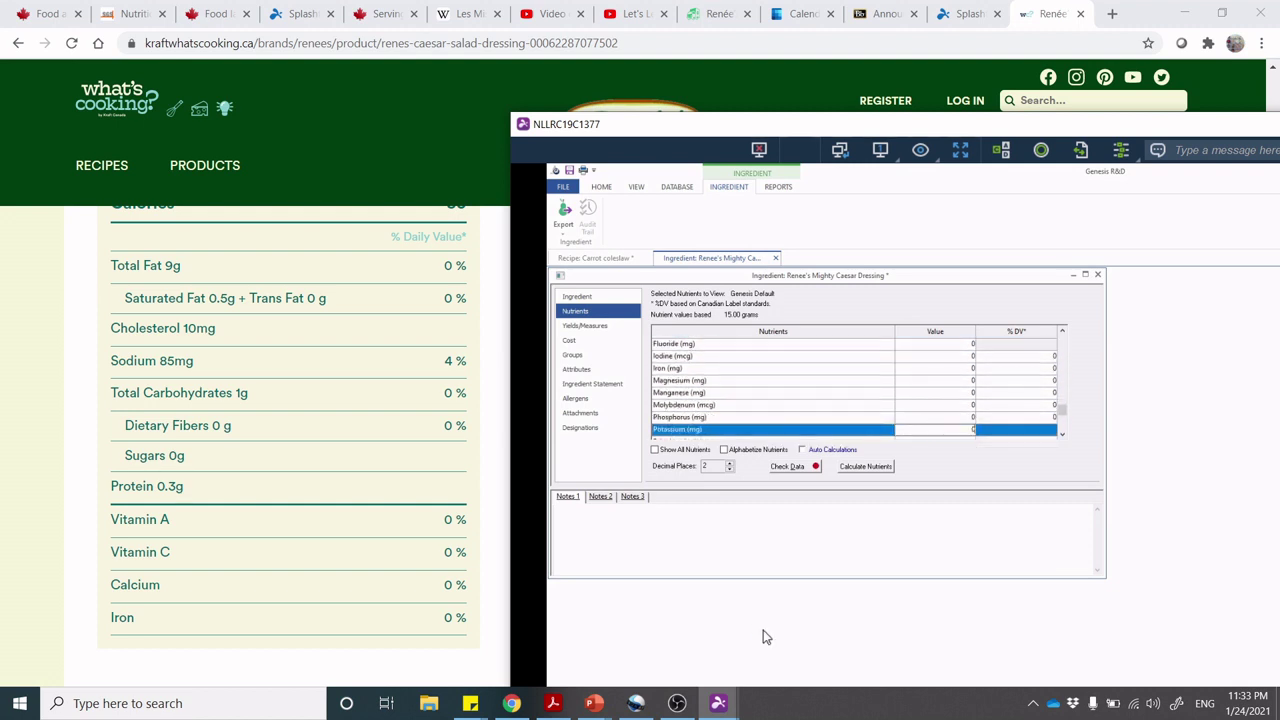
pyautogui.press('Down')
pyautogui.press('Down')
pyautogui.press('Down')
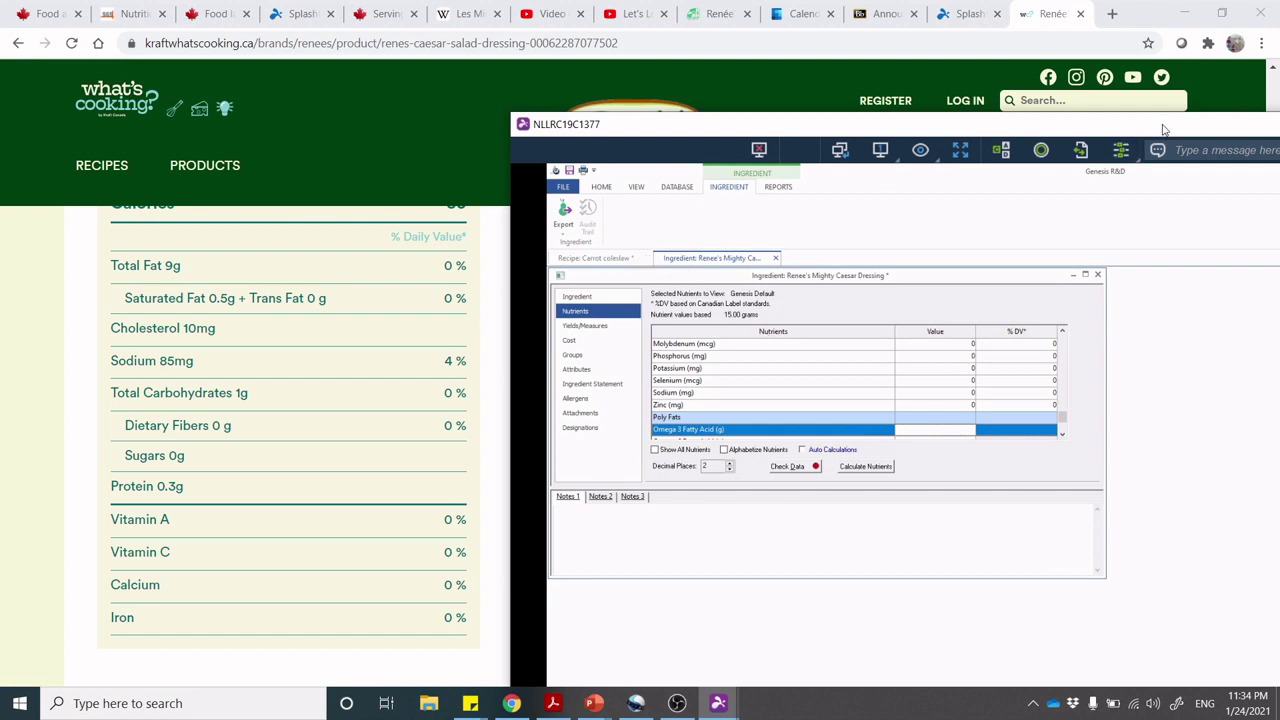
# Maximize the remote session window and the dressing's ingredient window inside it.
pyautogui.moveTo(1163, 128); pyautogui.dragTo(996, 117)
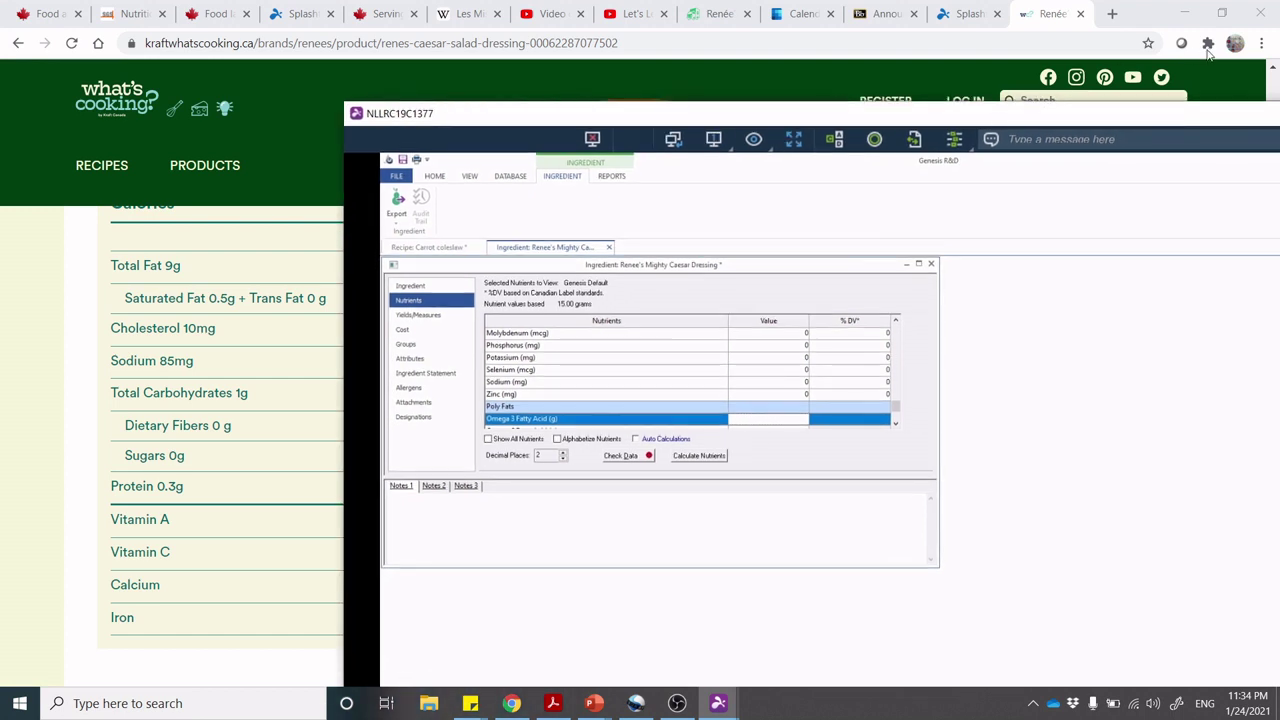
pyautogui.doubleClick(1206, 116)
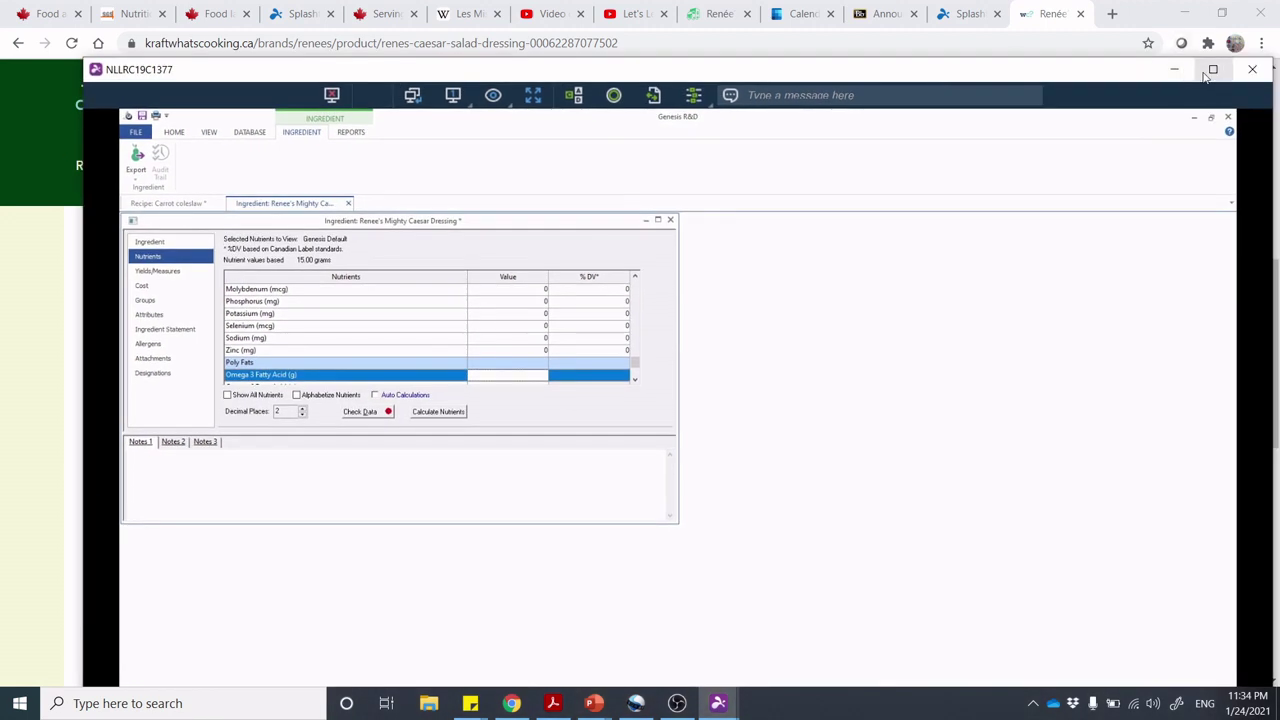
pyautogui.click(1212, 70)
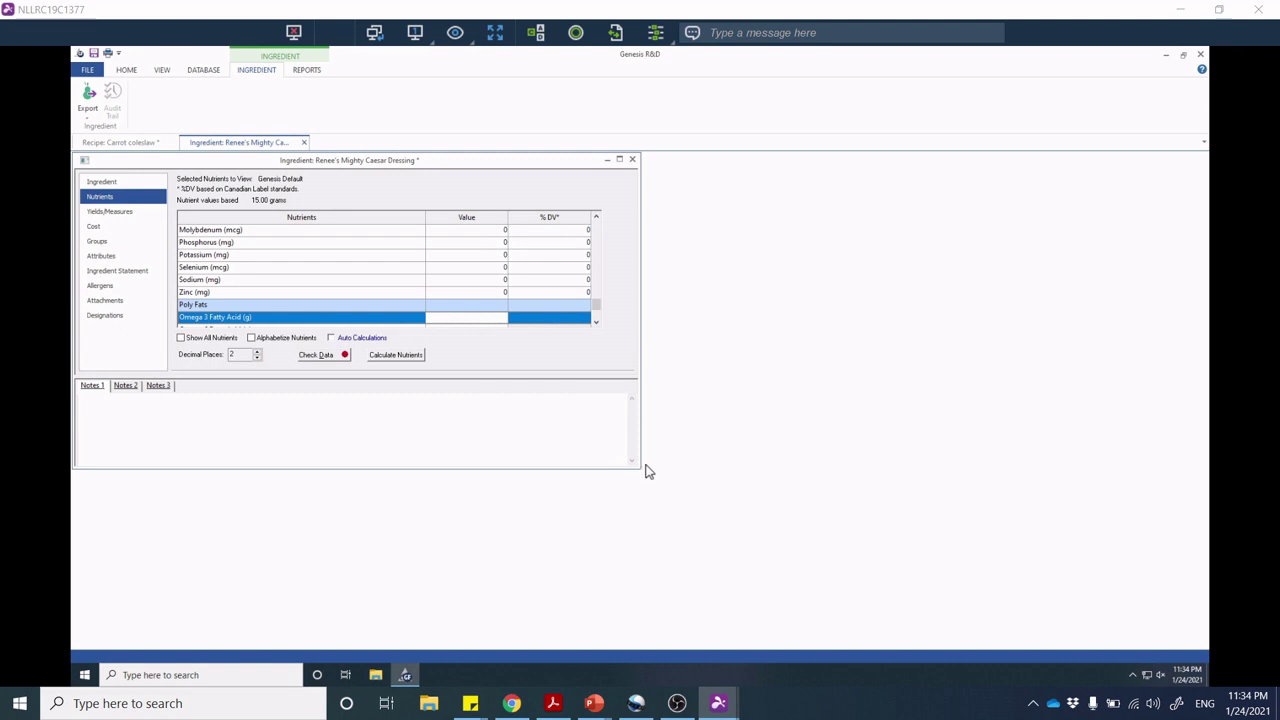
pyautogui.click(619, 160)
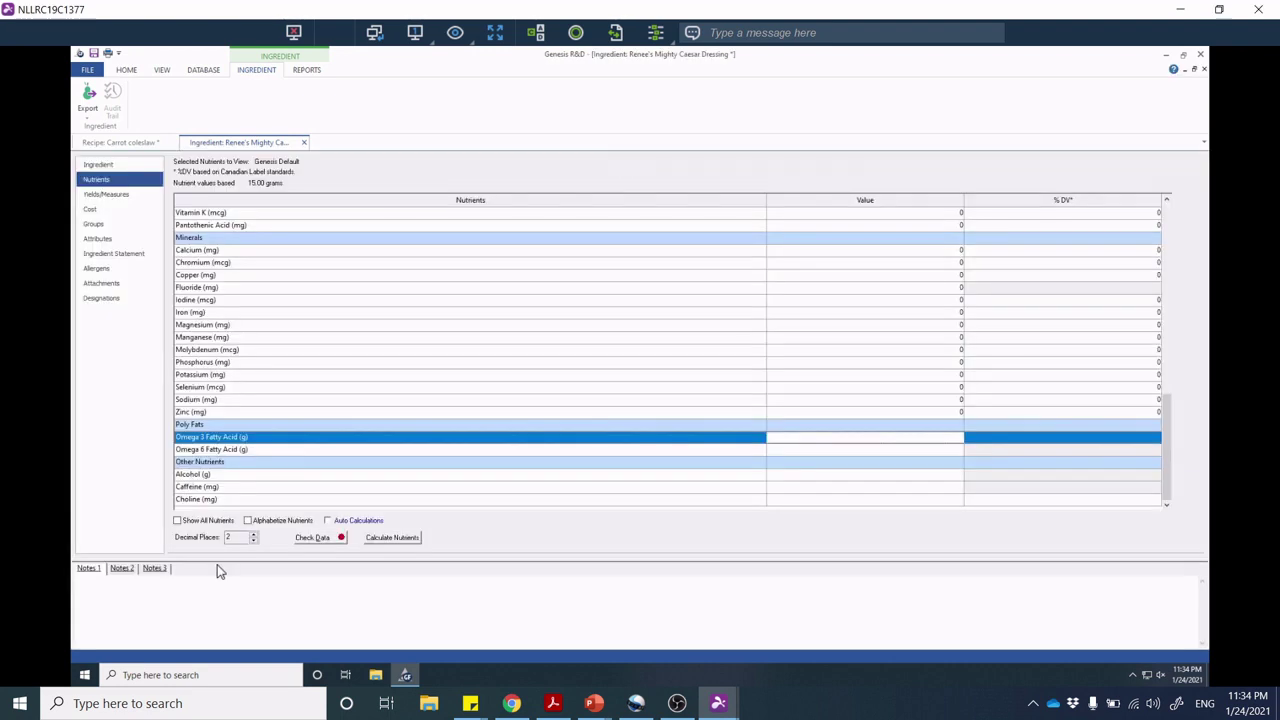
# Run the data check on the dressing and position the Check Components window clear of the upper basic component values.
pyautogui.click(322, 541)
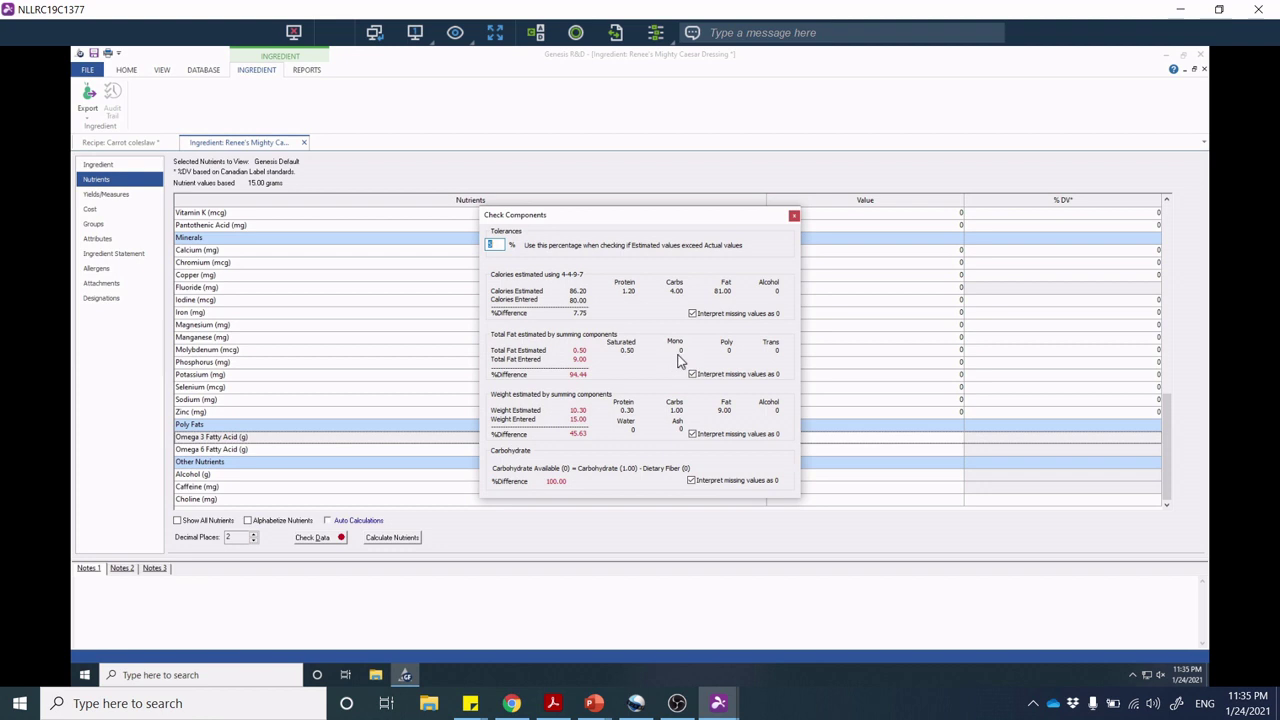
pyautogui.click(866, 300)
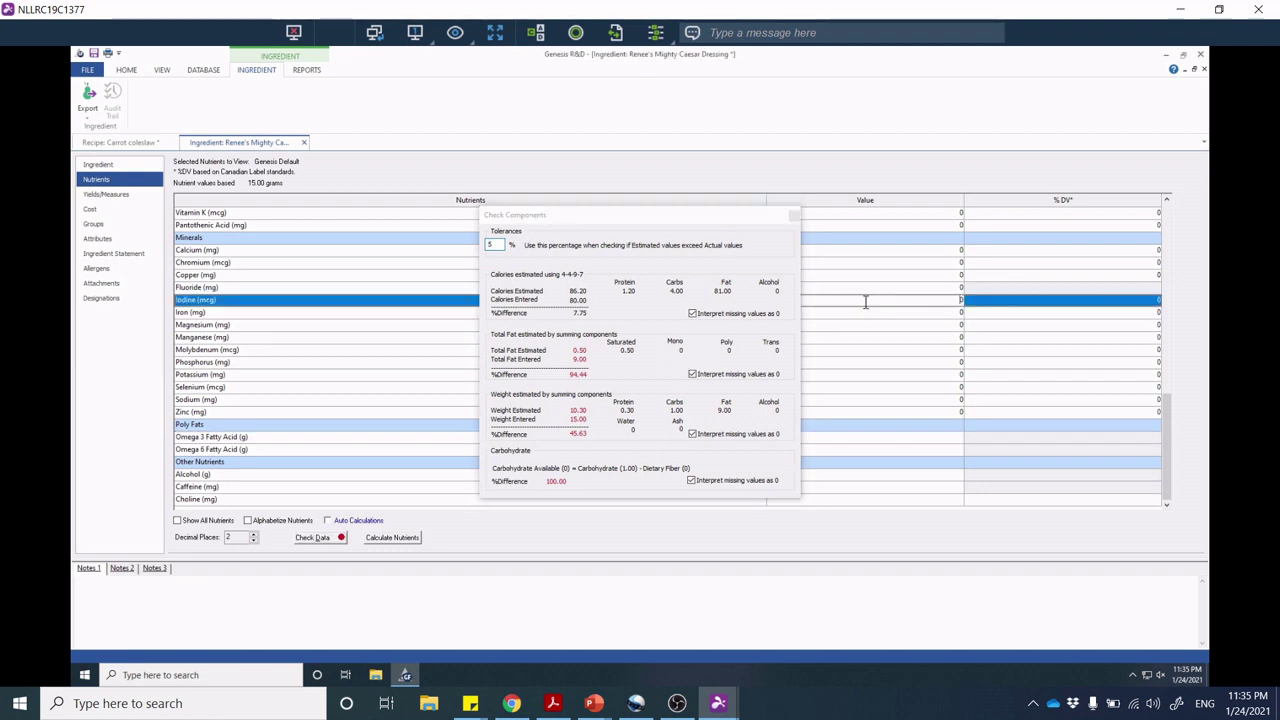
pyautogui.click(1159, 426)
pyautogui.moveTo(1165, 430); pyautogui.dragTo(1170, 215)
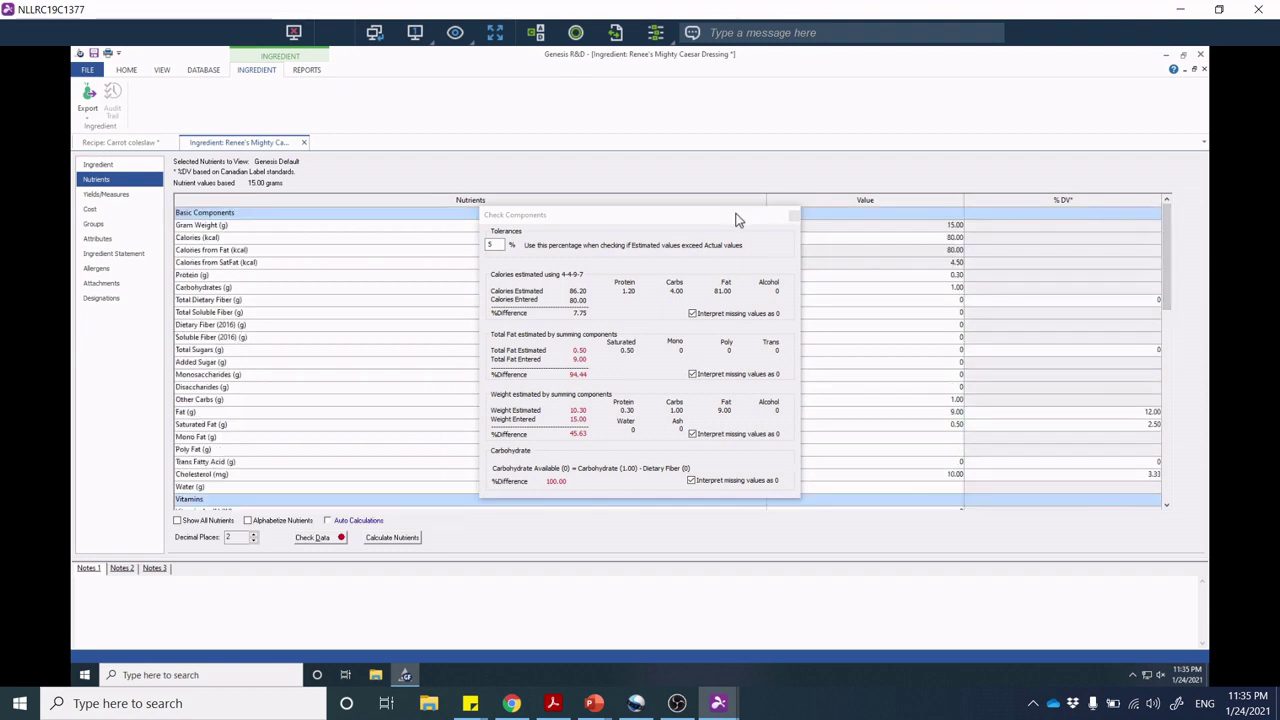
pyautogui.moveTo(737, 218); pyautogui.dragTo(737, 355)
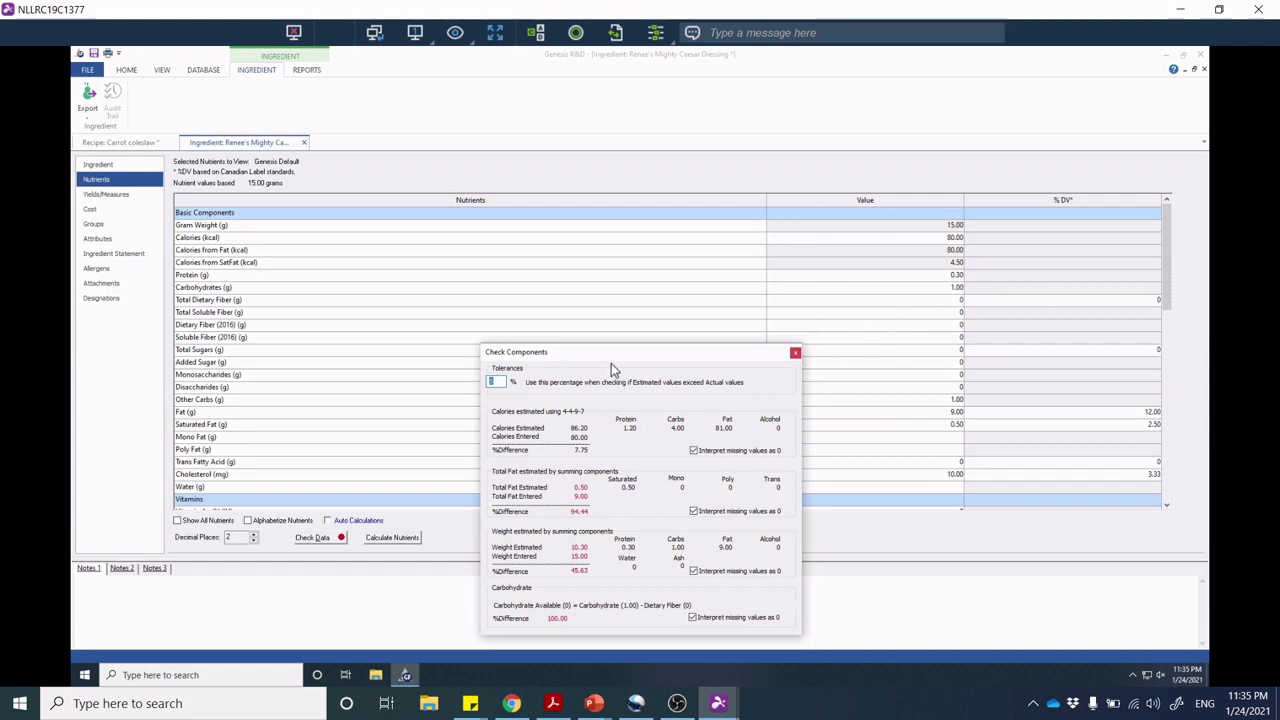
pyautogui.moveTo(610, 359); pyautogui.dragTo(597, 321)
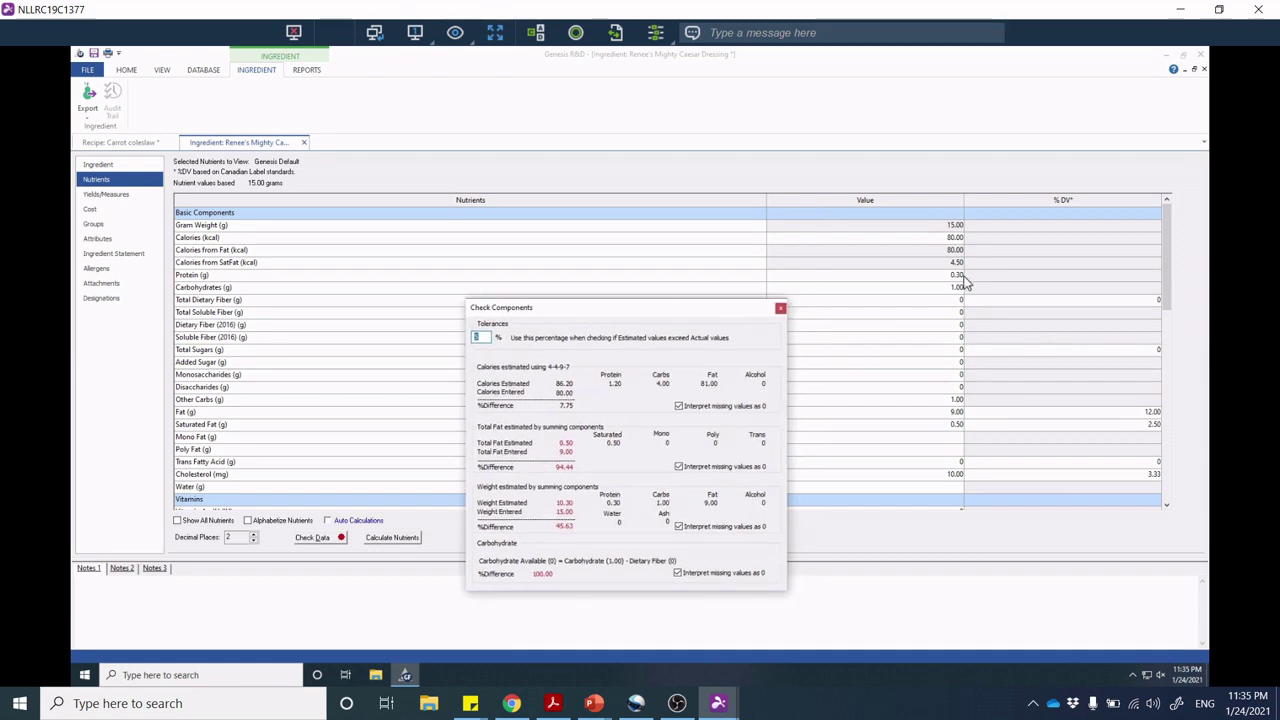
# Set the dressing's mono fat to 4 g and poly fat to 4.5 g.
pyautogui.click(1174, 267)
pyautogui.scroll(-1, 1173, 265)
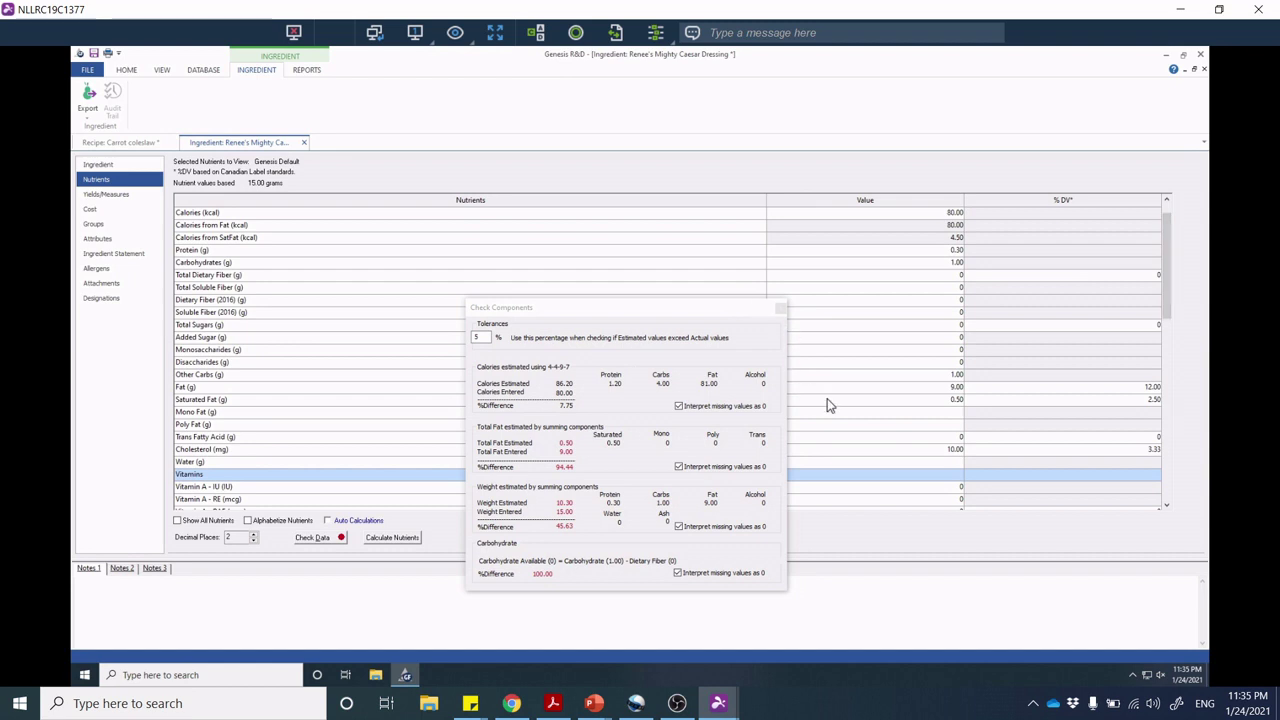
pyautogui.click(857, 413)
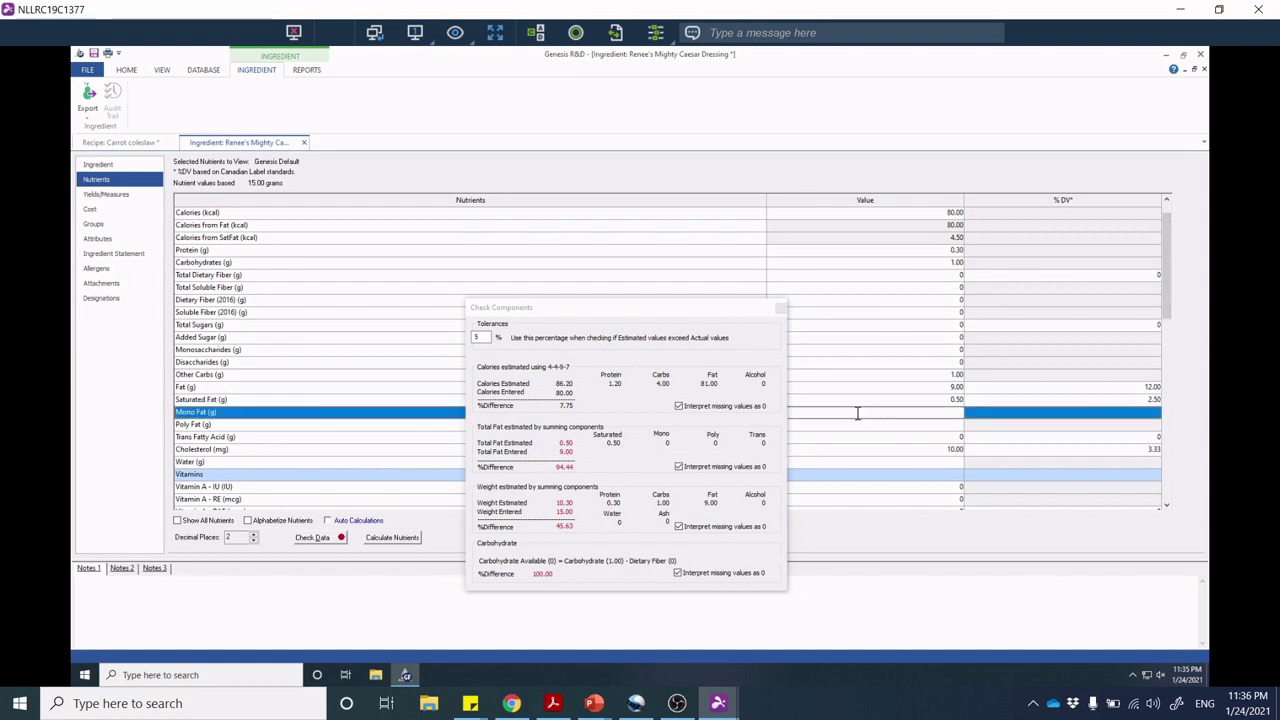
pyautogui.press('Return')
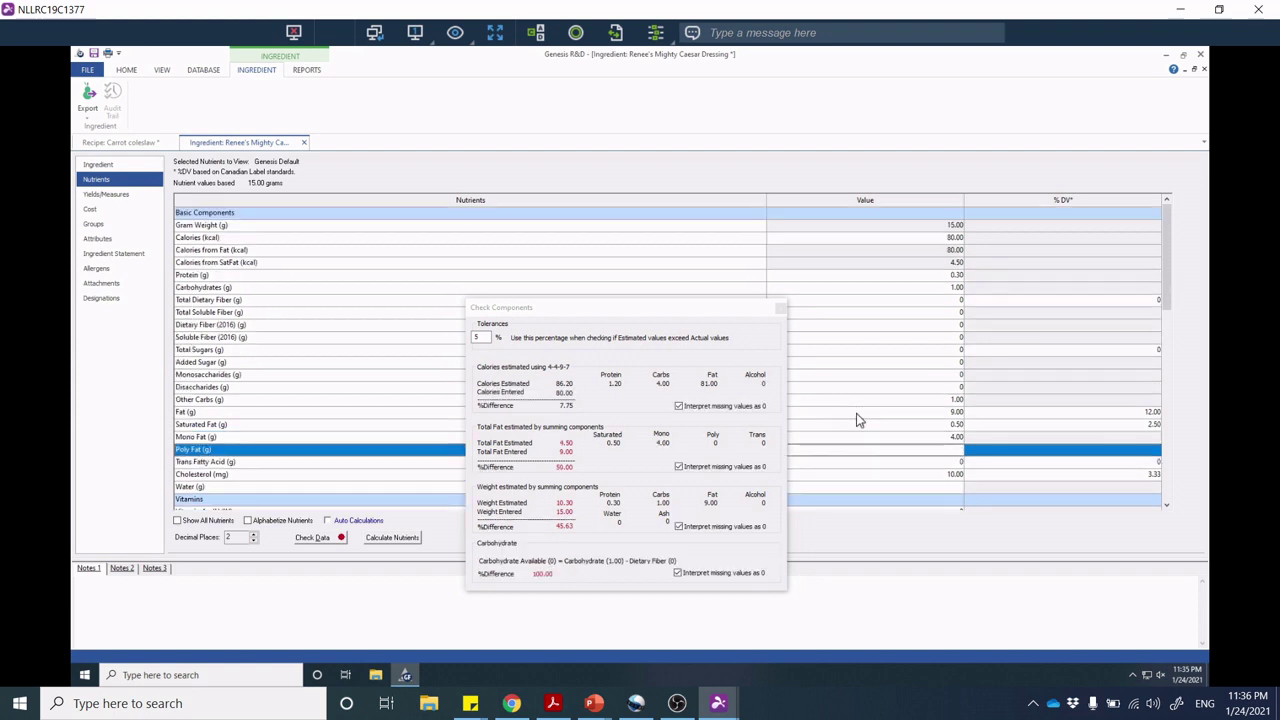
pyautogui.write('4.5')
pyautogui.press('Return')
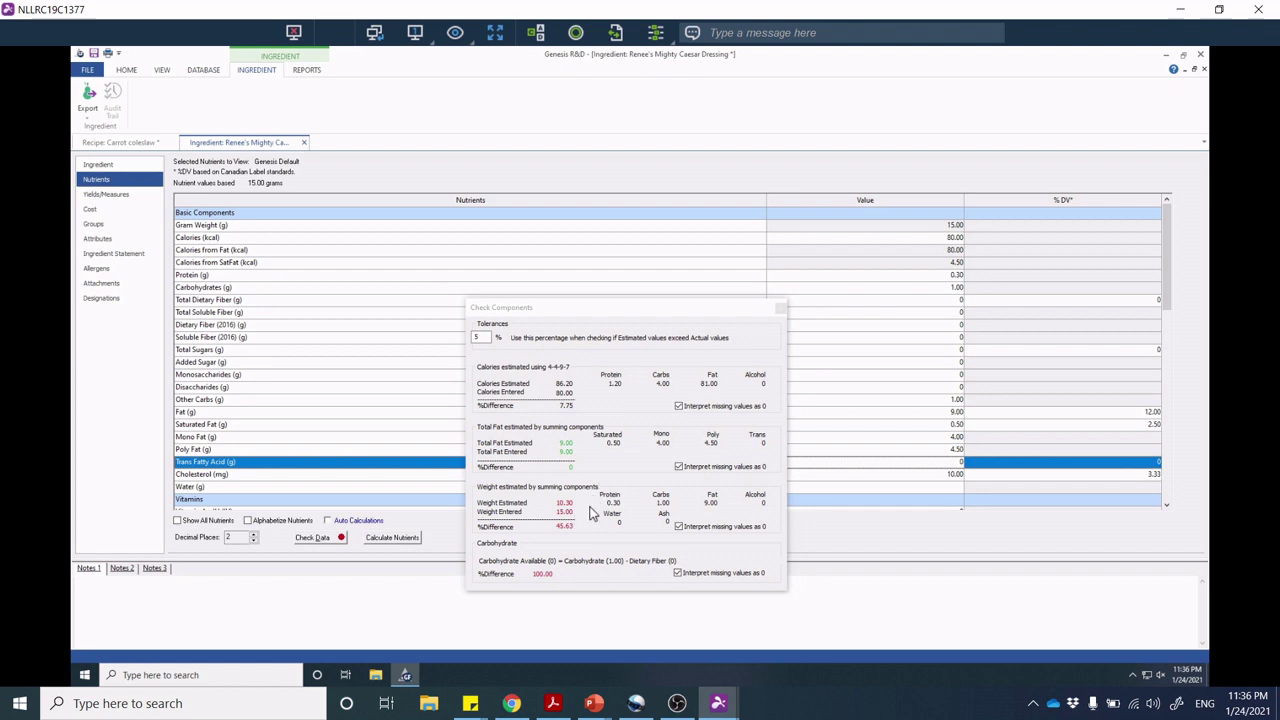
# Set the dressing's water content to 4.7 g.
pyautogui.click(909, 489)
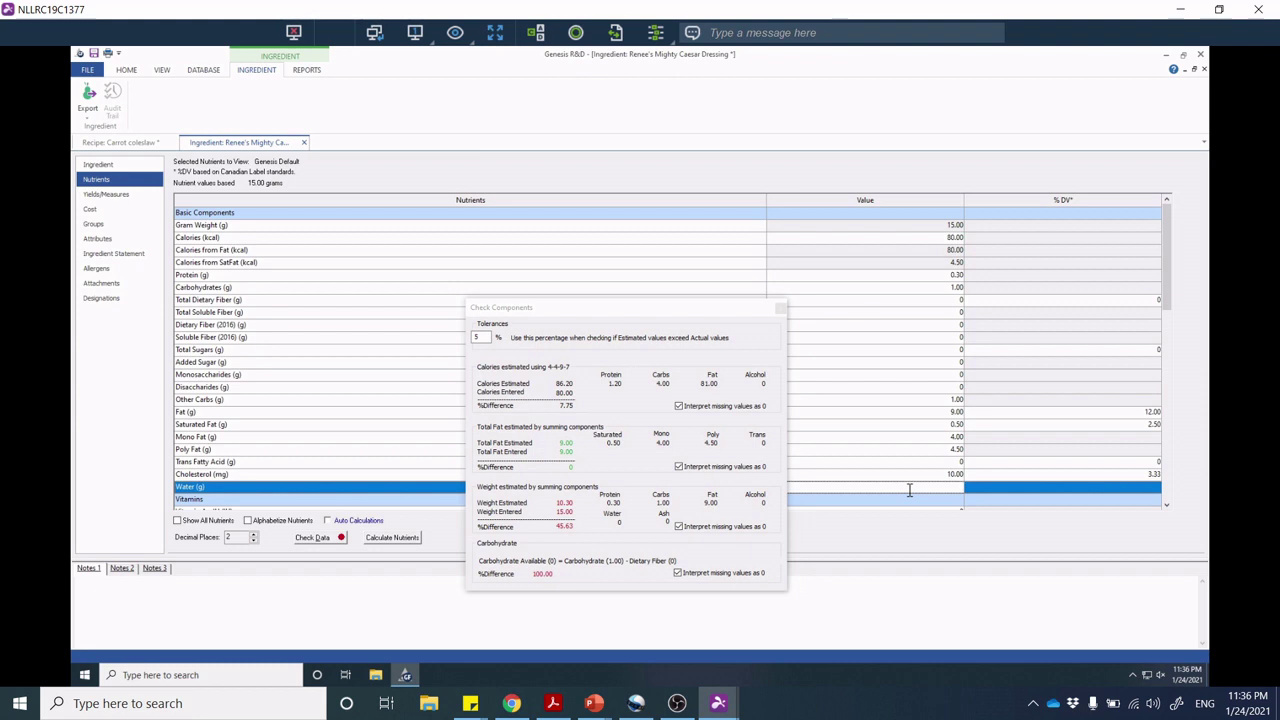
pyautogui.write('4.7')
pyautogui.press('Return')
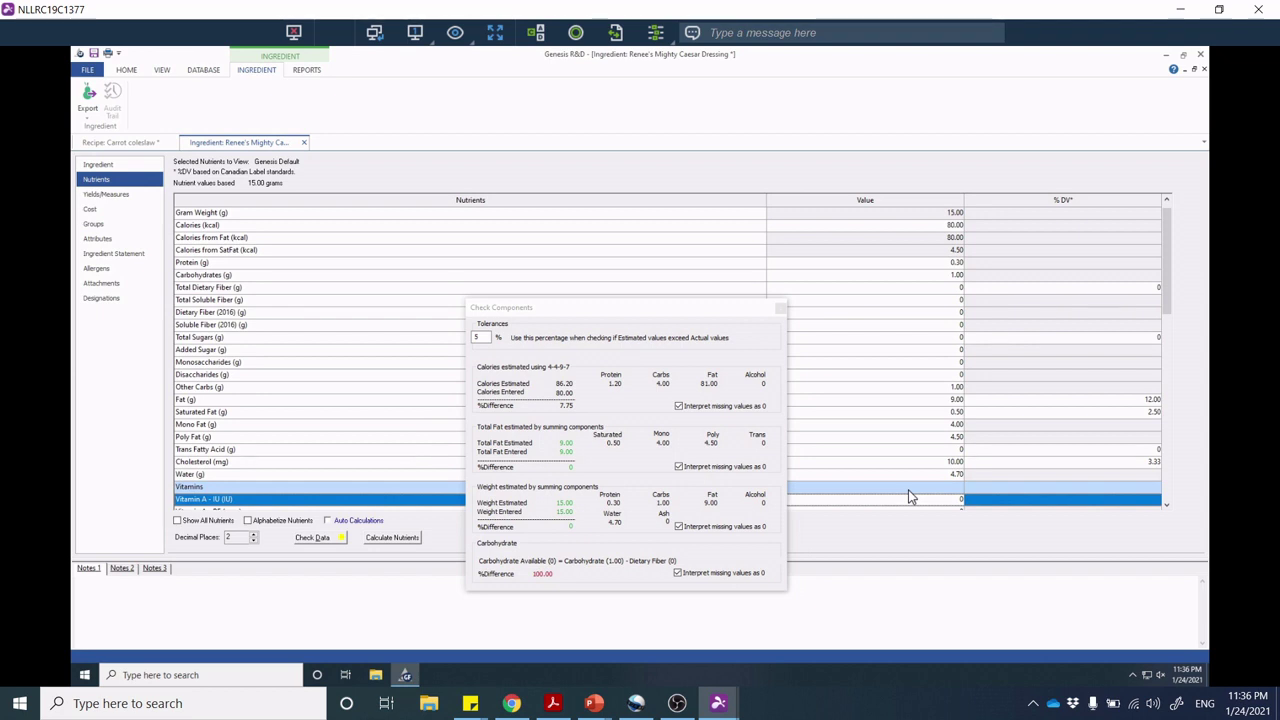
# Move the Check Components window off the carbohydrate and fiber rows and review their values against the carbohydrate check.
pyautogui.moveTo(1171, 273)
pyautogui.mouseDown()
pyautogui.moveTo(1178, 304)
pyautogui.moveTo(1211, 256)
pyautogui.moveTo(1191, 250)
pyautogui.moveTo(1176, 341)
pyautogui.moveTo(1170, 280)
pyautogui.moveTo(1167, 292)
pyautogui.mouseUp()
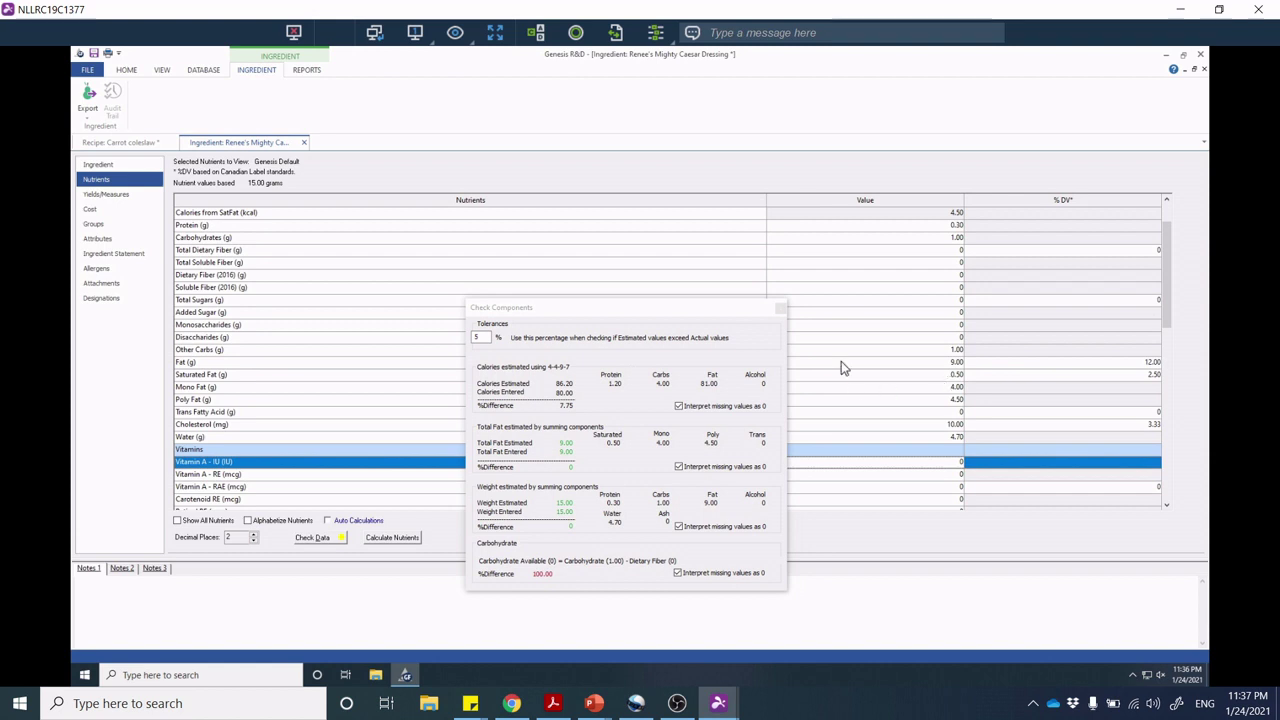
pyautogui.moveTo(723, 306); pyautogui.dragTo(686, 154)
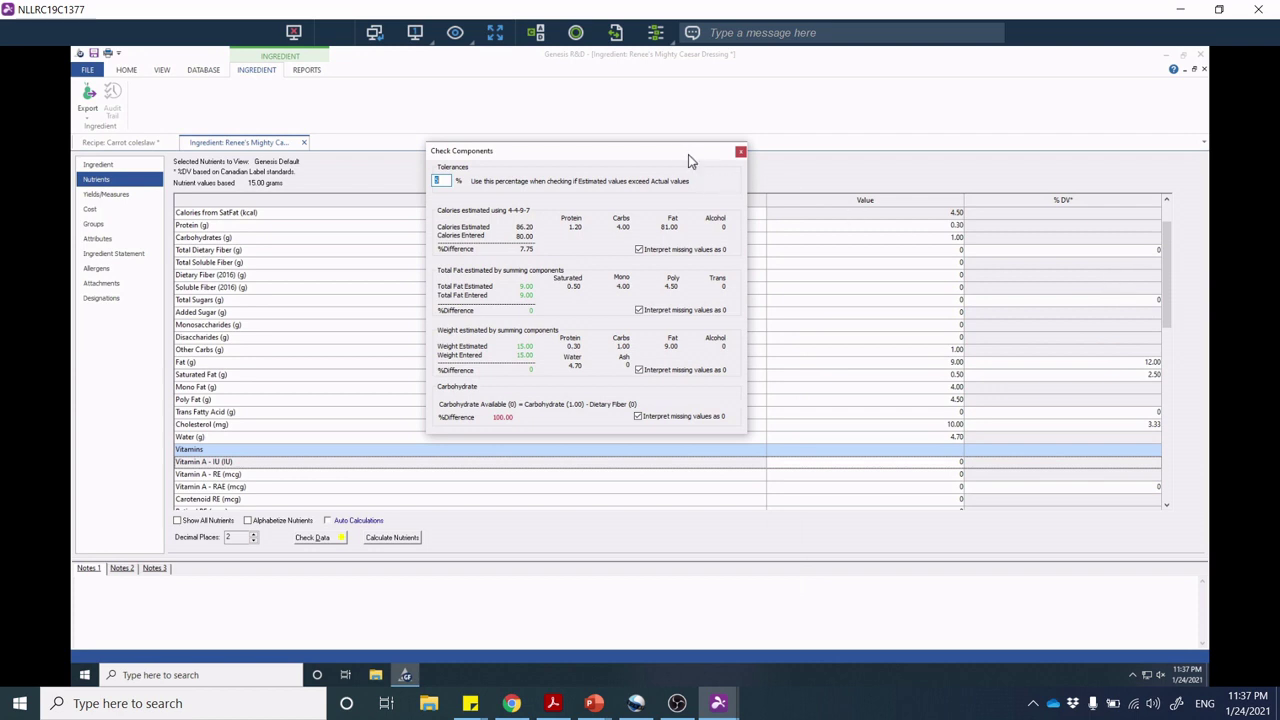
pyautogui.moveTo(688, 153); pyautogui.dragTo(525, 383)
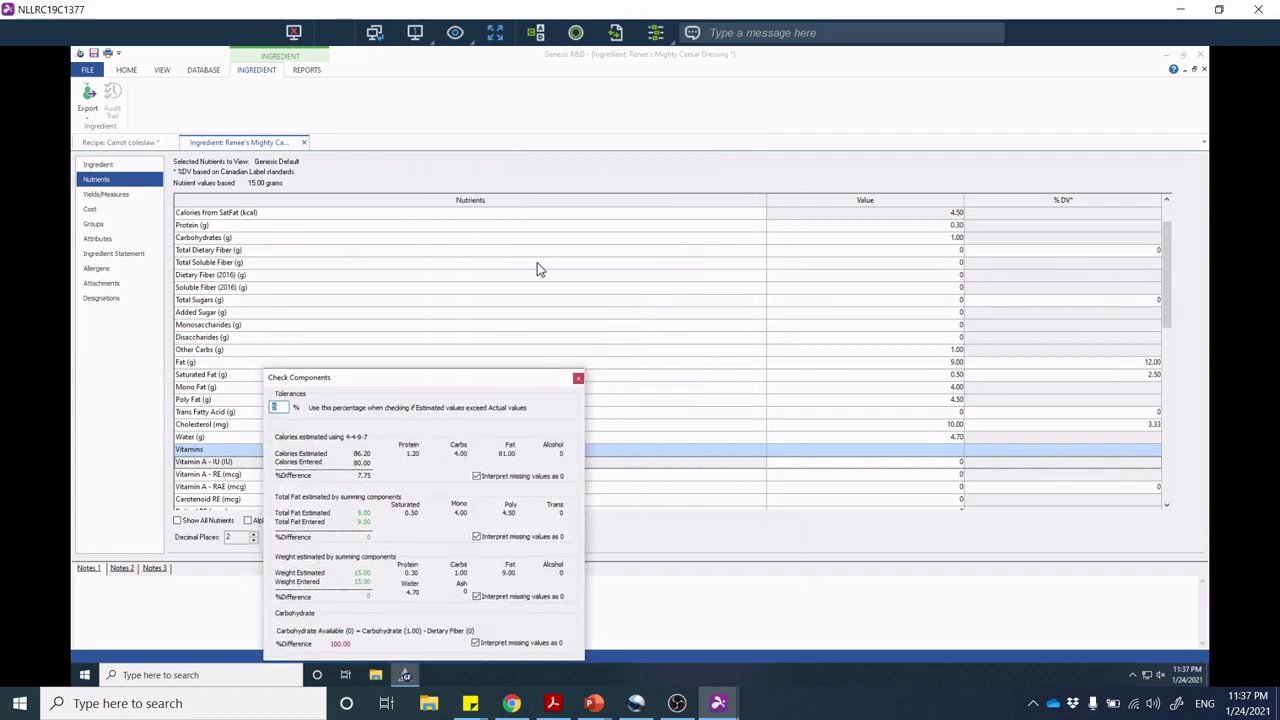
pyautogui.click(380, 243)
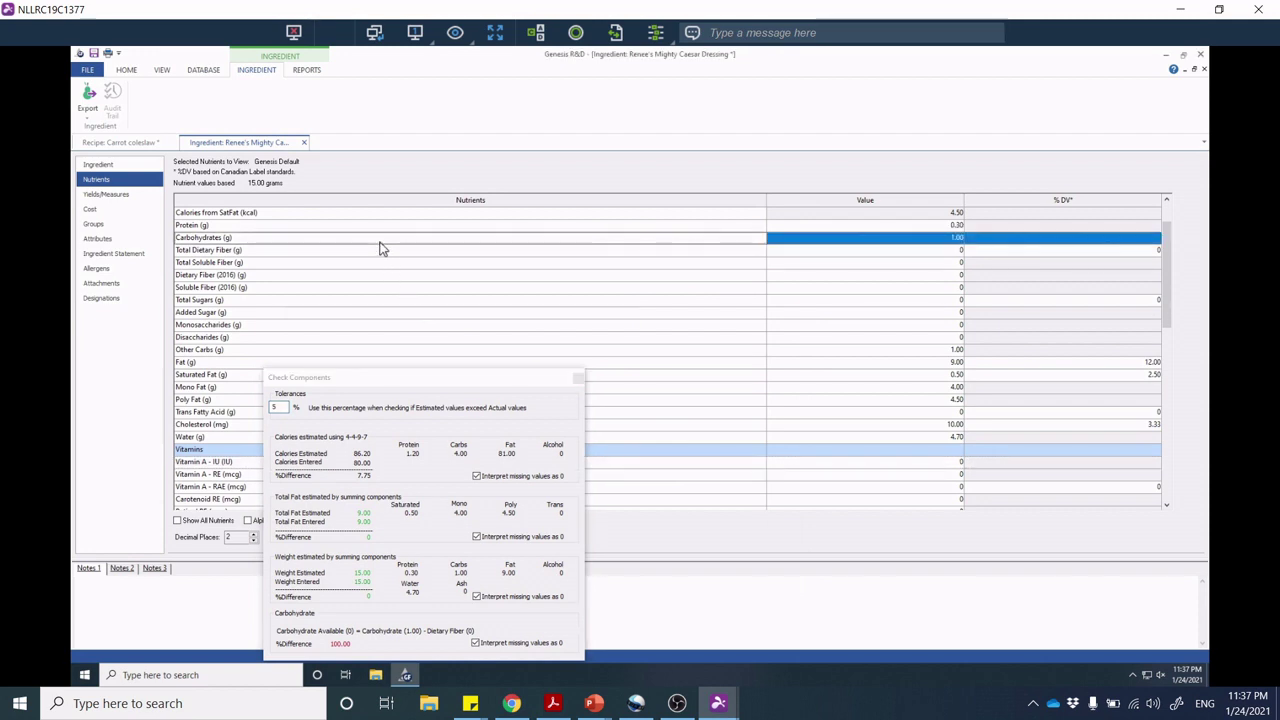
pyautogui.click(380, 249)
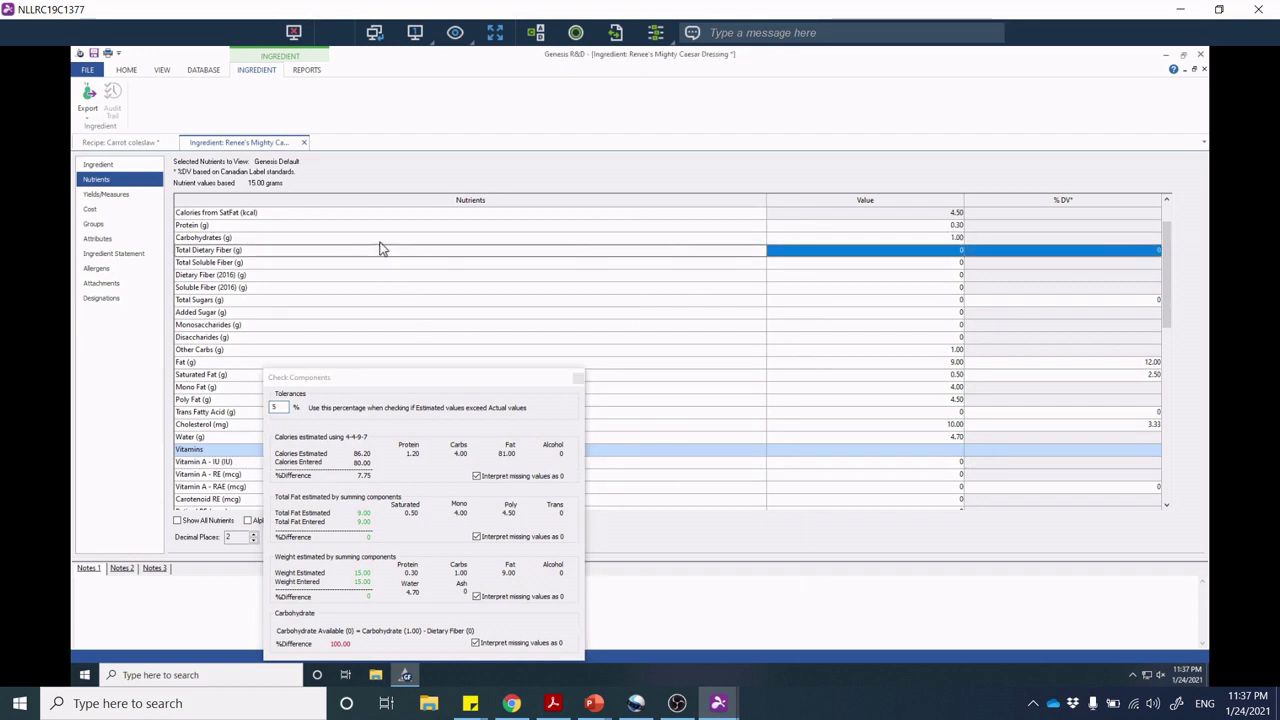
pyautogui.press('Down')
pyautogui.press('Down')
pyautogui.press('Down')
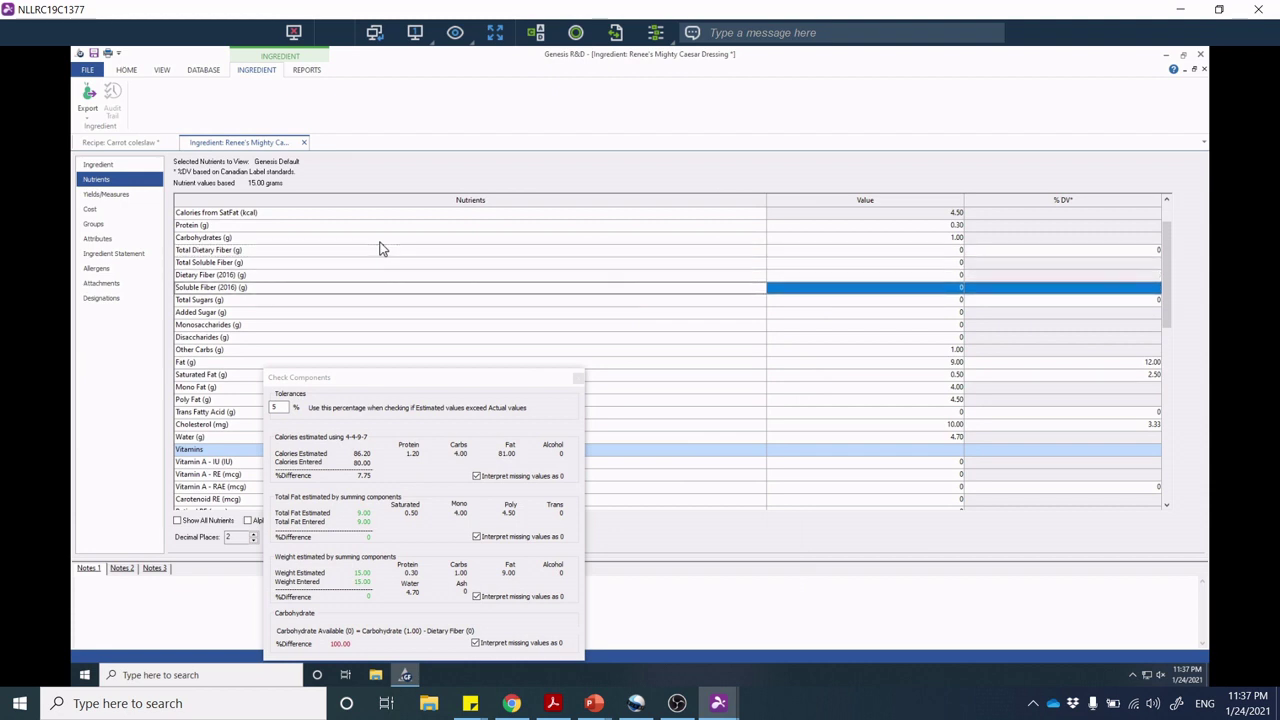
# Review the dressing's sugar, saccharide and other carbohydrate values against the component checks, and close the Check Components window.
pyautogui.press('Down')
pyautogui.press('Down')
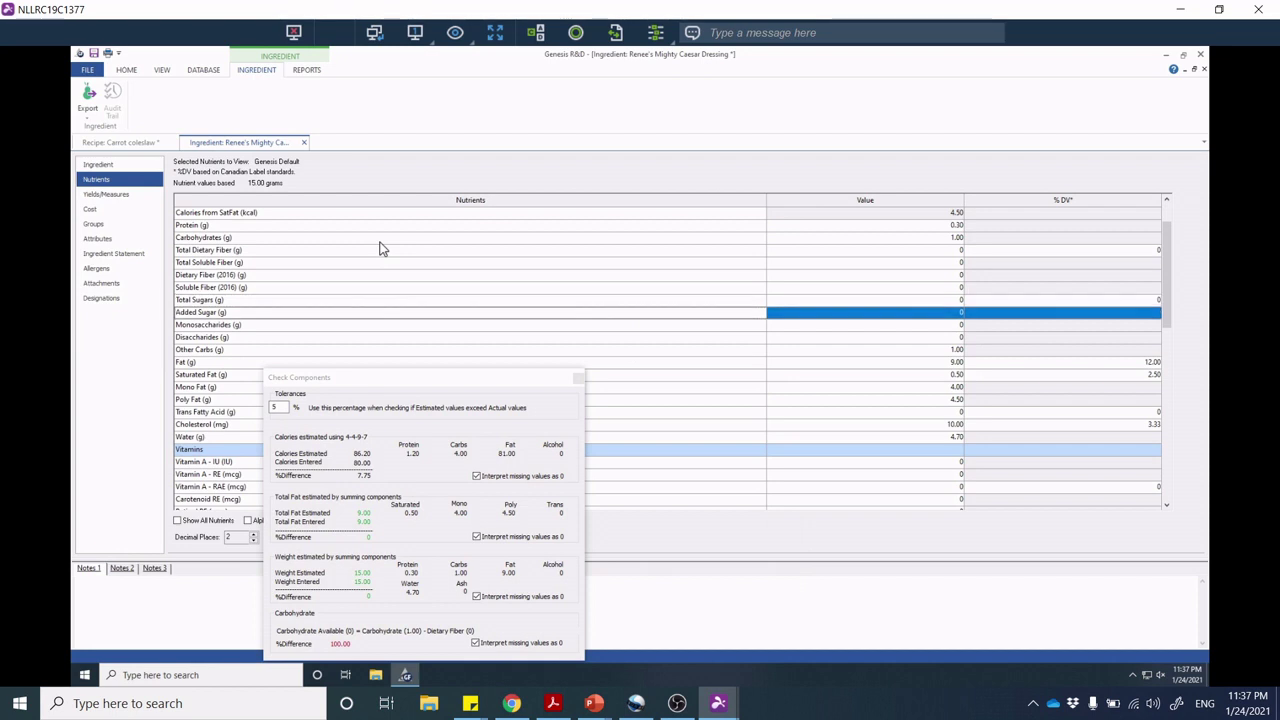
pyautogui.press('Down')
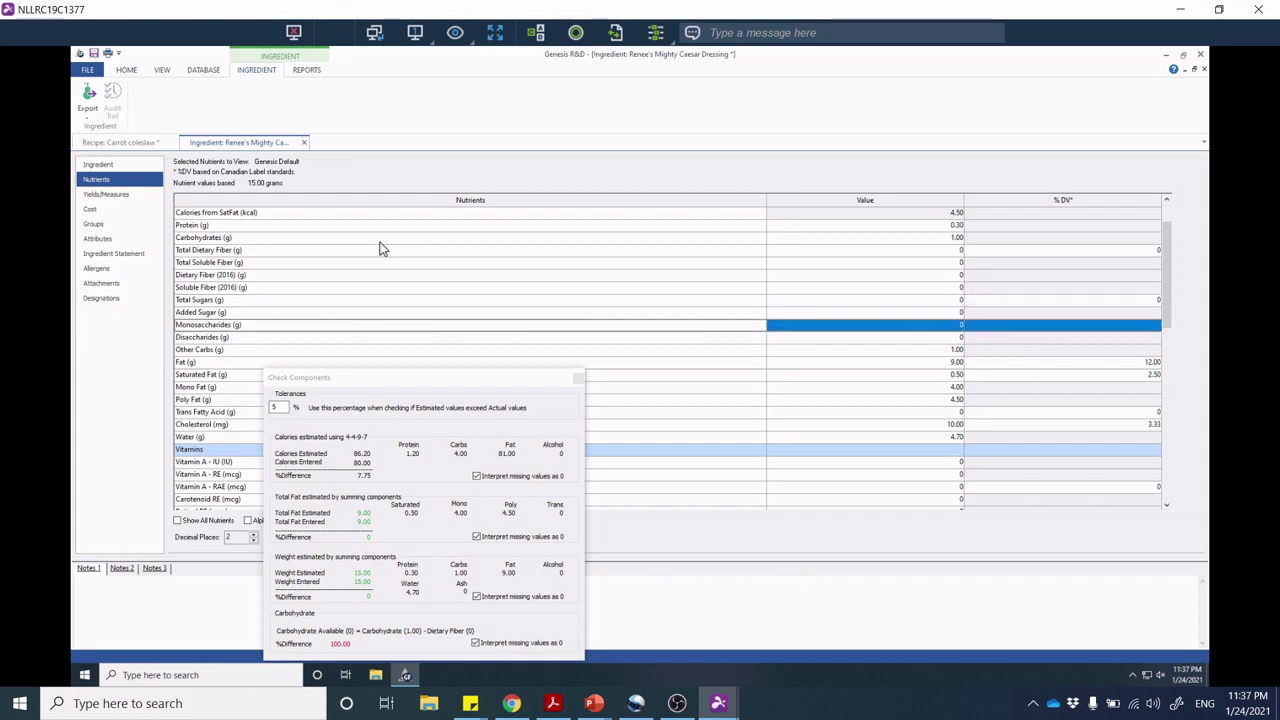
pyautogui.press('Down')
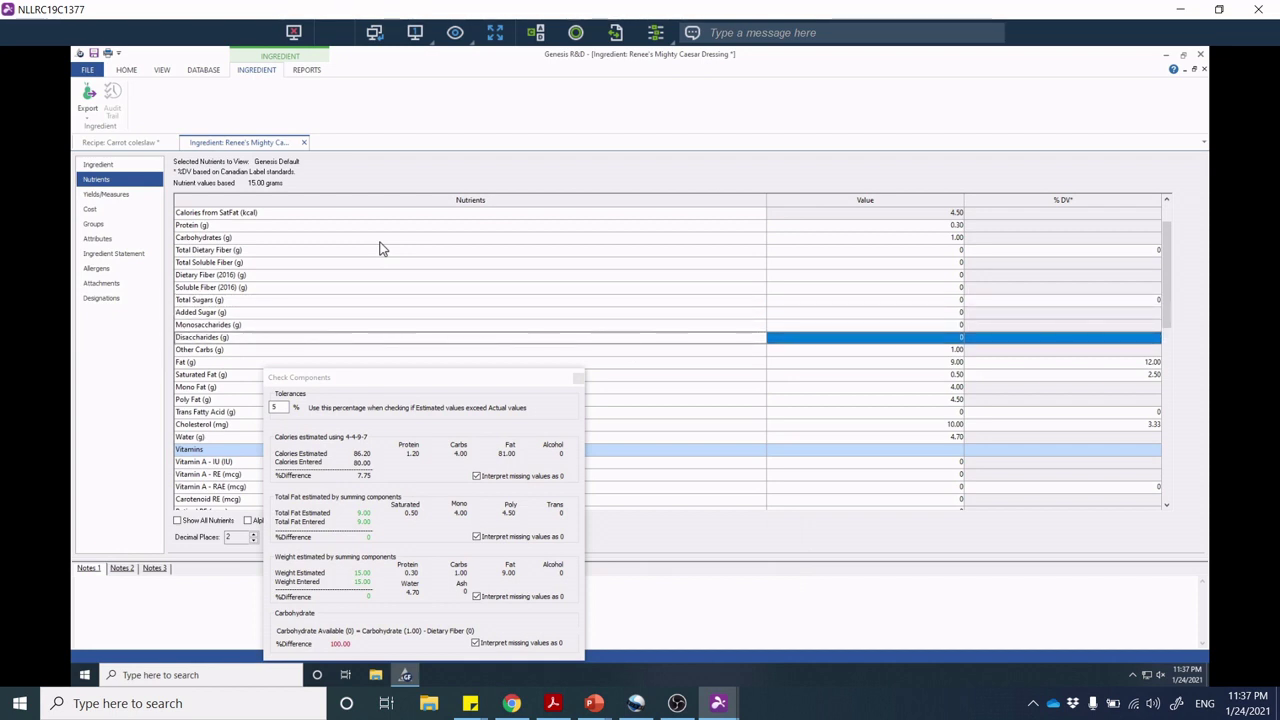
pyautogui.press('Down')
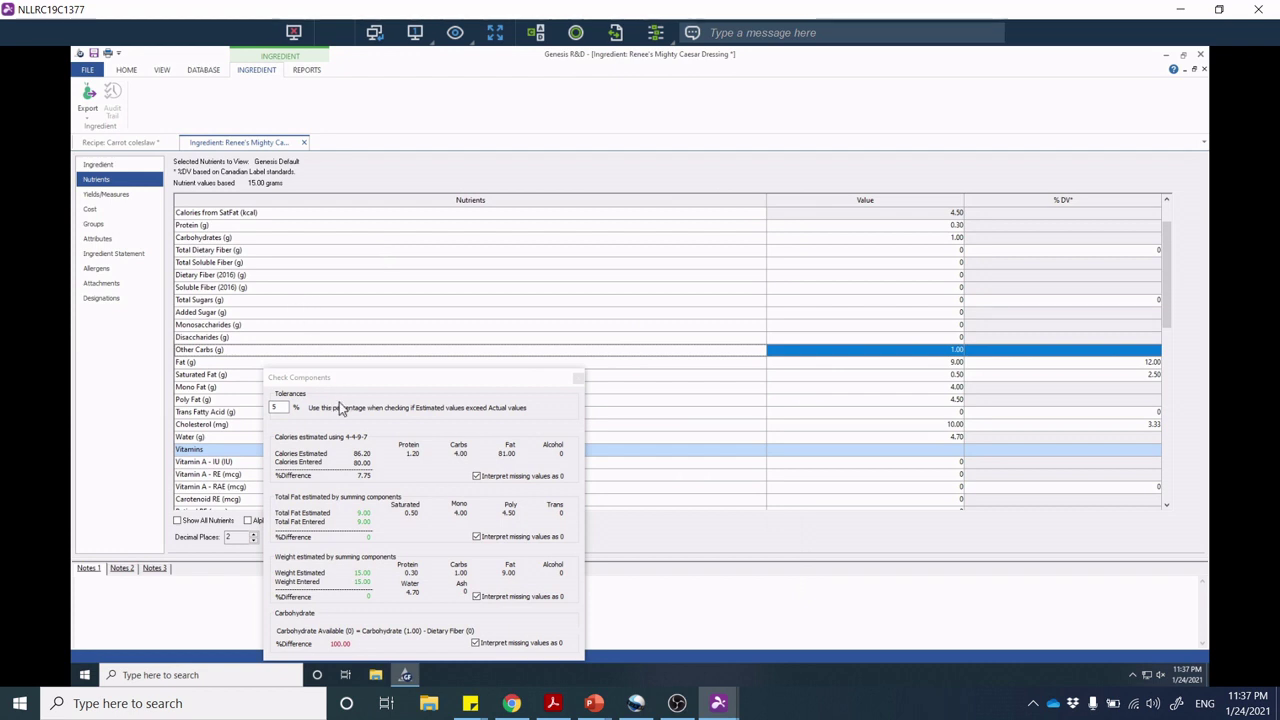
pyautogui.moveTo(367, 386); pyautogui.dragTo(350, 285)
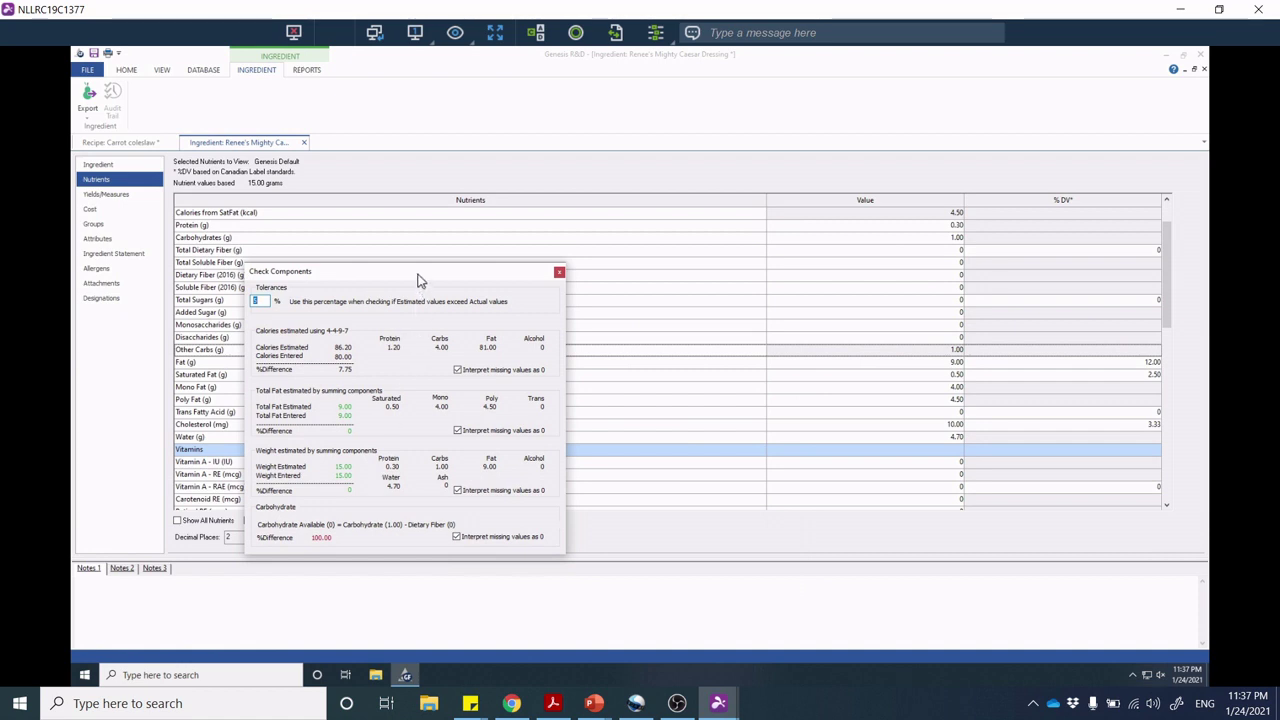
pyautogui.moveTo(420, 281)
pyautogui.mouseDown()
pyautogui.moveTo(398, 261)
pyautogui.moveTo(398, 286)
pyautogui.mouseUp()
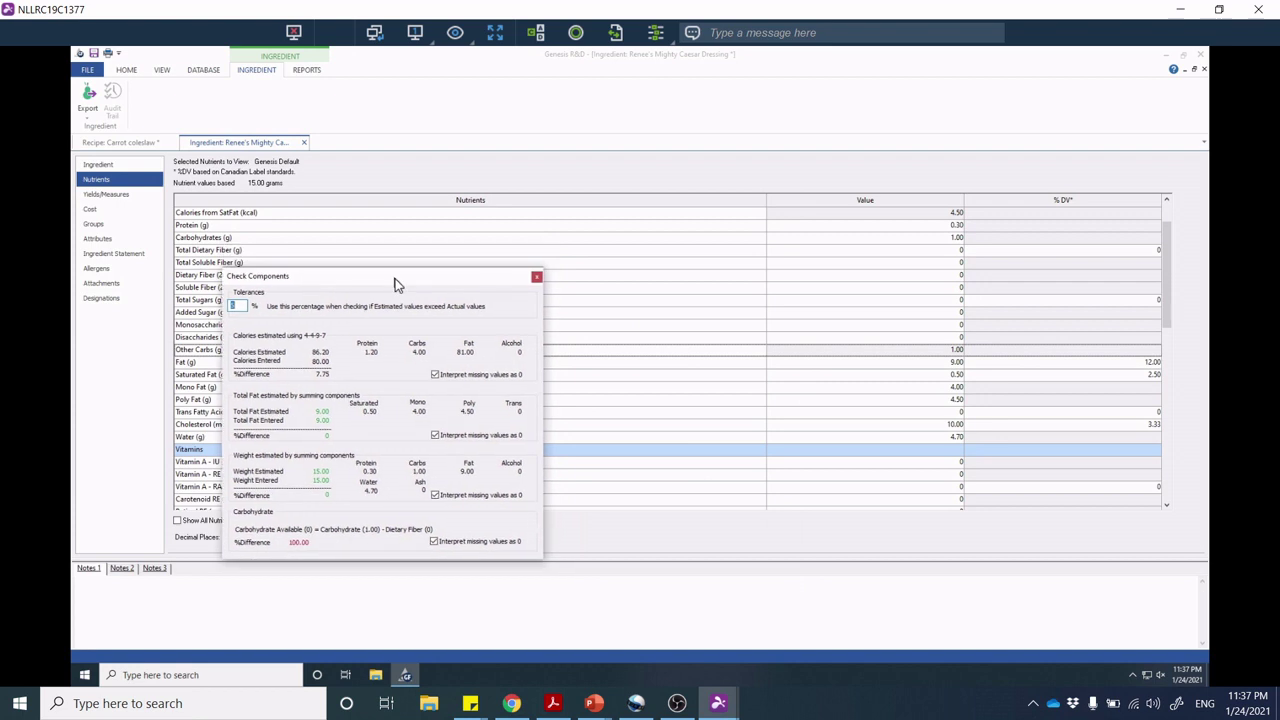
pyautogui.moveTo(1165, 260); pyautogui.dragTo(837, 240)
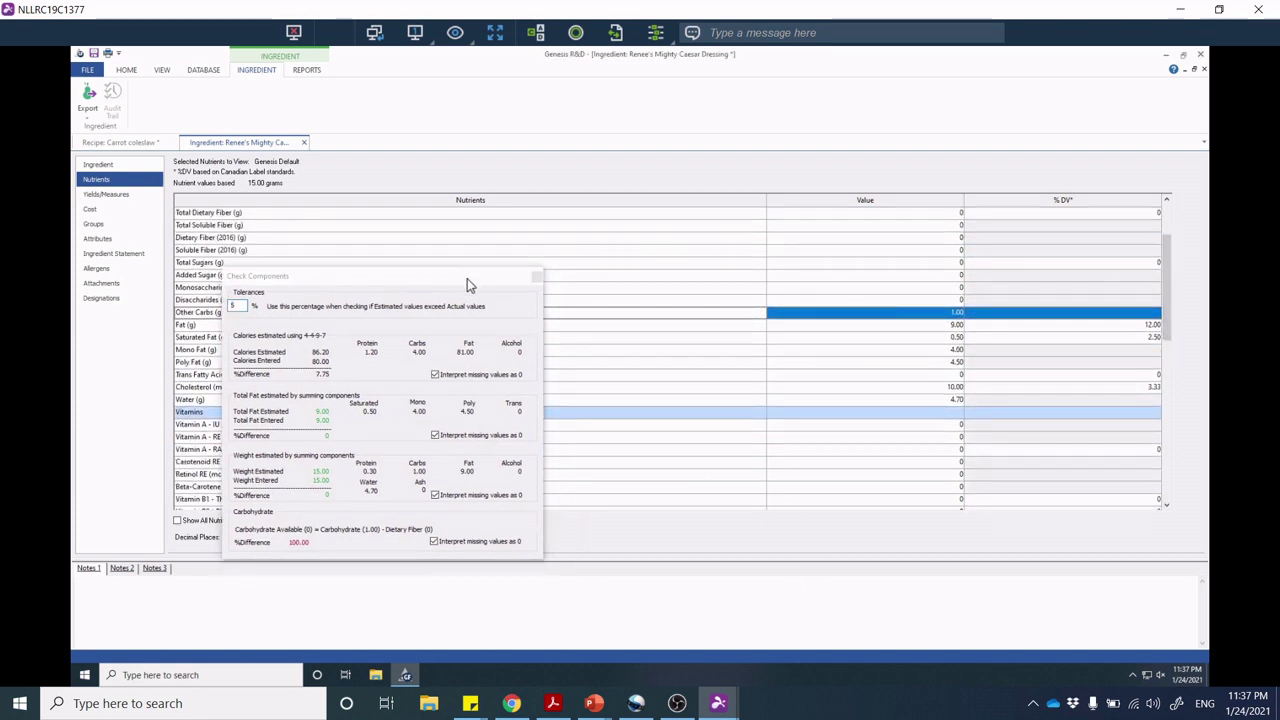
pyautogui.moveTo(467, 279); pyautogui.dragTo(810, 206)
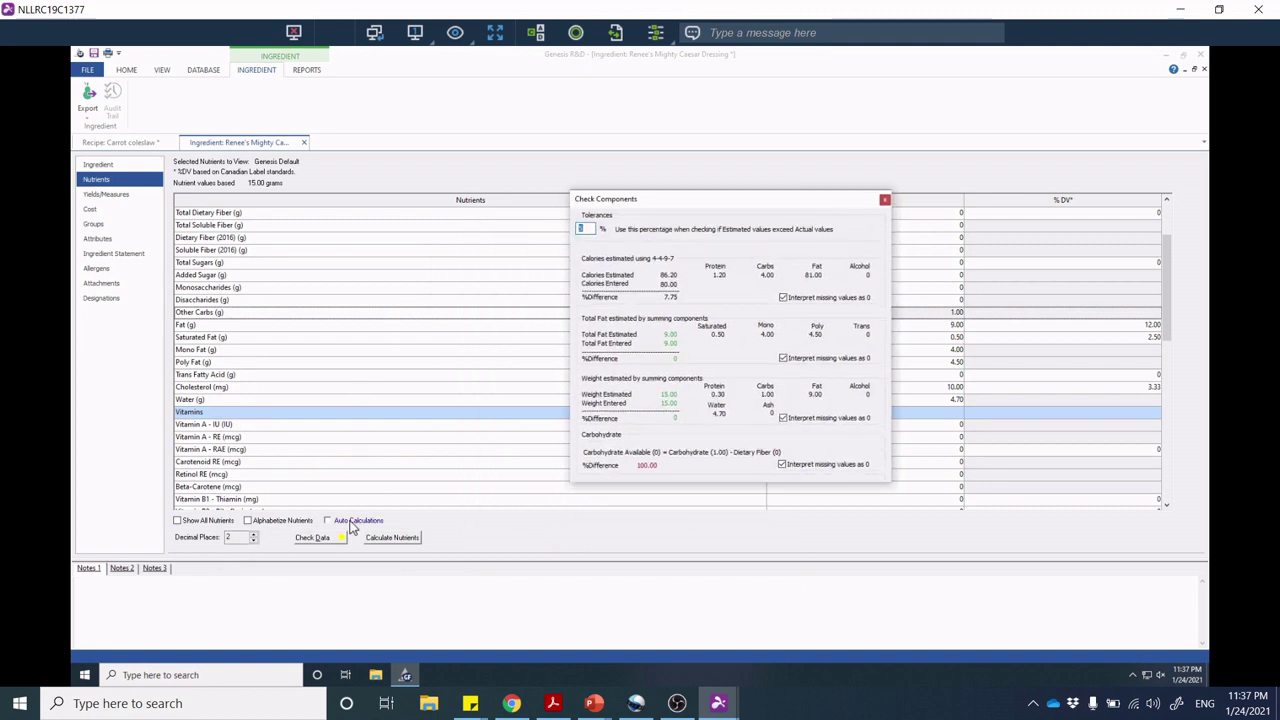
pyautogui.click(884, 200)
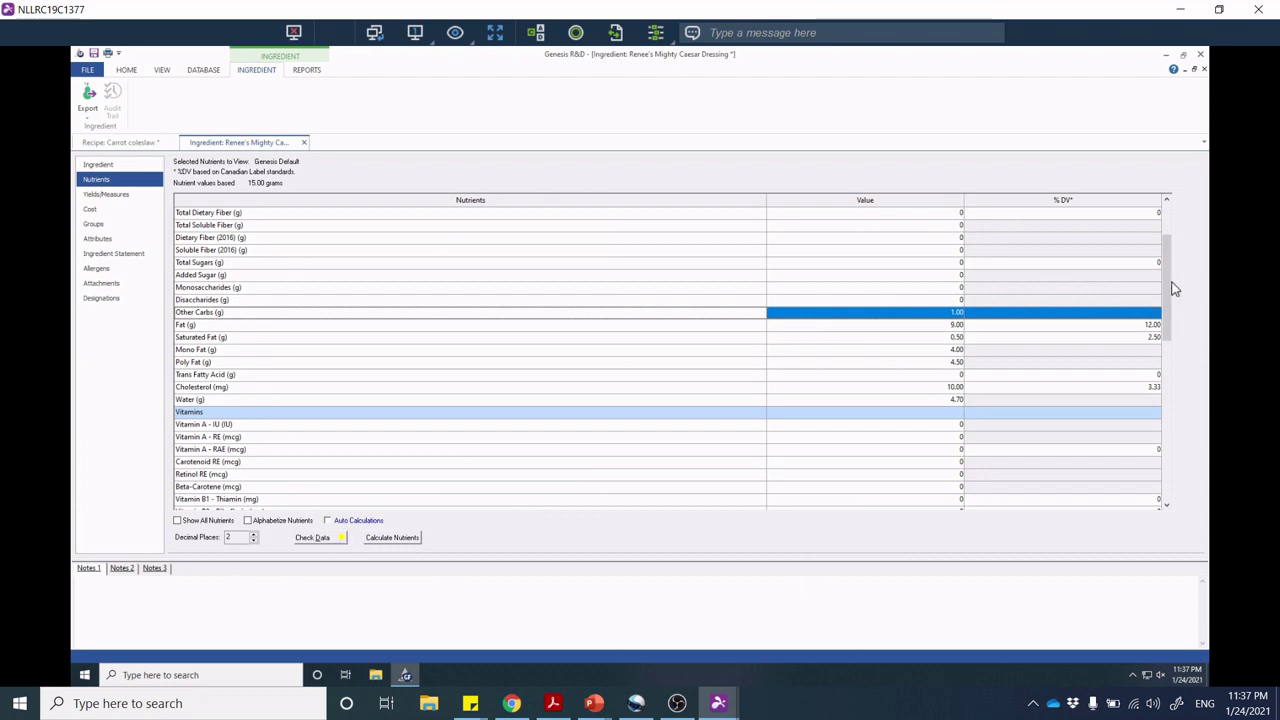
# Look through the dressing's nutrient list from basic components to minerals, and view its yields, measures and cost.
pyautogui.scroll(3, 1168, 273)
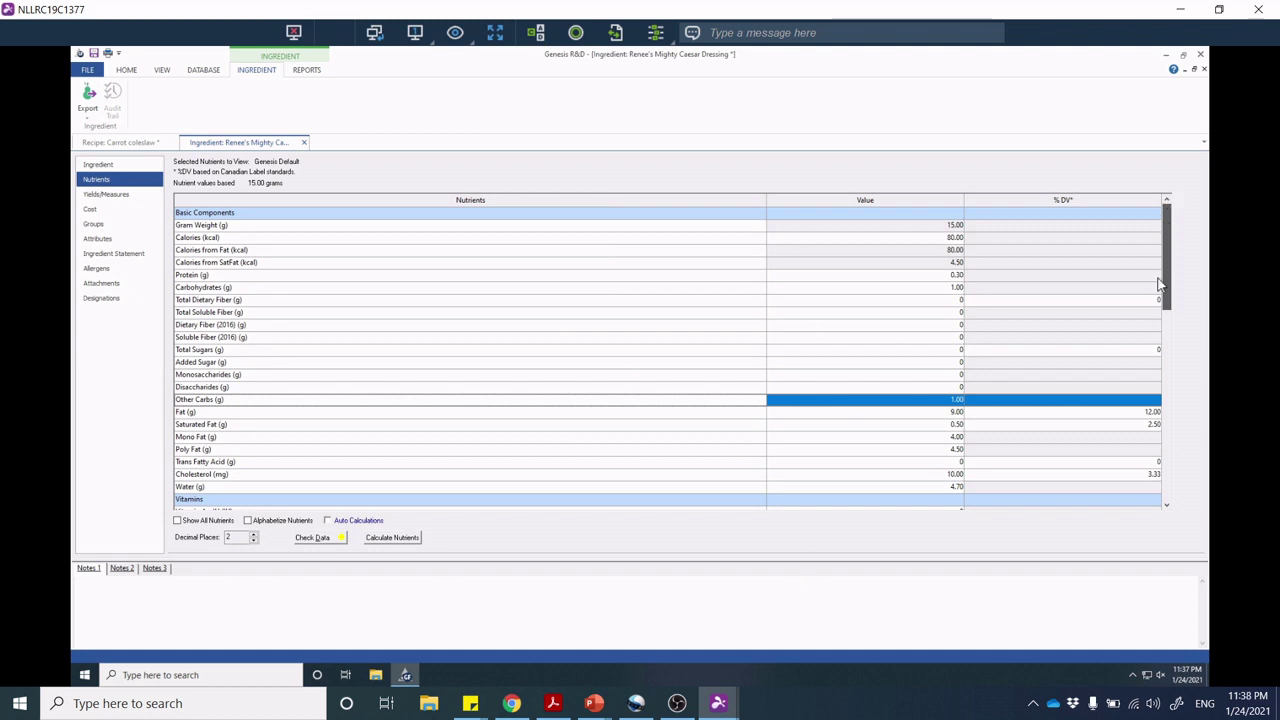
pyautogui.moveTo(1160, 285); pyautogui.dragTo(1165, 487)
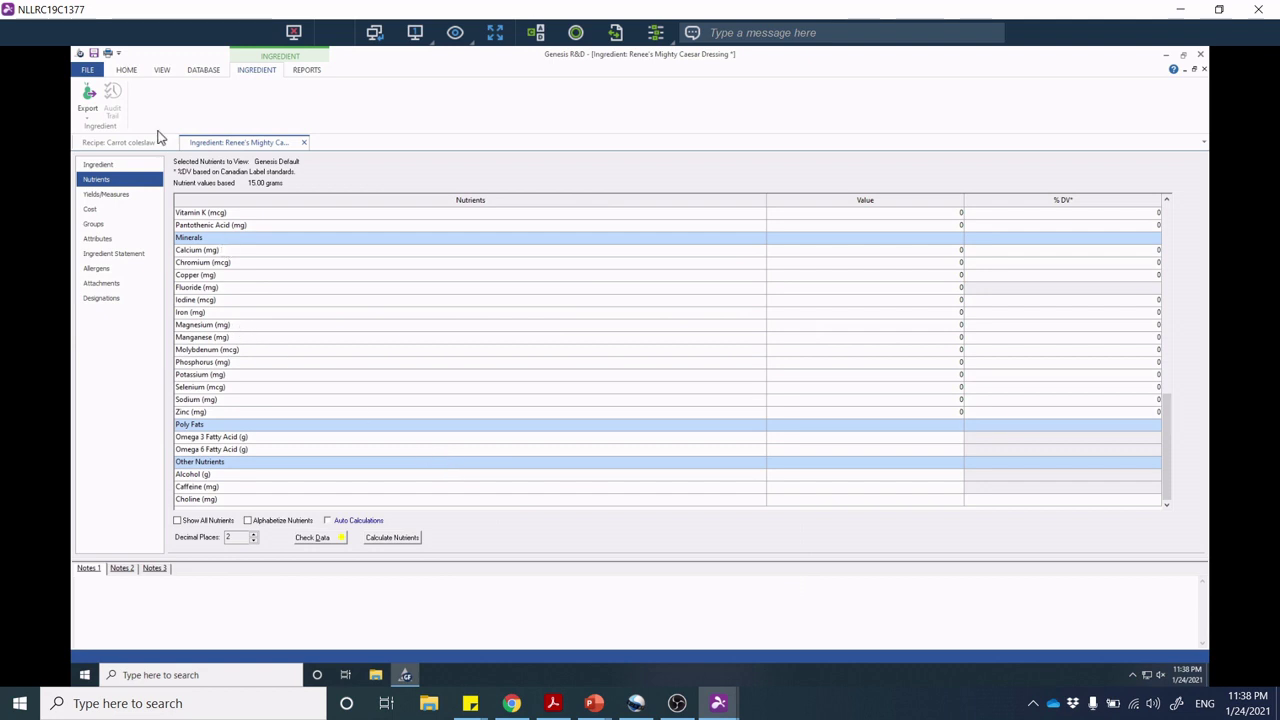
pyautogui.click(116, 194)
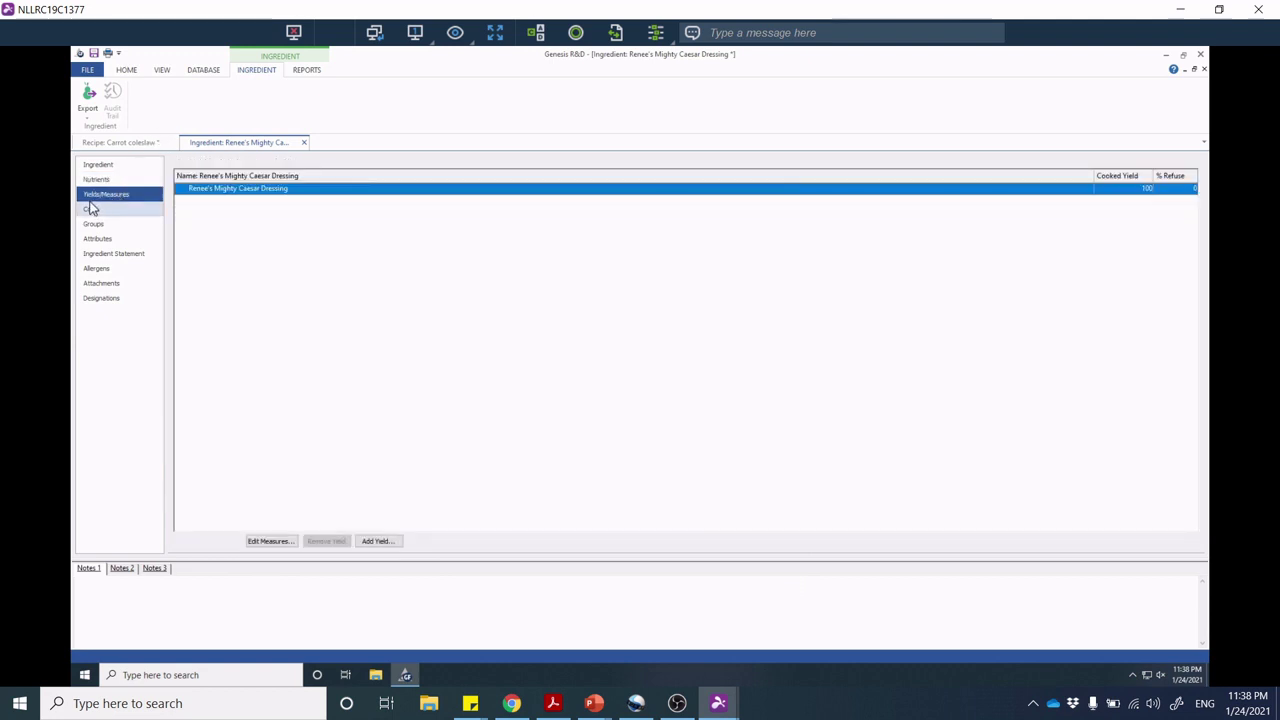
pyautogui.click(90, 214)
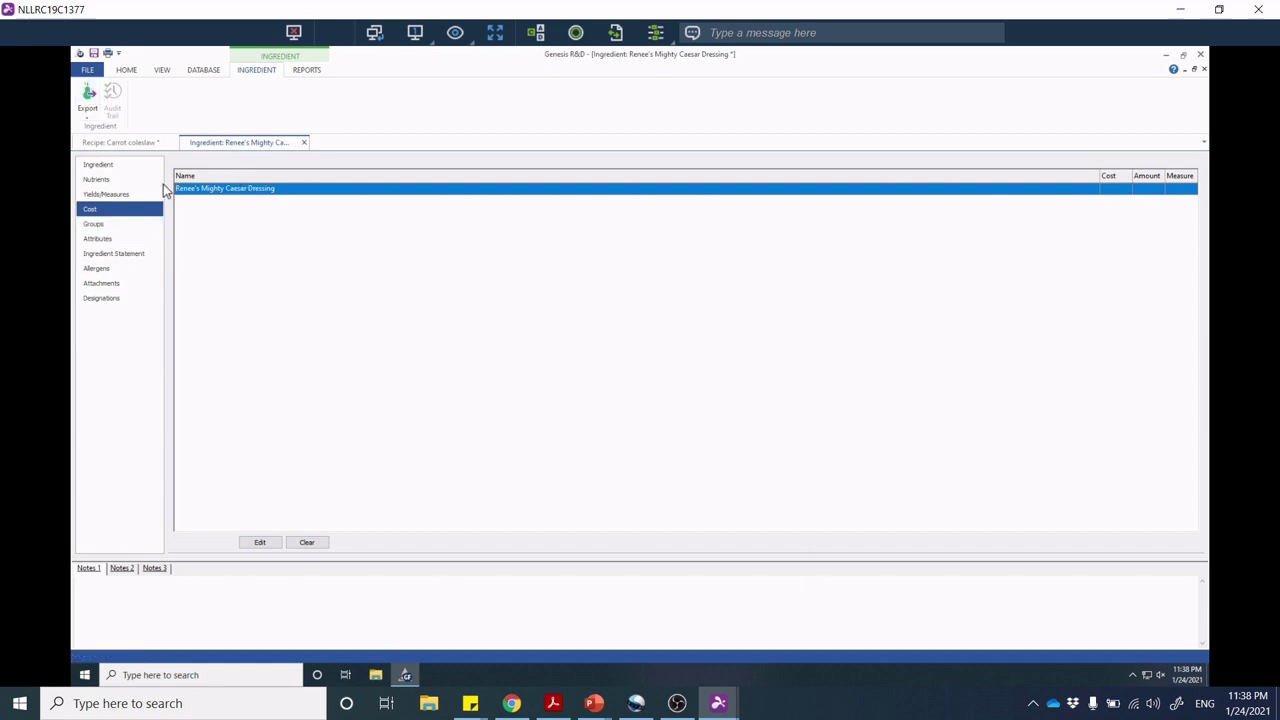
# Export the dressing as the ESHA data file "Renee's Mighty Caesar Dressing" into the Curriculum F2020 folder on OneDrive.
pyautogui.click(88, 96)
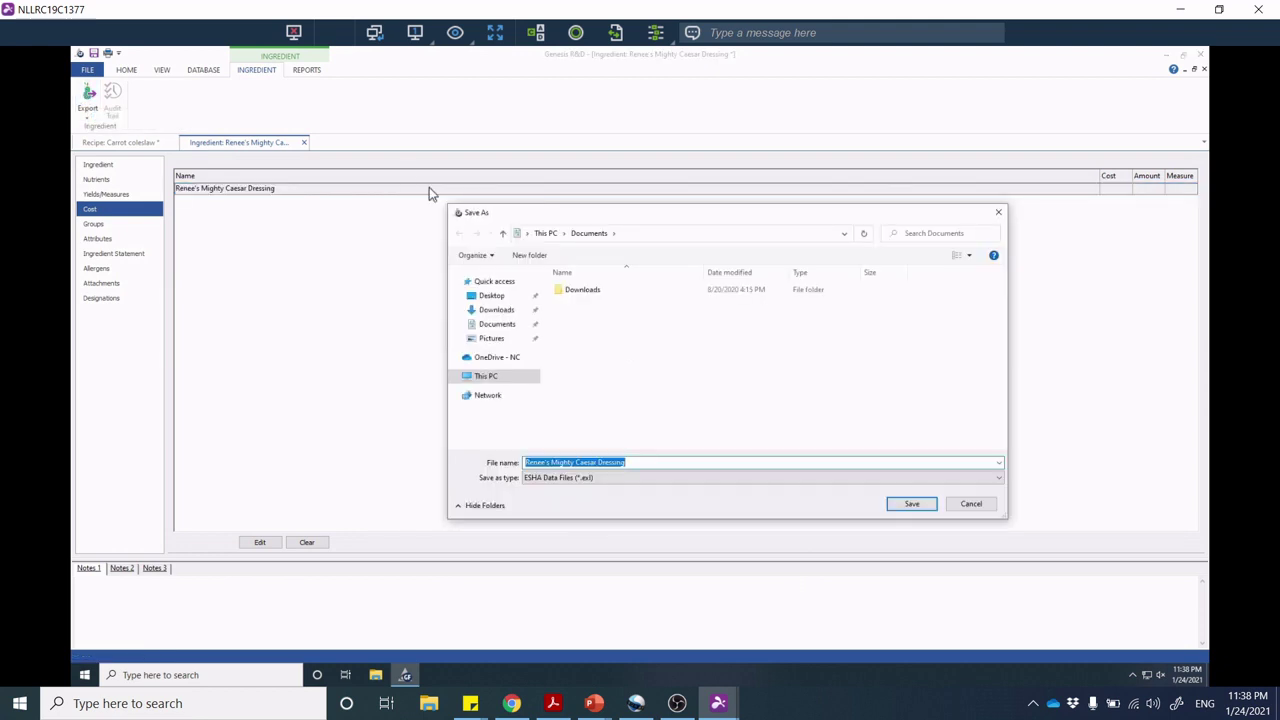
pyautogui.click(486, 378)
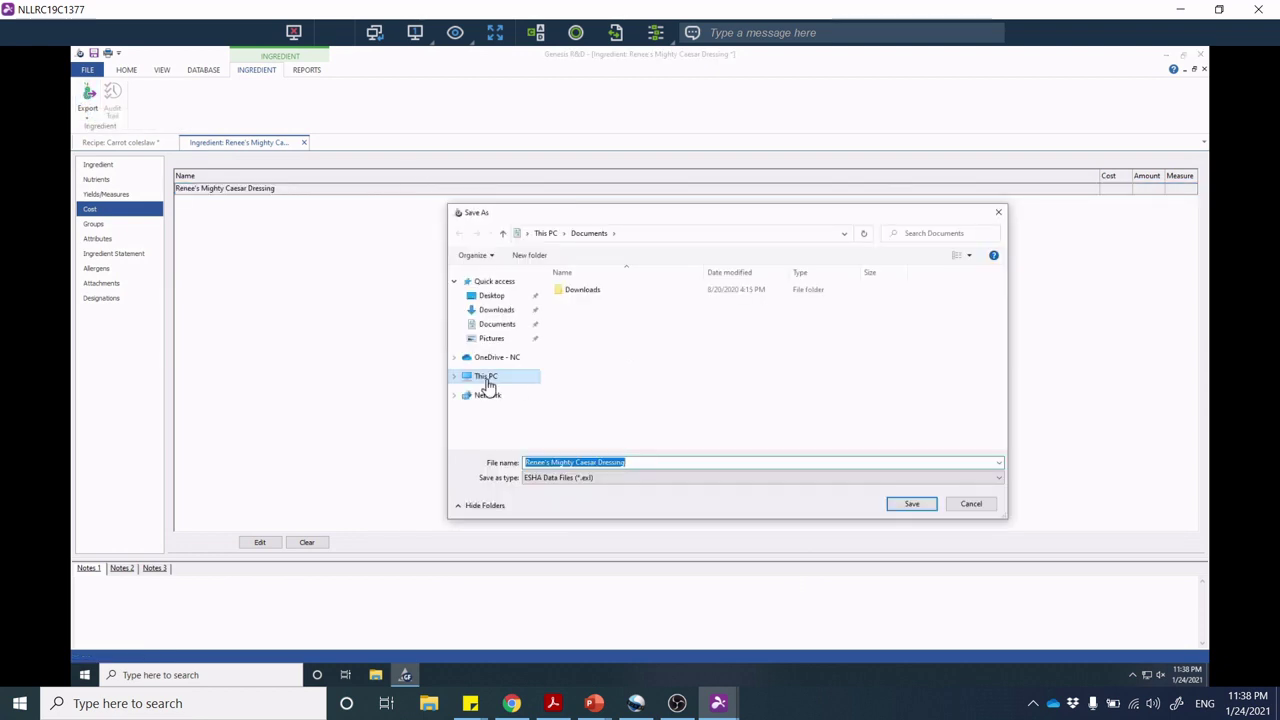
pyautogui.click(507, 329)
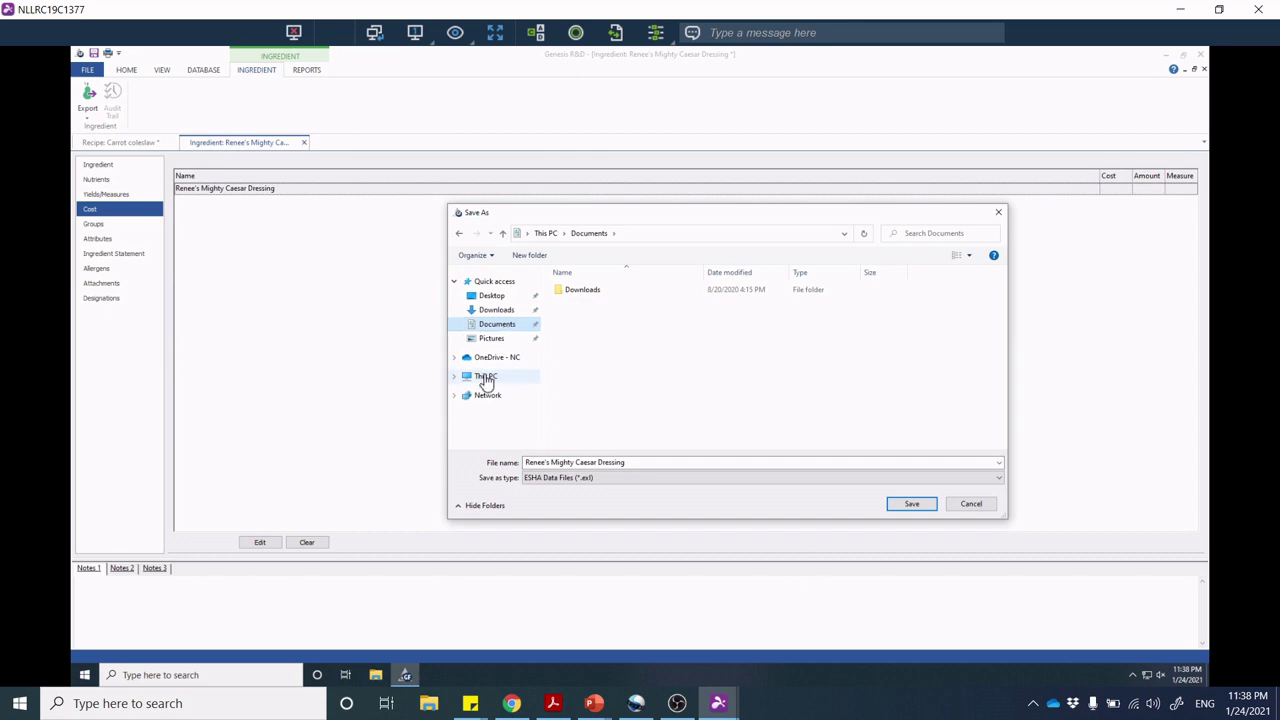
pyautogui.click(489, 360)
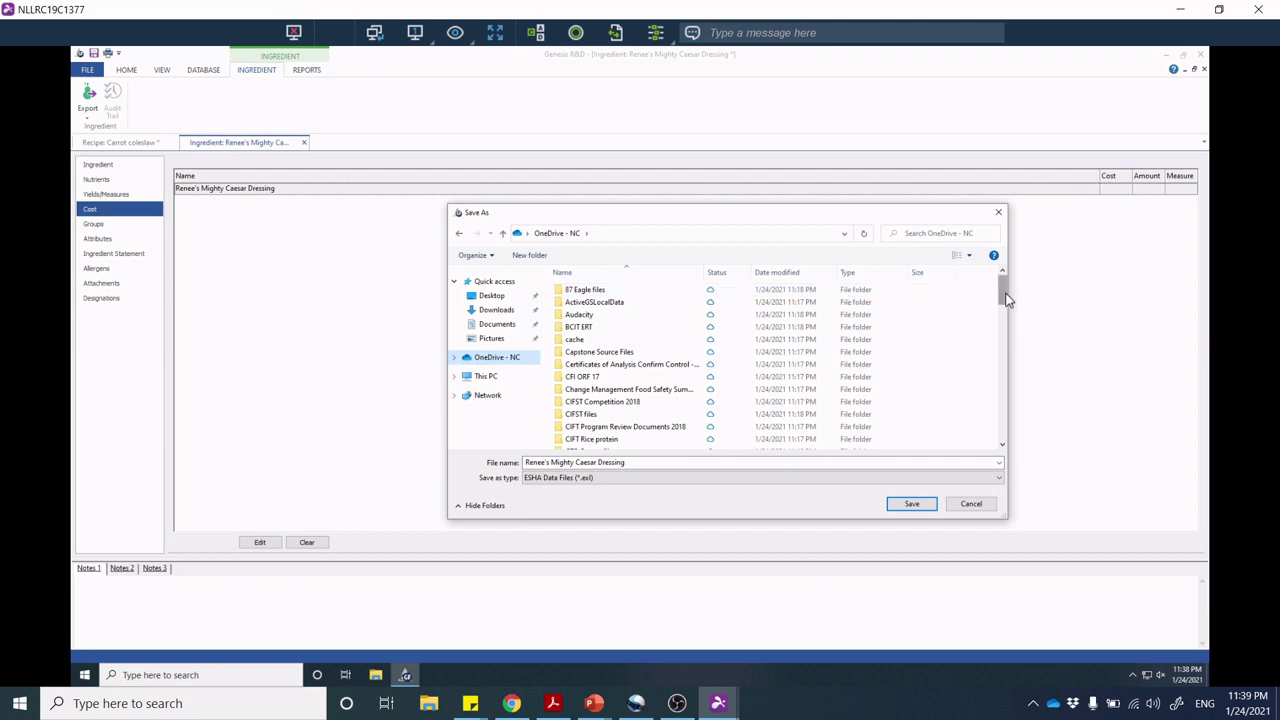
pyautogui.moveTo(1000, 284); pyautogui.dragTo(1014, 306)
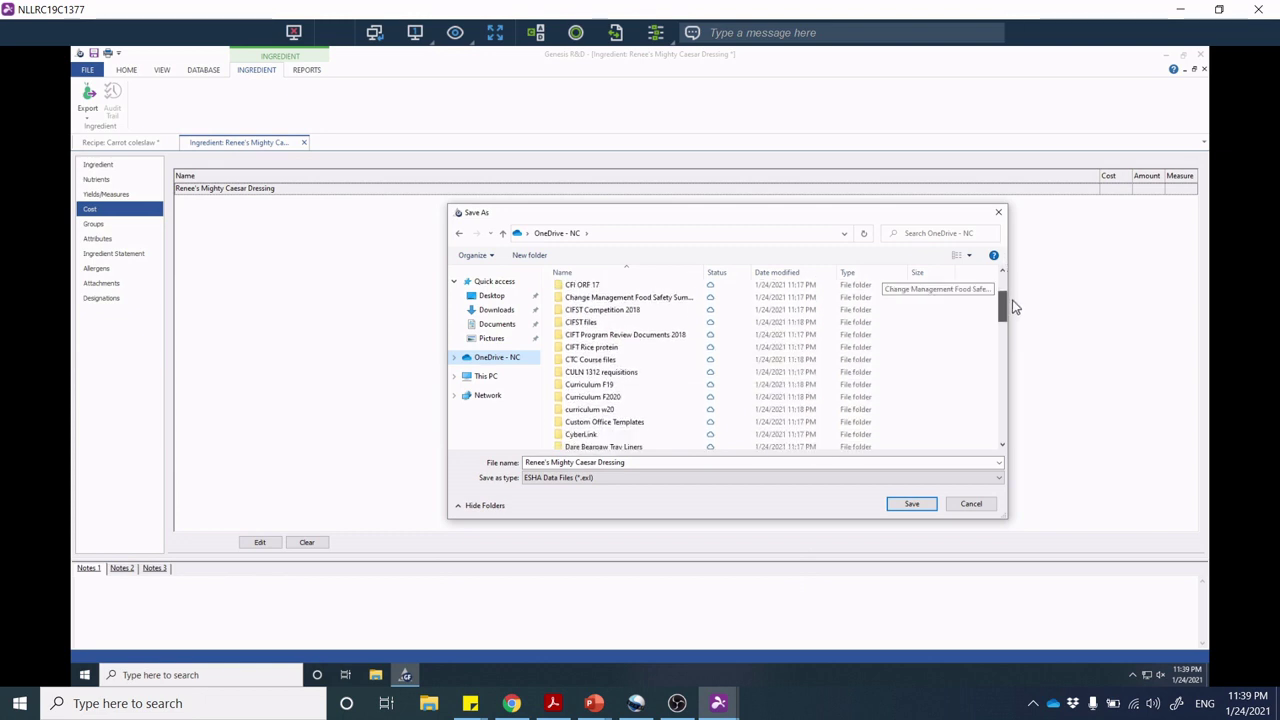
pyautogui.doubleClick(604, 399)
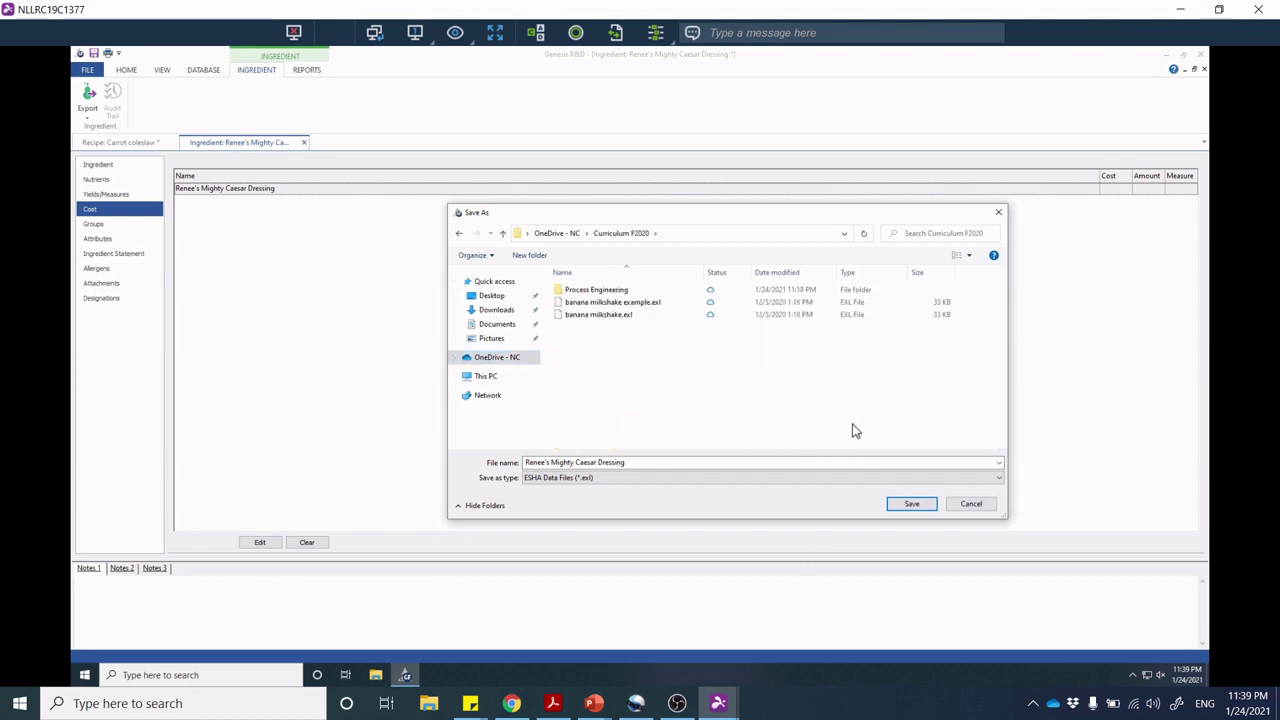
pyautogui.click(912, 504)
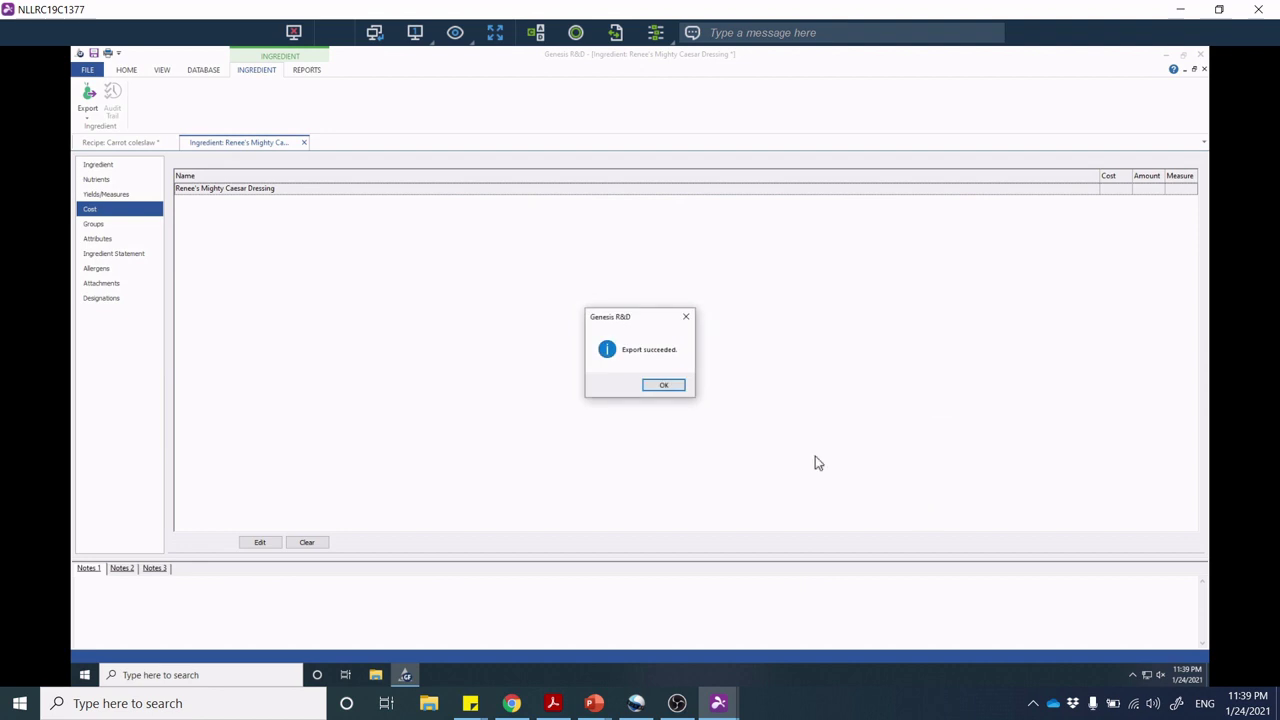
pyautogui.click(673, 388)
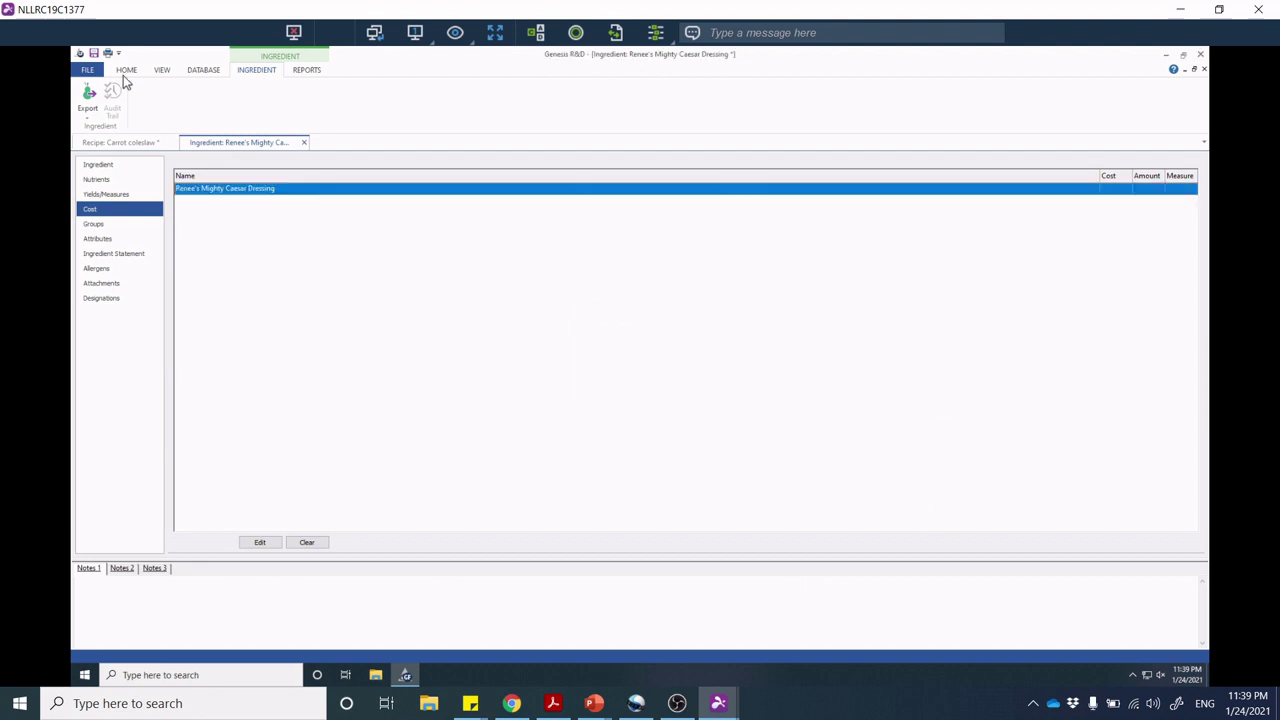
pyautogui.click(88, 108)
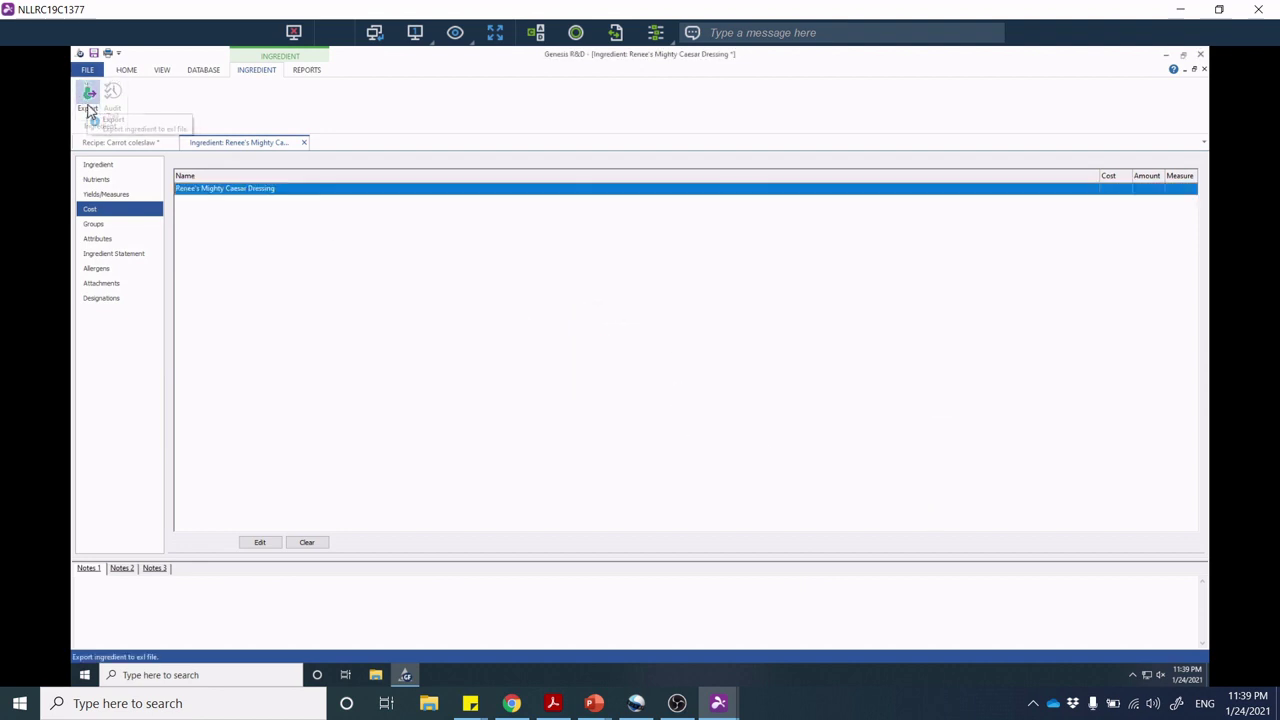
pyautogui.click(92, 121)
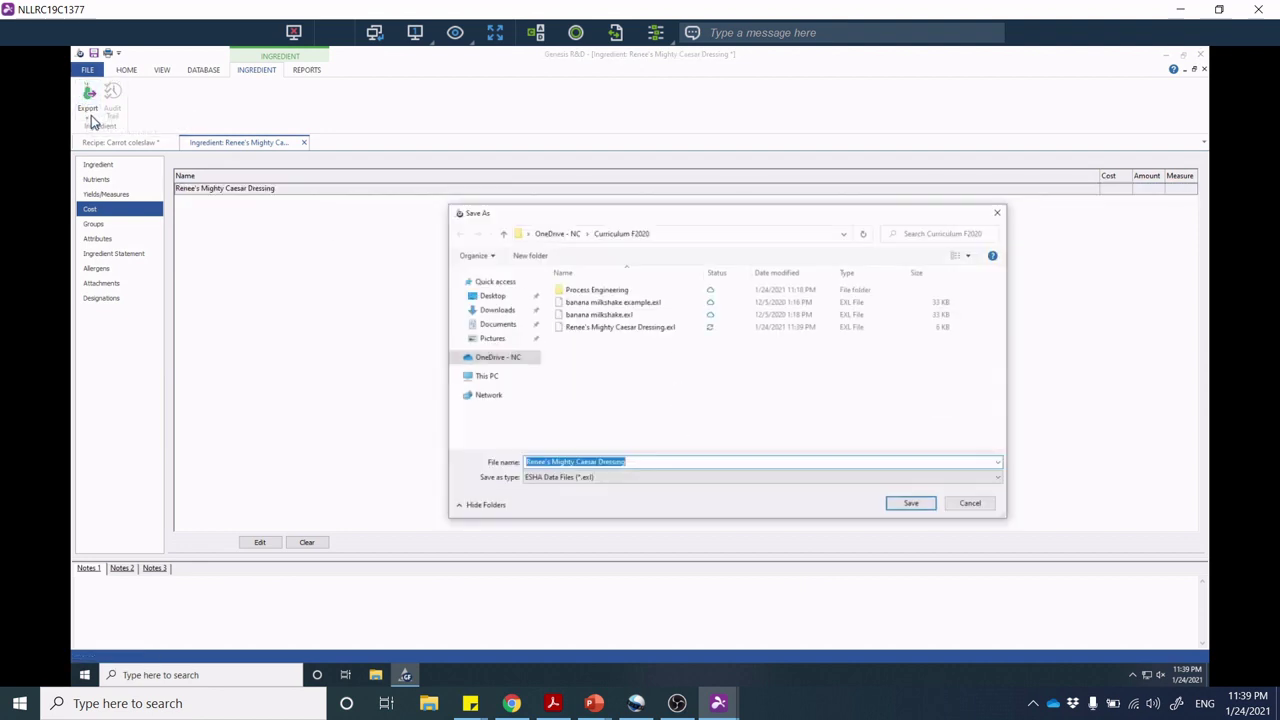
pyautogui.click(969, 506)
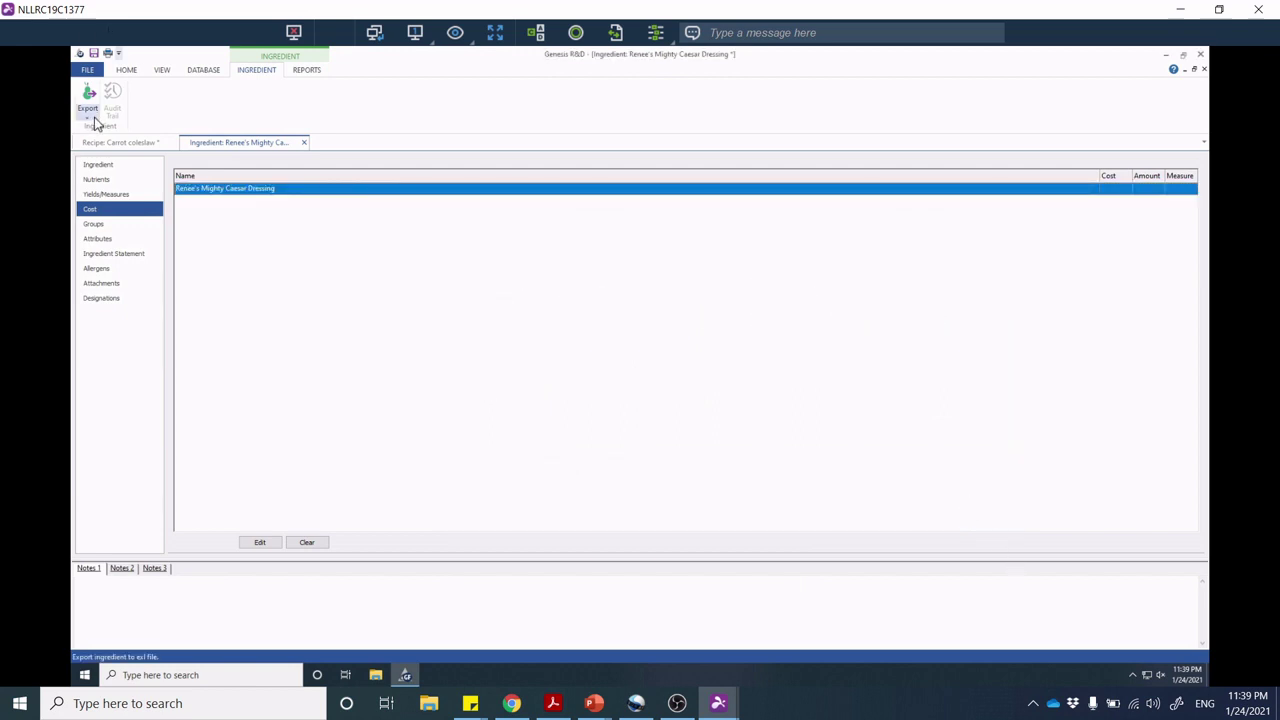
pyautogui.click(123, 142)
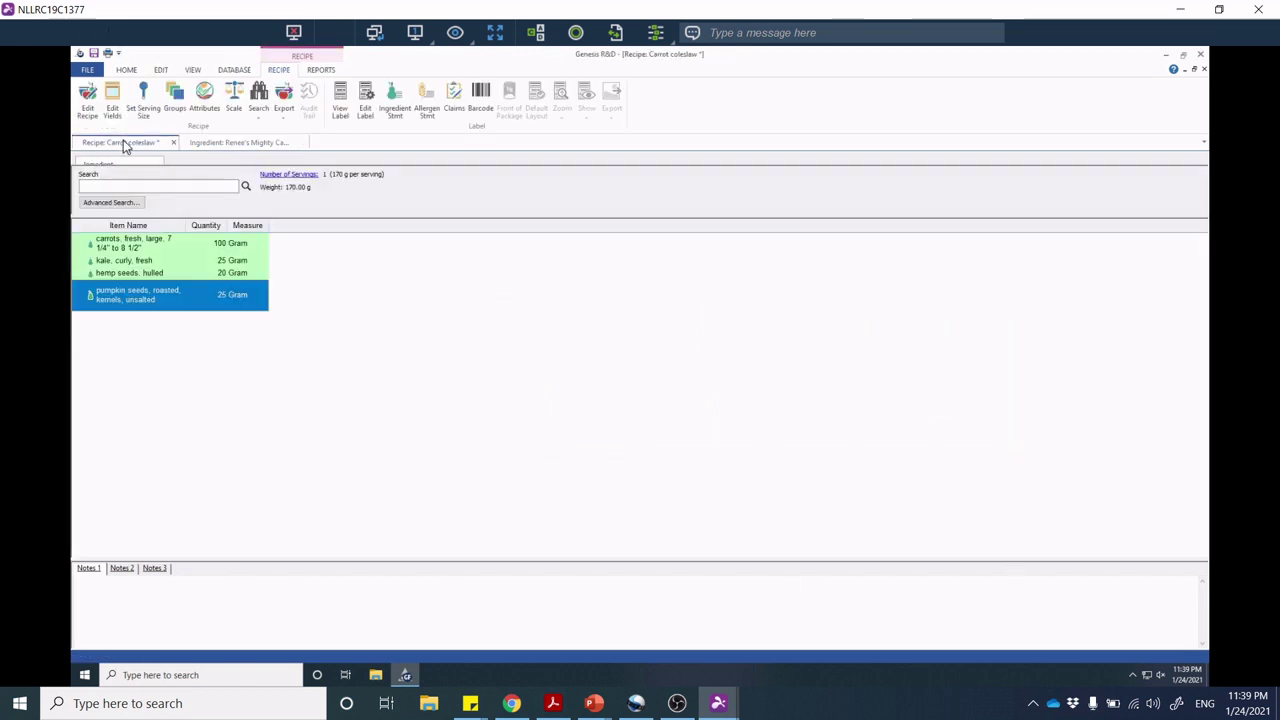
pyautogui.click(220, 147)
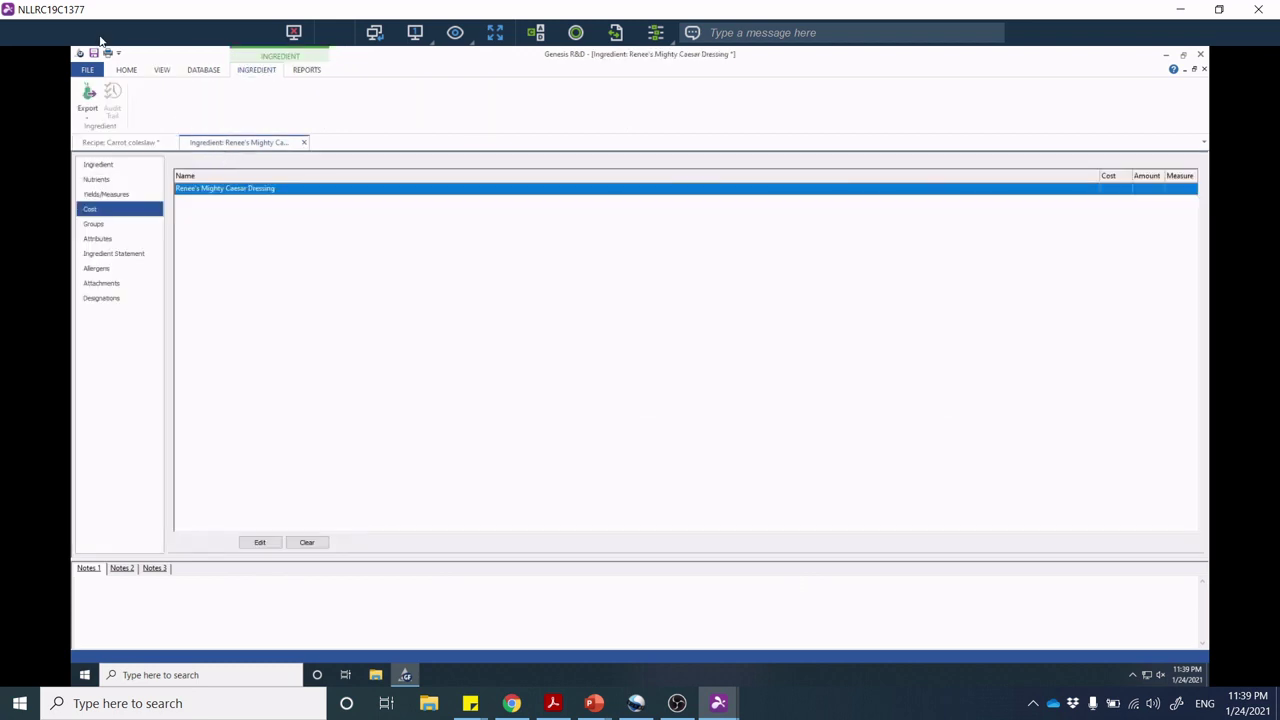
# Save the dressing ingredient to the database under the name Renee's Mighty Caesar Dressing.
pyautogui.click(88, 70)
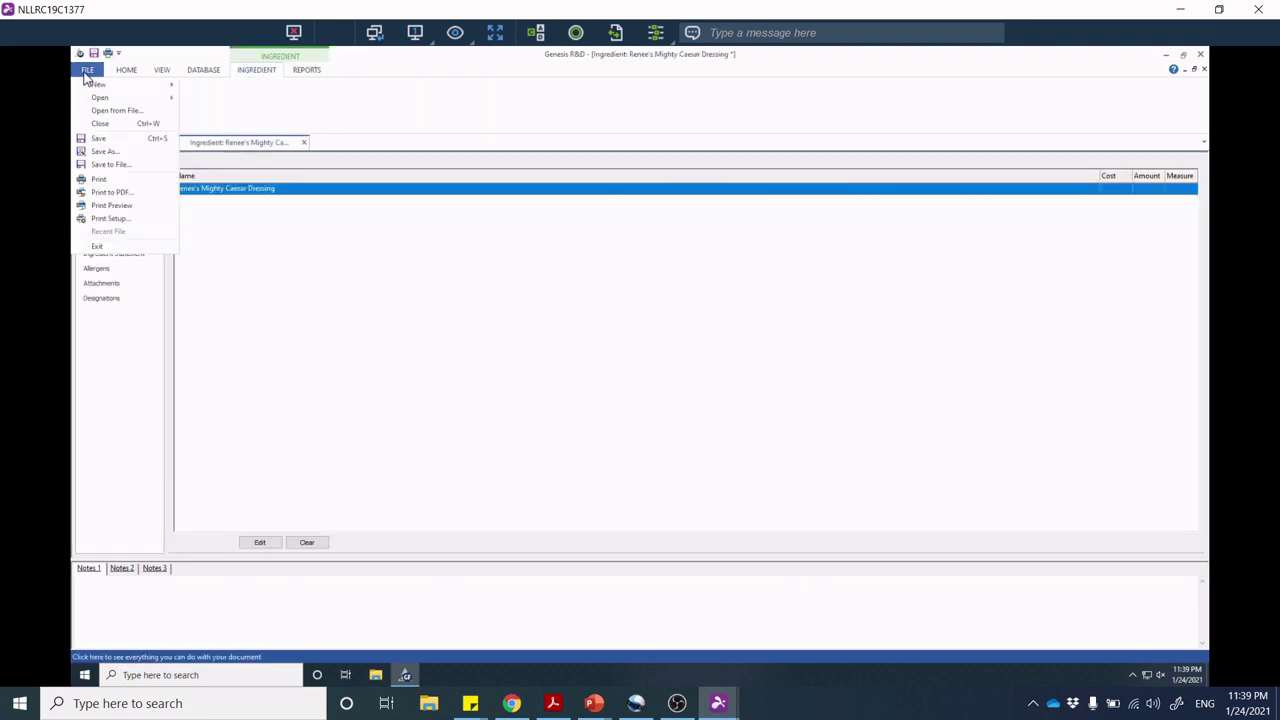
pyautogui.click(106, 142)
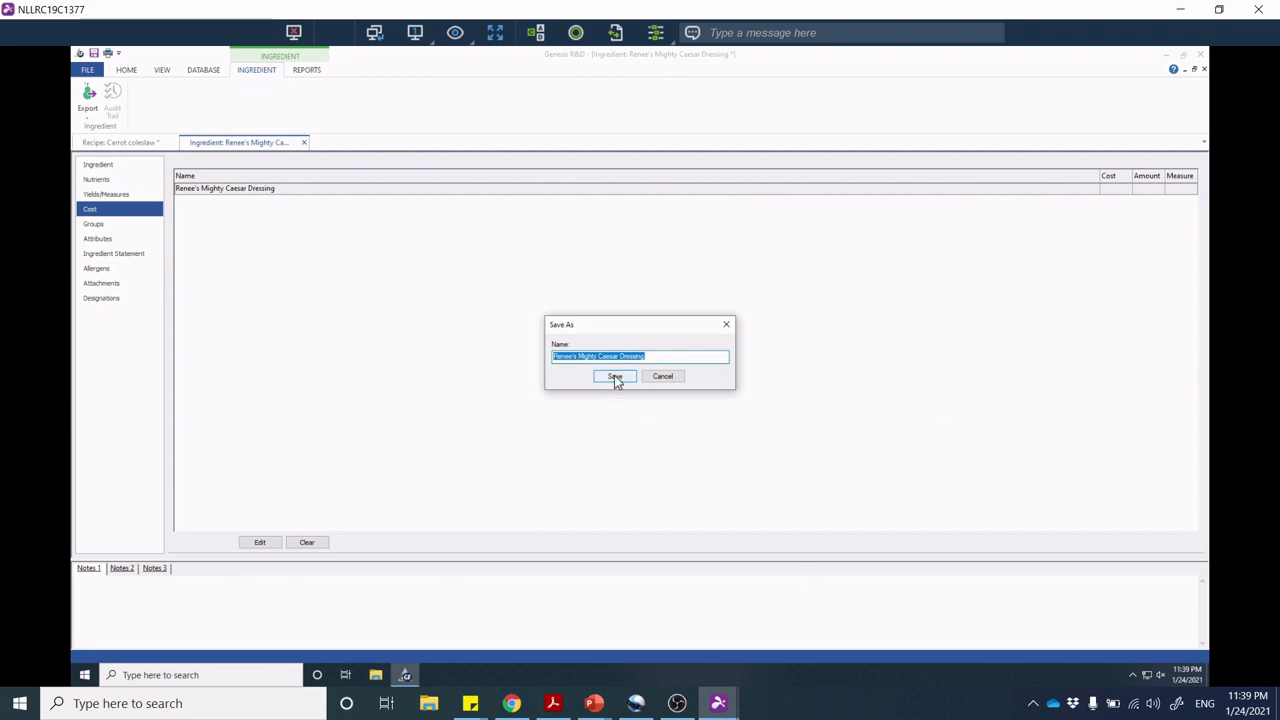
pyautogui.click(614, 375)
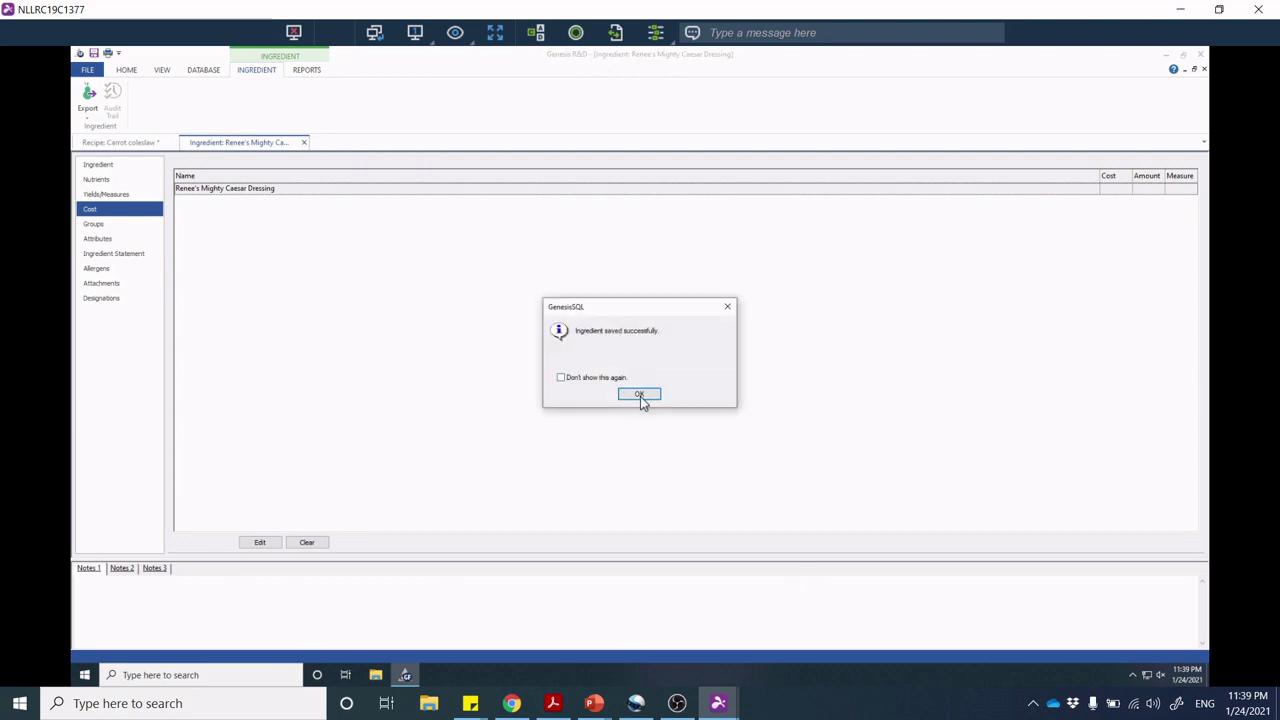
pyautogui.click(640, 395)
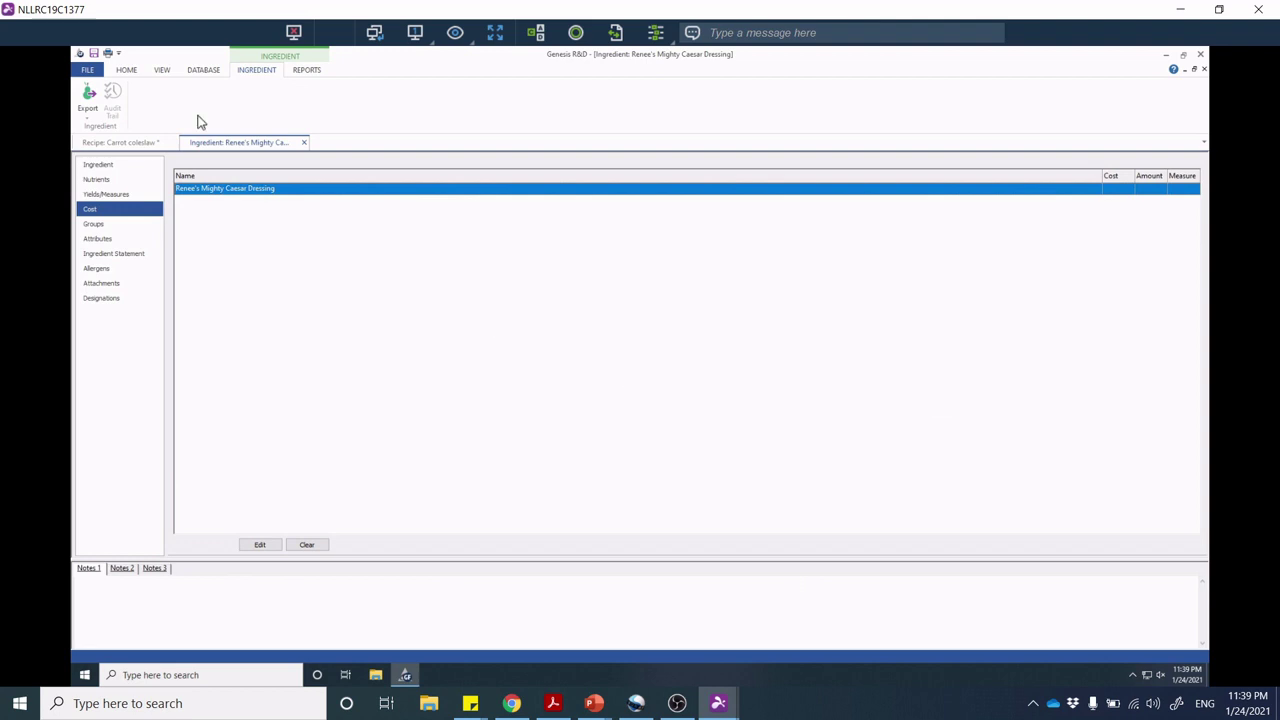
# Search for "Renee" in the Carrot coleslaw recipe and add 30 grams of Renee's Mighty Caesar Dressing.
pyautogui.click(122, 143)
pyautogui.click(162, 187)
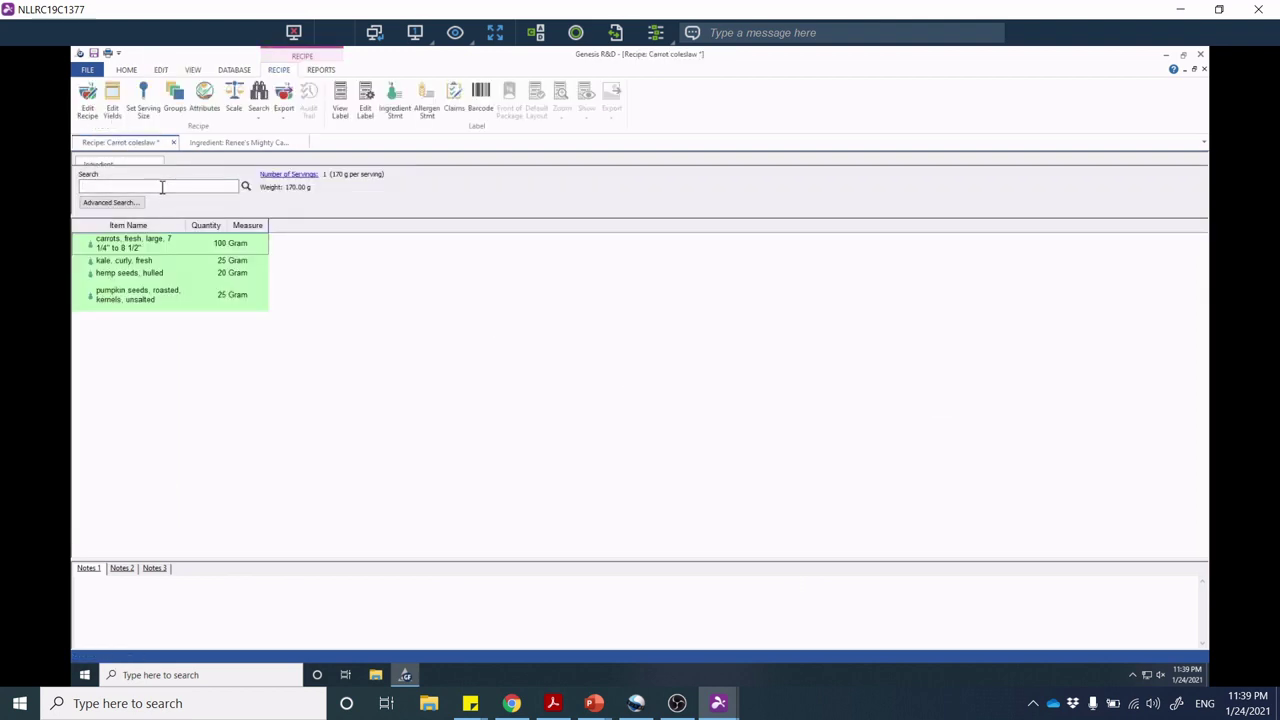
pyautogui.write('Renee')
pyautogui.press('Return')
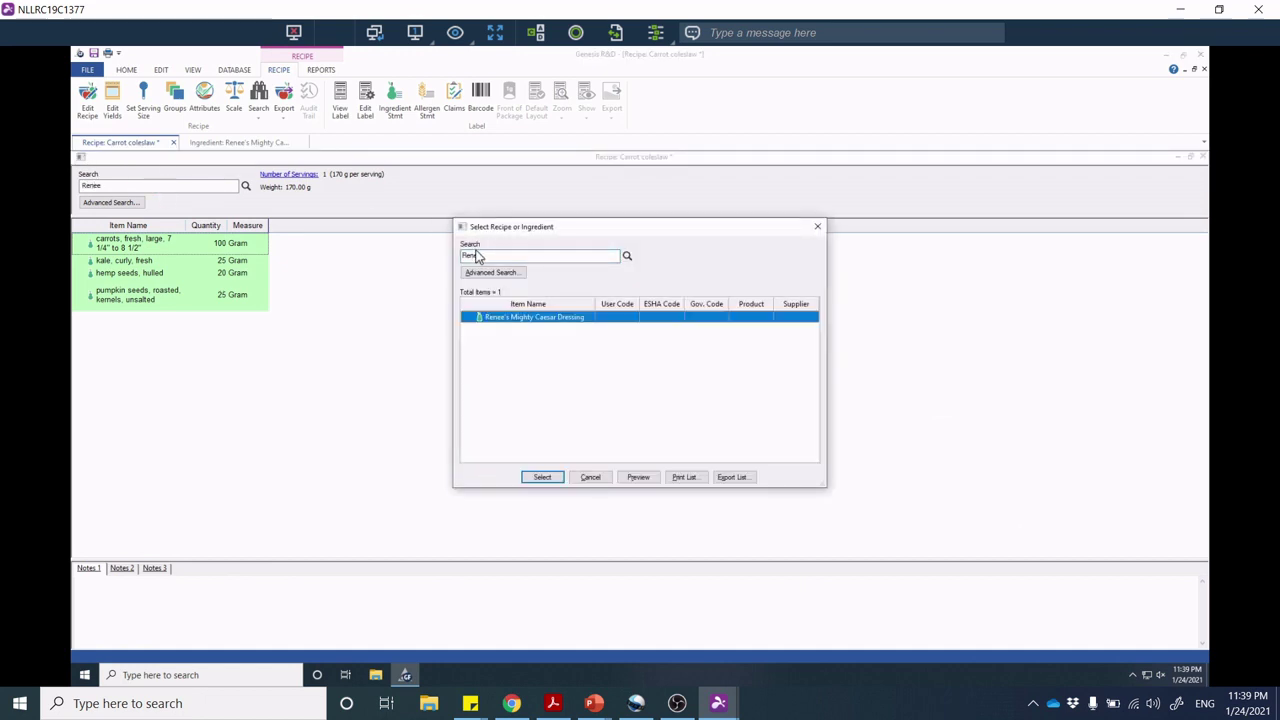
pyautogui.click(546, 477)
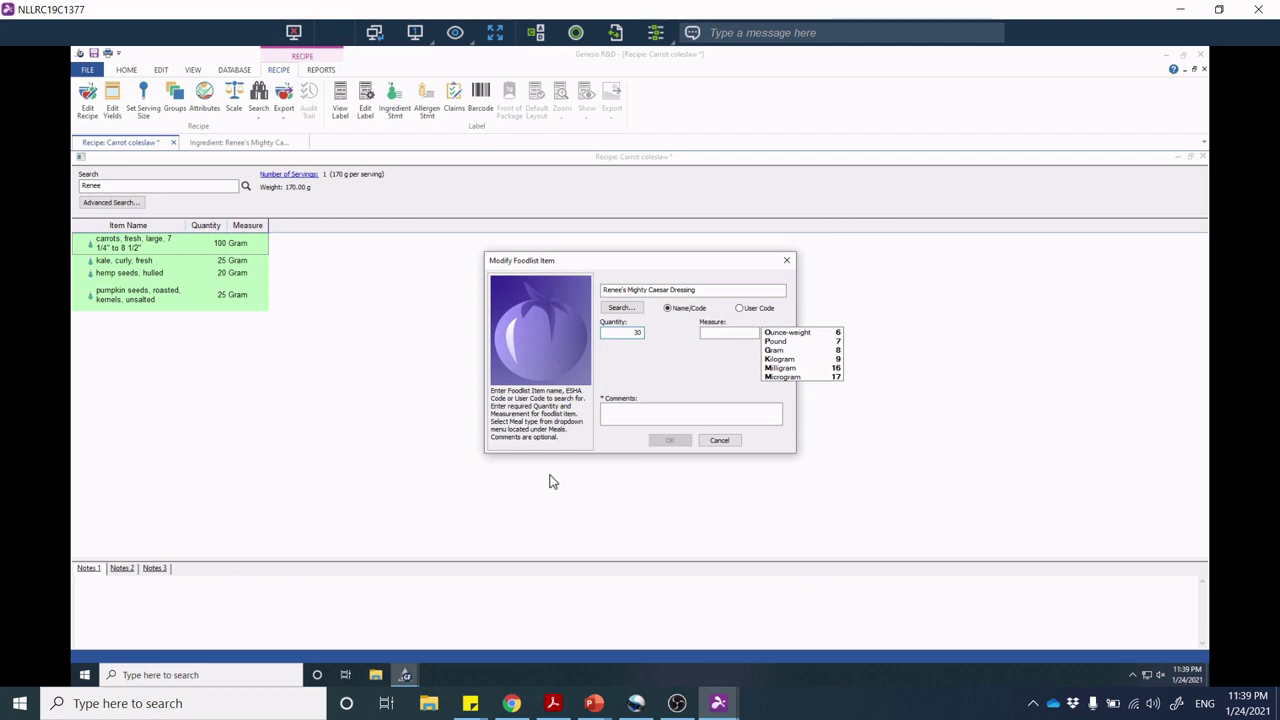
pyautogui.press('BackSpace')
pyautogui.press('BackSpace')
pyautogui.write('30')
pyautogui.click(800, 350)
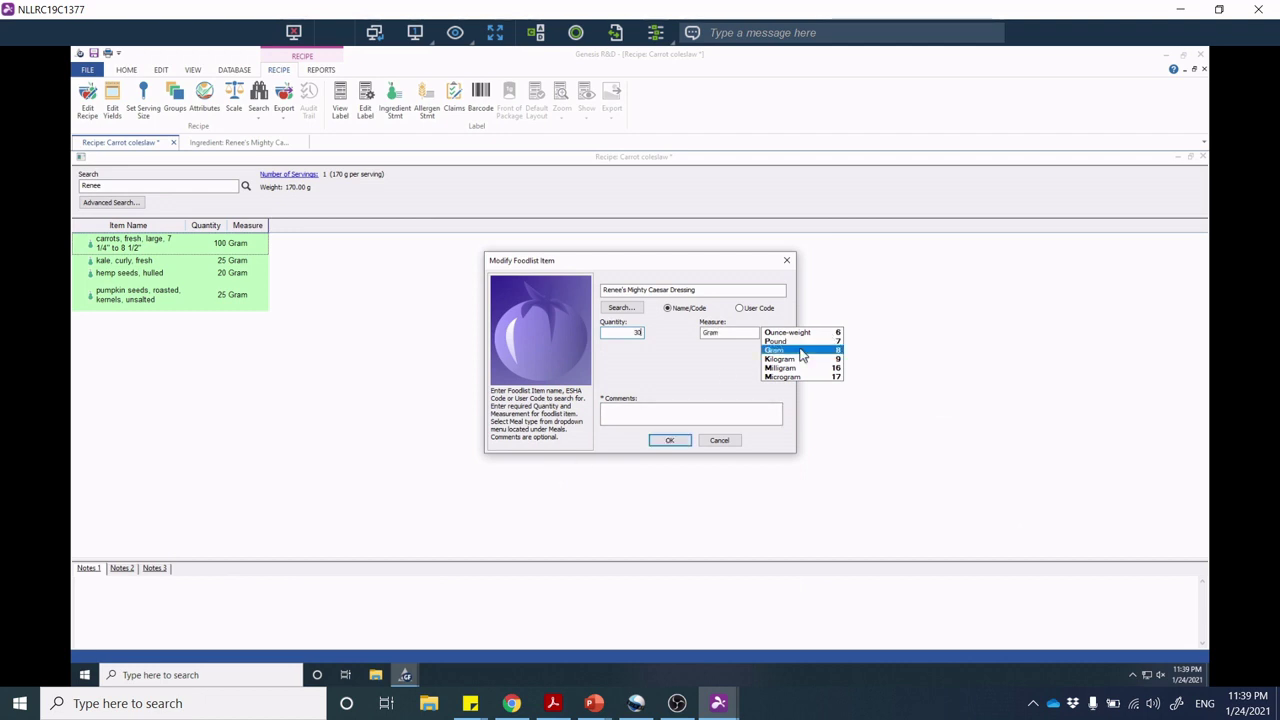
pyautogui.click(686, 442)
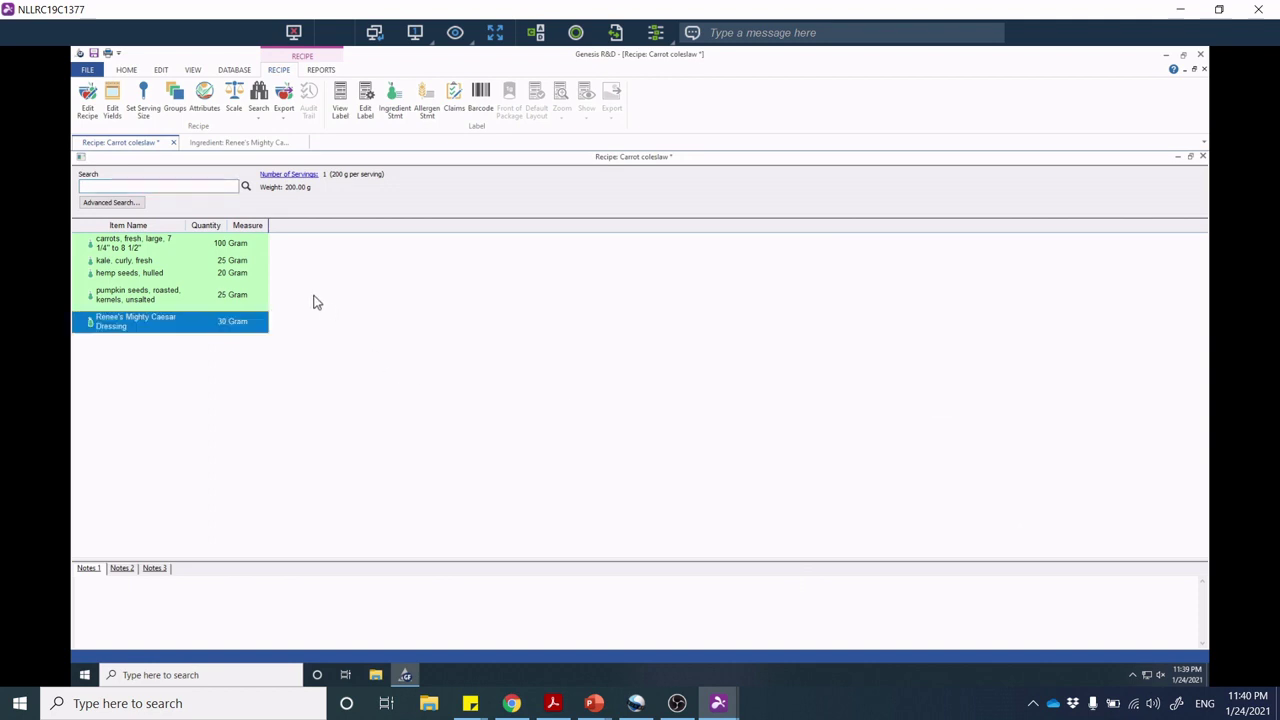
# View the Carrot coleslaw label and review the allergens assigned to the recipe without changing them.
pyautogui.click(340, 105)
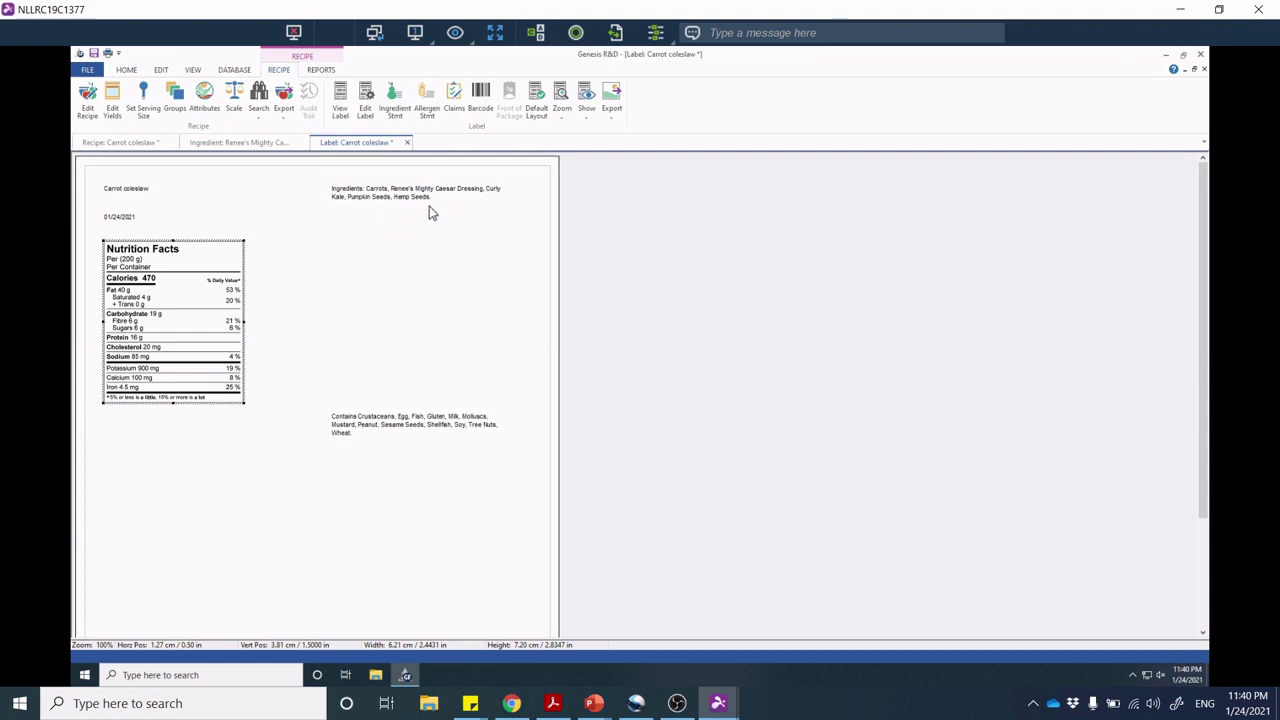
pyautogui.click(427, 104)
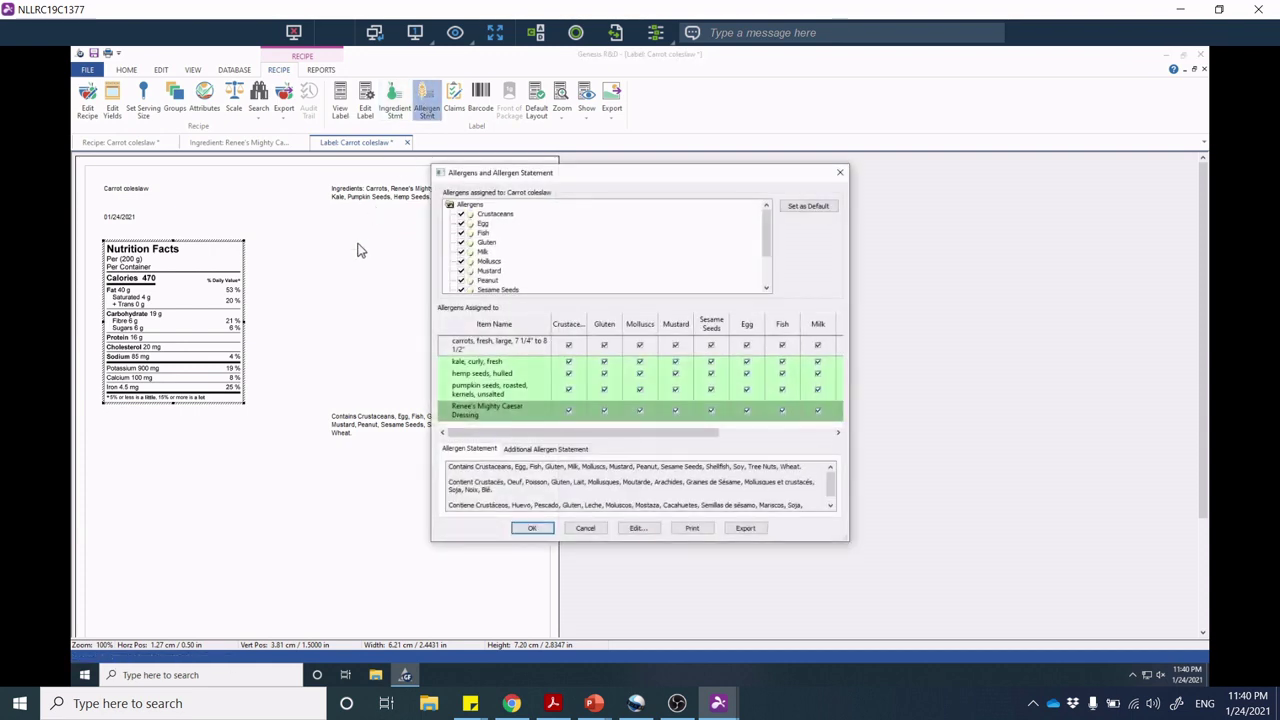
pyautogui.click(594, 529)
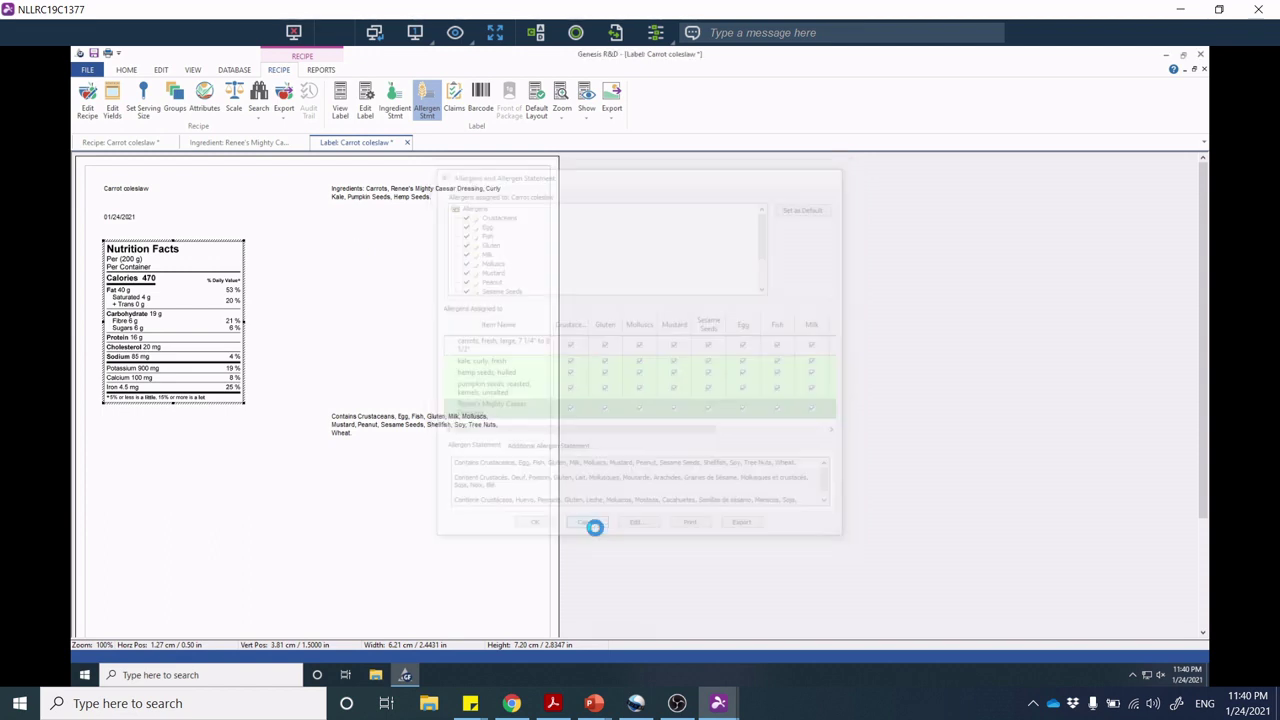
# Turn off the program-generated ingredient statement and insert parentheses after Renee's Mighty Caesar Dressing in the English sub ingredients.
pyautogui.click(395, 106)
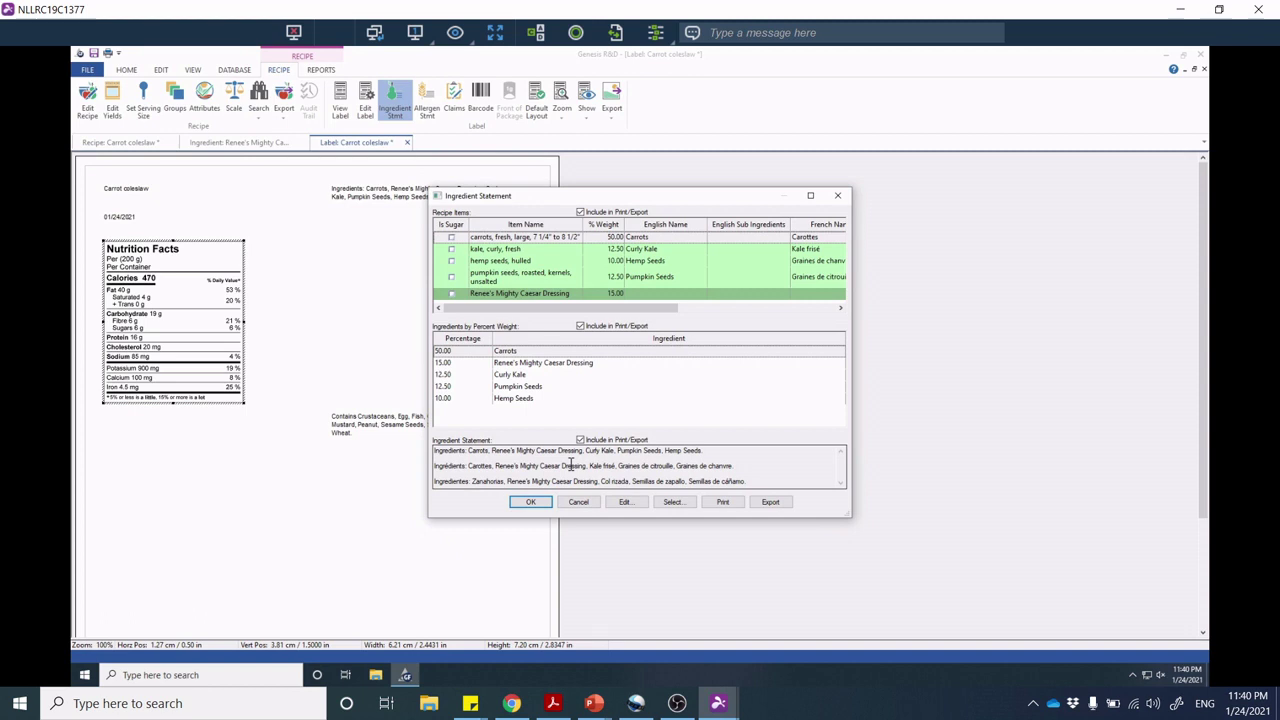
pyautogui.click(627, 503)
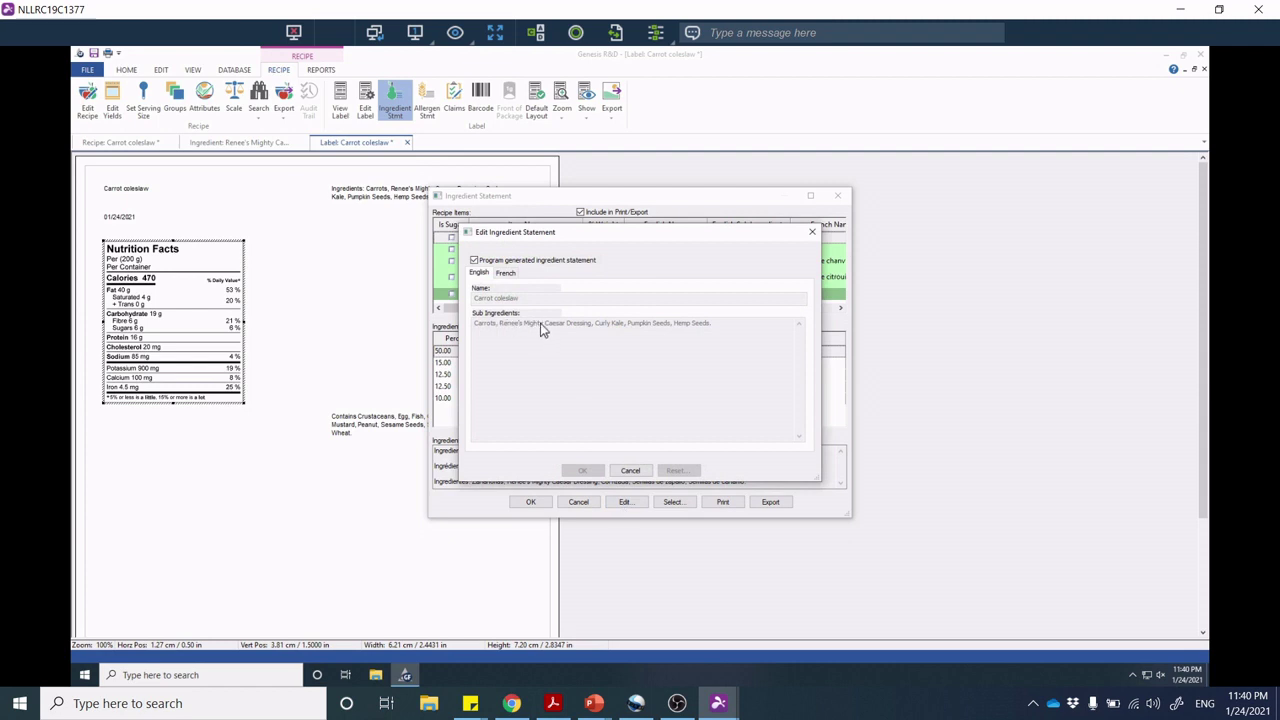
pyautogui.click(479, 261)
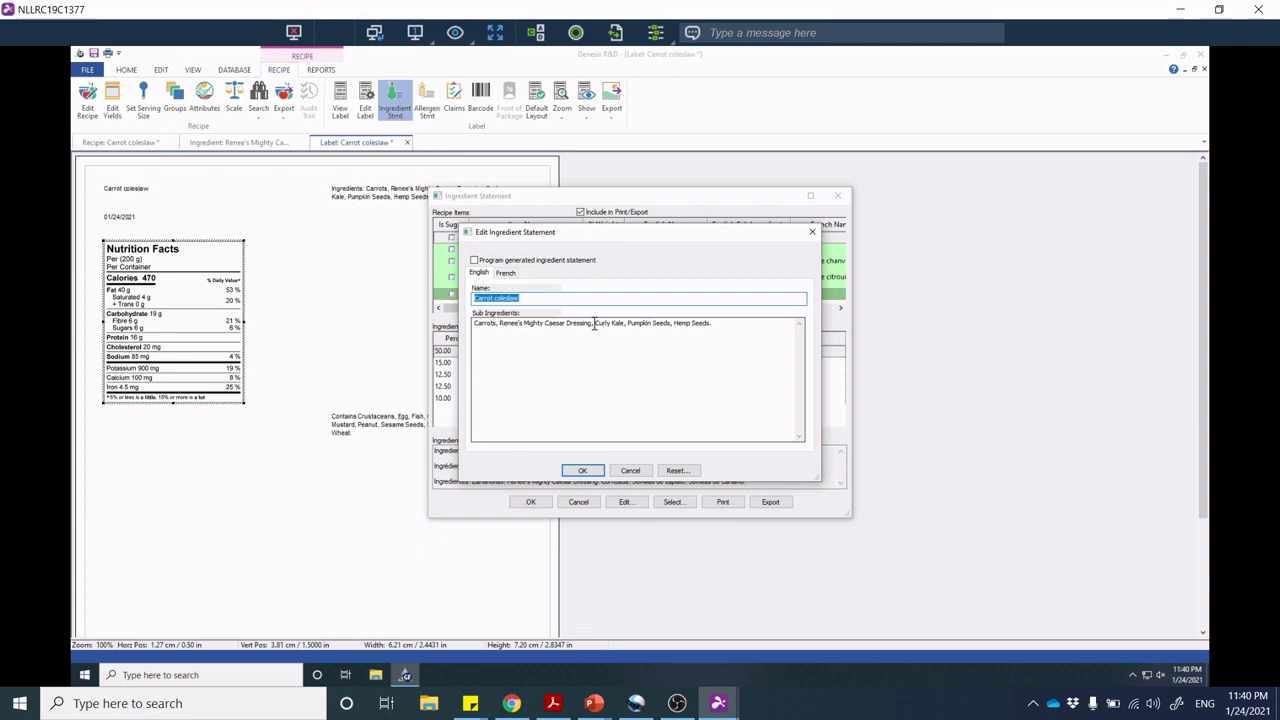
pyautogui.click(591, 324)
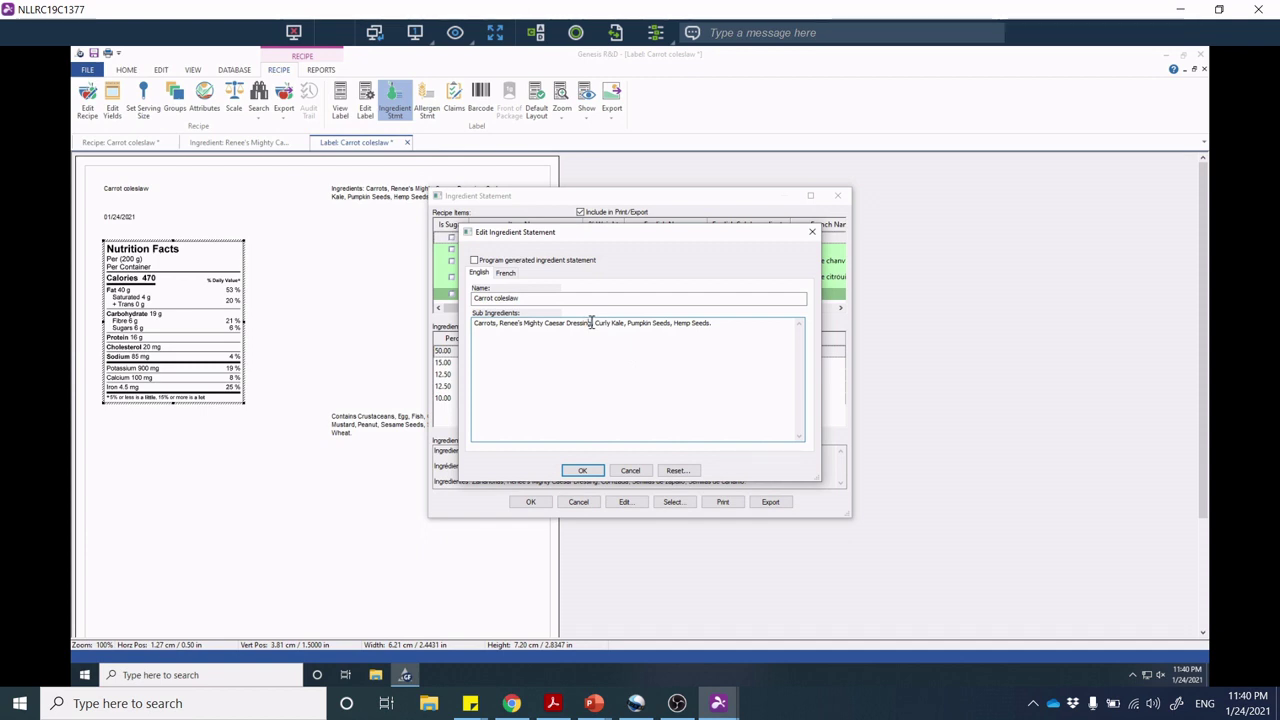
pyautogui.write(',')
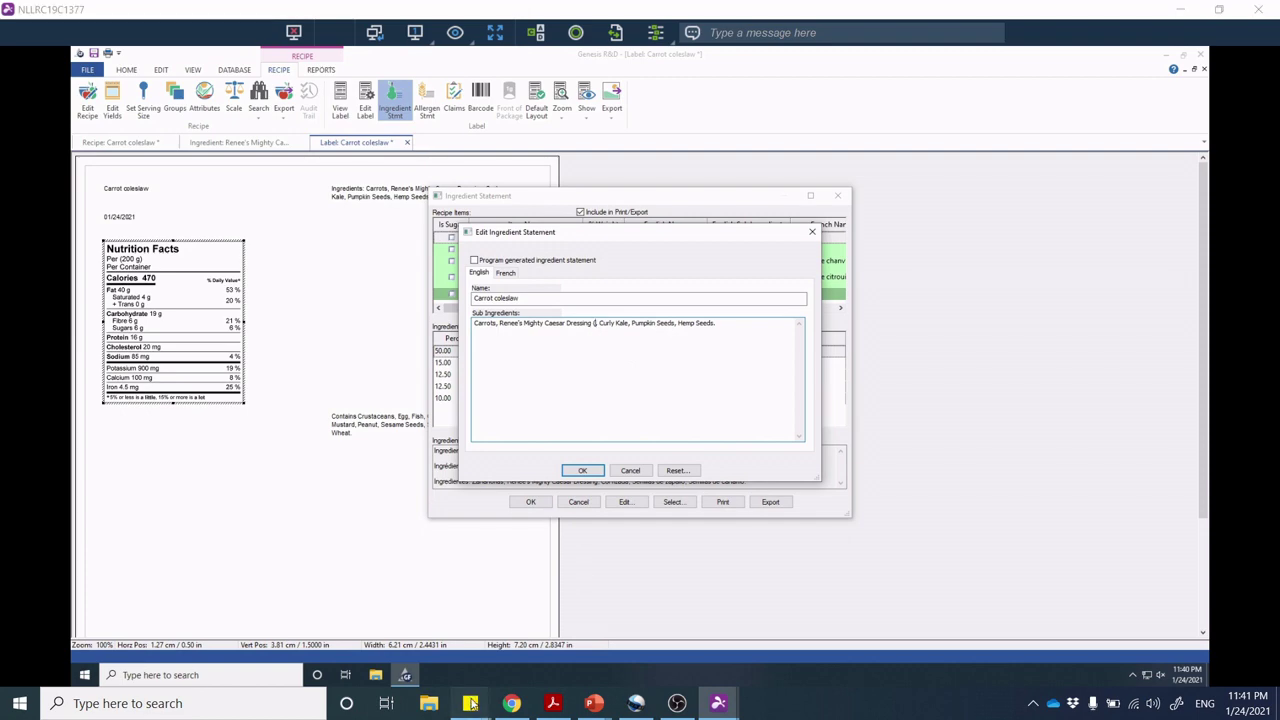
# Copy the dressing's ingredient list from the sticky note into the parentheses and apply the edited ingredient statement to the label.
pyautogui.moveTo(470, 703)
pyautogui.click(480, 642)
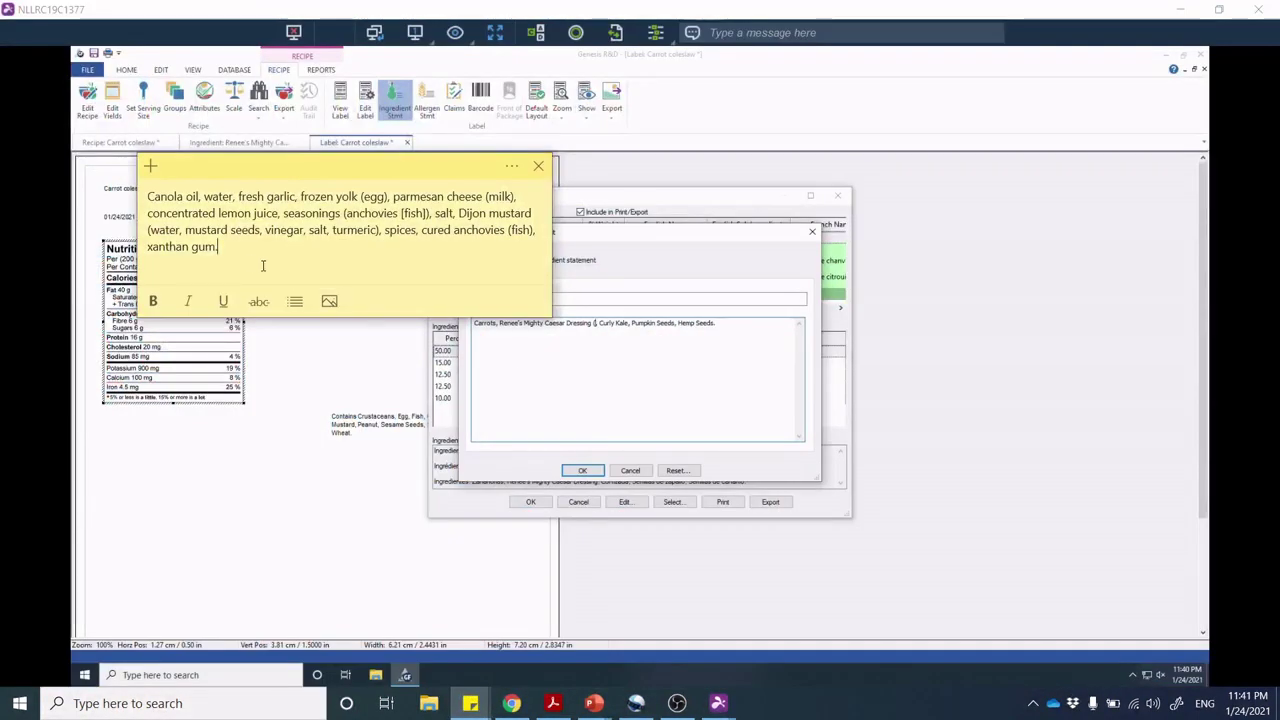
pyautogui.moveTo(218, 247); pyautogui.dragTo(134, 196)
pyautogui.hotkey('ctrl', 'c')
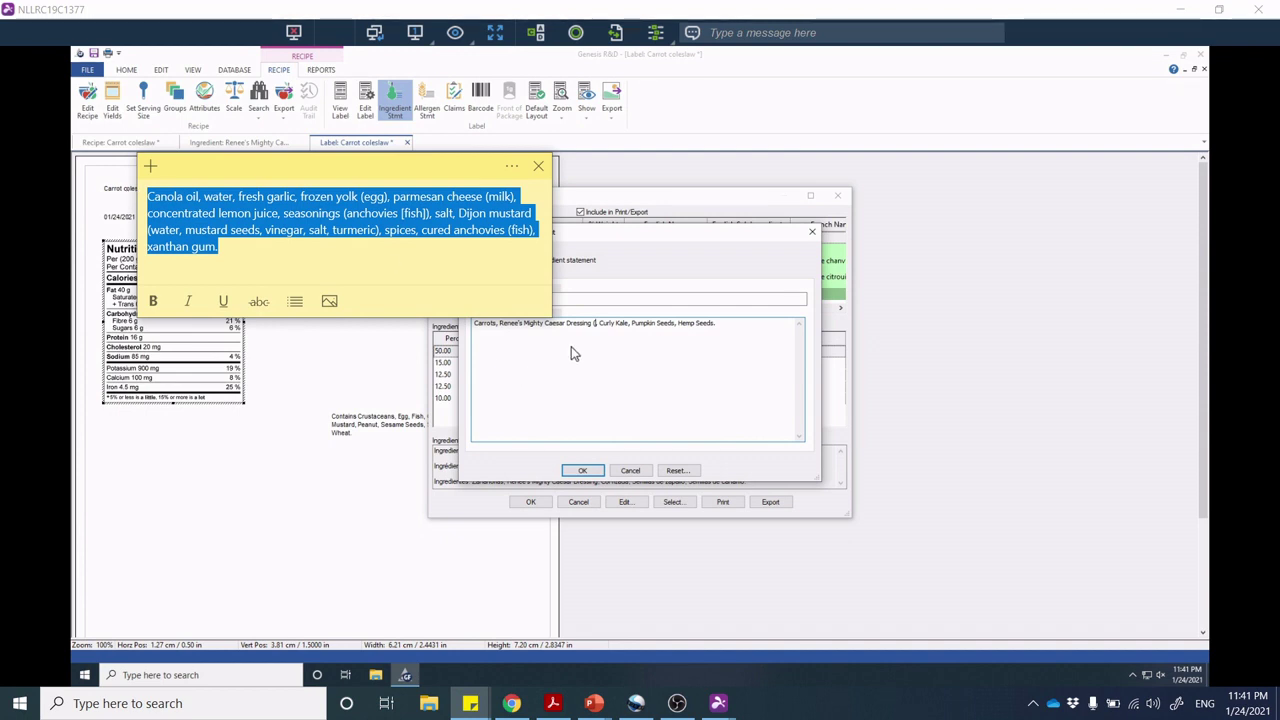
pyautogui.click(597, 324)
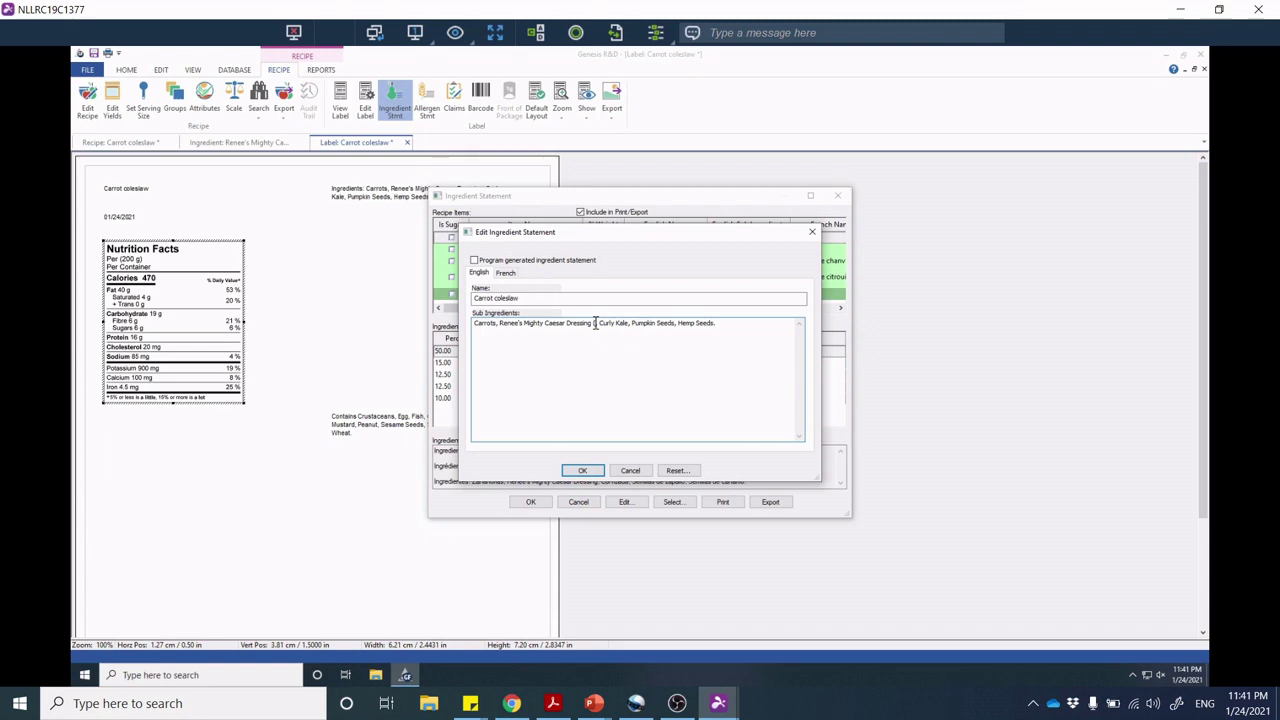
pyautogui.hotkey('ctrl', 'v')
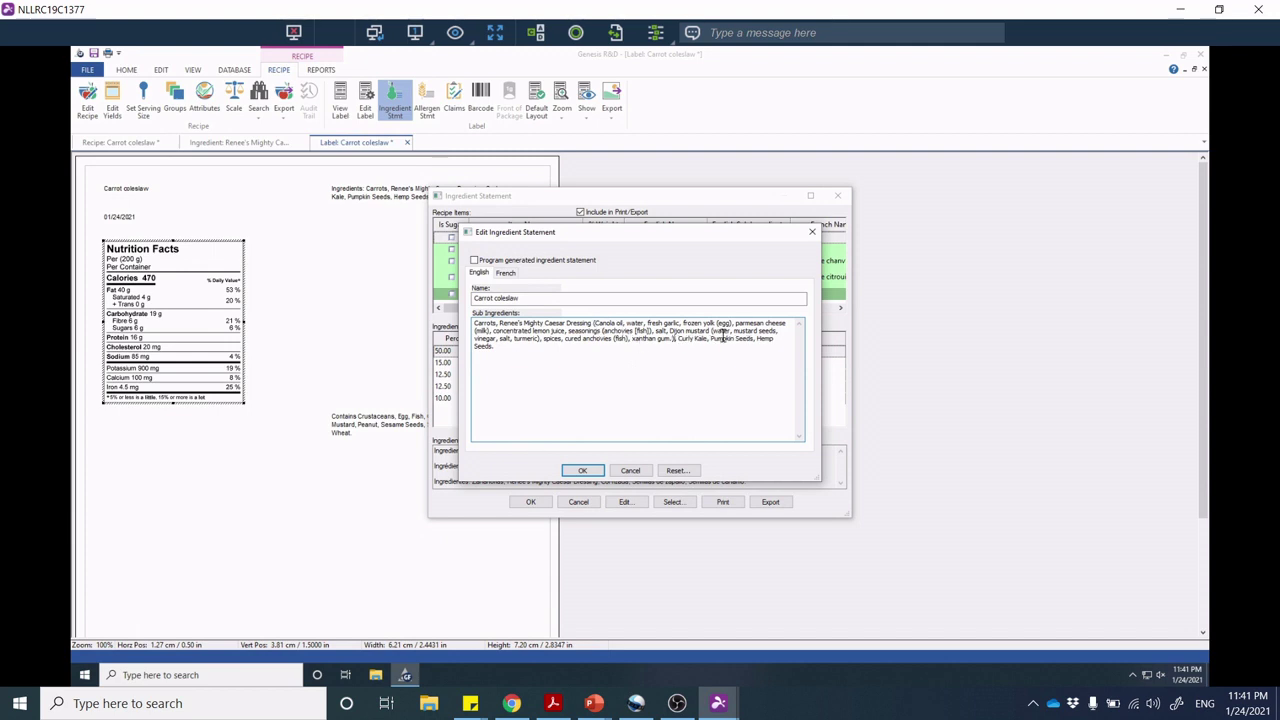
pyautogui.click(583, 471)
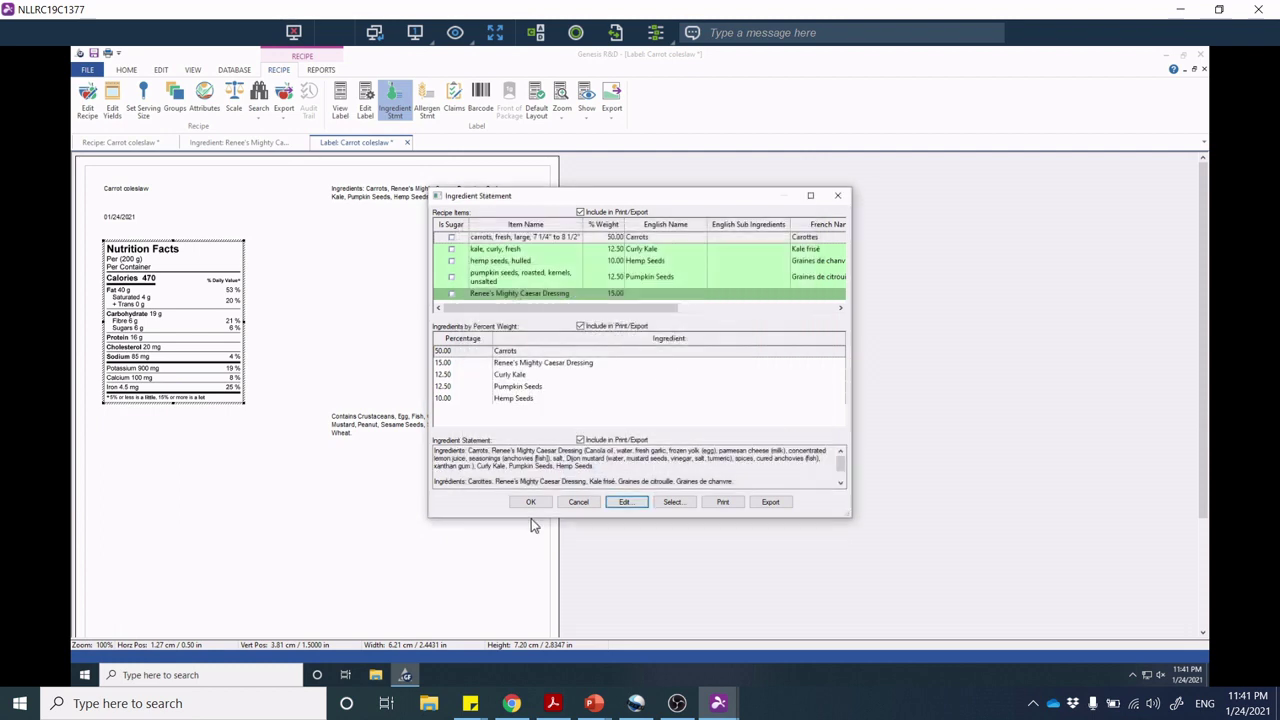
pyautogui.click(529, 504)
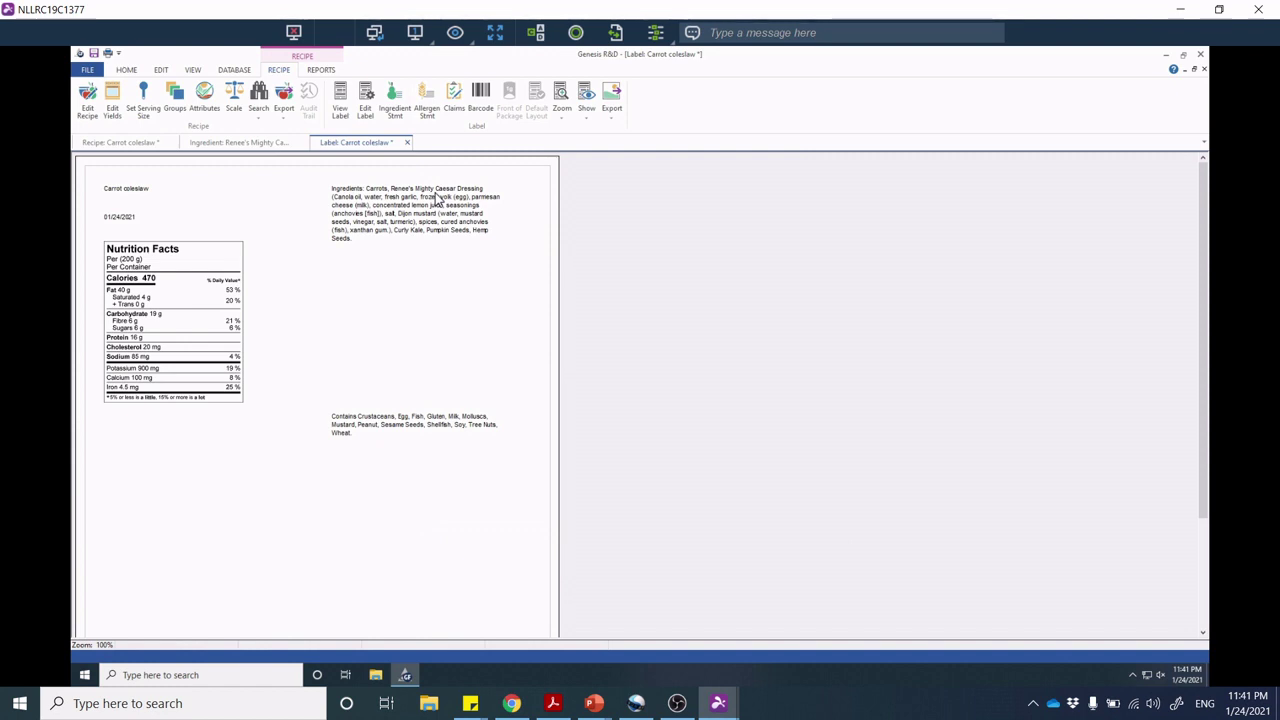
# Clear Crustaceans, Gluten, Molluscs, Peanut and Sesame Seeds from the allergens assigned to Carrot coleslaw and all its ingredients.
pyautogui.click(429, 102)
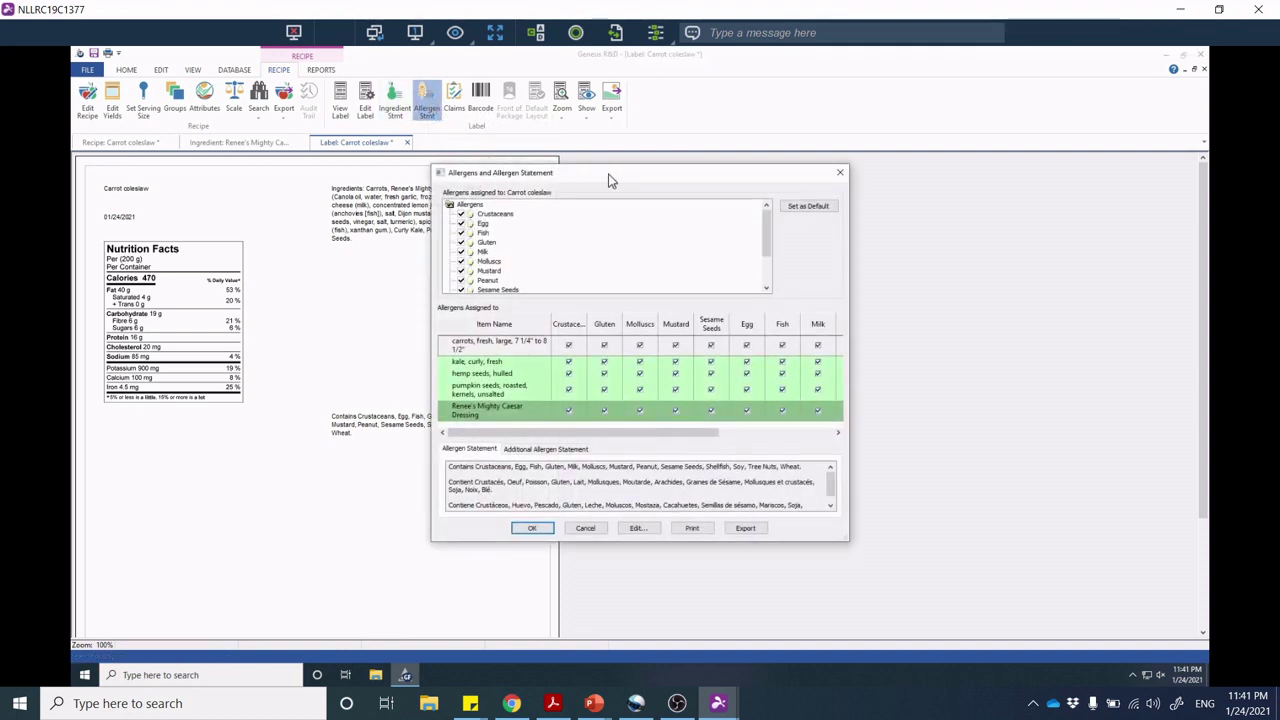
pyautogui.moveTo(611, 180); pyautogui.dragTo(630, 168)
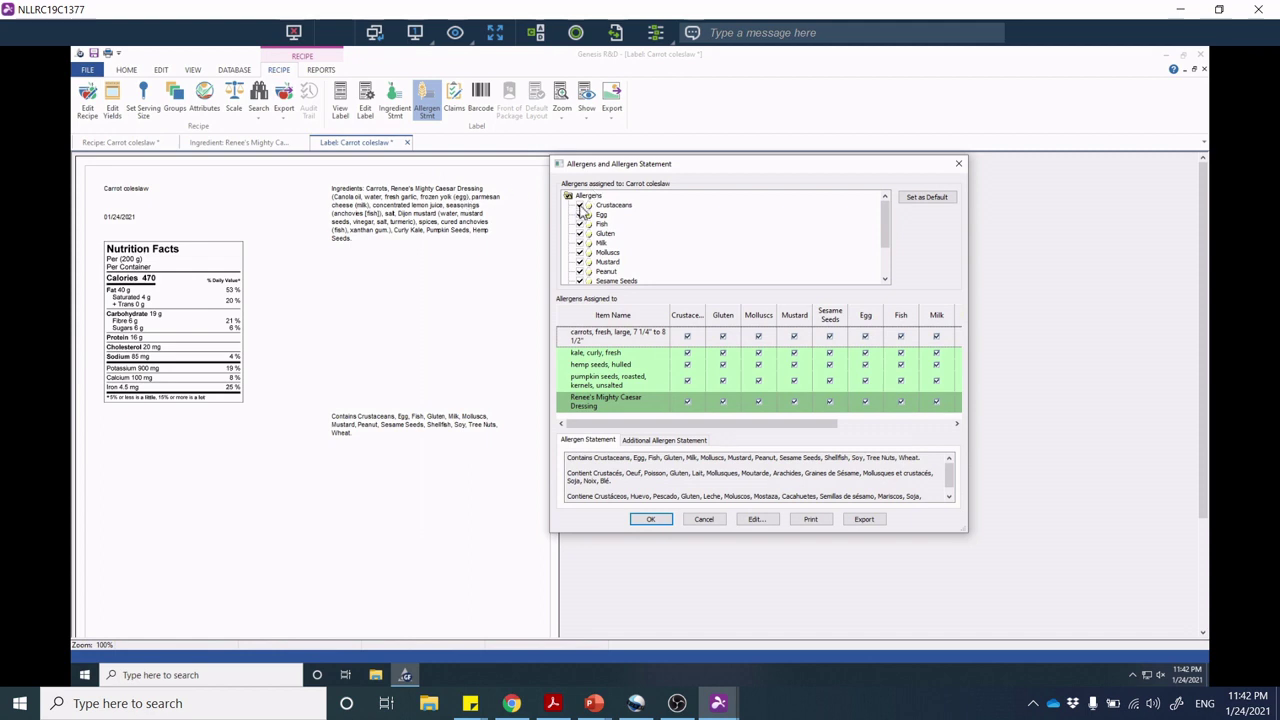
pyautogui.click(580, 207)
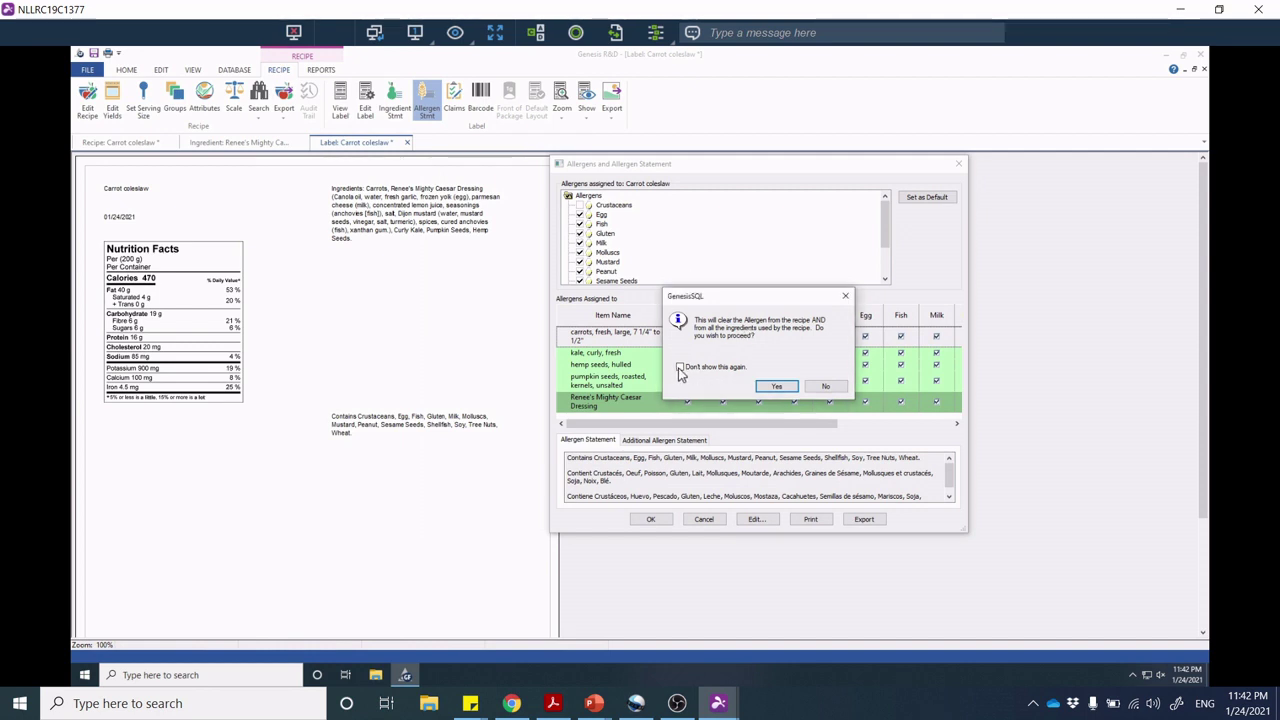
pyautogui.click(774, 387)
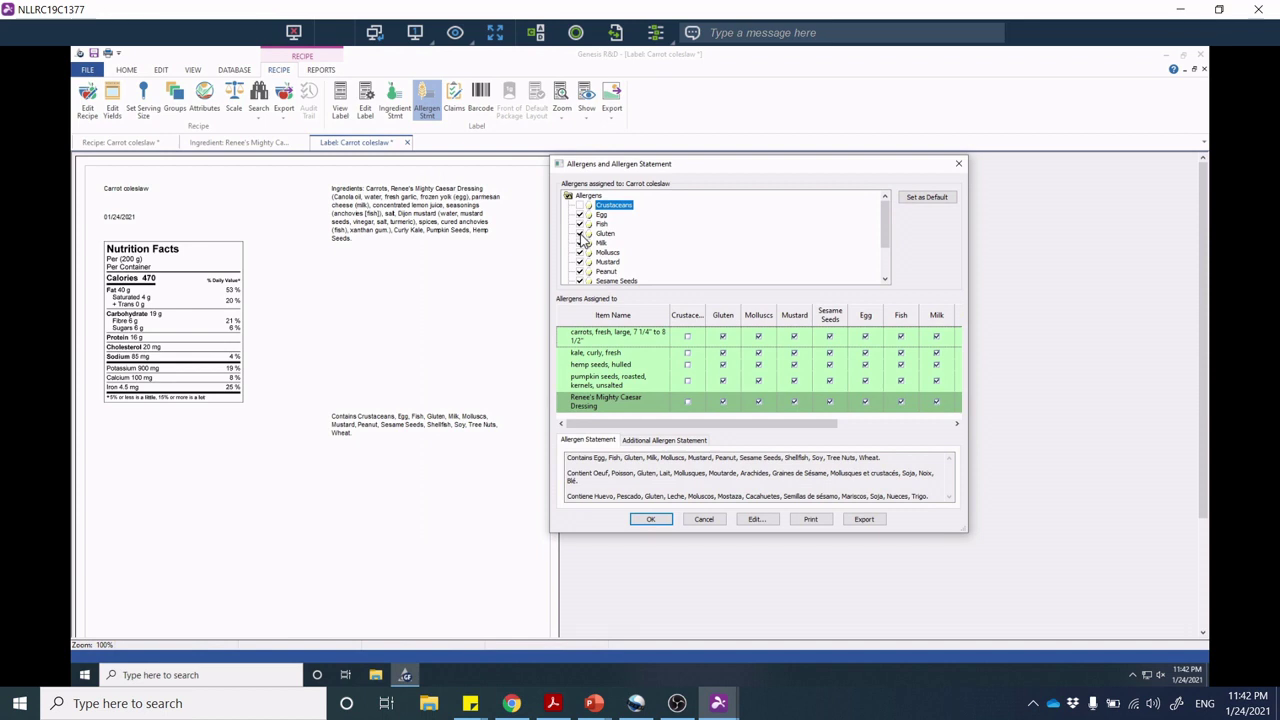
pyautogui.click(580, 234)
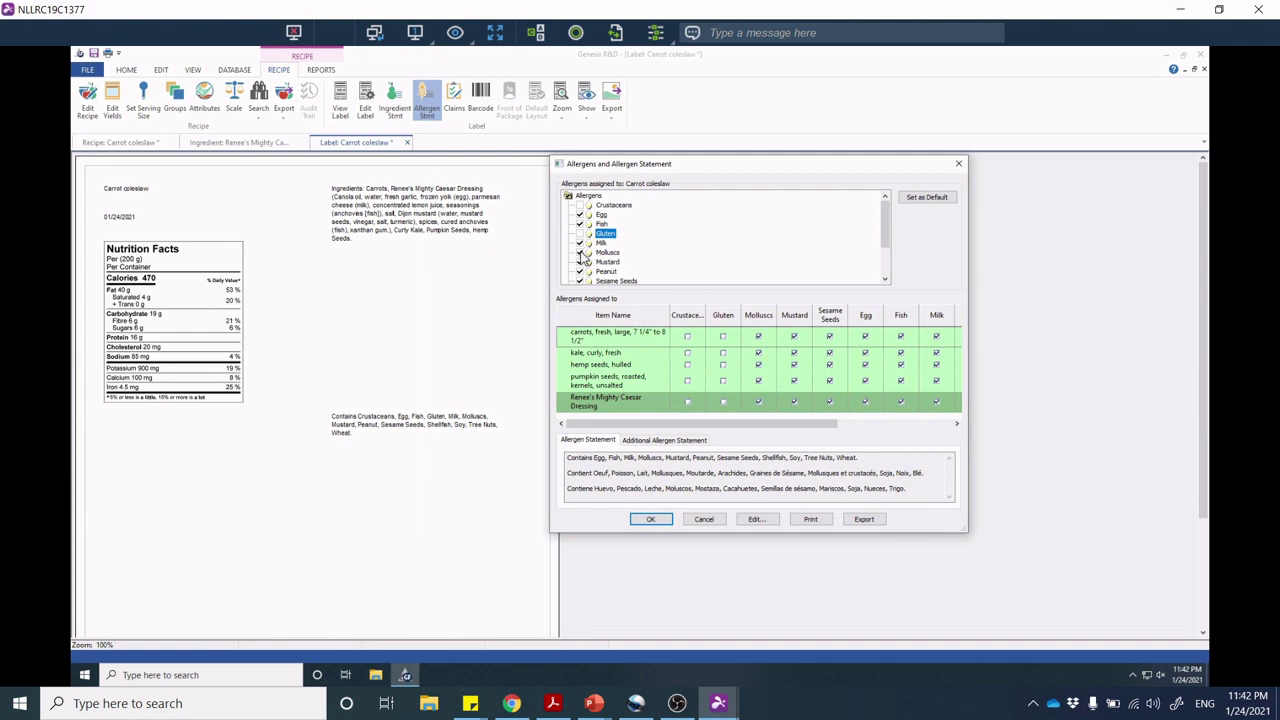
pyautogui.click(580, 253)
pyautogui.click(580, 272)
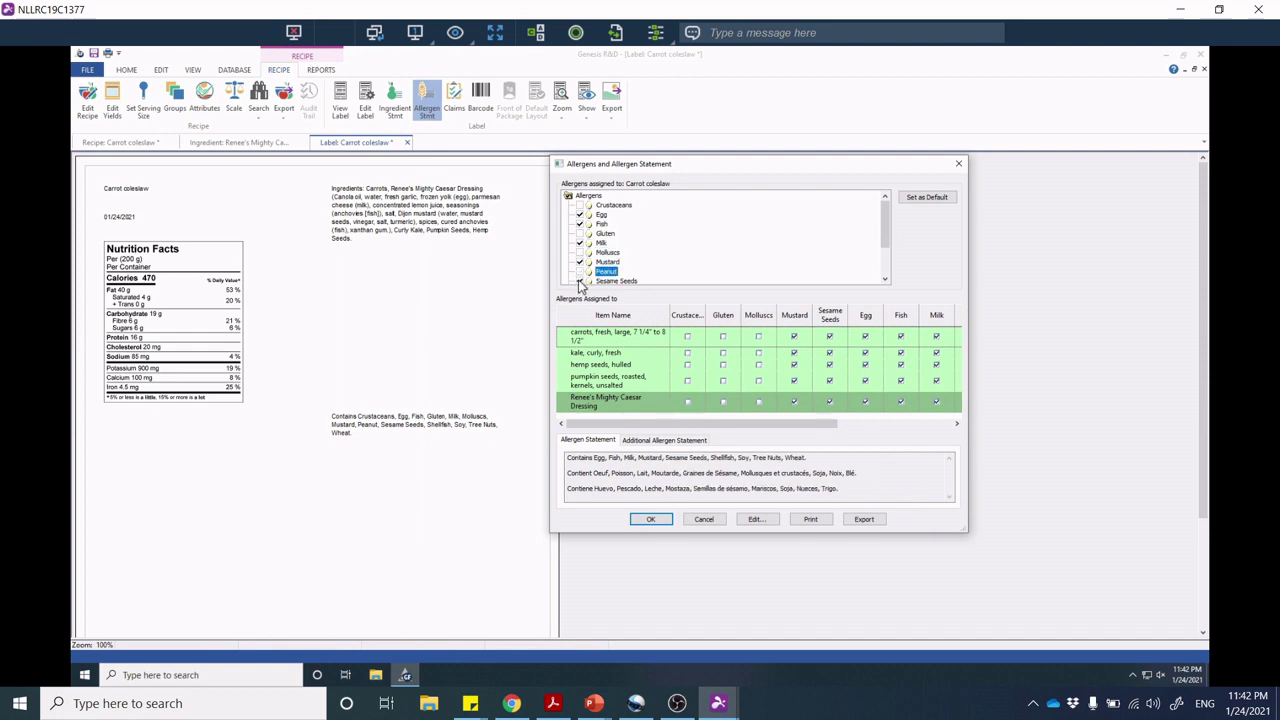
pyautogui.click(580, 284)
pyautogui.click(580, 284)
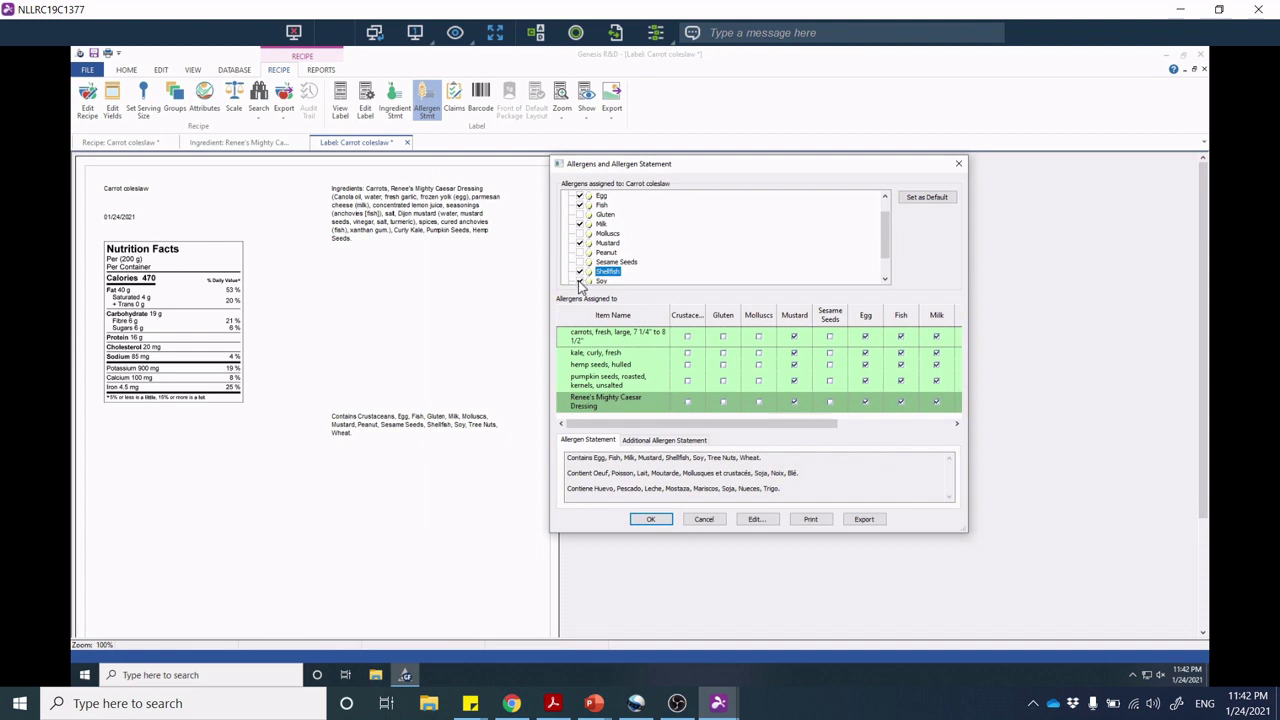
# Clear the Shellfish, Soy, Tree Nuts and Wheat allergens as well, and apply the allergen statement to the label.
pyautogui.click(579, 272)
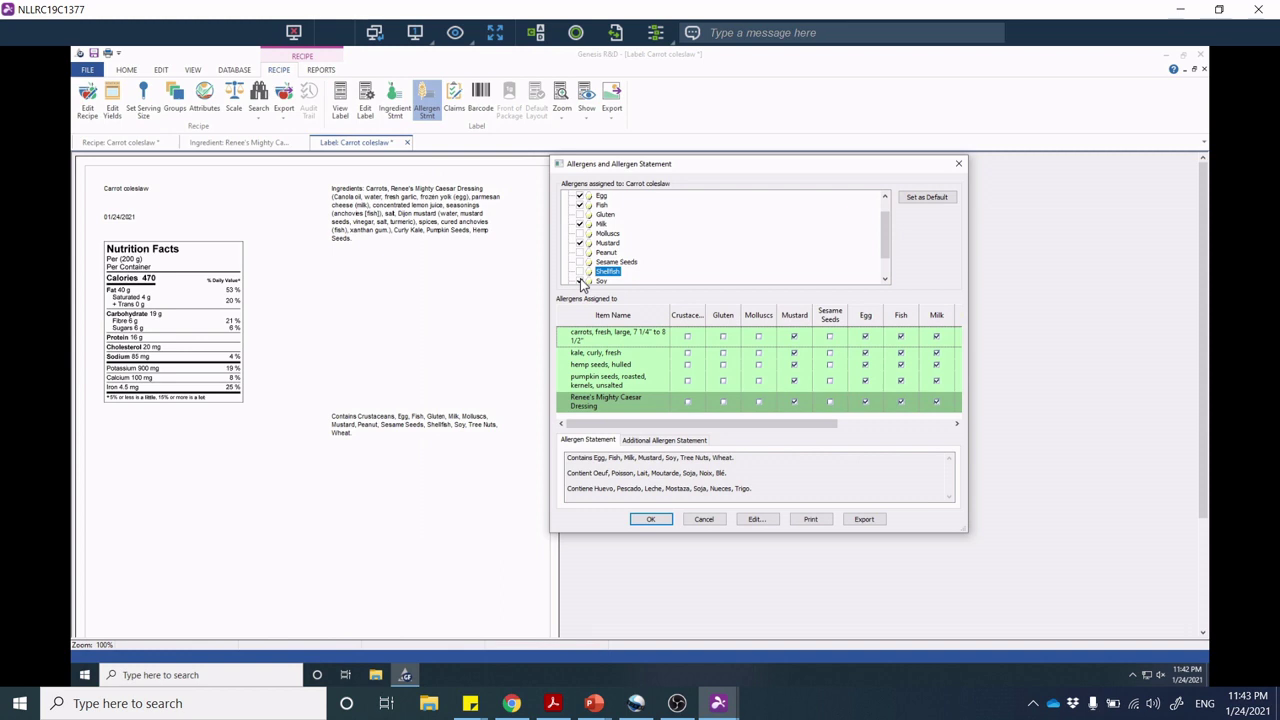
pyautogui.click(580, 278)
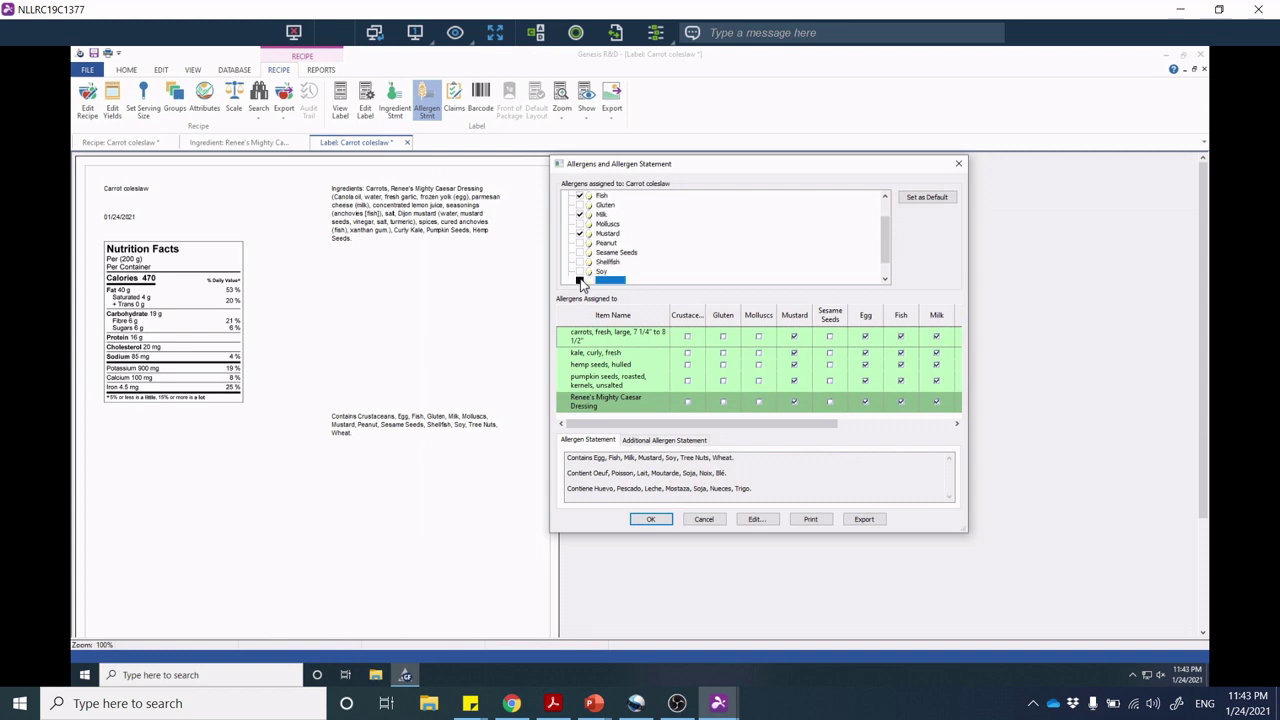
pyautogui.press('Down')
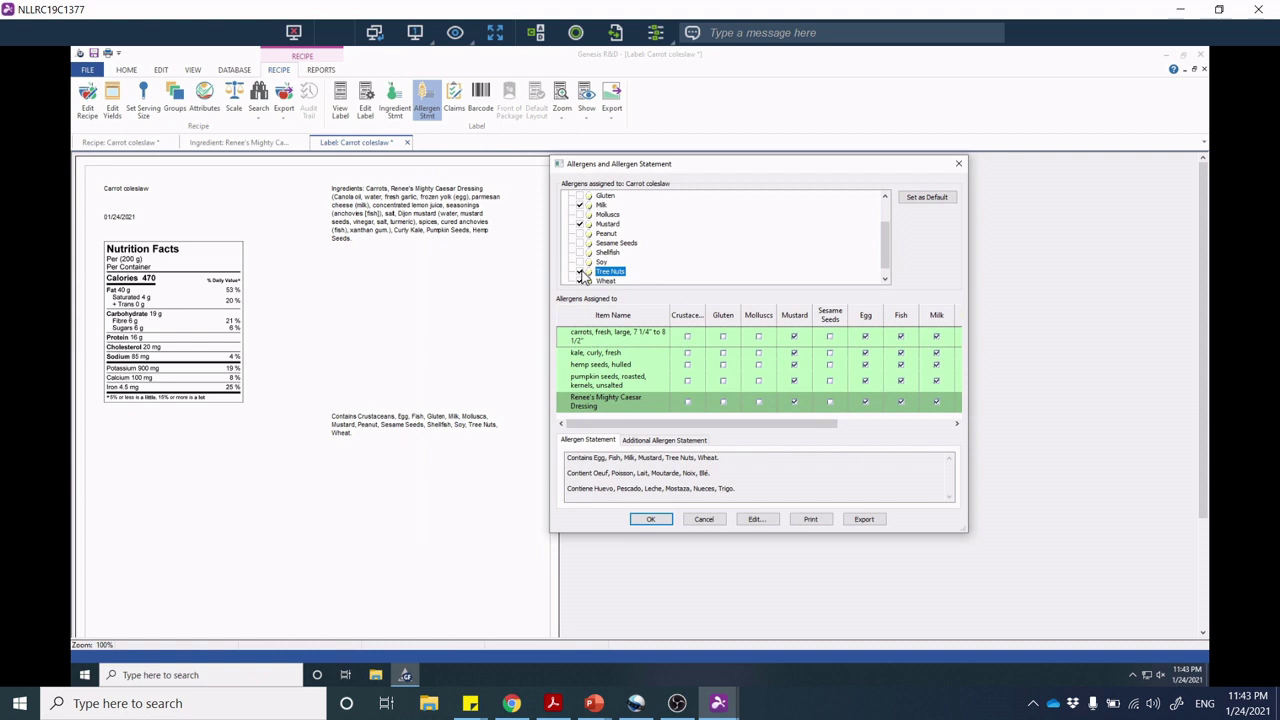
pyautogui.click(579, 272)
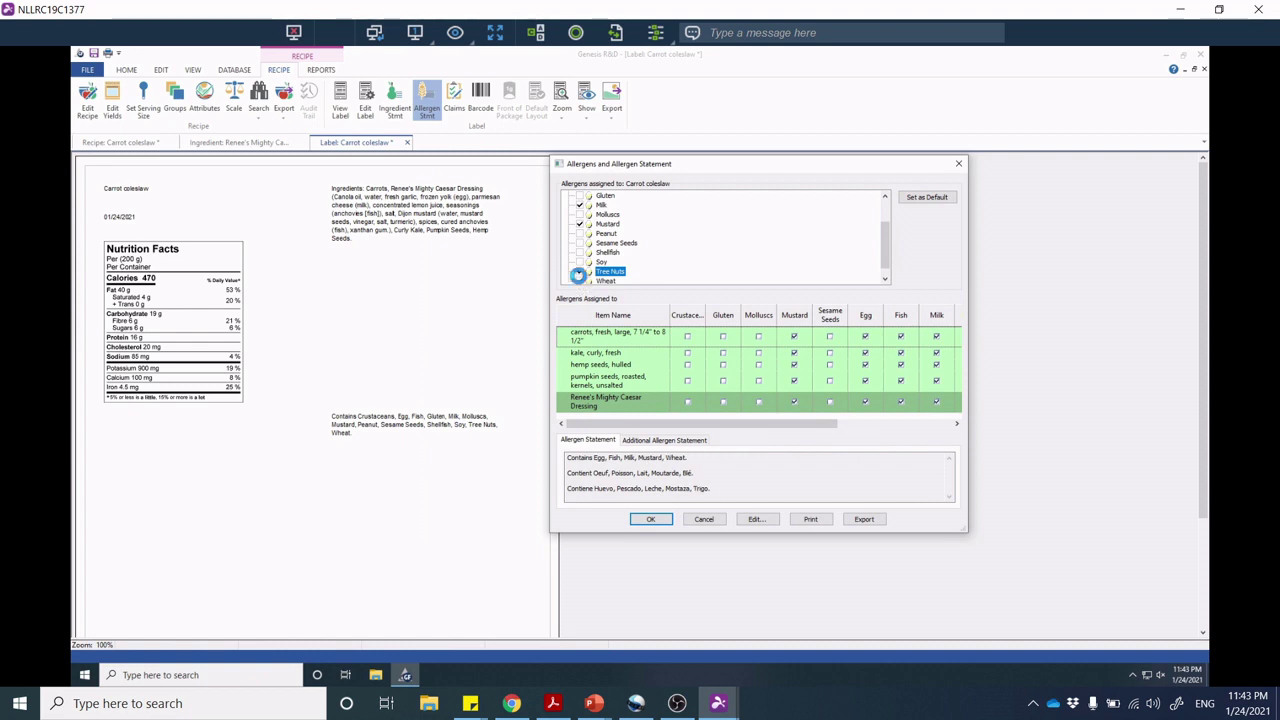
pyautogui.click(579, 273)
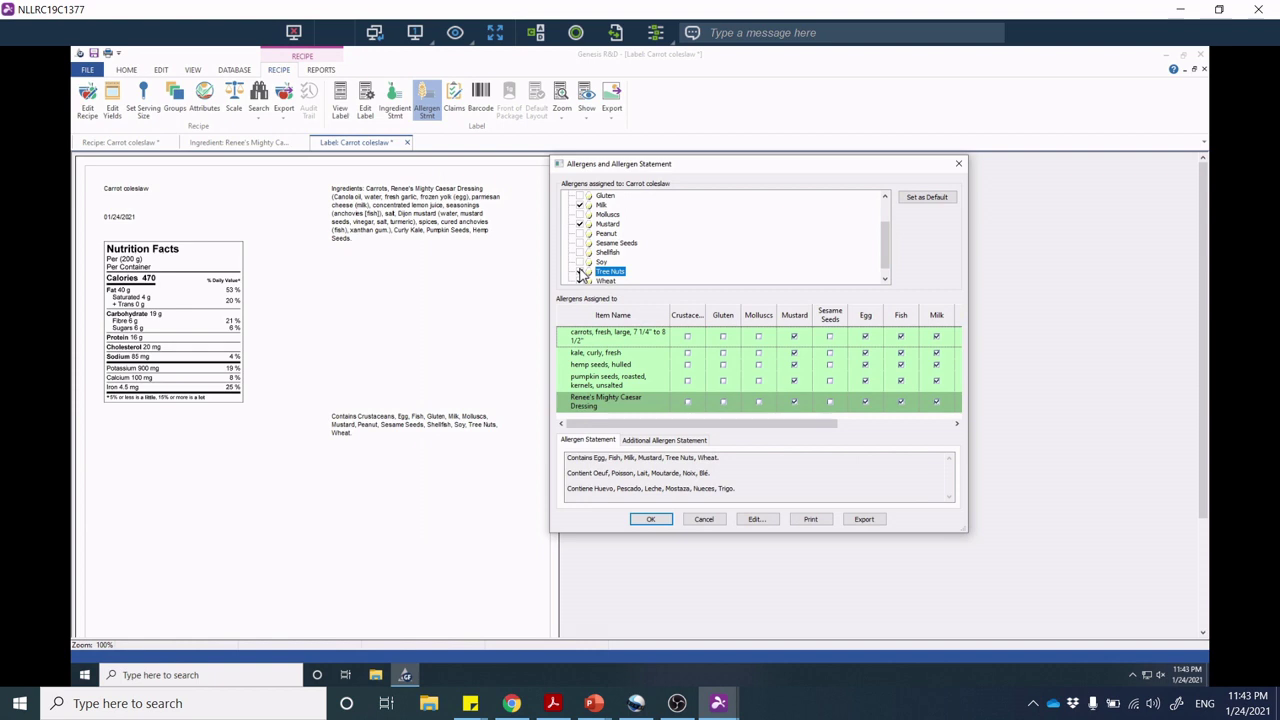
pyautogui.click(579, 272)
pyautogui.click(580, 280)
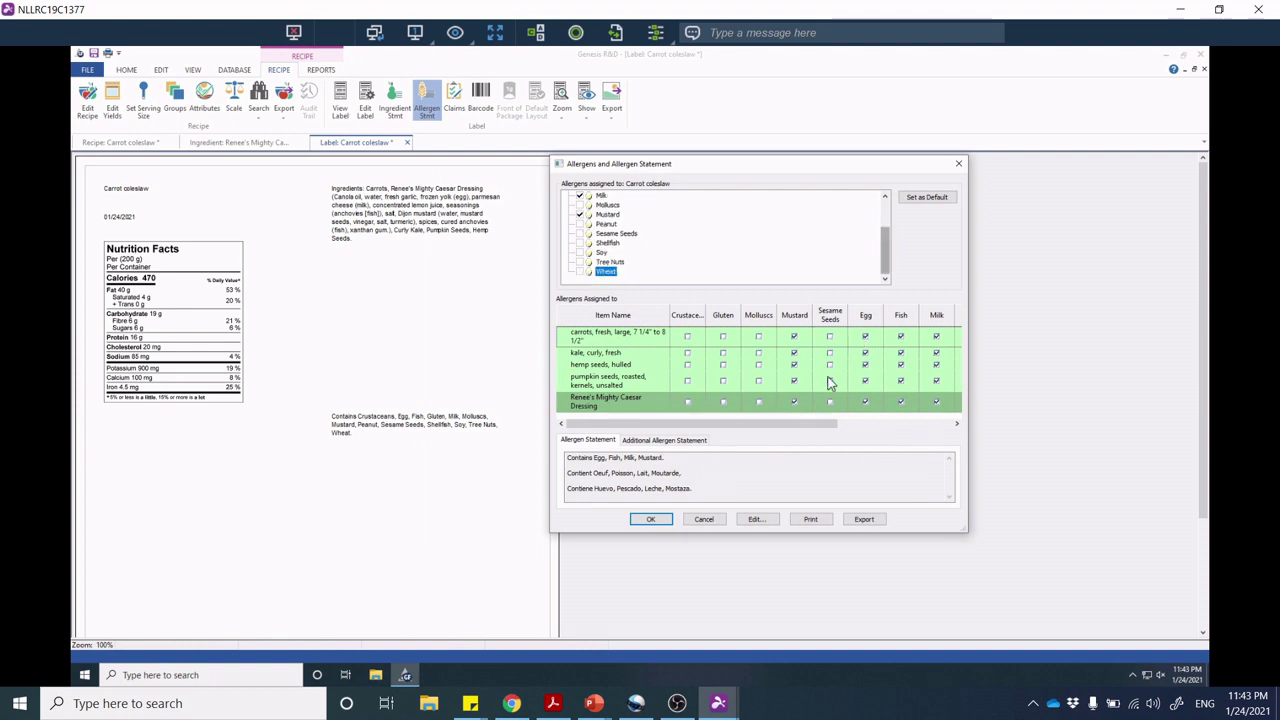
pyautogui.click(651, 520)
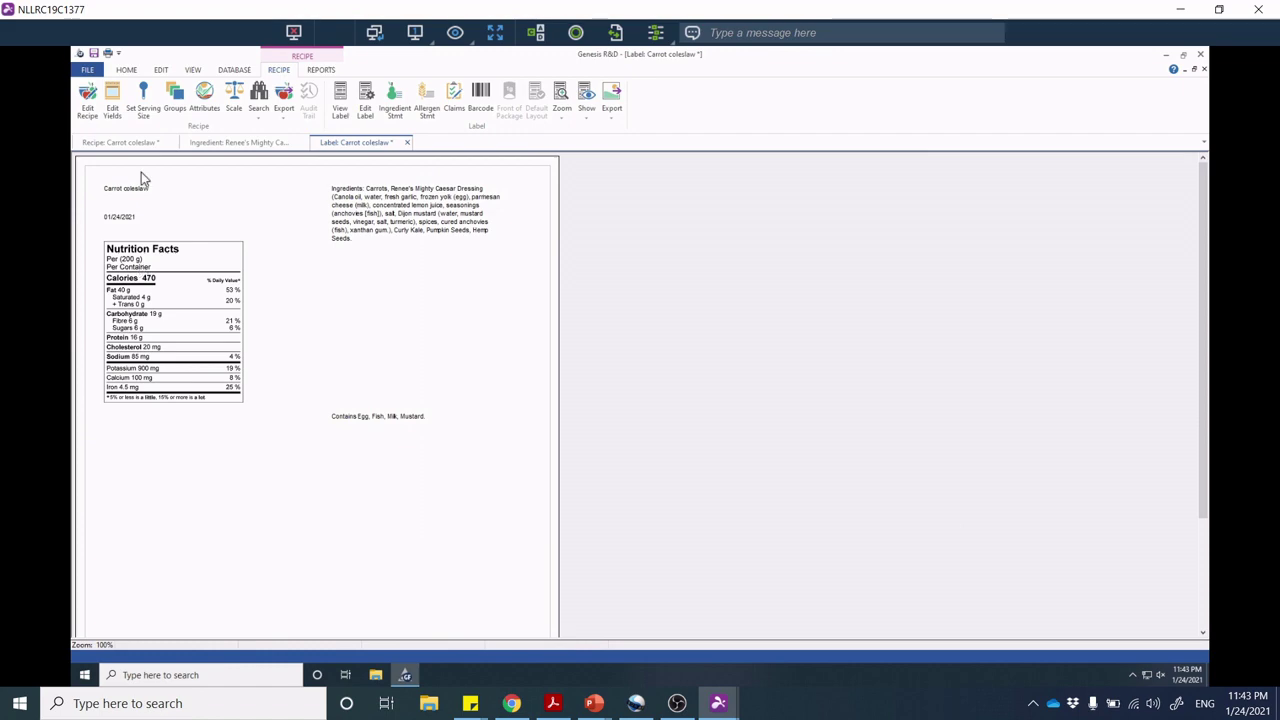
# Search for "reference serving size cfia" in Chrome and open the Table of Reference Amounts for Food through the CFIA's Reference Amounts section.
pyautogui.click(511, 703)
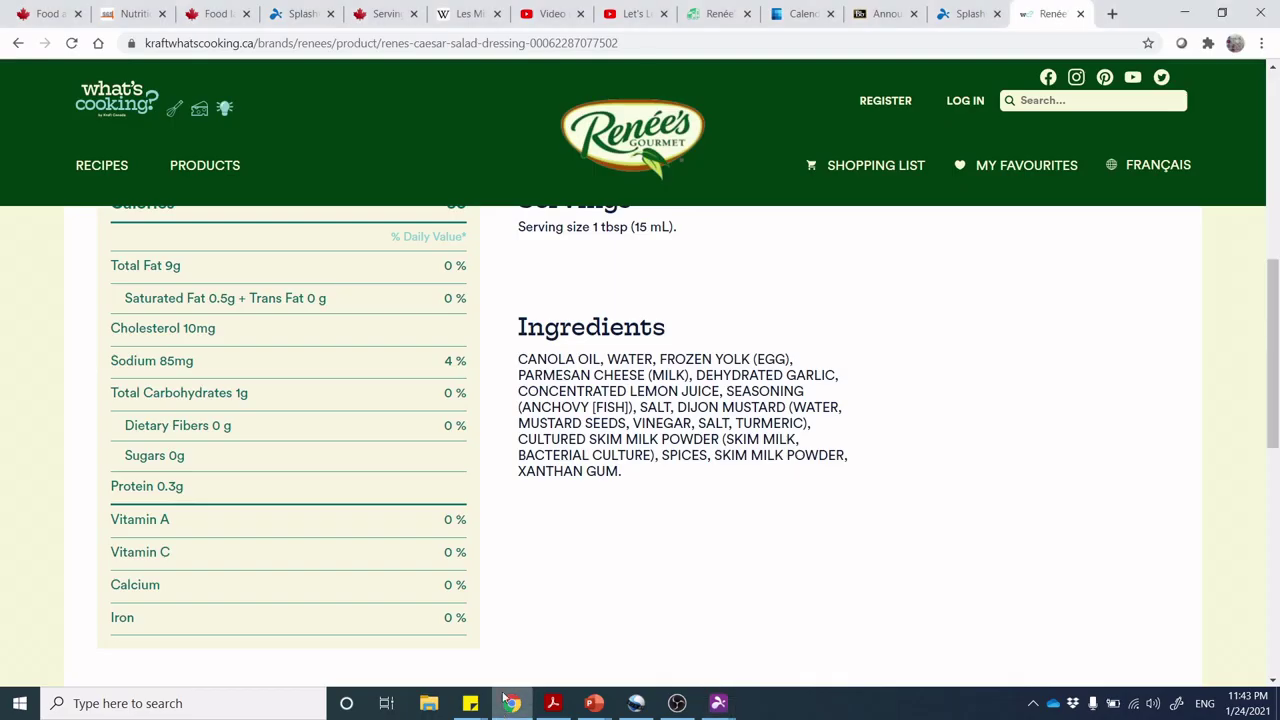
pyautogui.click(1063, 38)
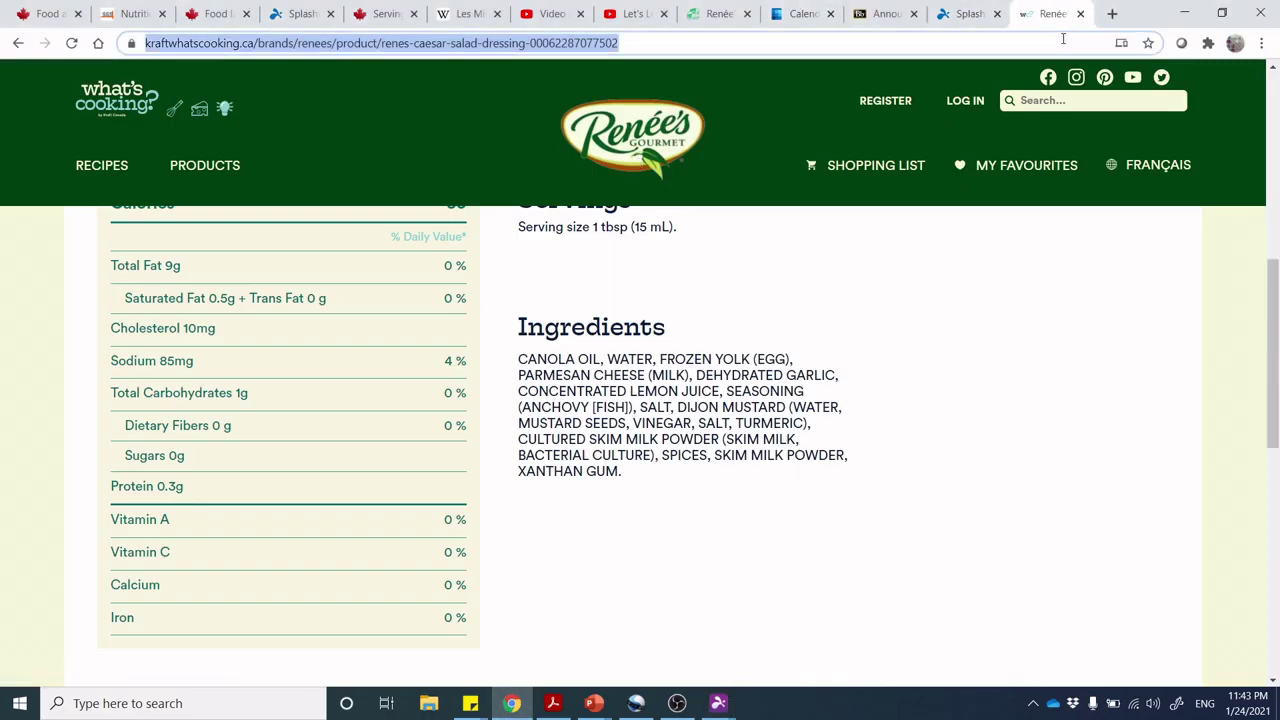
pyautogui.write('referenc')
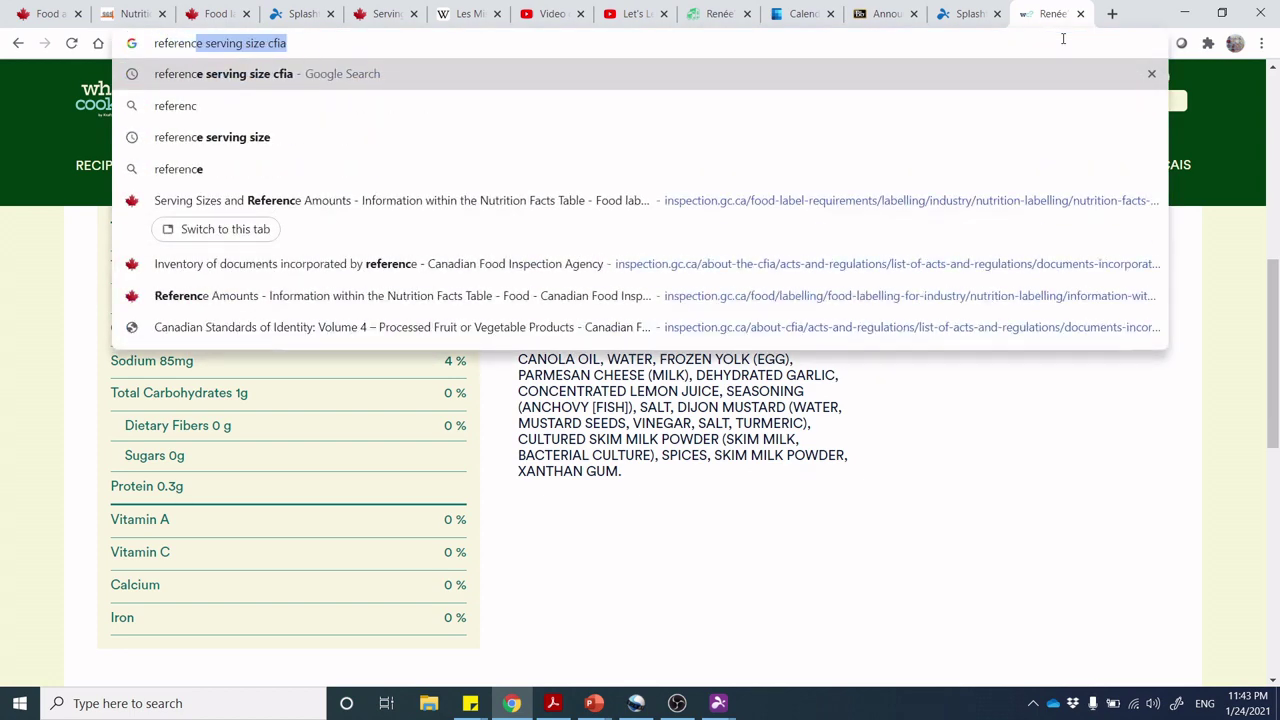
pyautogui.press('Return')
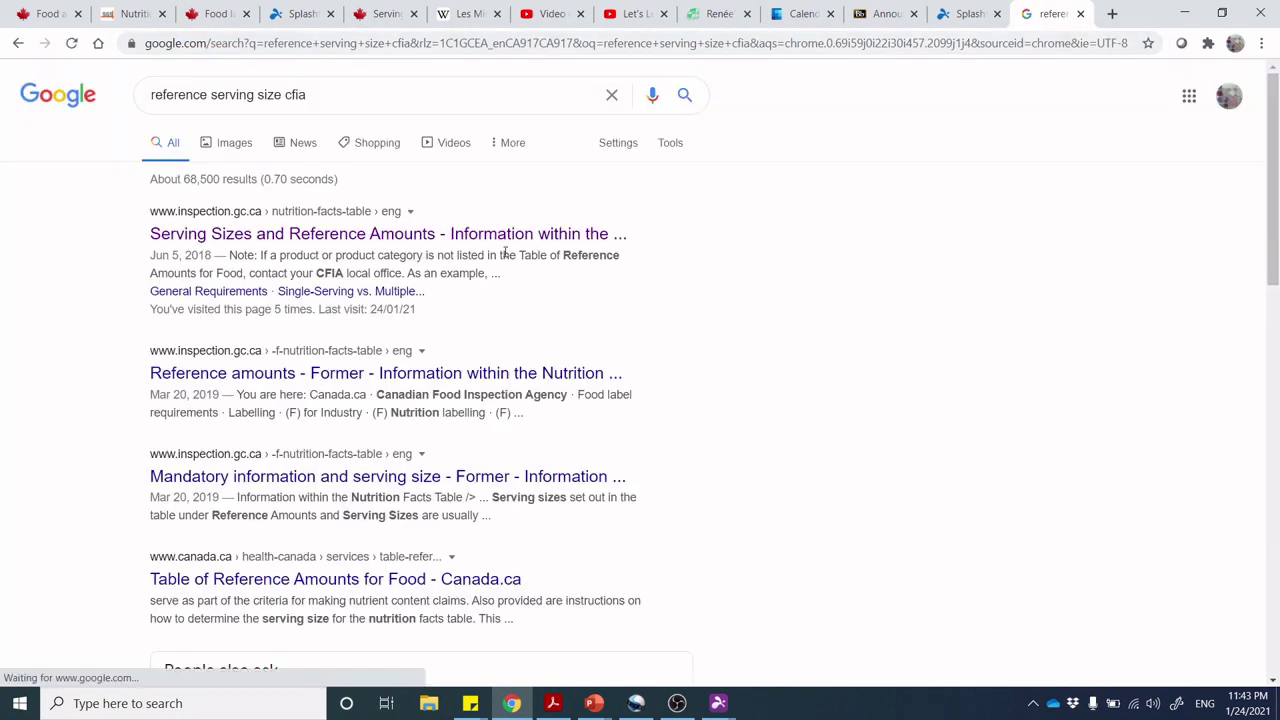
pyautogui.click(490, 240)
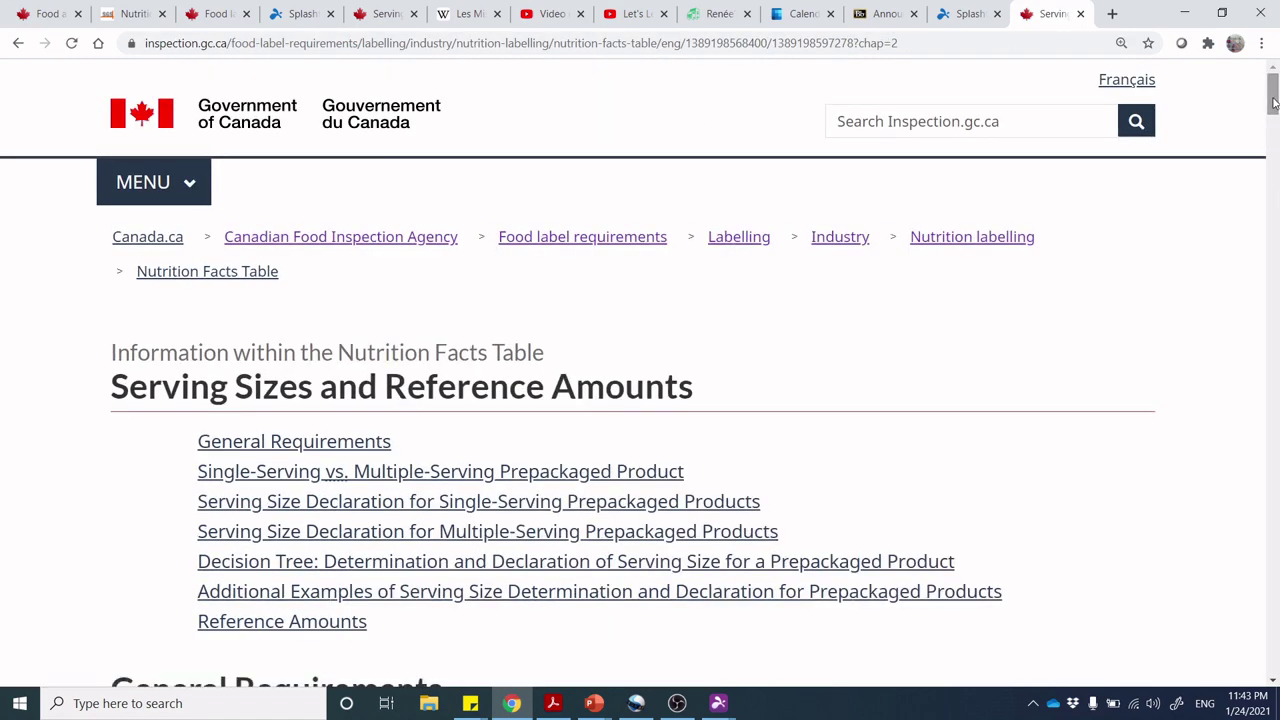
pyautogui.click(320, 630)
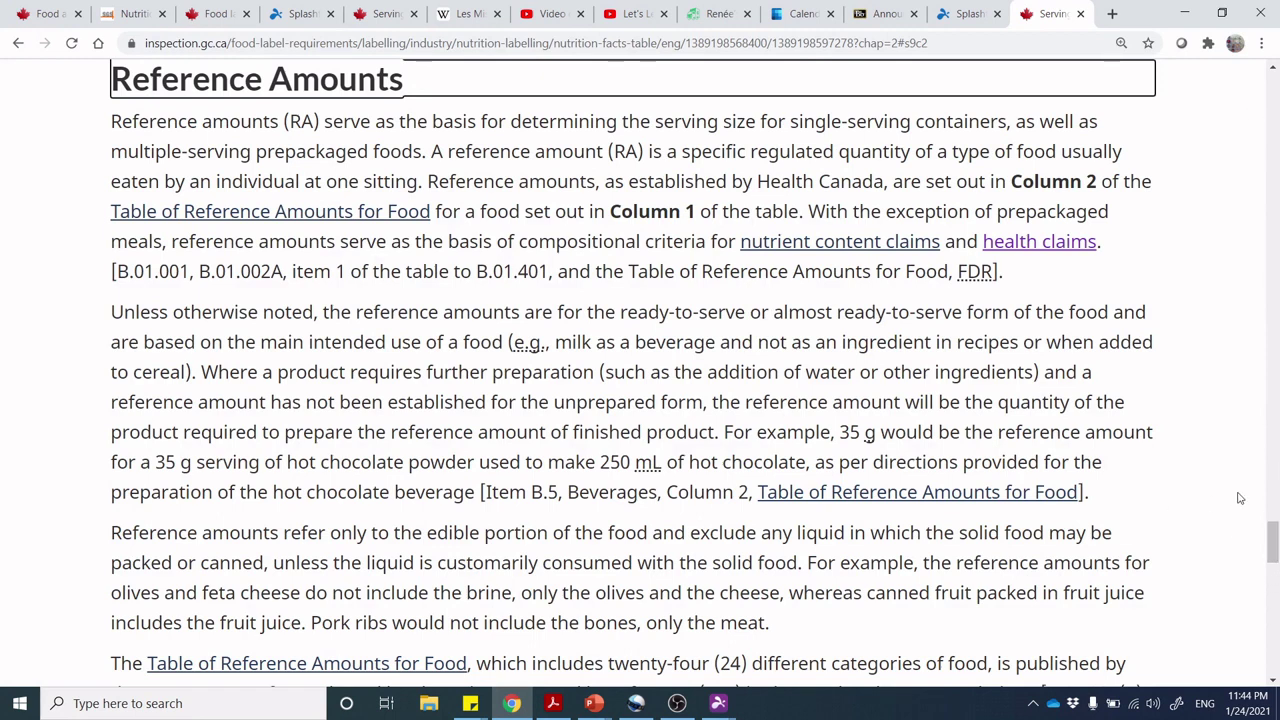
pyautogui.click(328, 214)
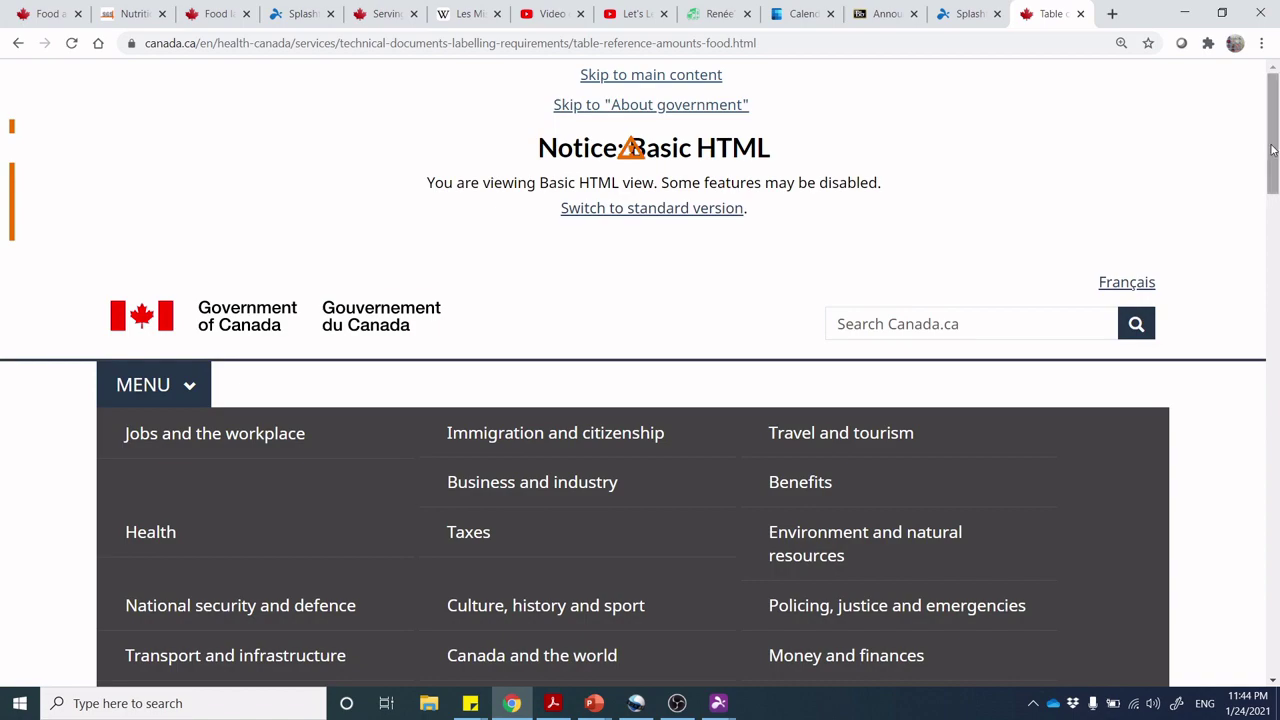
# Open the Vegetables category from the document list of the Table of Reference Amounts for Food.
pyautogui.moveTo(1273, 150); pyautogui.dragTo(1275, 228)
pyautogui.moveTo(1274, 270); pyautogui.dragTo(1276, 297)
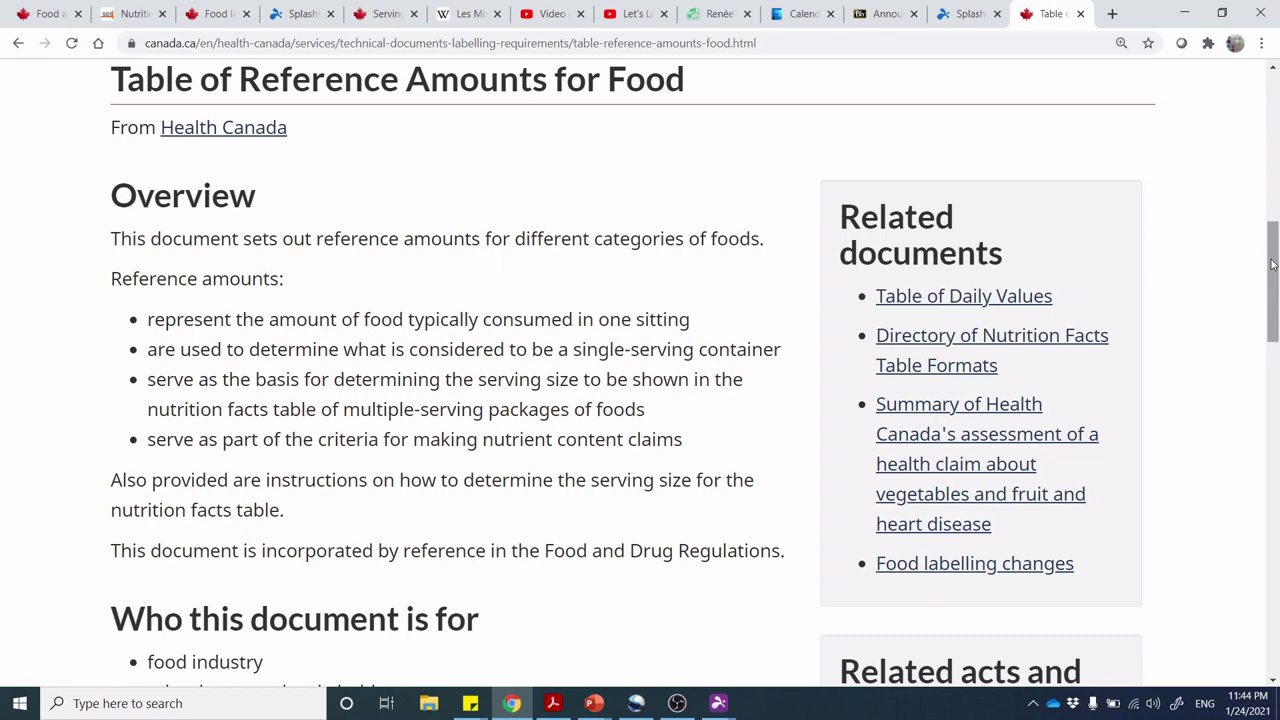
pyautogui.moveTo(1273, 263); pyautogui.dragTo(1277, 362)
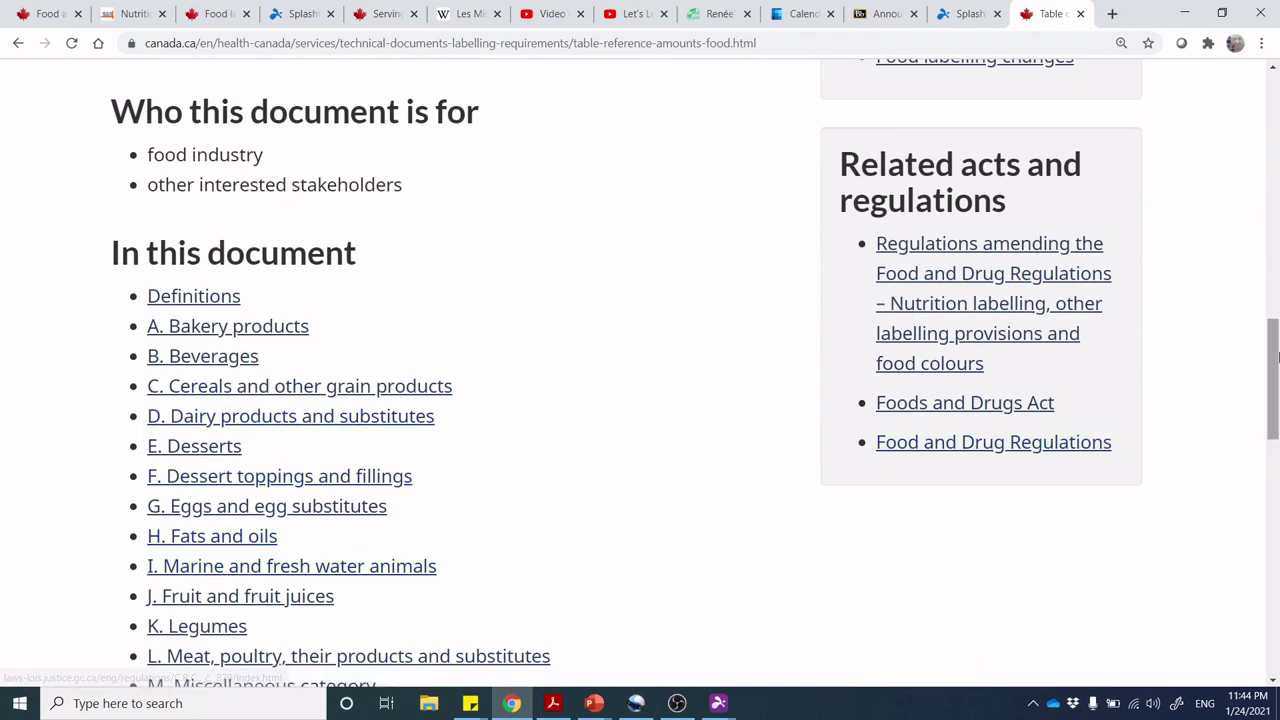
pyautogui.moveTo(1277, 368); pyautogui.dragTo(1277, 420)
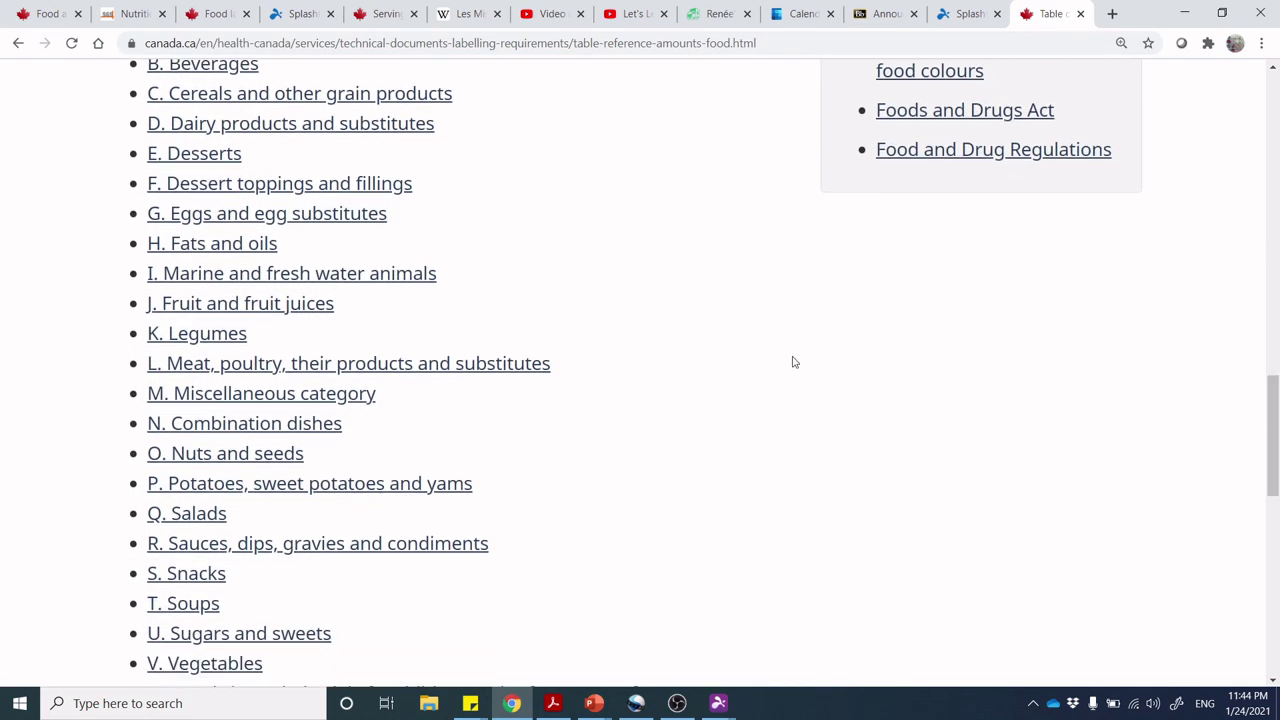
pyautogui.click(249, 666)
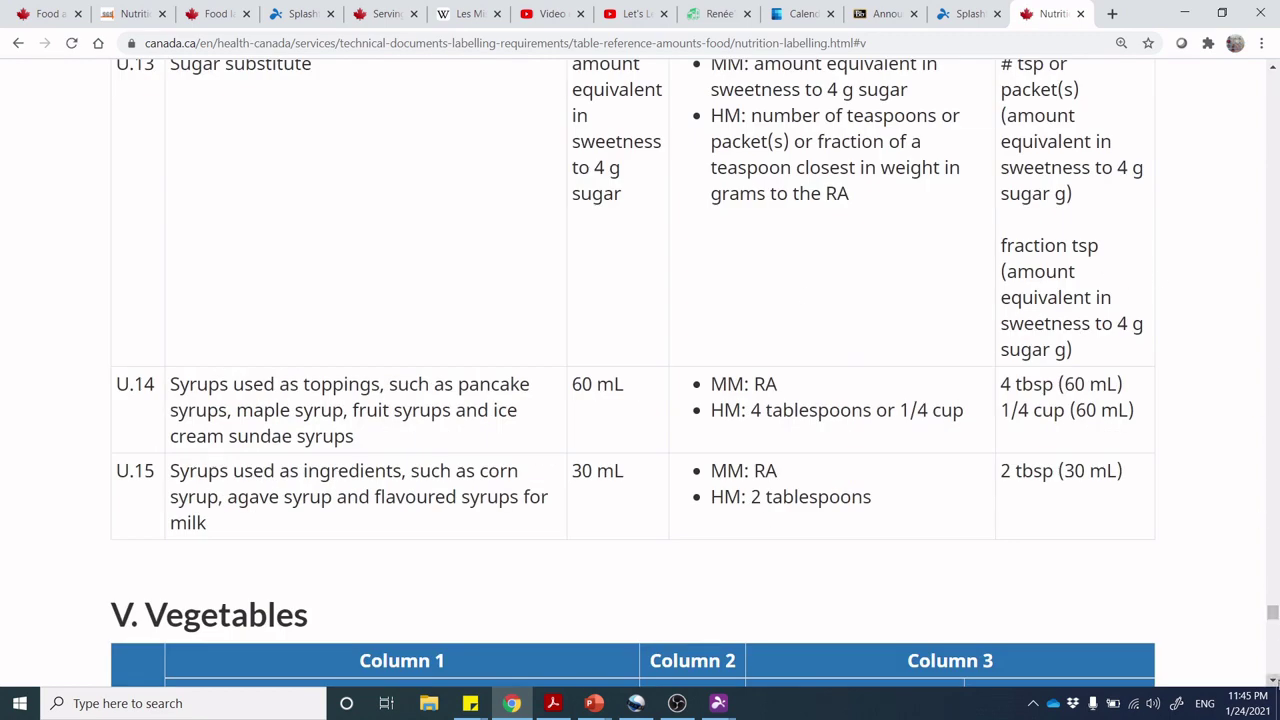
# Return to the table's contents, search the page for "salad" and open the Salads category.
pyautogui.click(1273, 680)
pyautogui.moveTo(1273, 680); pyautogui.dragTo(1273, 90)
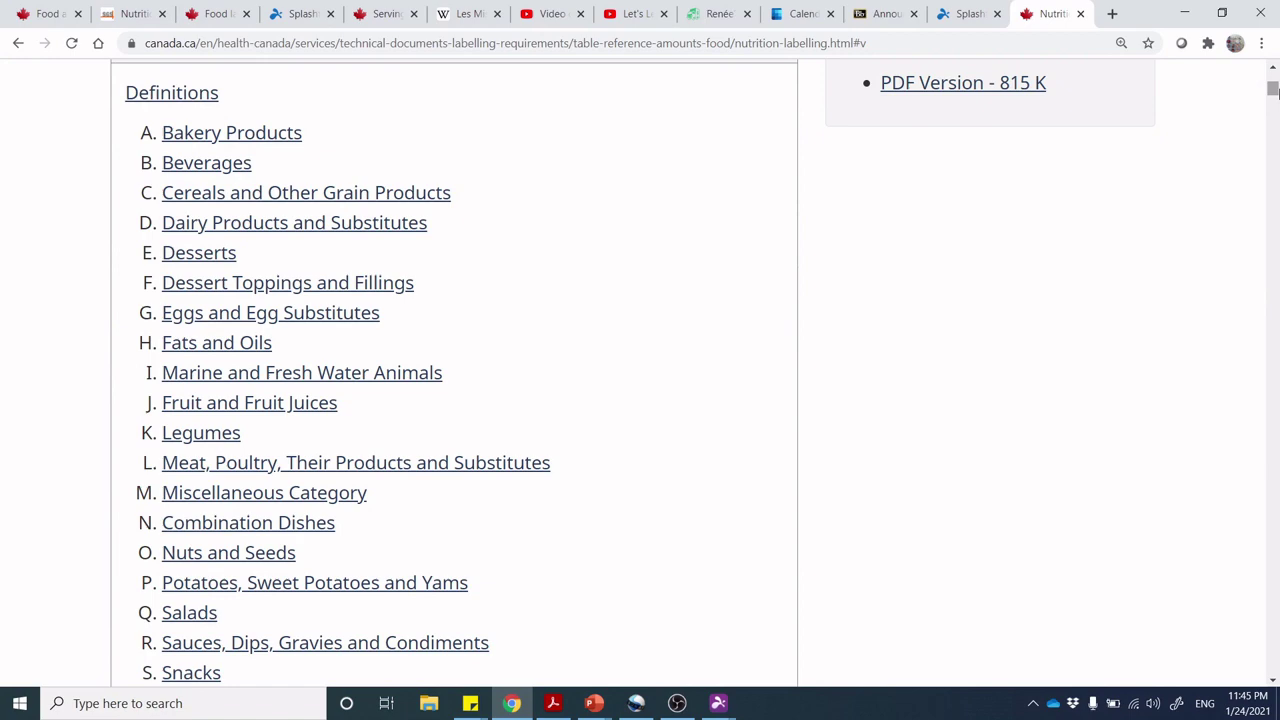
pyautogui.hotkey('ctrl', 'f')
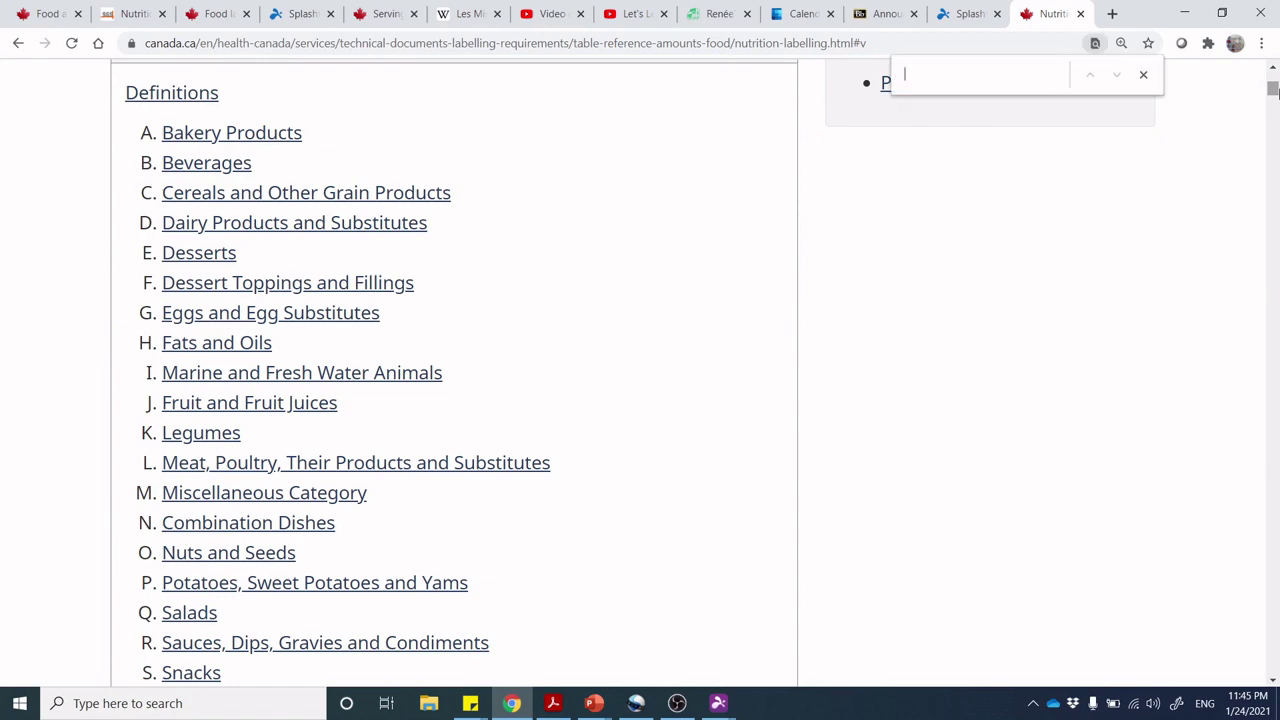
pyautogui.write('salad')
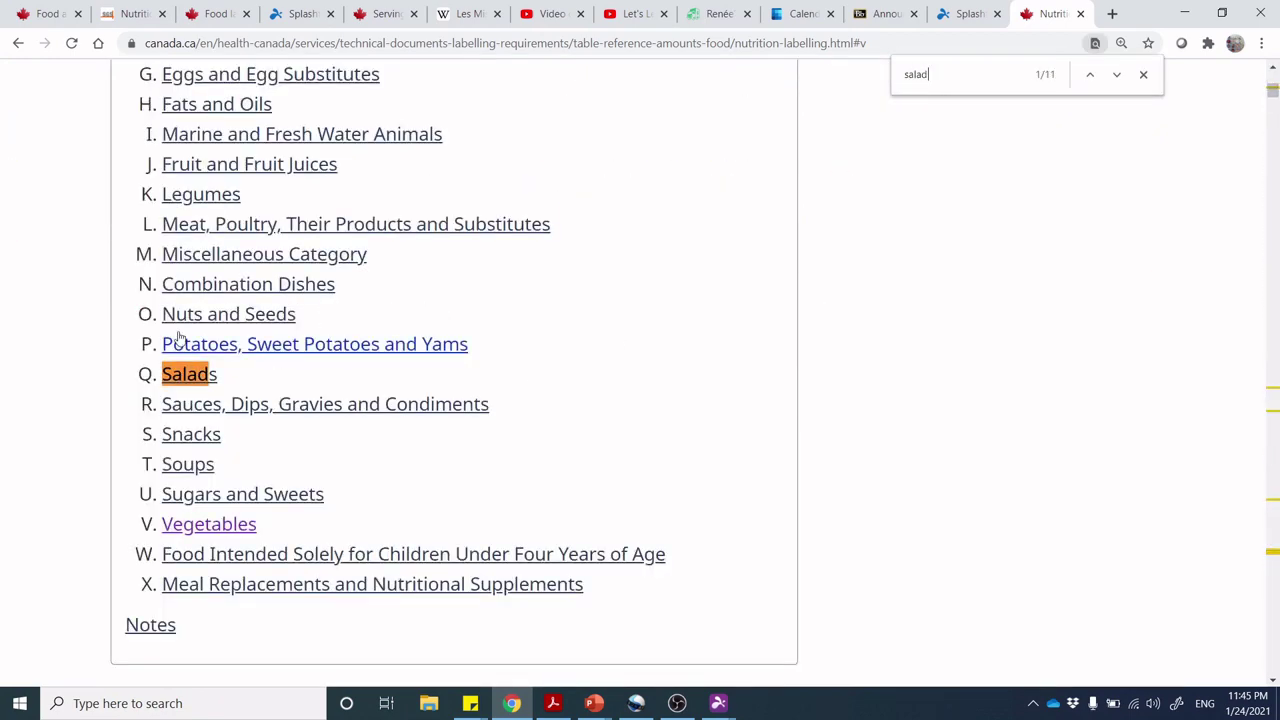
pyautogui.click(190, 376)
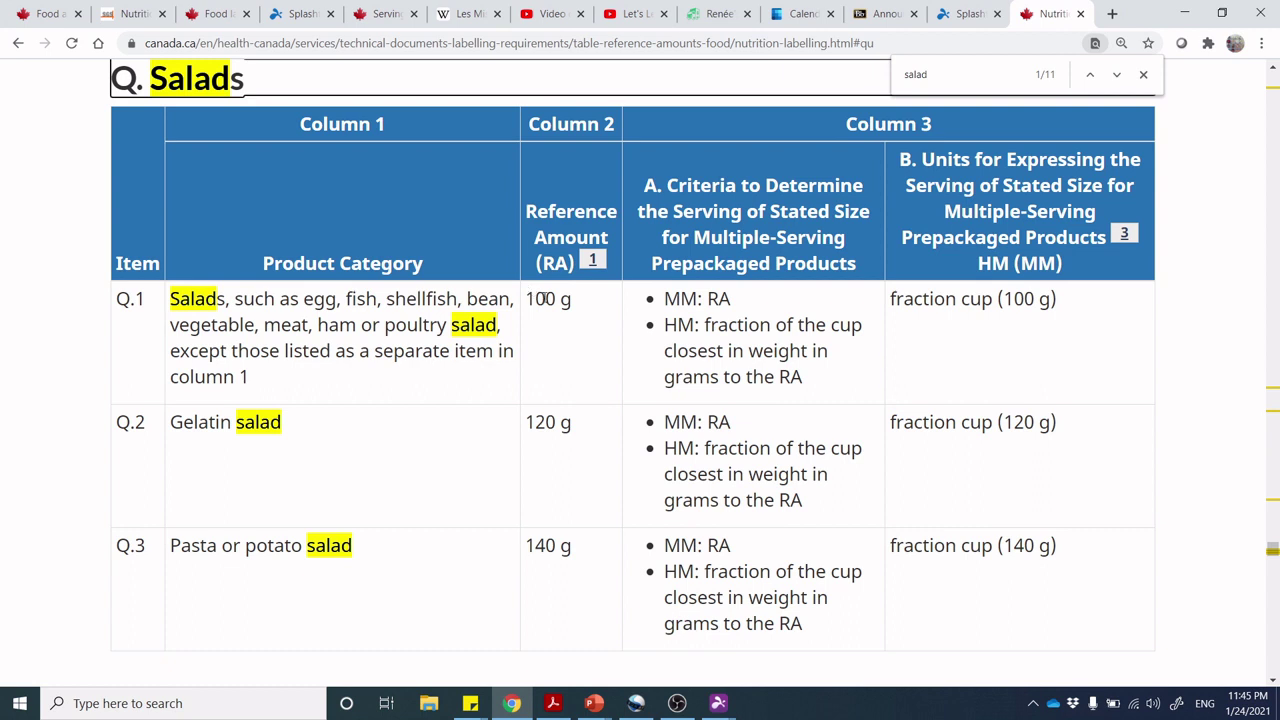
# Switch to Genesis R&D, set the Carrot coleslaw recipe's serving weight to 100 grams, and show its label.
pyautogui.moveTo(718, 703)
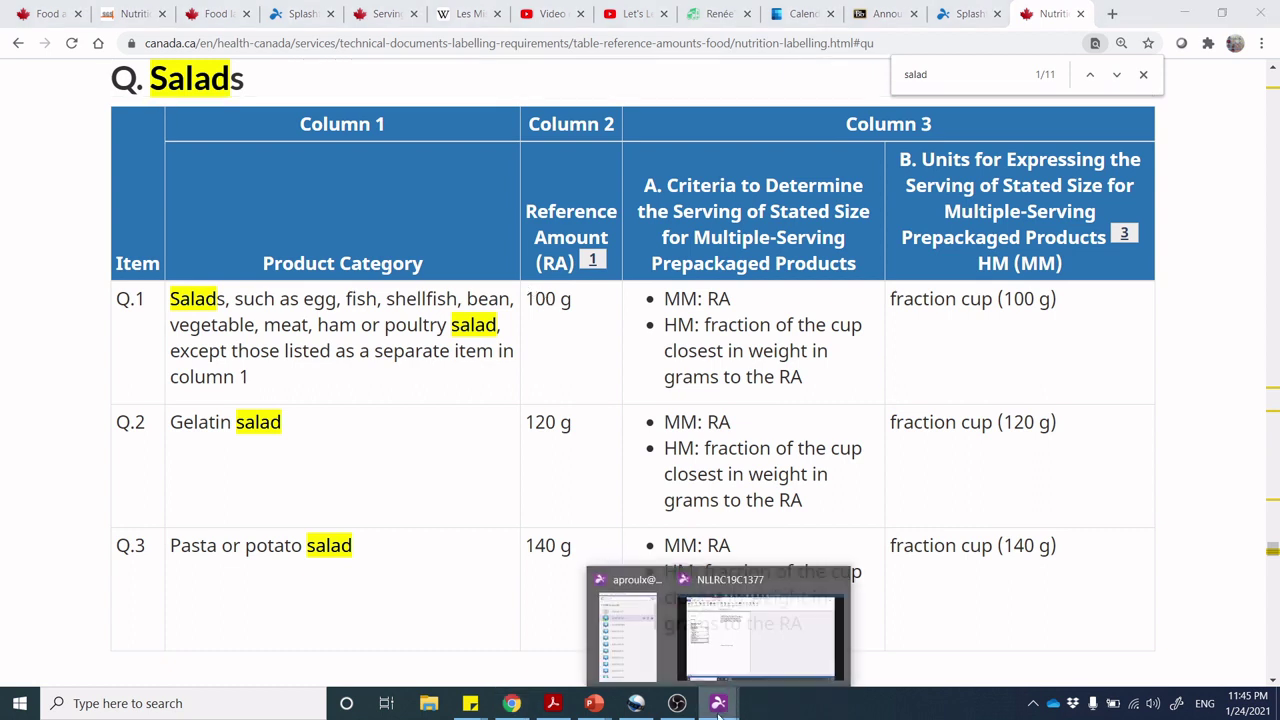
pyautogui.click(762, 660)
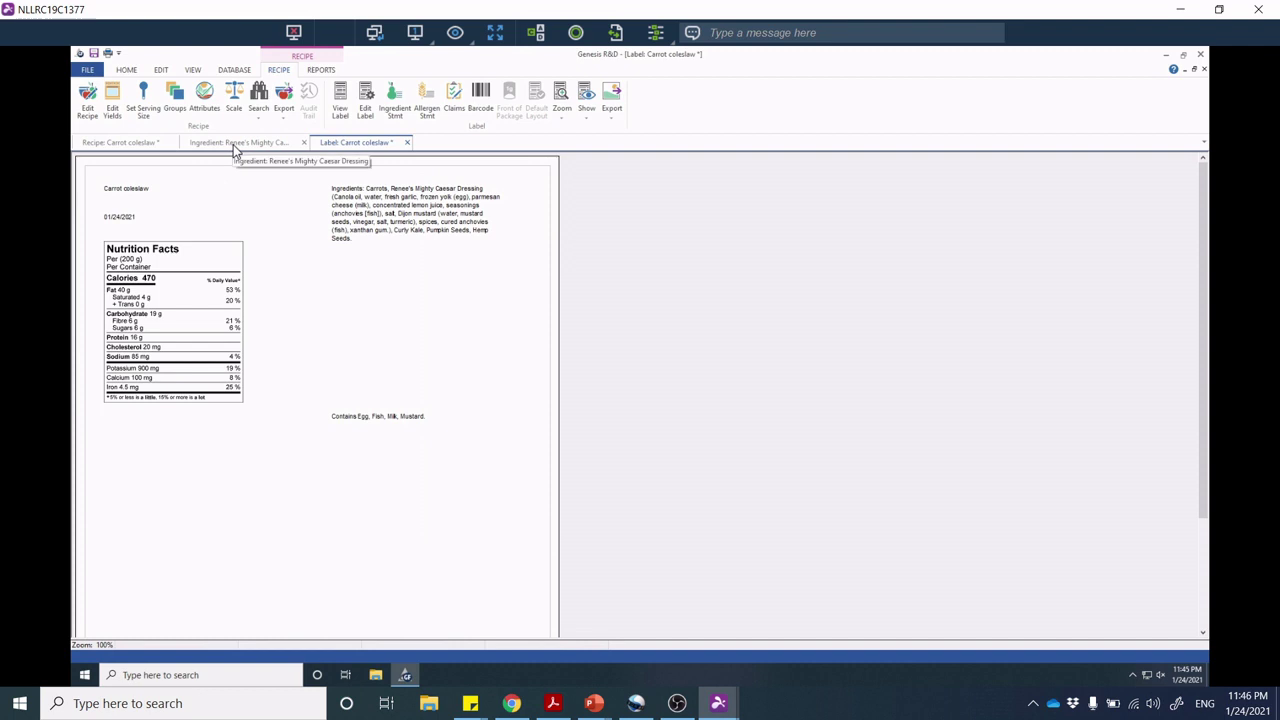
pyautogui.click(132, 143)
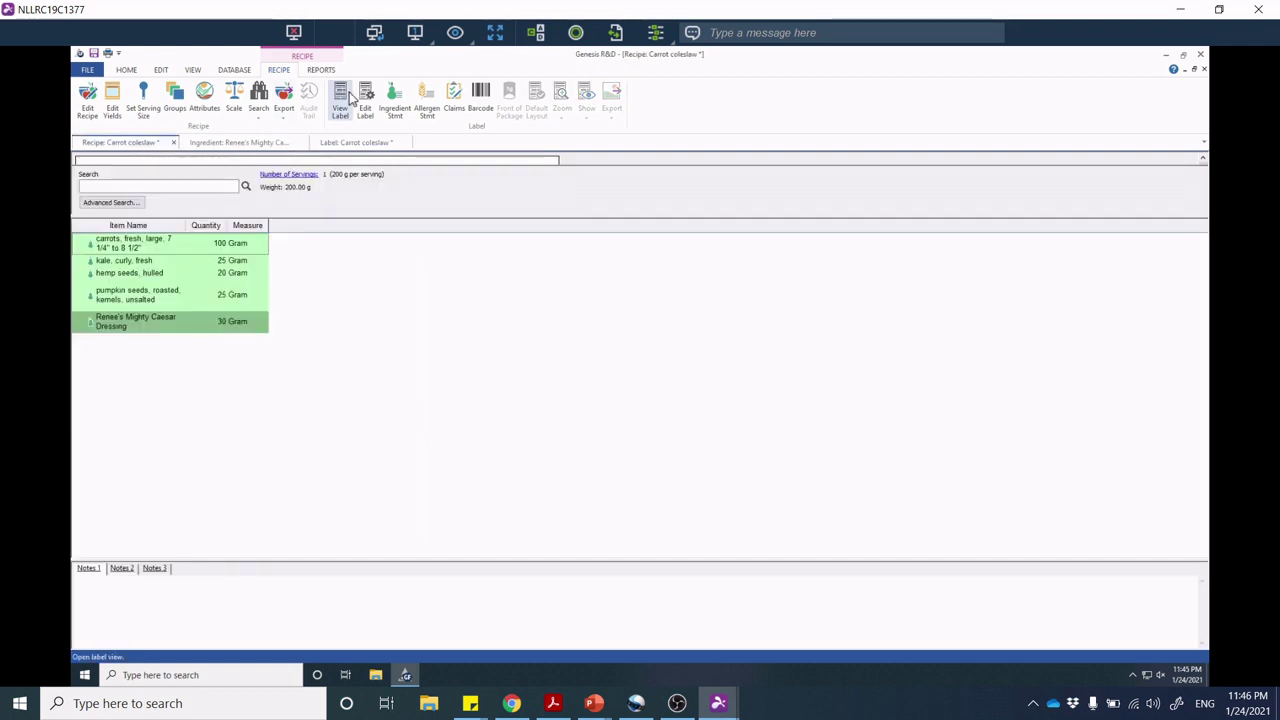
pyautogui.click(144, 110)
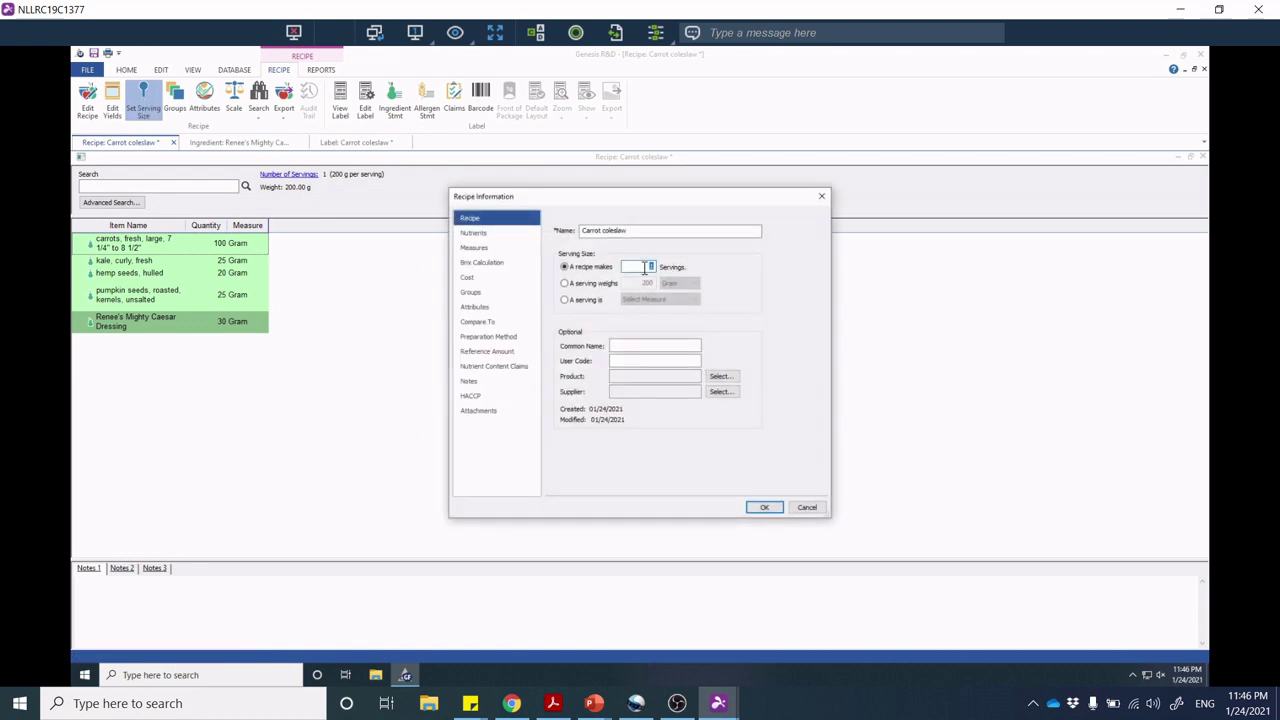
pyautogui.click(565, 285)
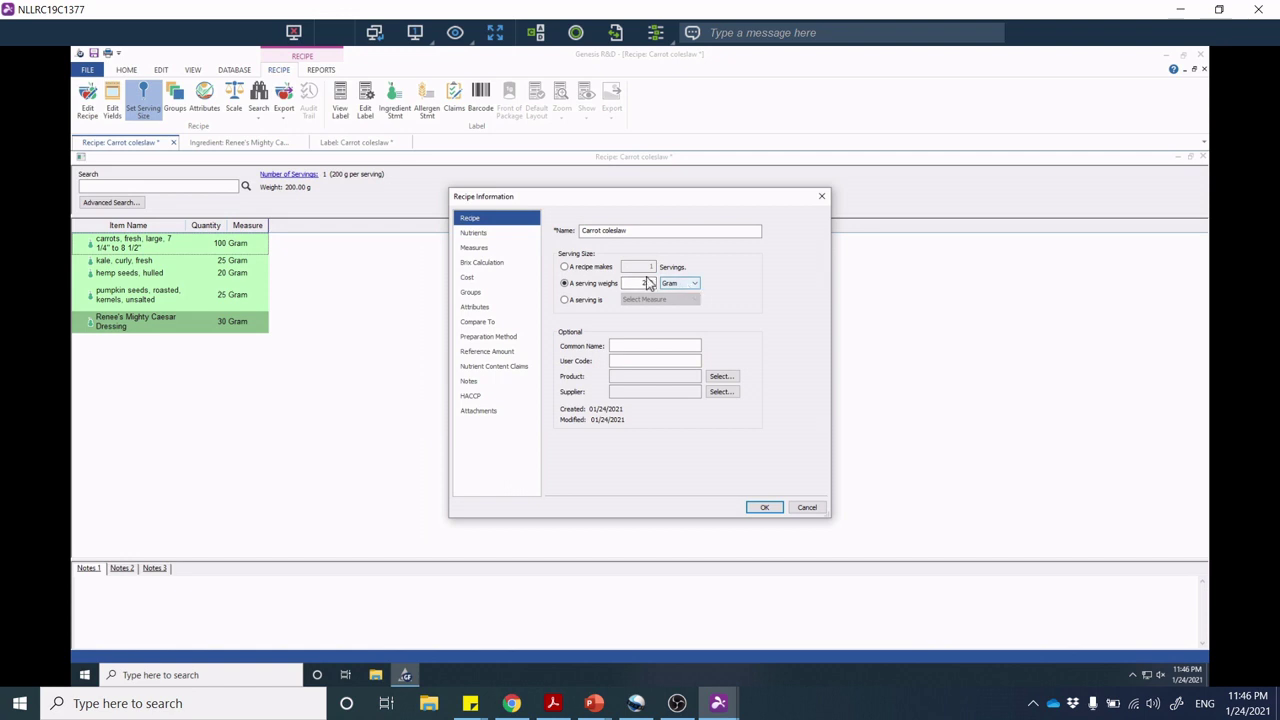
pyautogui.click(645, 283)
pyautogui.press('BackSpace')
pyautogui.press('BackSpace')
pyautogui.press('BackSpace')
pyautogui.write('1')
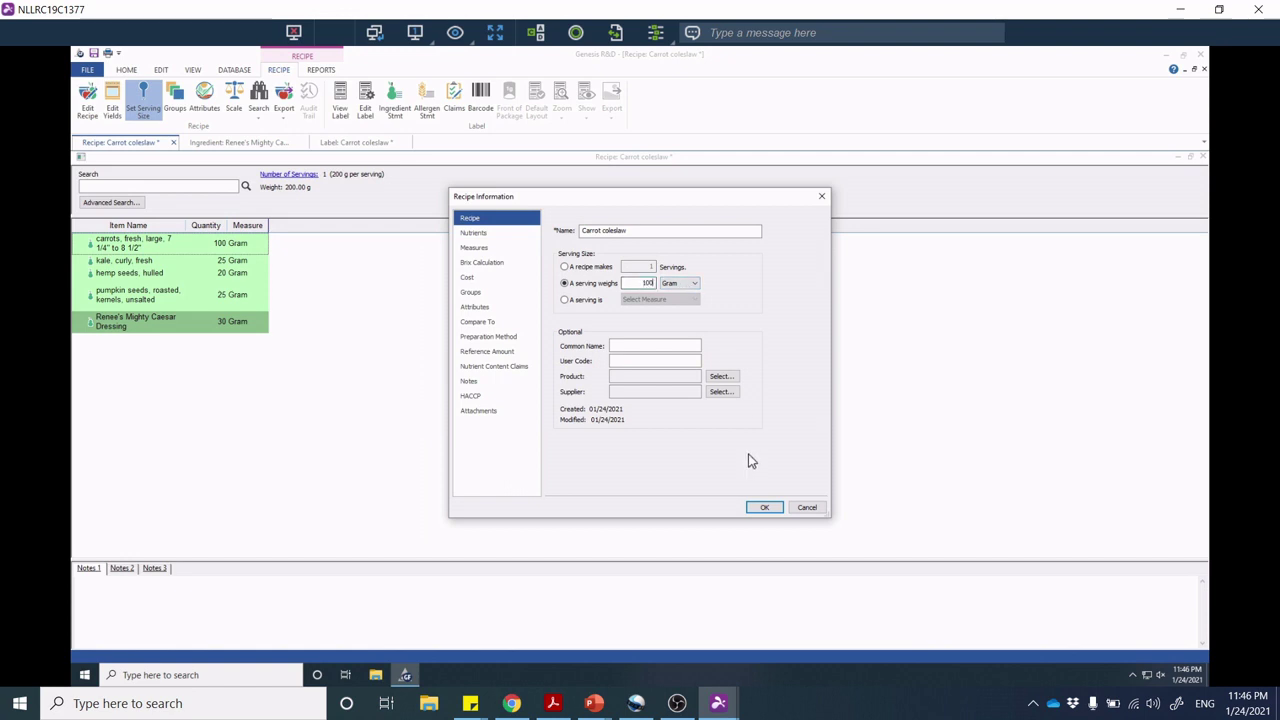
pyautogui.click(762, 505)
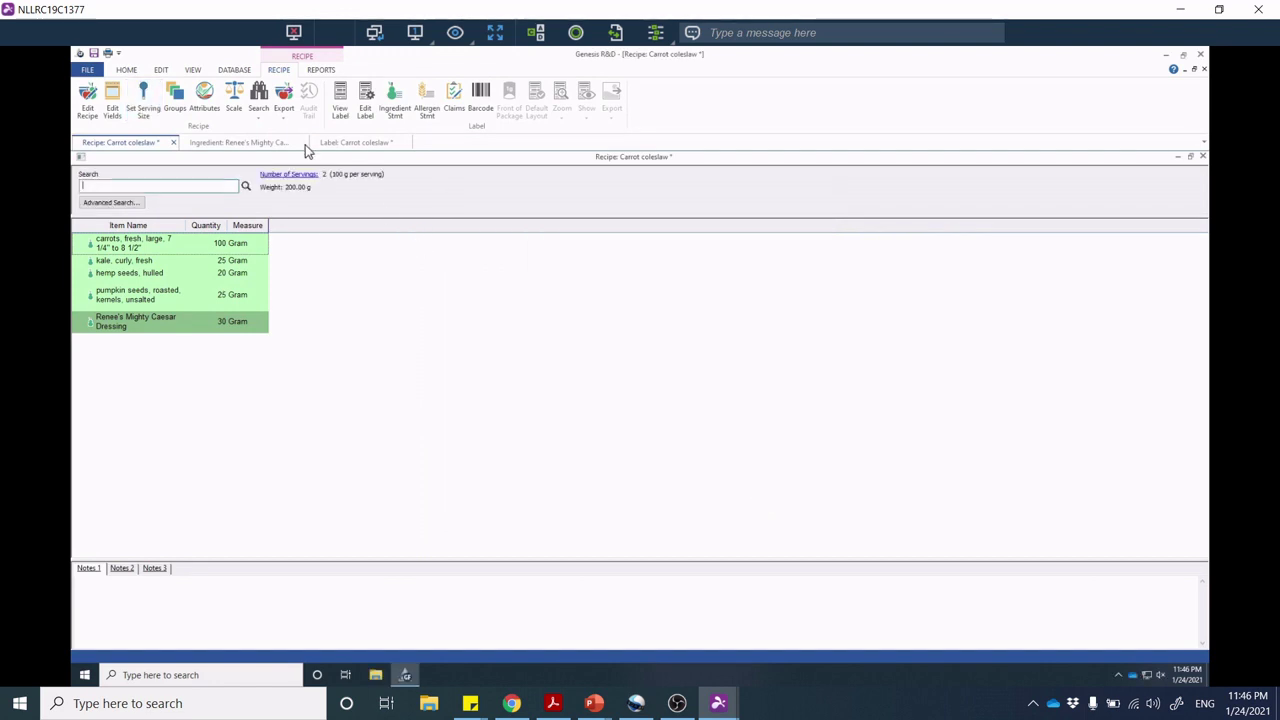
pyautogui.click(330, 145)
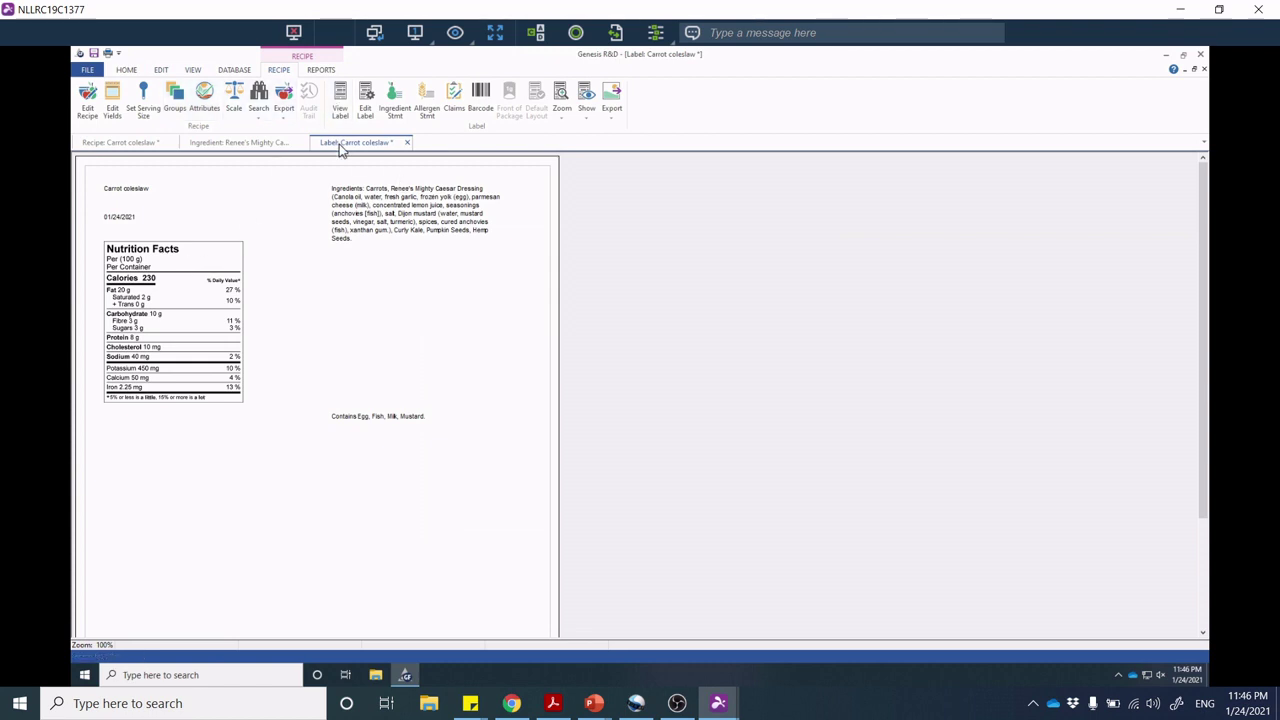
pyautogui.click(162, 71)
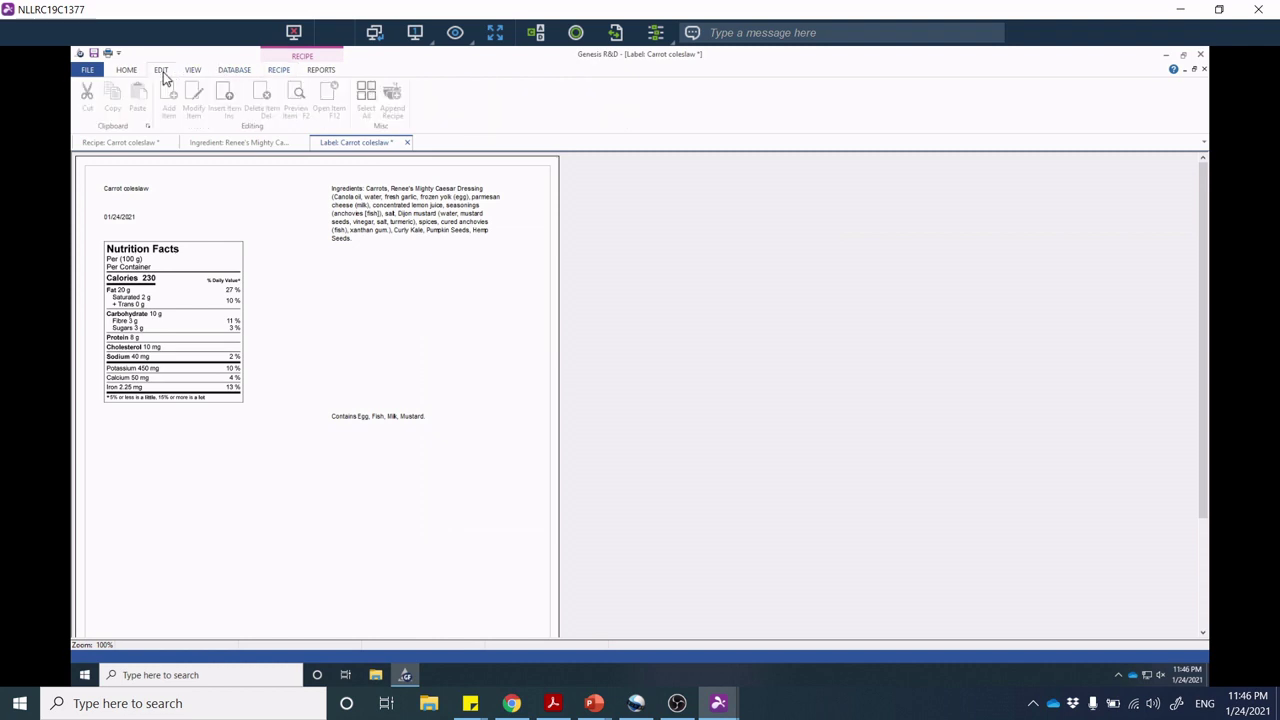
pyautogui.click(188, 73)
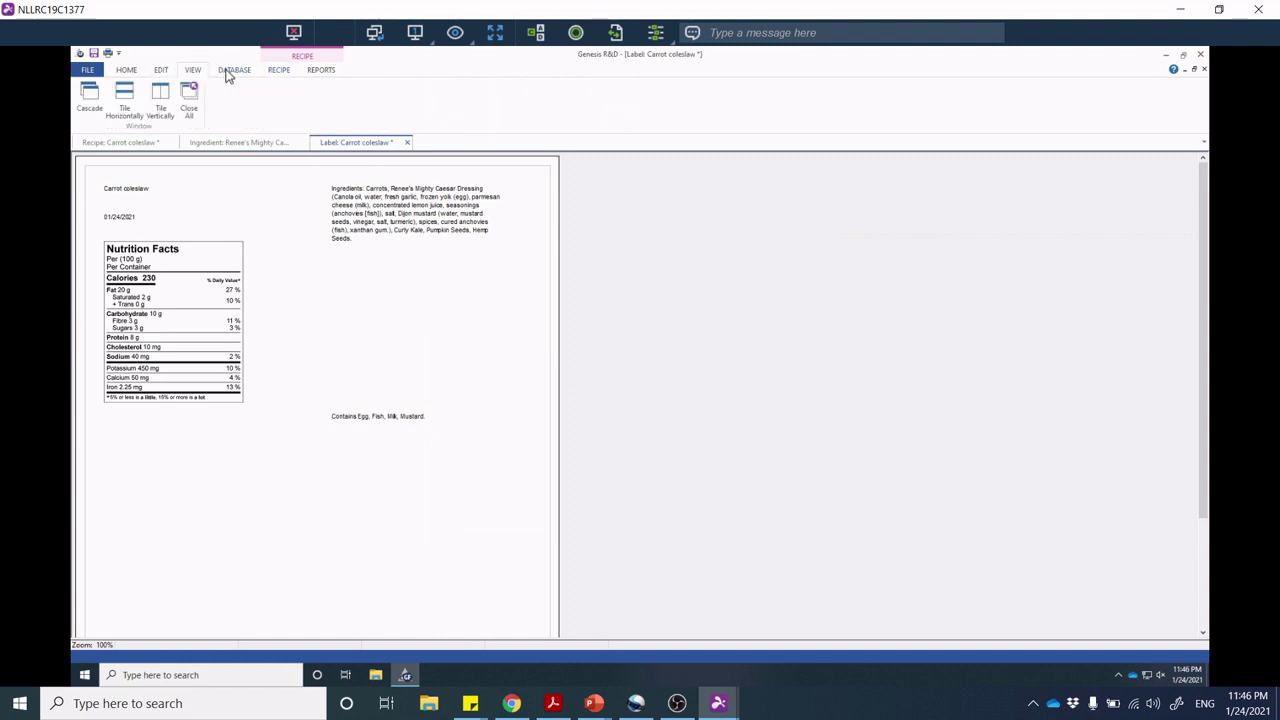
pyautogui.click(232, 72)
pyautogui.click(272, 72)
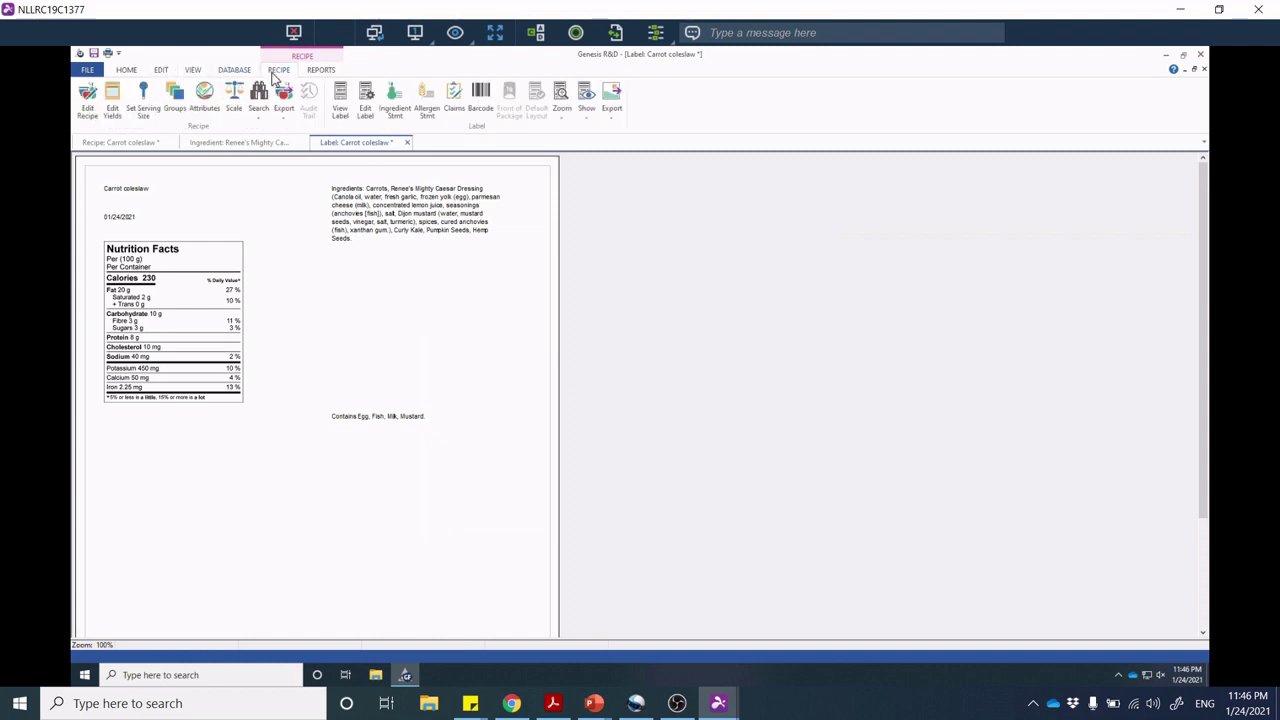
pyautogui.click(341, 118)
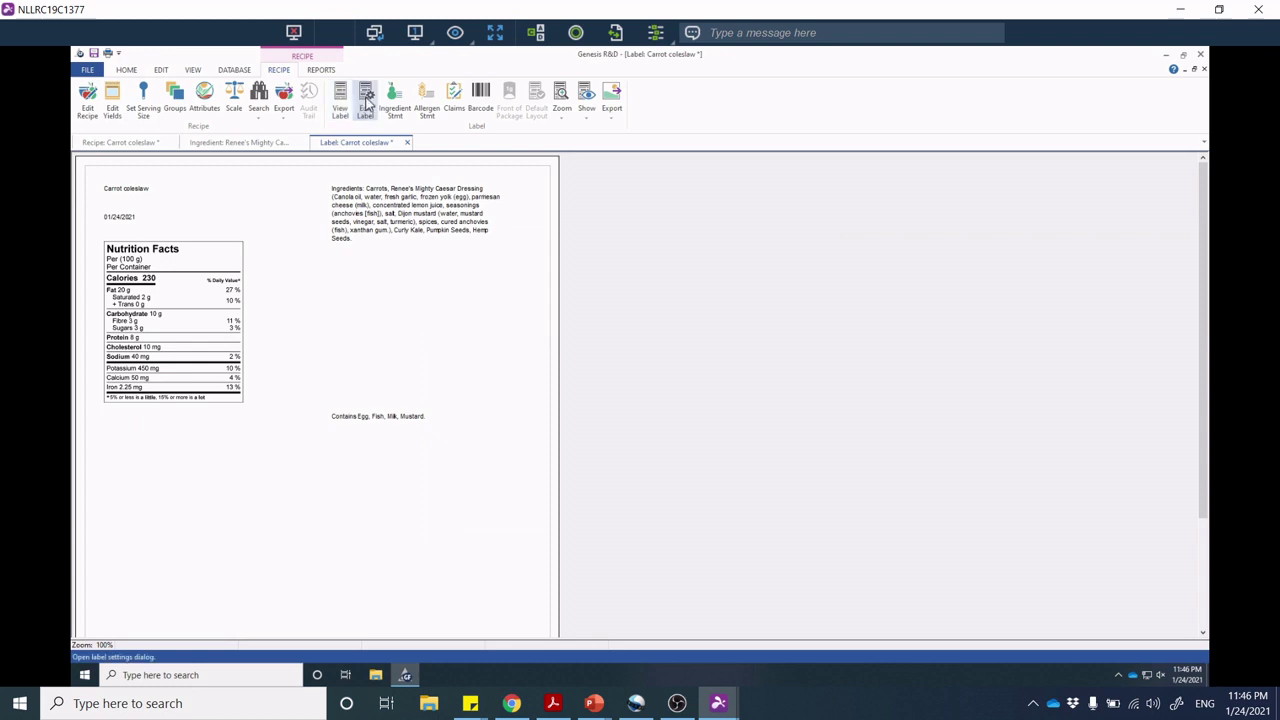
# Examine the Servings Per Container options and its display wording in the label settings, keeping Per Container / par contenant.
pyautogui.click(366, 103)
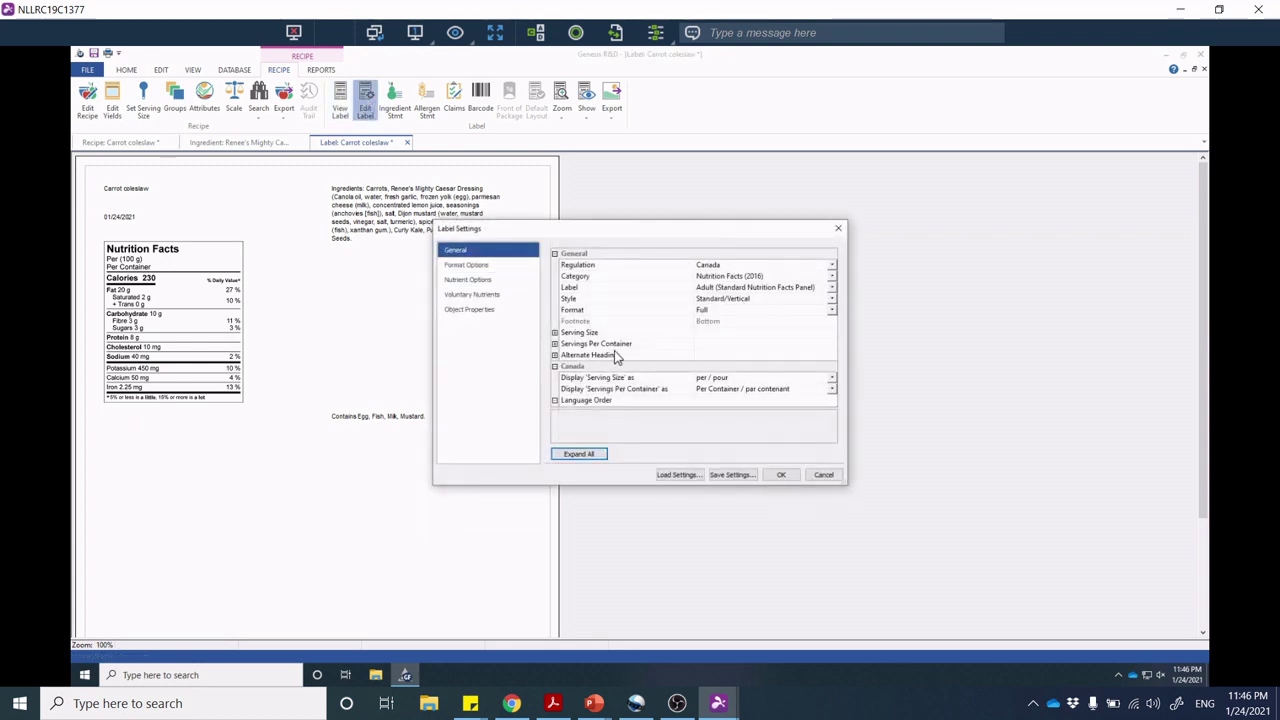
pyautogui.click(601, 345)
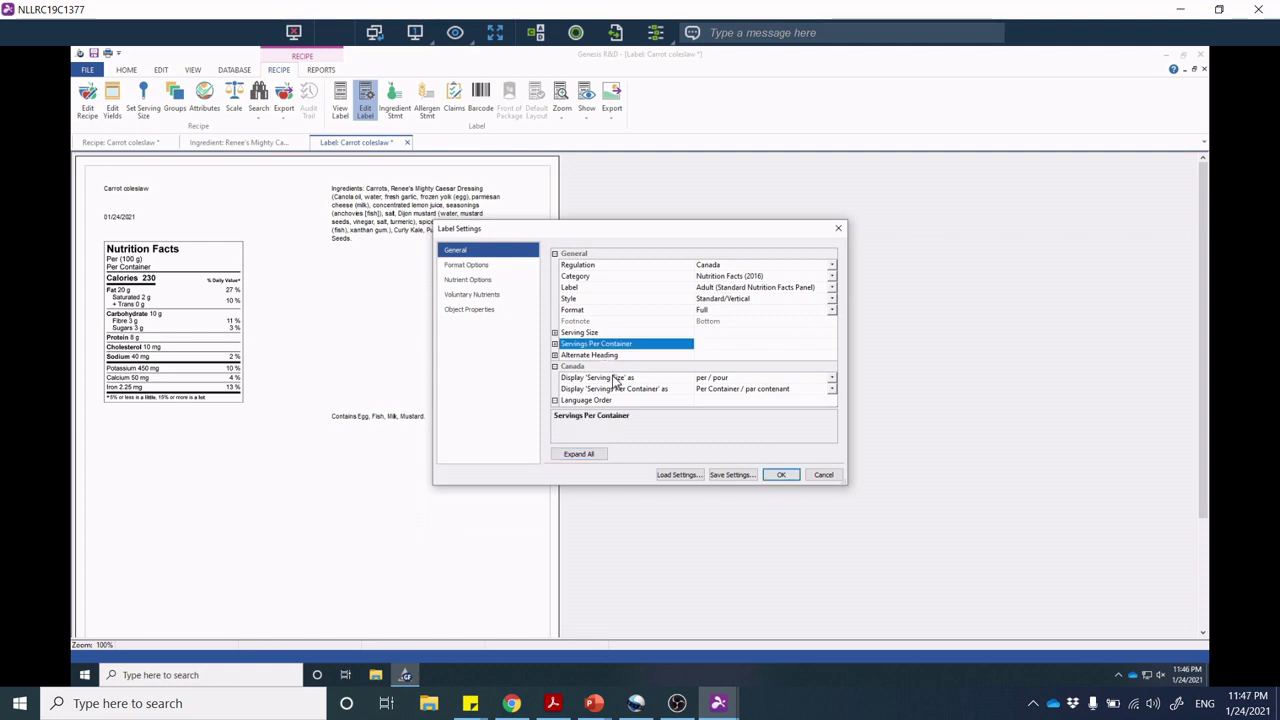
pyautogui.click(554, 345)
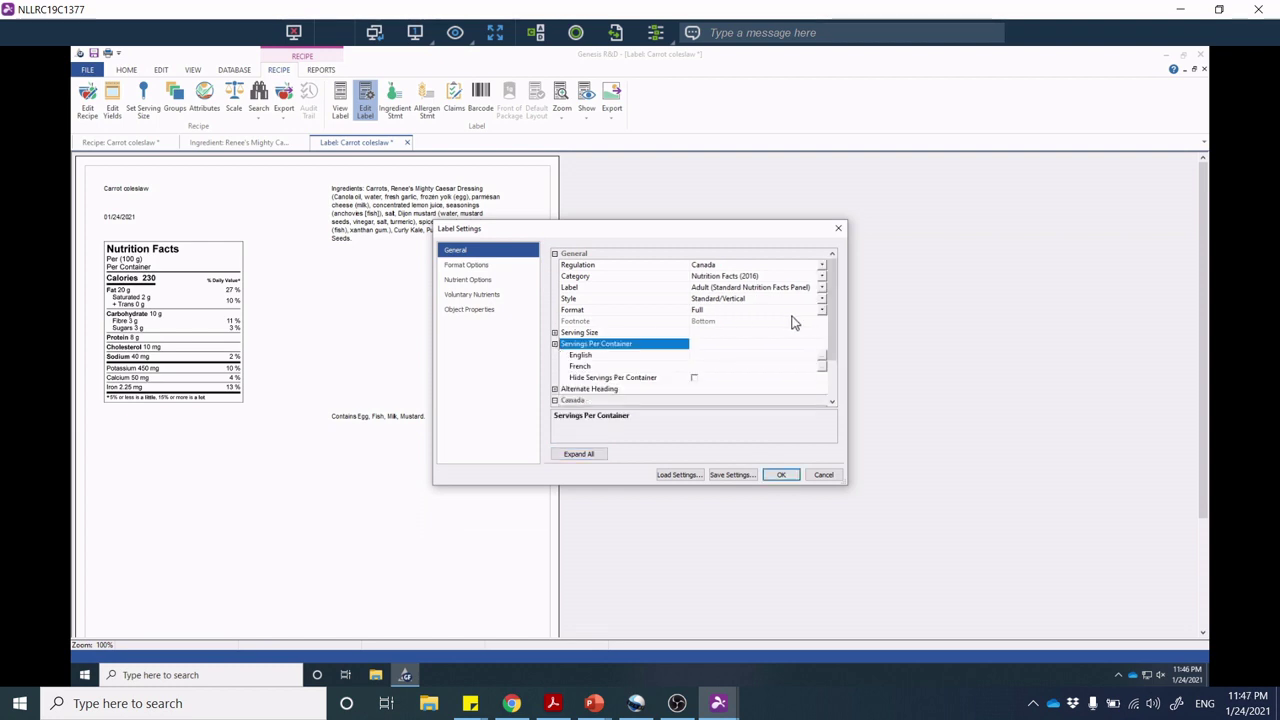
pyautogui.moveTo(832, 332); pyautogui.dragTo(839, 364)
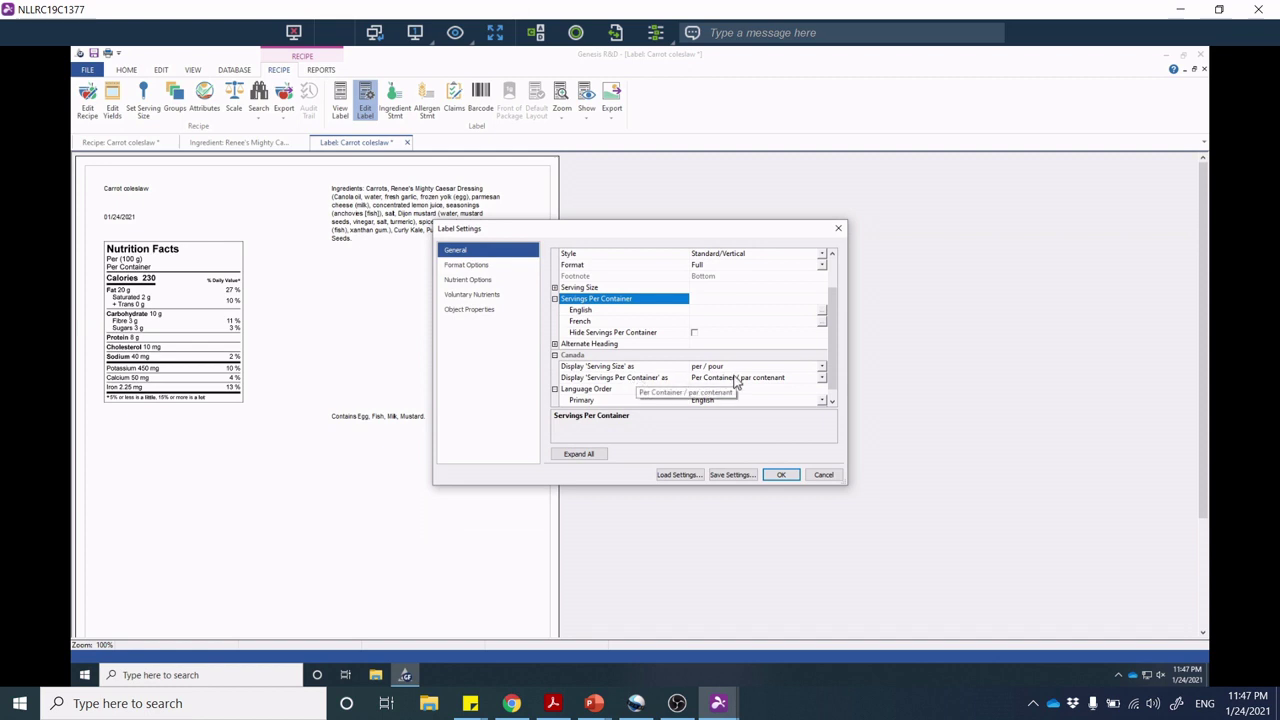
pyautogui.click(824, 383)
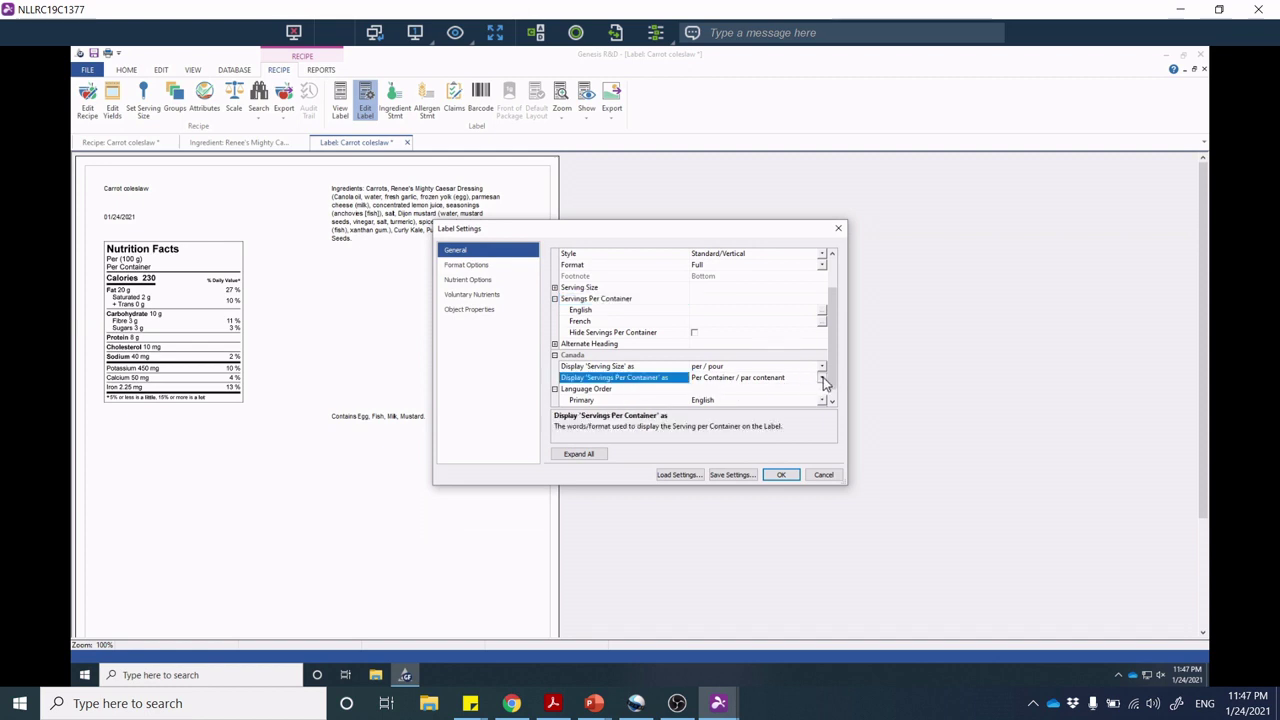
pyautogui.click(824, 383)
pyautogui.click(838, 403)
pyautogui.click(783, 475)
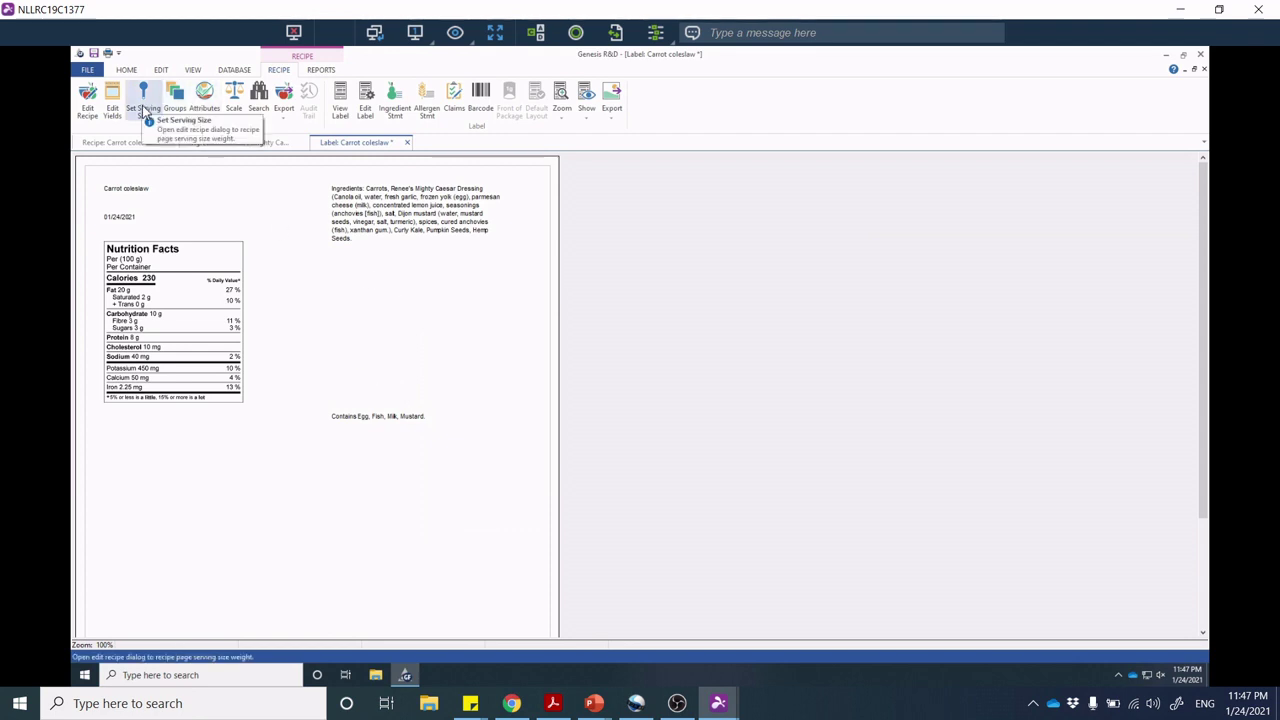
# Review the Salads reference amounts and the table's contents list in Chrome, and return to the Genesis R&D label.
pyautogui.click(512, 703)
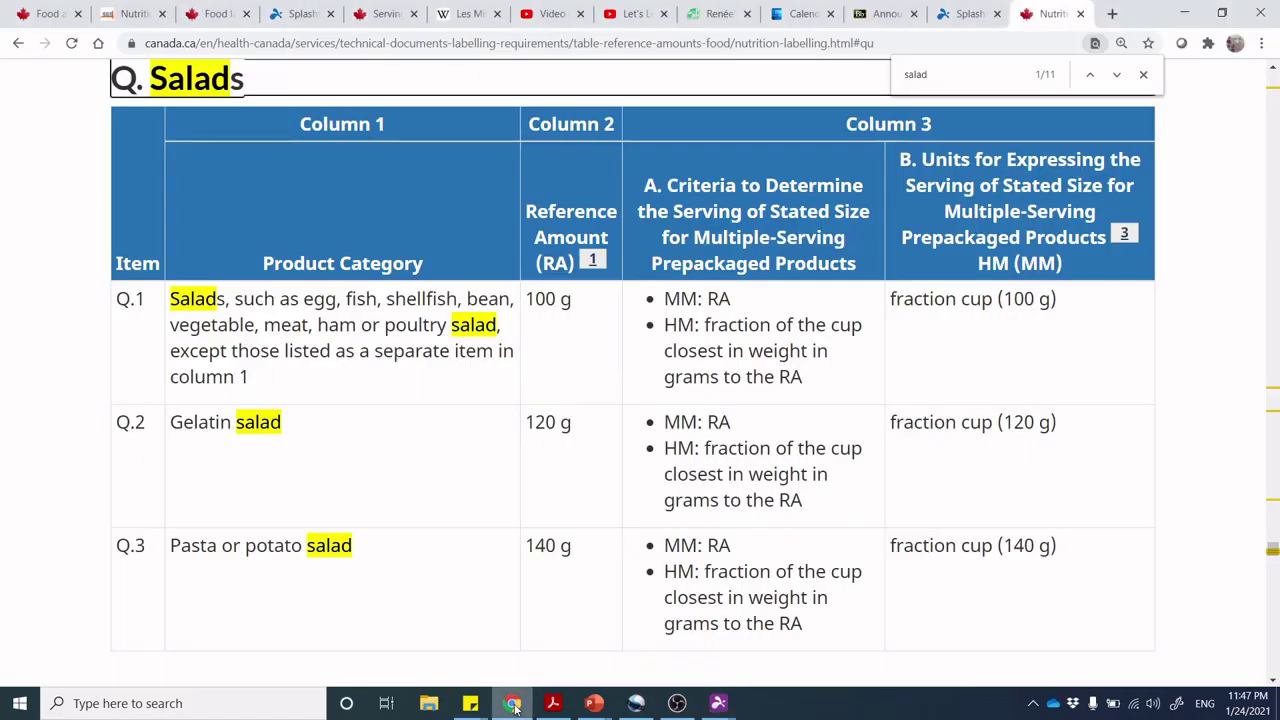
pyautogui.moveTo(1272, 548); pyautogui.dragTo(1273, 90)
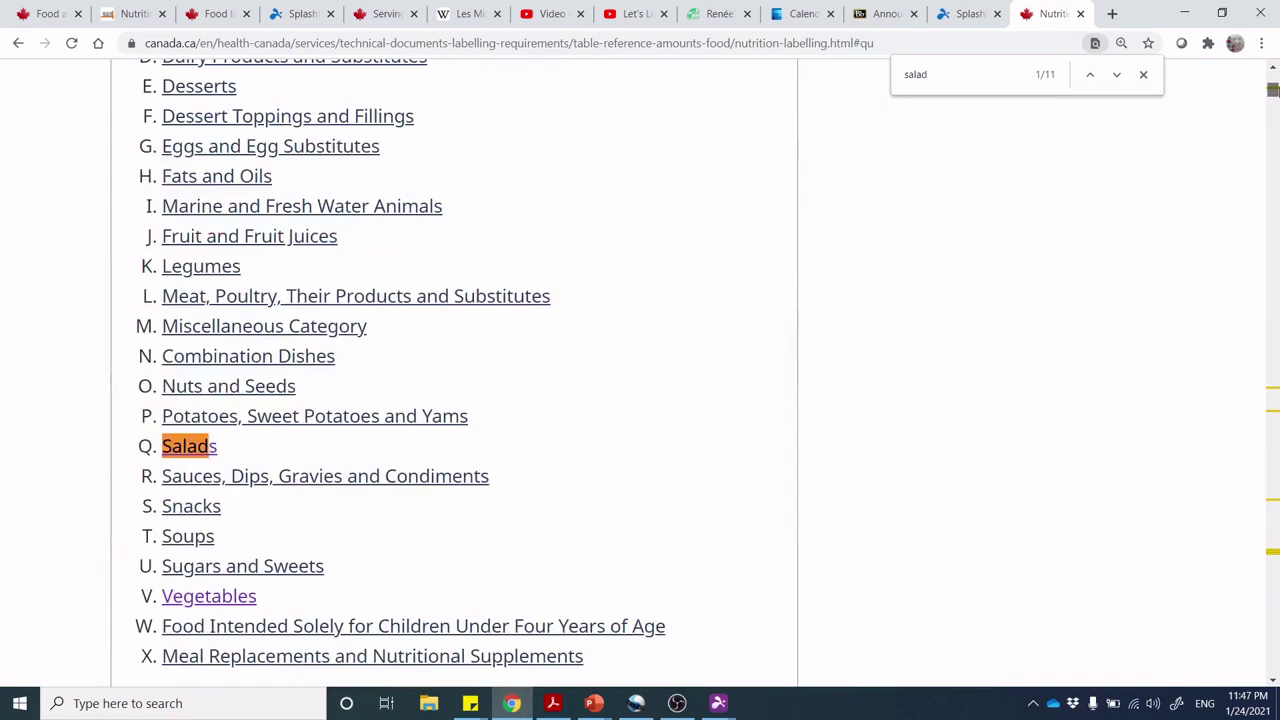
pyautogui.scroll(6, 975, 382)
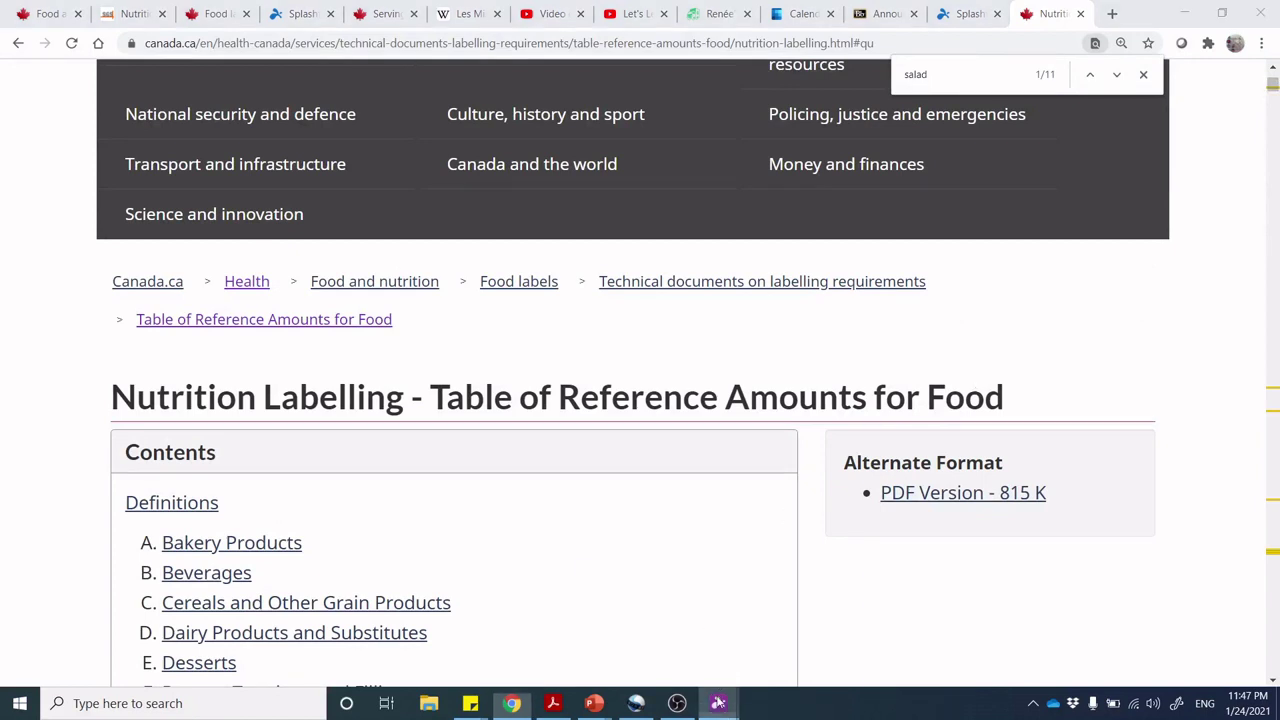
pyautogui.moveTo(718, 700)
pyautogui.click(771, 652)
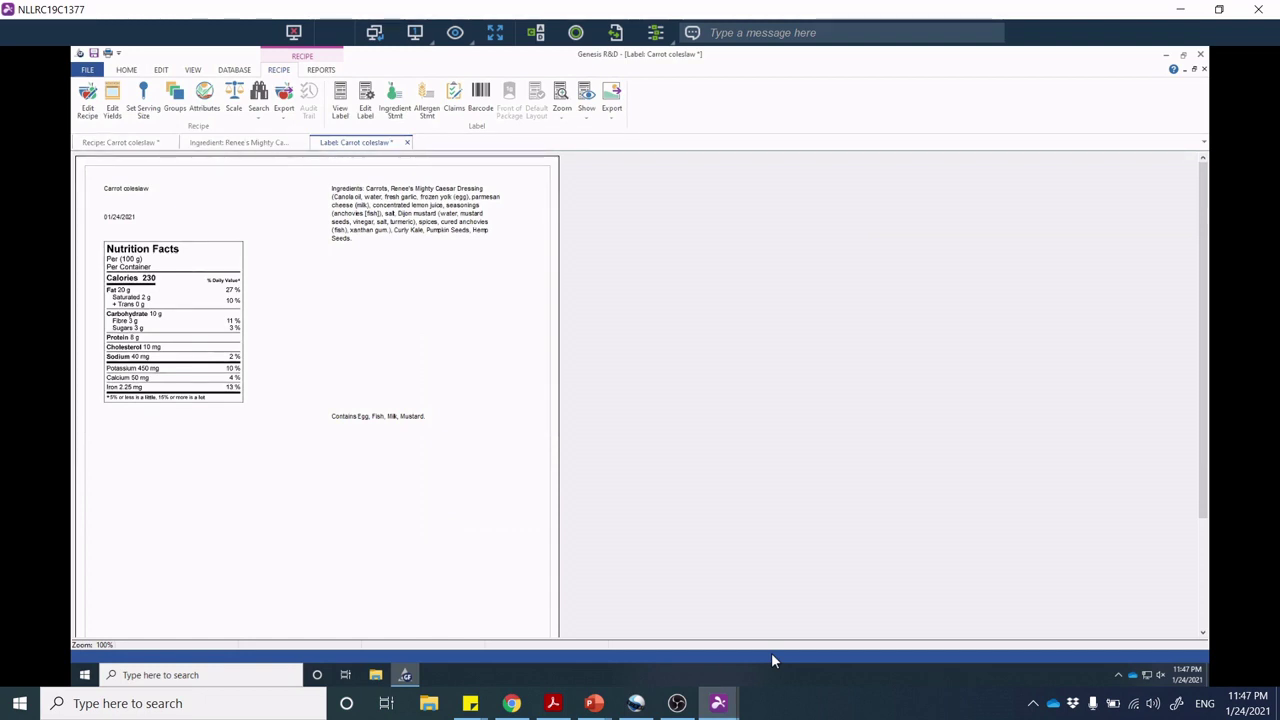